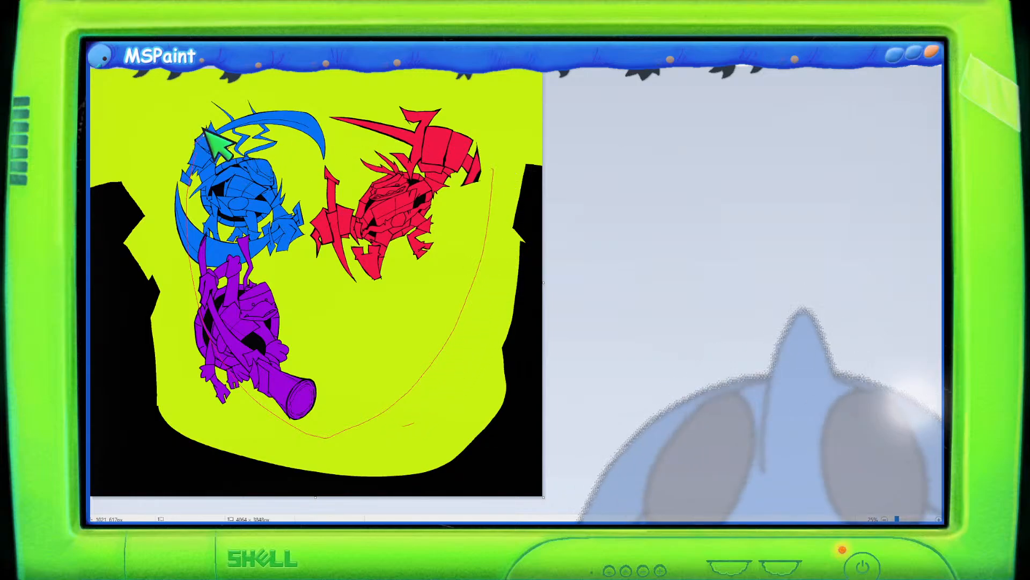
Undo the thin red guide strokes sketched around and beside the blue, red and purple turtles.
mouse_move(225, 141)
left_mouse_down()
mouse_move(403, 101)
mouse_move(516, 152)
left_mouse_up()
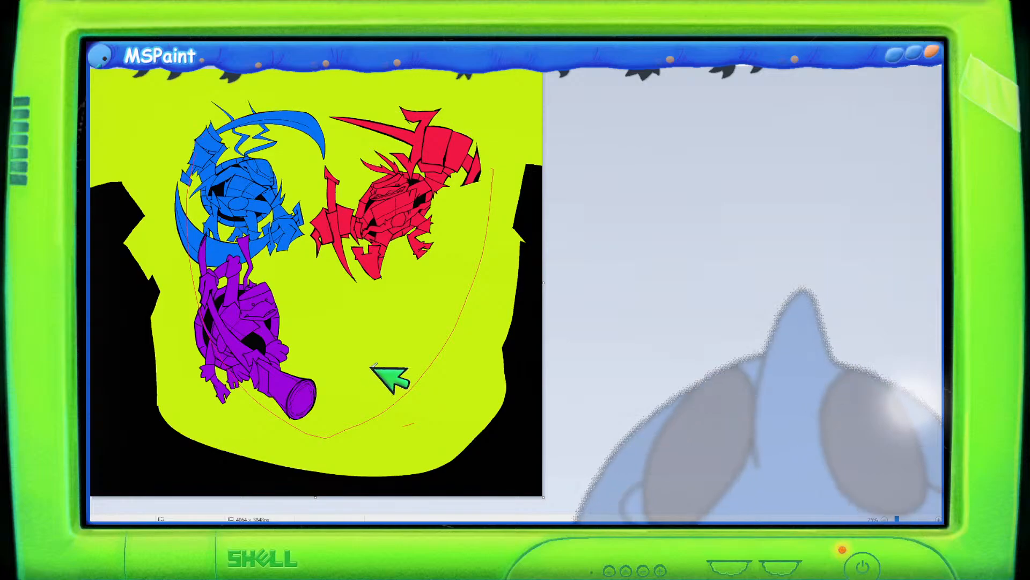
key("ctrl+z")
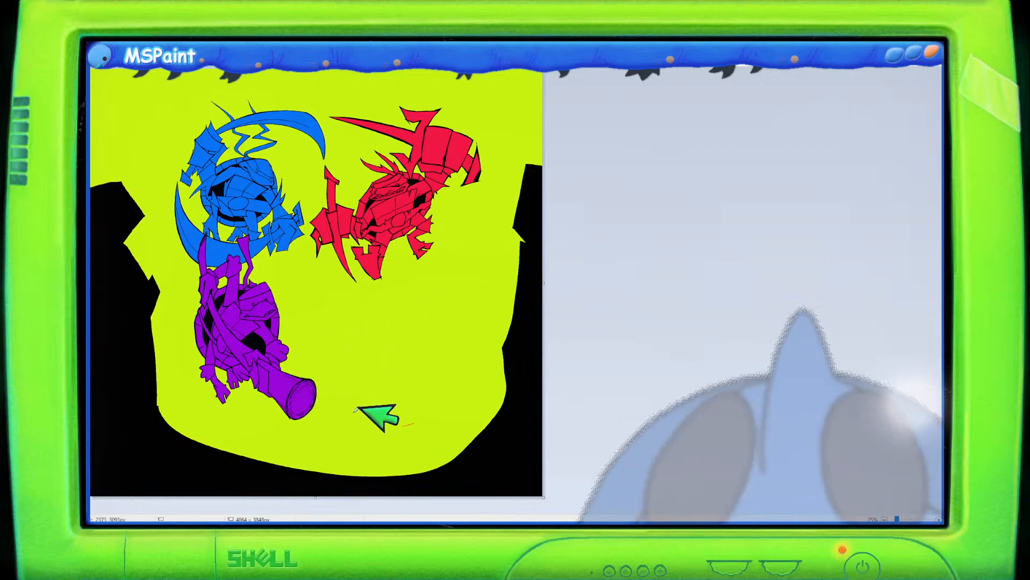
mouse_move(342, 417)
left_mouse_down()
mouse_move(364, 413)
mouse_move(462, 299)
mouse_move(457, 252)
left_mouse_up()
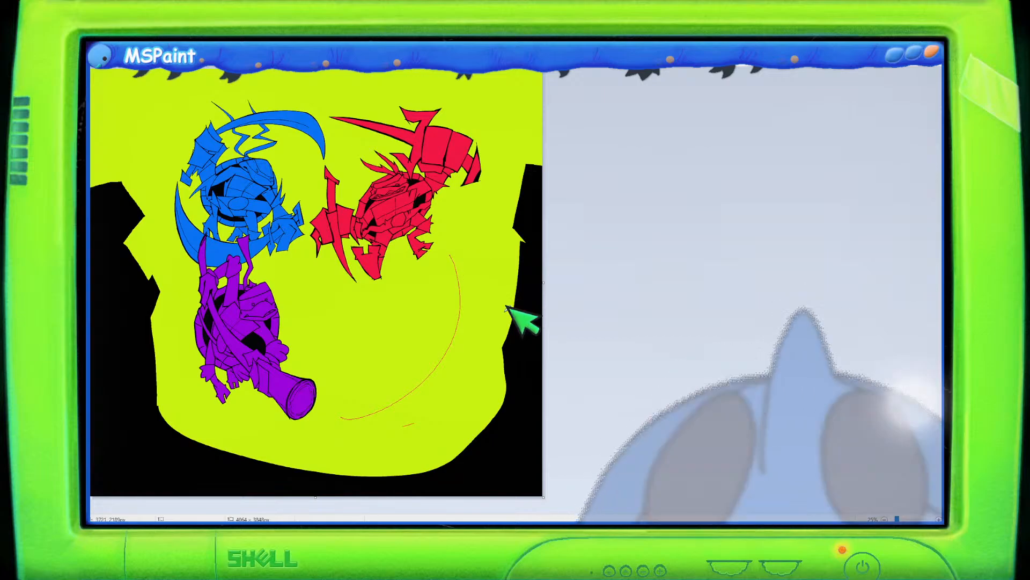
key("ctrl+z")
scroll(506, 306, "up", 1)
scroll(506, 306, "down", 5)
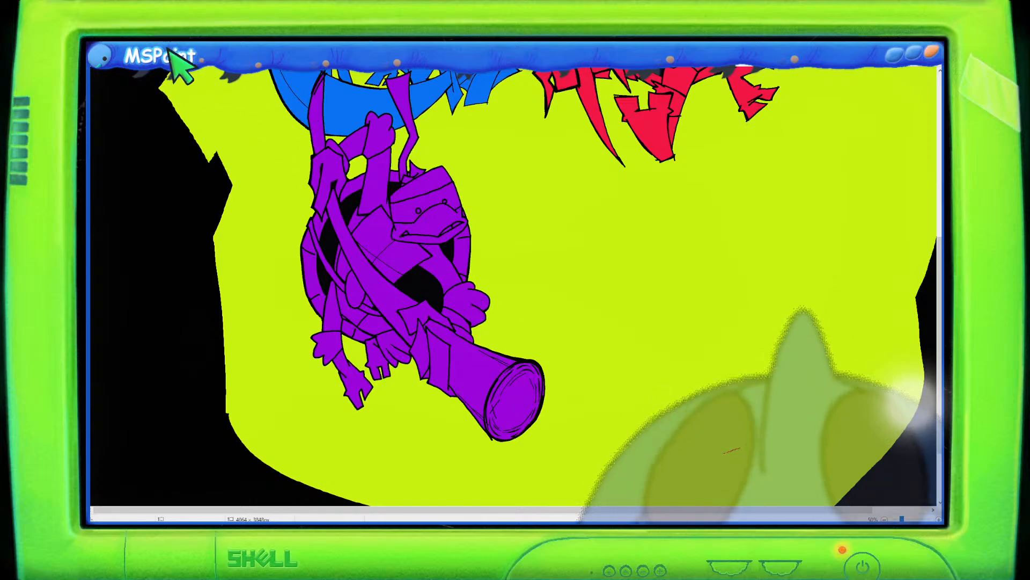
left_click_drag(624, 264, 623, 259)
key("ctrl+z")
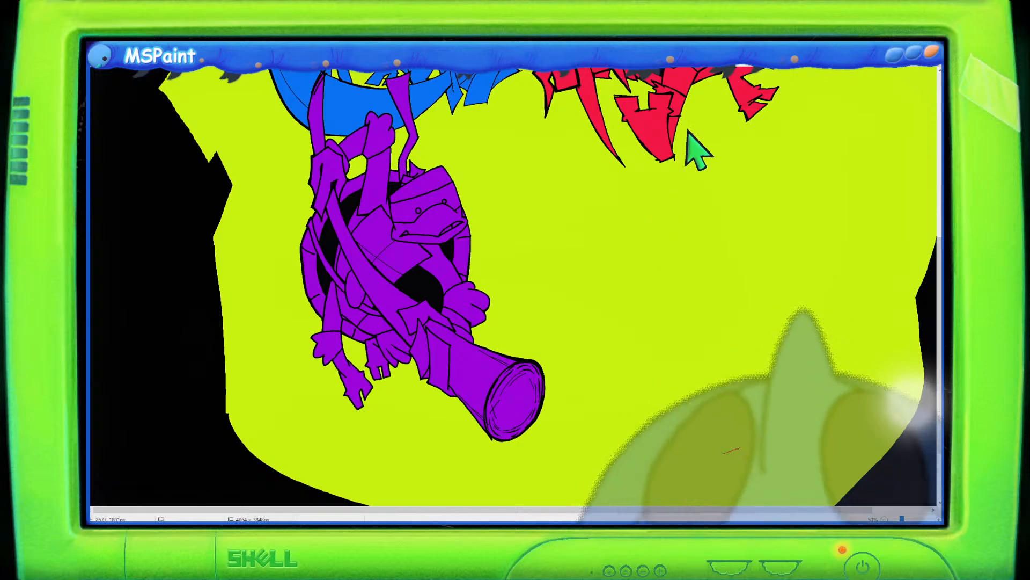
Extend the outermost tip of the red turtle's mask tail with a short, pointed black stroke.
scroll(721, 207, "up", 3)
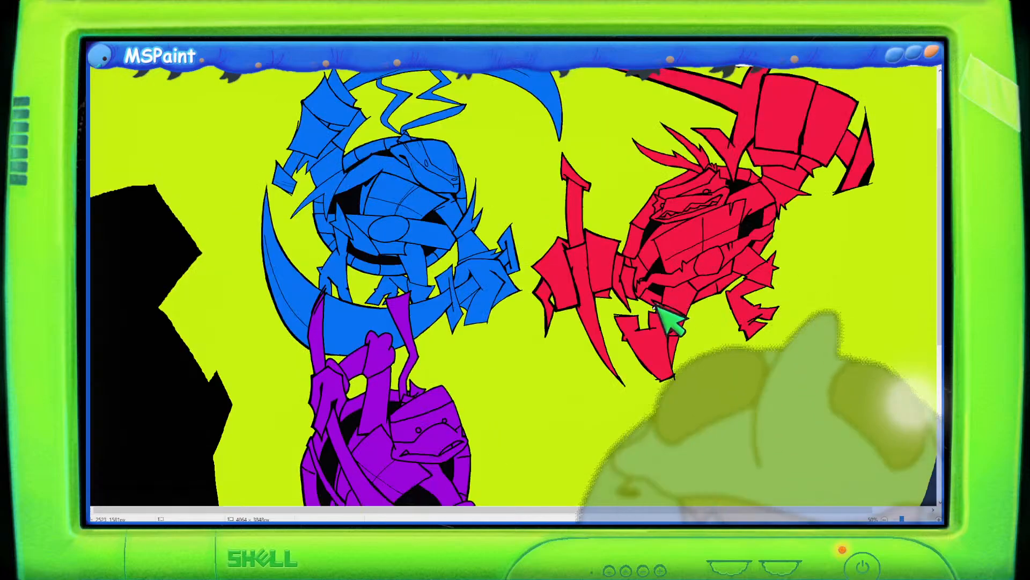
scroll(659, 310, "up", 1)
scroll(644, 328, "down", 3)
left_click_drag(417, 509, 681, 504)
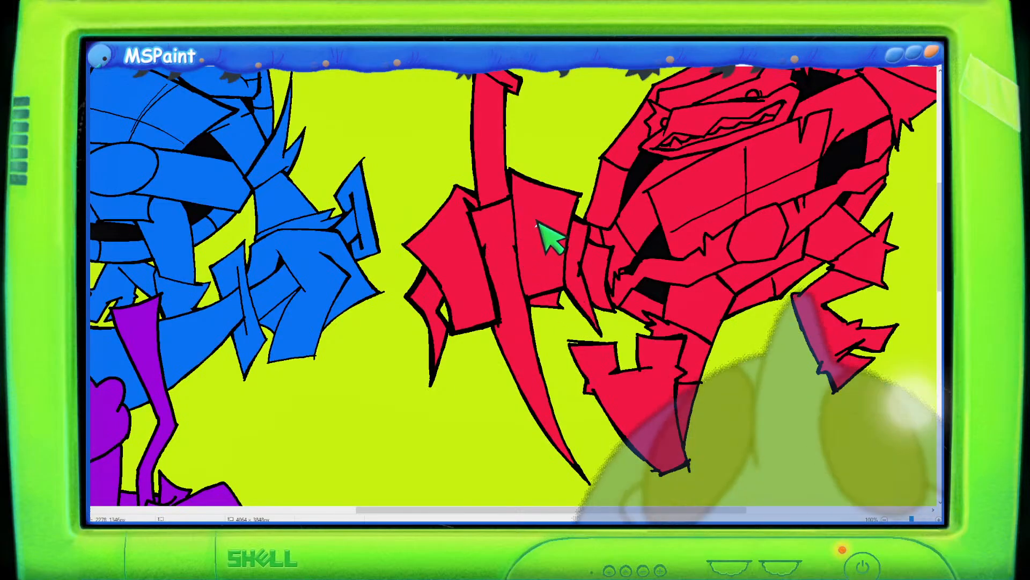
scroll(539, 225, "down", 3)
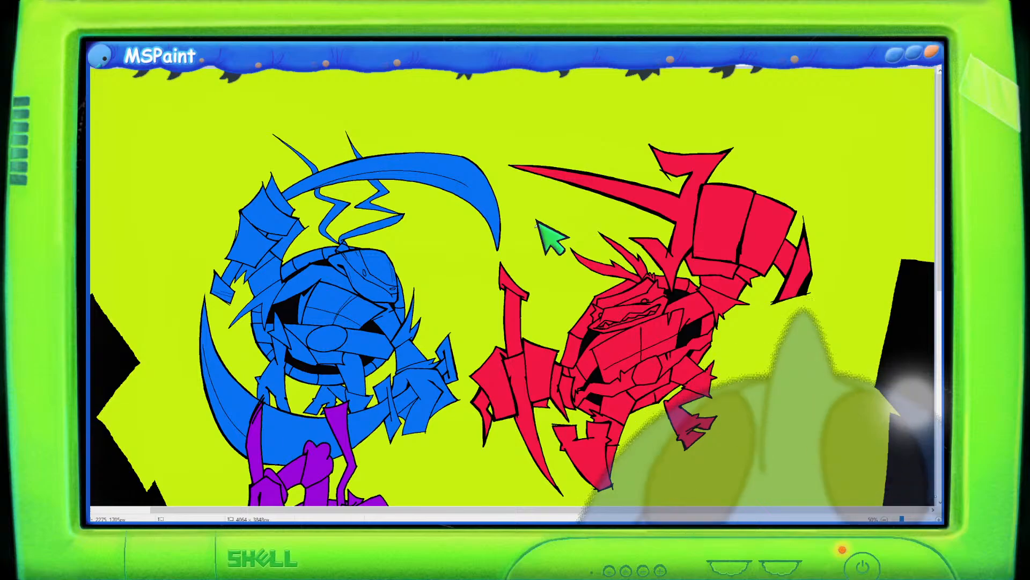
scroll(539, 225, "up", 2)
scroll(555, 222, "up", 1)
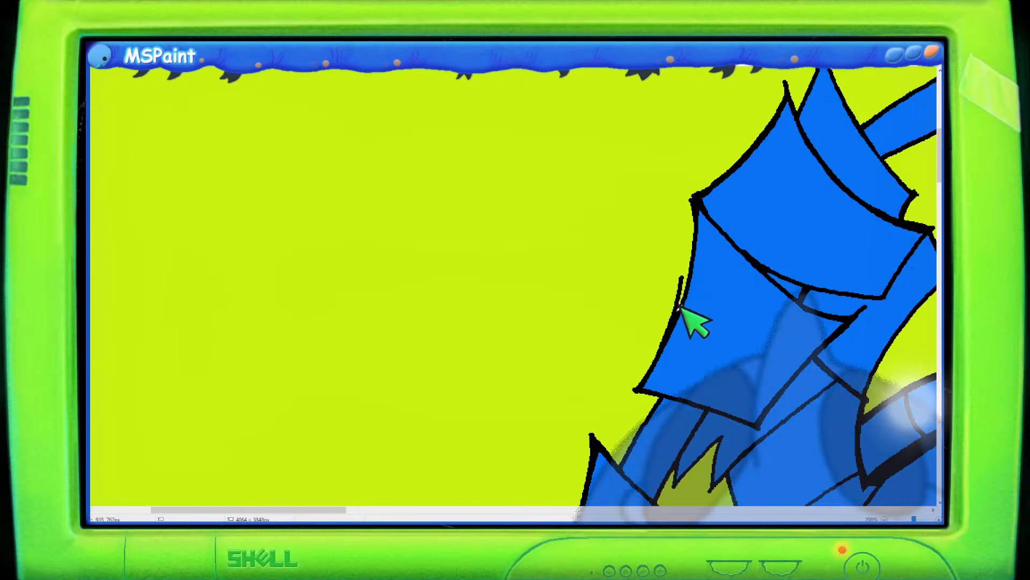
scroll(715, 336, "down", 5)
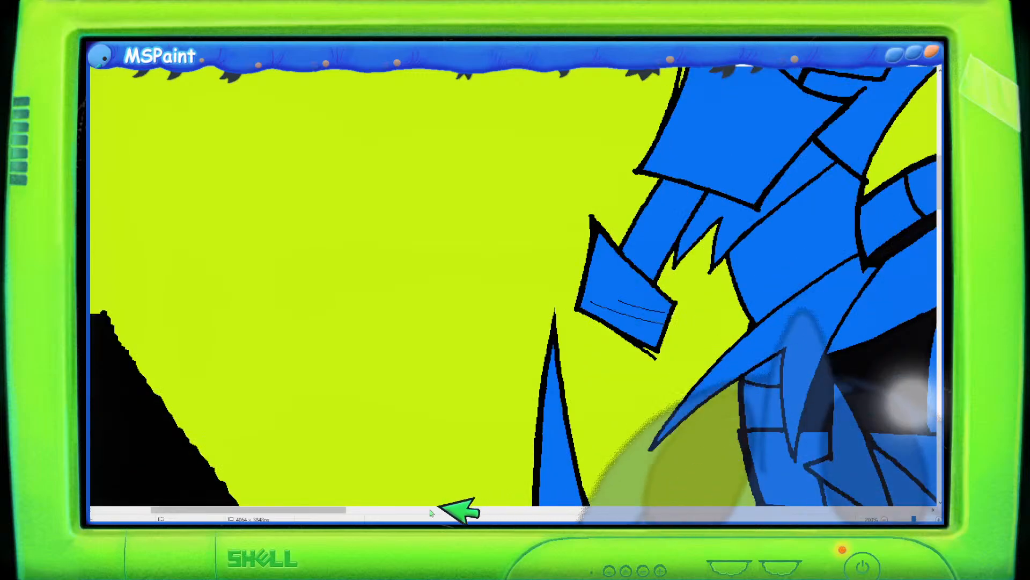
left_click_drag(330, 508, 698, 512)
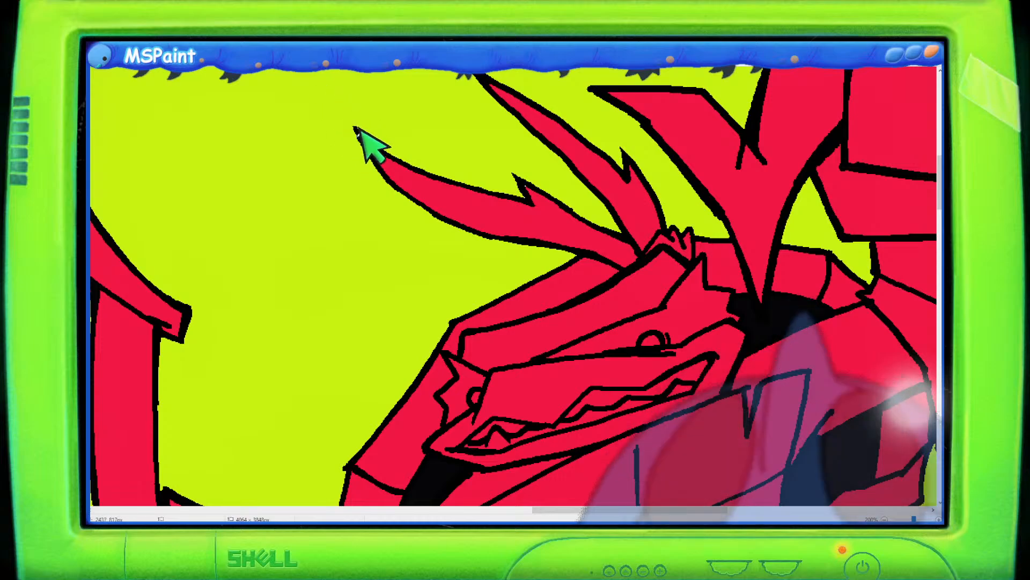
left_click_drag(358, 129, 347, 113)
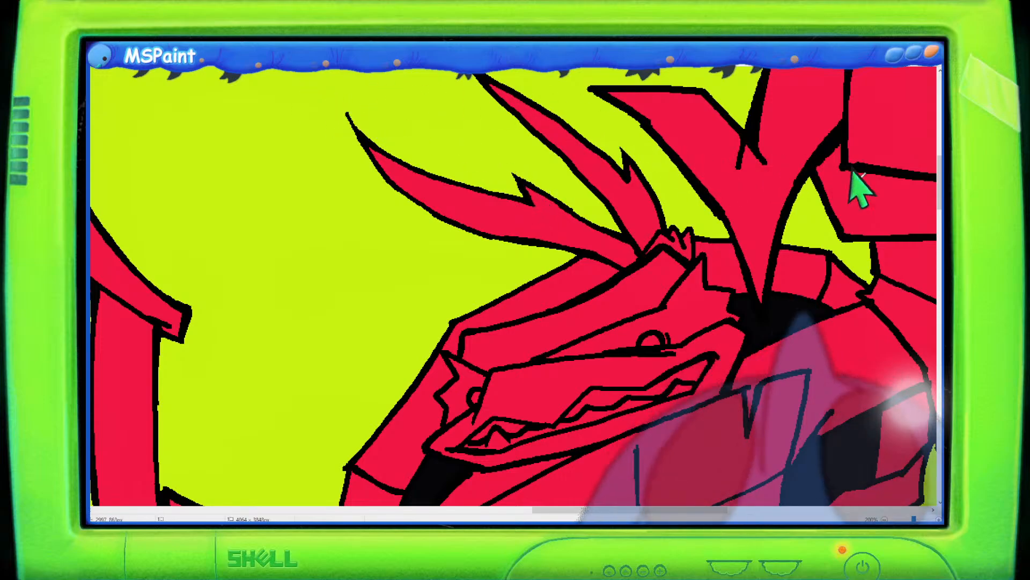
Try placing a pasted copy of the orange turtle with its two discs below the red turtle, and undo the placement.
left_click(940, 257)
mouse_move(939, 236)
left_mouse_down()
mouse_move(940, 309)
mouse_move(938, 116)
left_mouse_up()
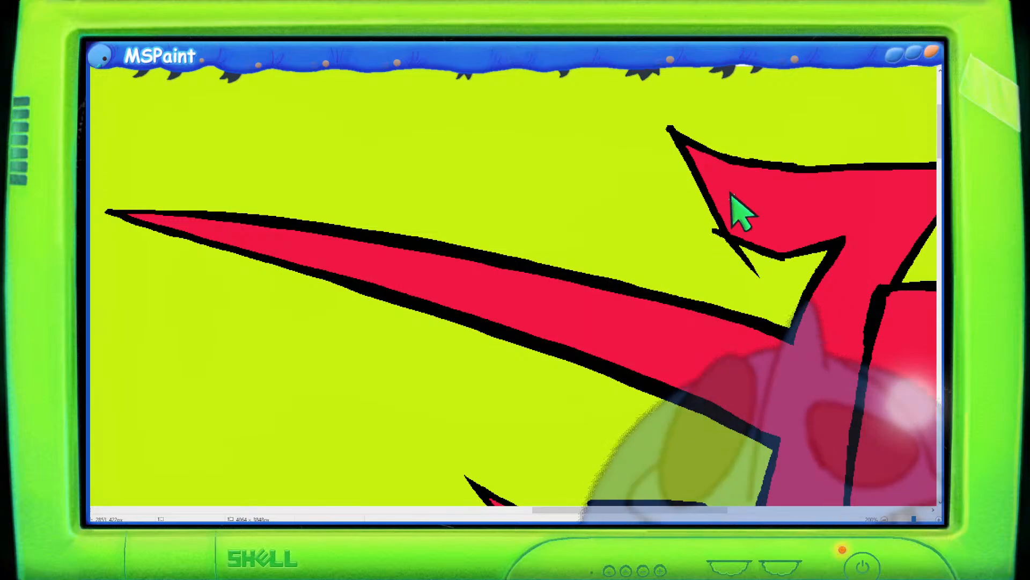
scroll(732, 192, "down", 2)
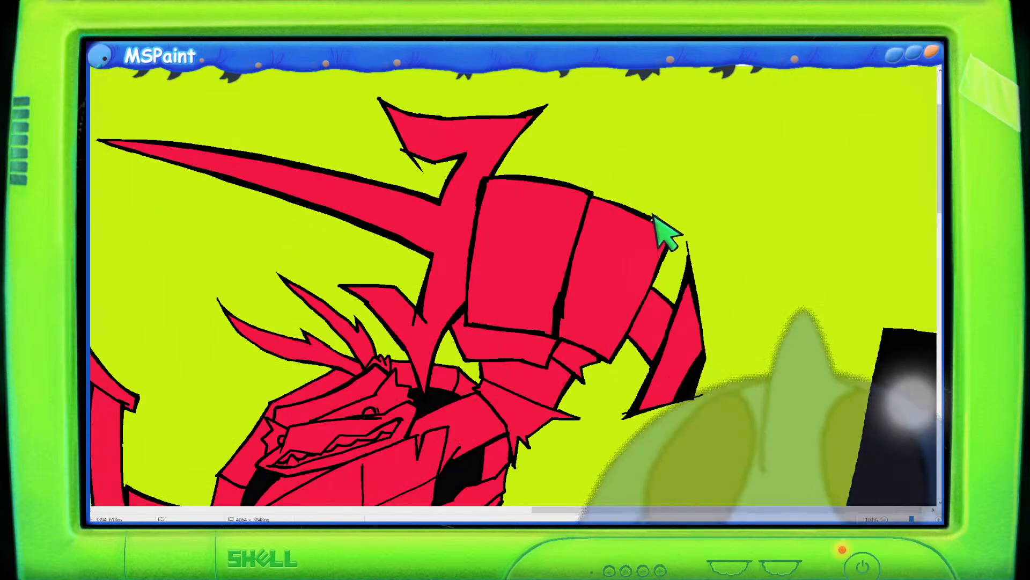
scroll(427, 255, "down", 2)
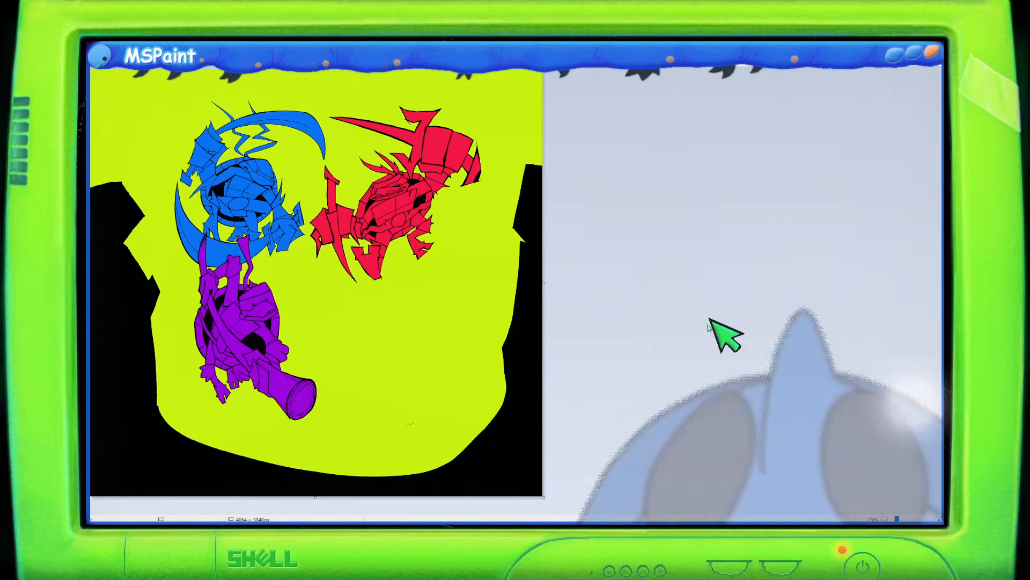
scroll(710, 319, "up", 2)
scroll(710, 319, "down", 5)
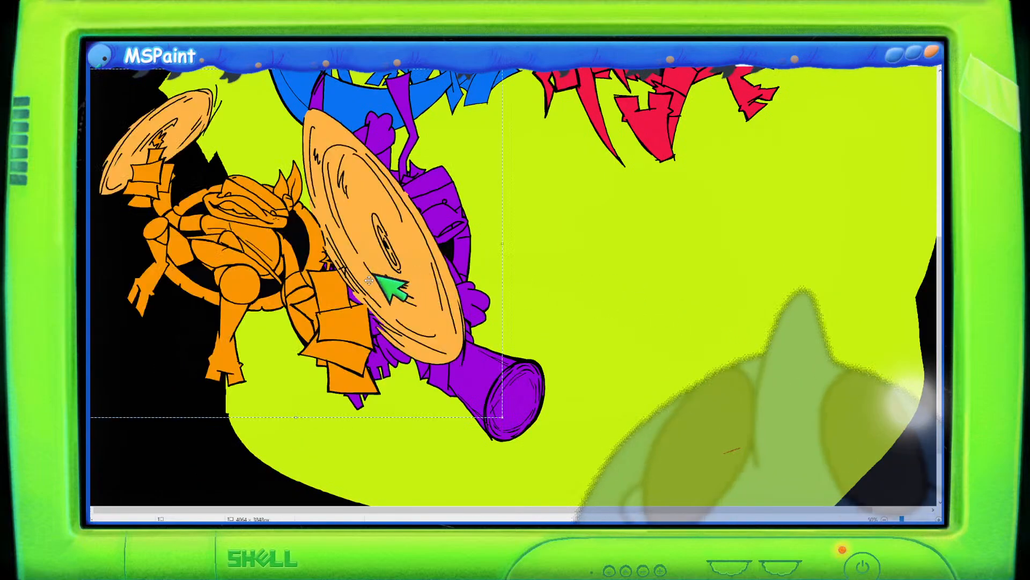
left_click_drag(369, 280, 727, 312)
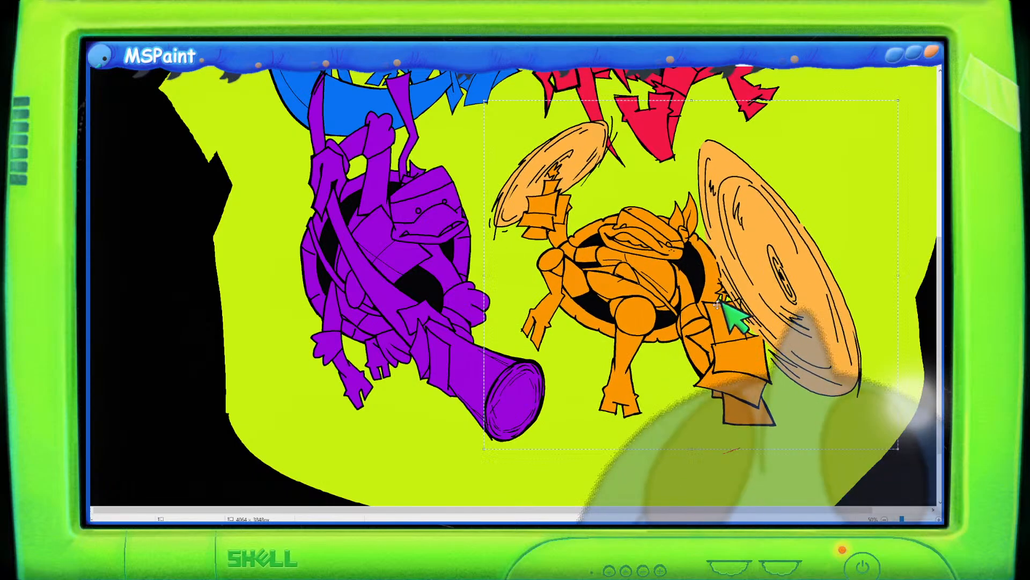
scroll(719, 304, "down", 1)
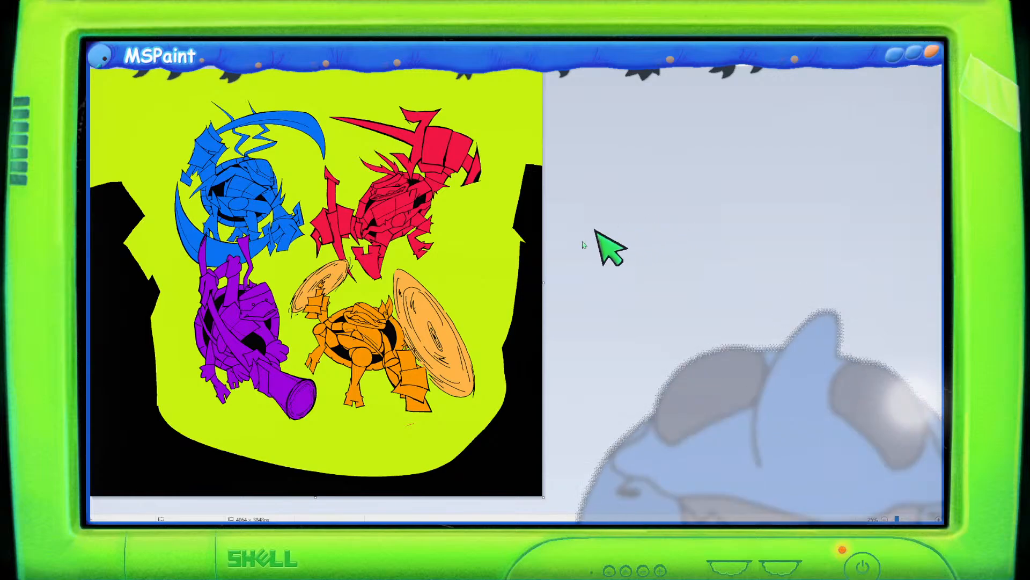
key("ctrl+z")
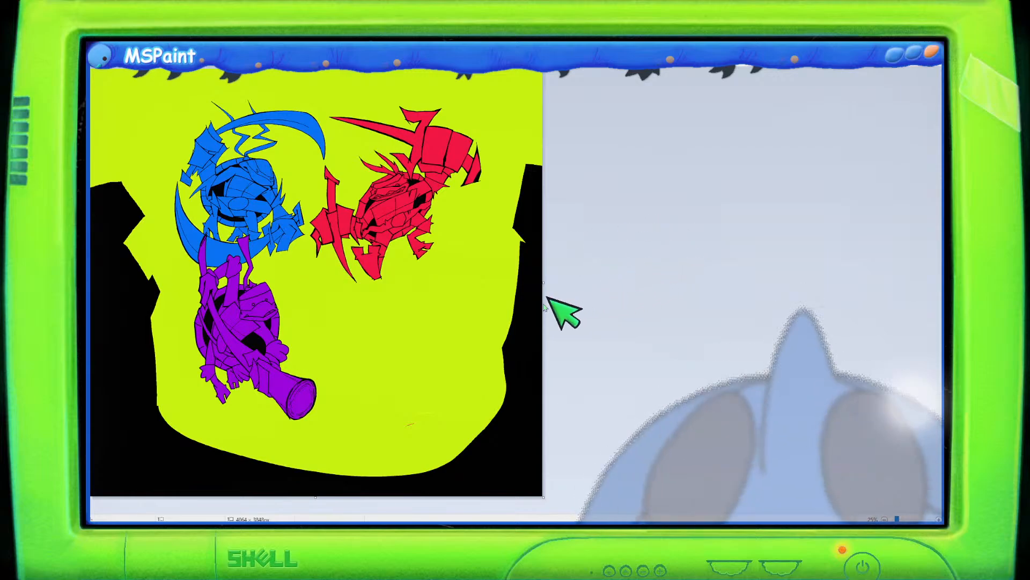
Paste the orange turtle again and fine-tune its position below the red turtle and beside the purple one.
key("ctrl+y")
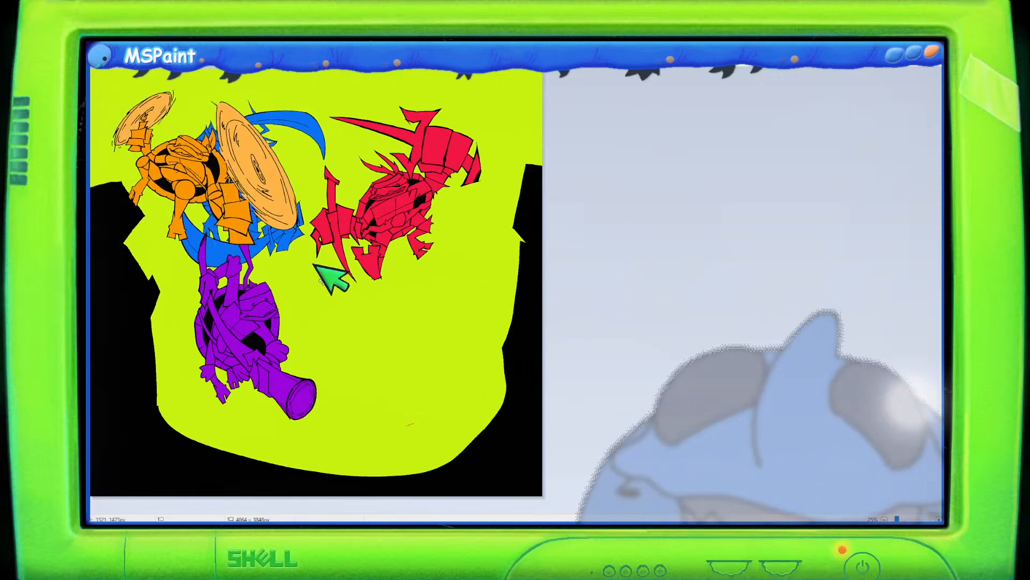
left_click_drag(321, 280, 375, 353)
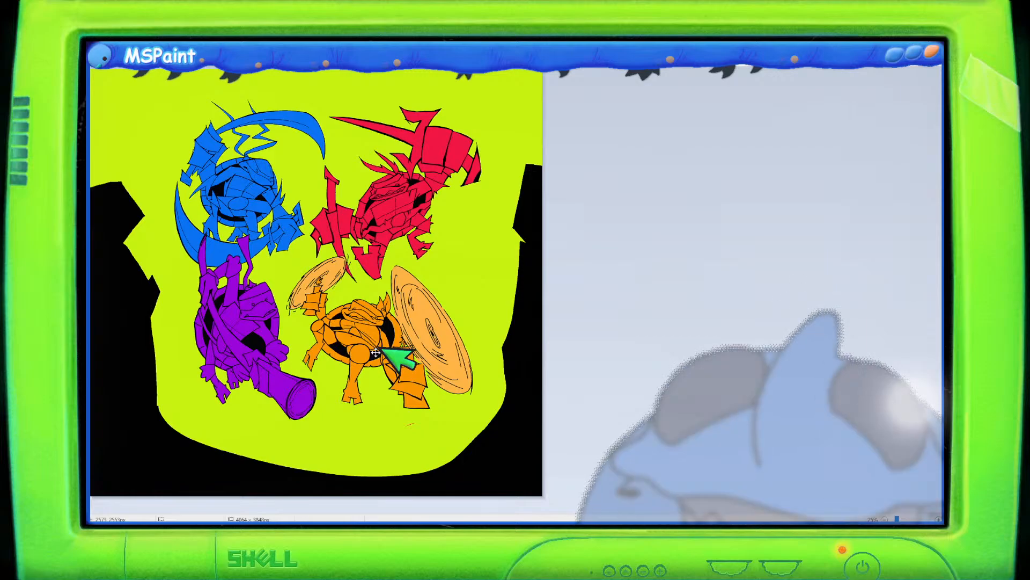
left_click_drag(376, 352, 373, 357)
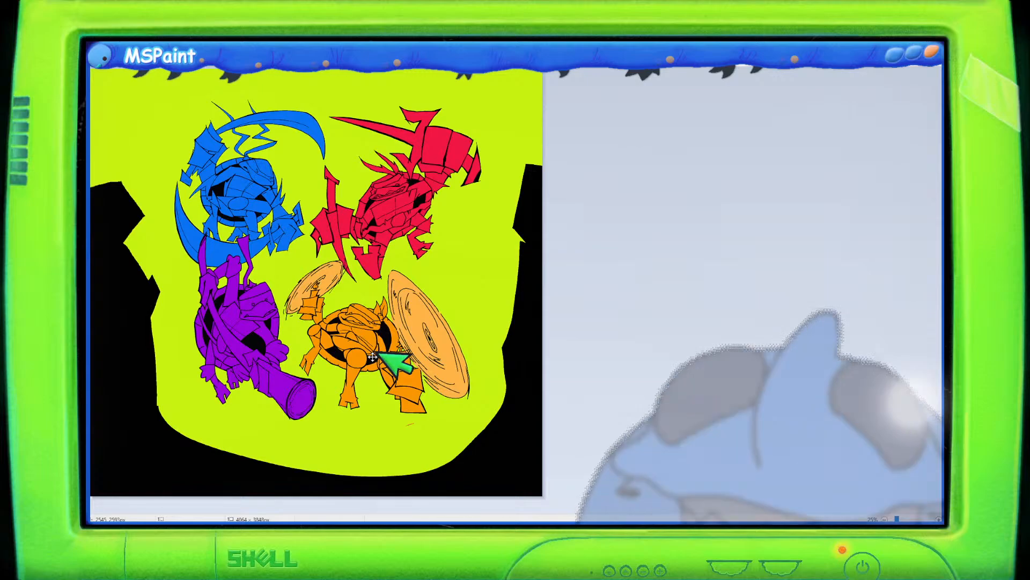
left_click_drag(373, 357, 375, 356)
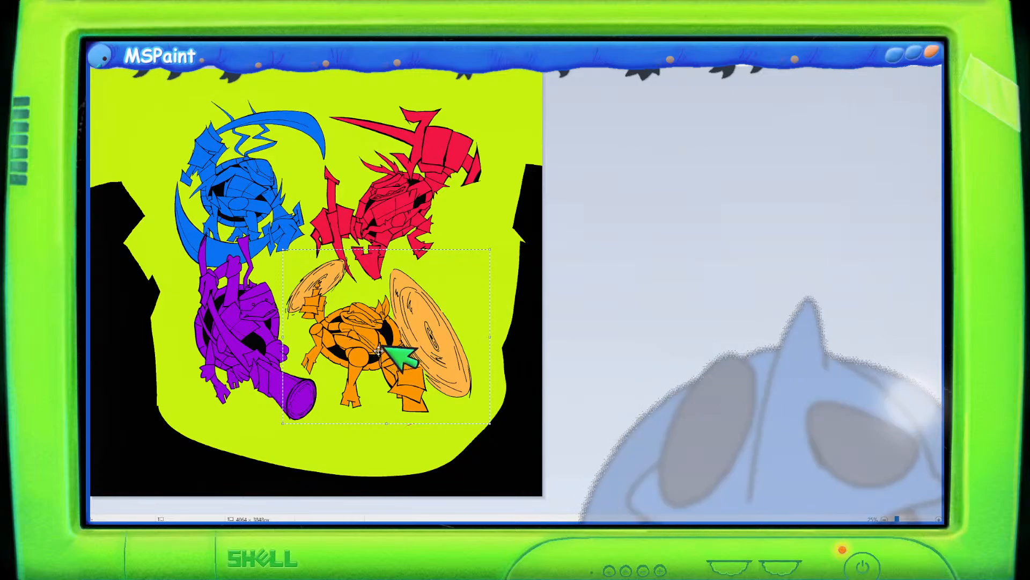
mouse_move(383, 340)
left_mouse_down()
mouse_move(394, 334)
mouse_move(379, 340)
mouse_move(388, 347)
left_mouse_up()
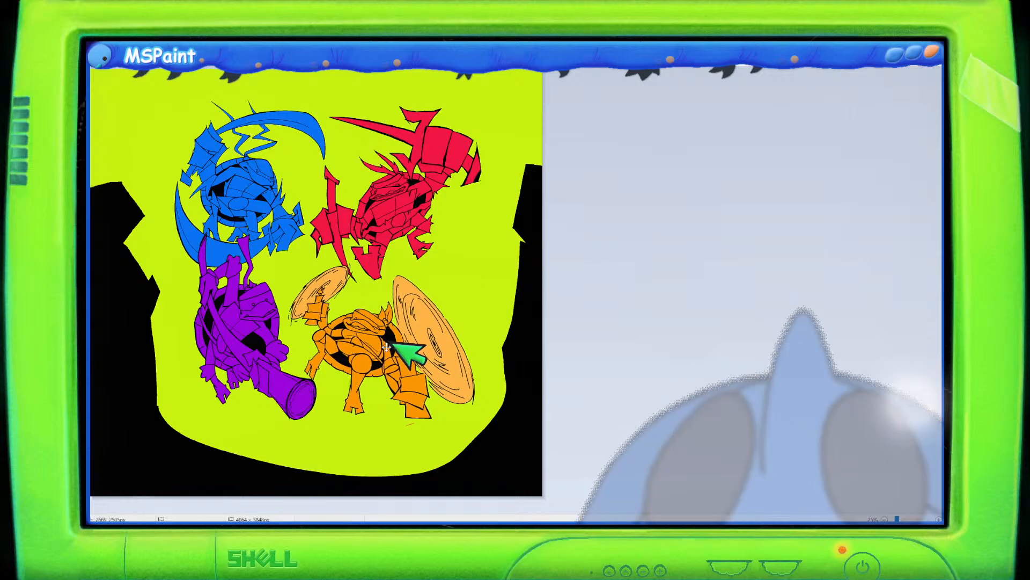
left_click_drag(386, 347, 379, 340)
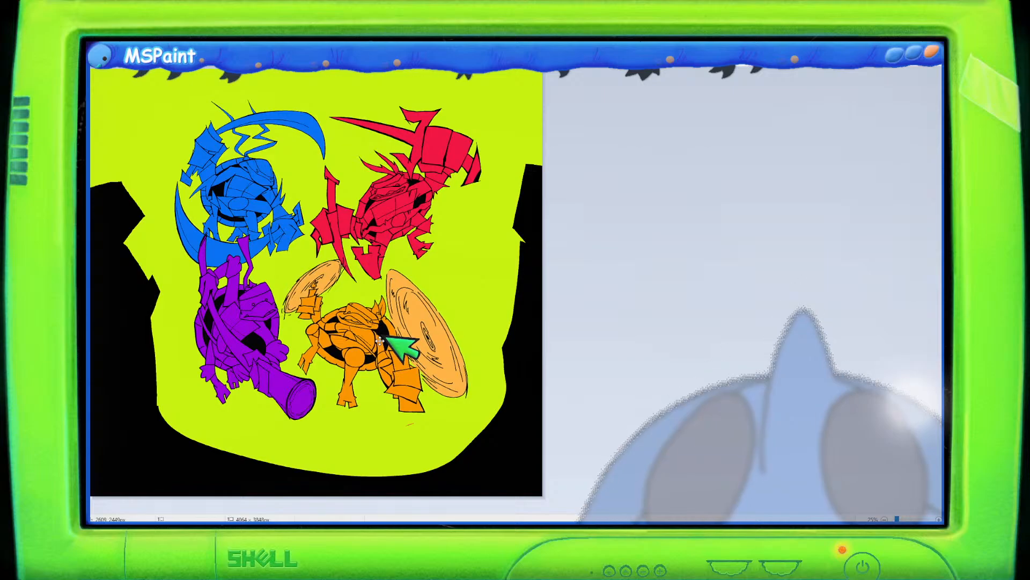
left_click_drag(379, 342, 384, 339)
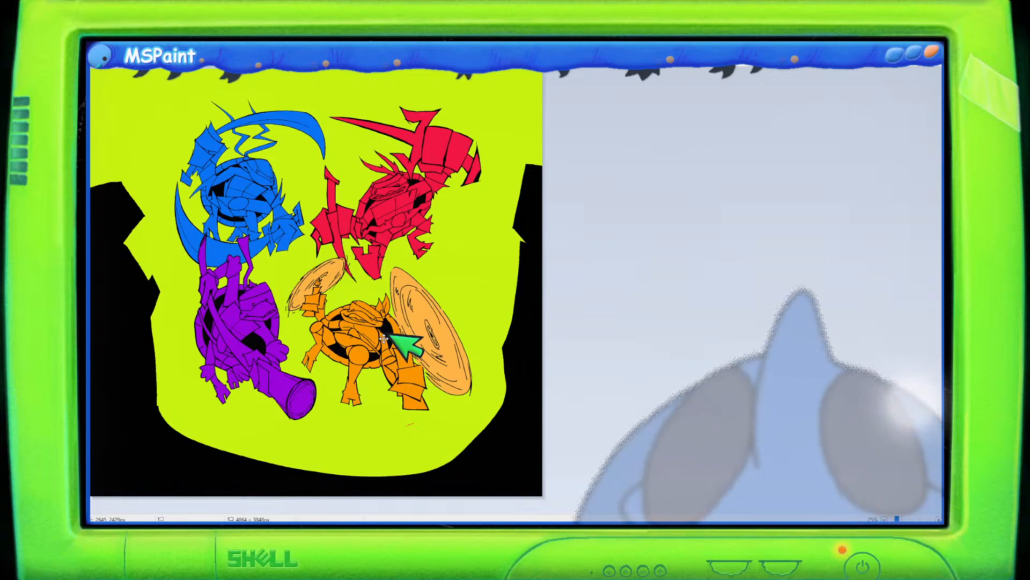
left_click_drag(385, 339, 384, 338)
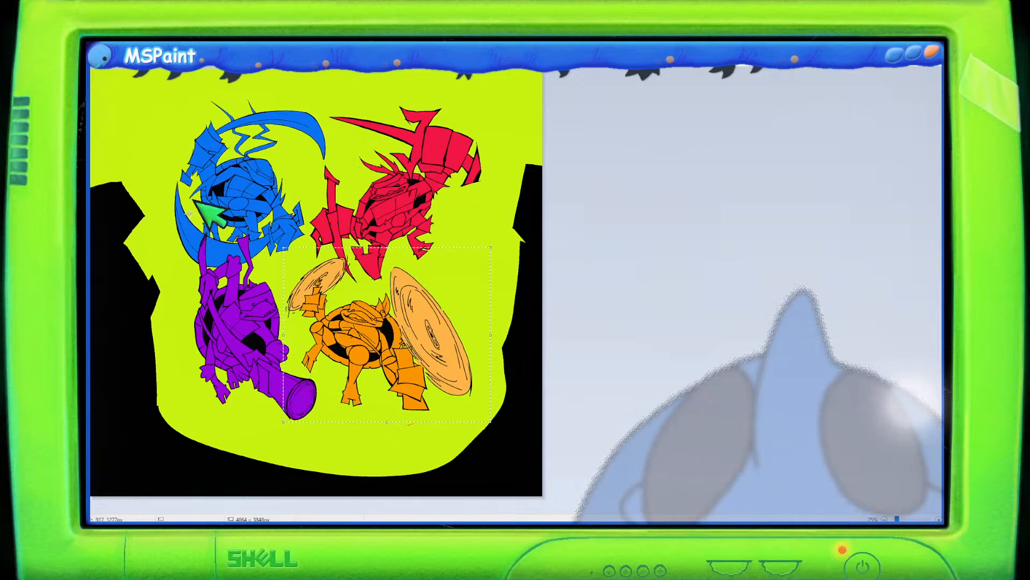
Examine the purple and orange turtles up close, including the spacing between the orange discs and the red turtle.
scroll(456, 259, "up", 1, "ctrl")
scroll(473, 266, "down", 5)
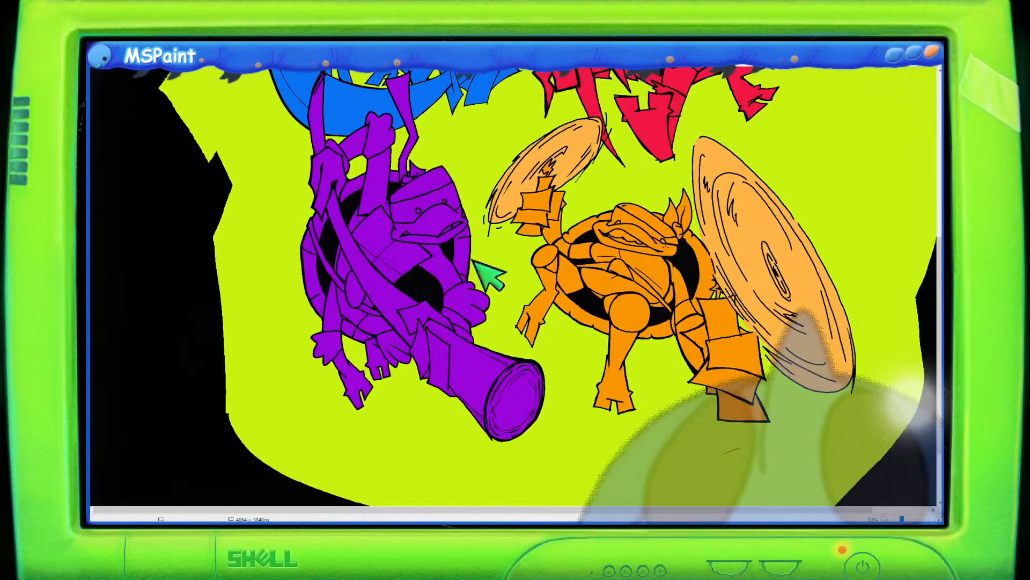
scroll(853, 303, "up", 3)
scroll(840, 299, "down", 3)
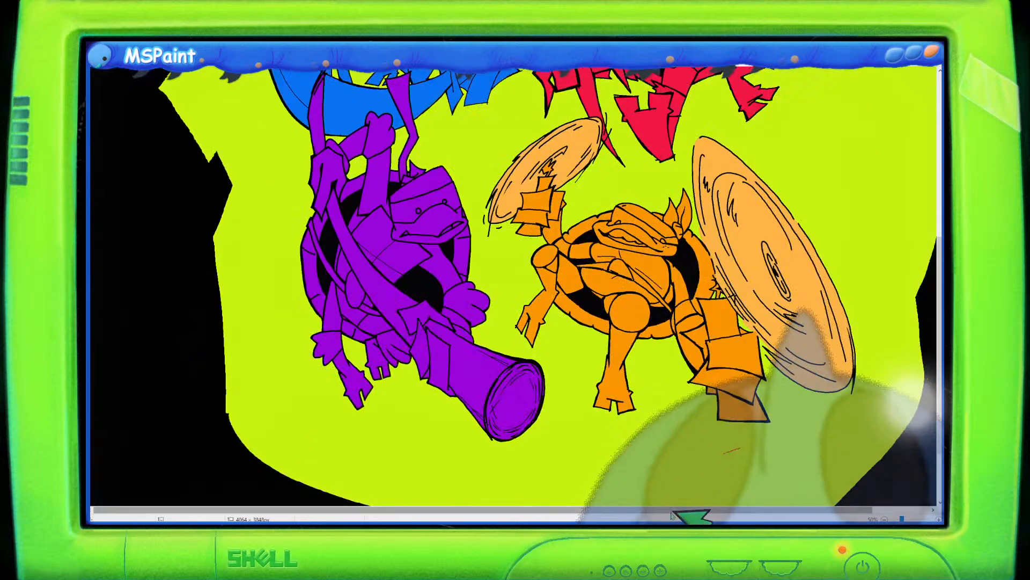
scroll(714, 408, "right", 2)
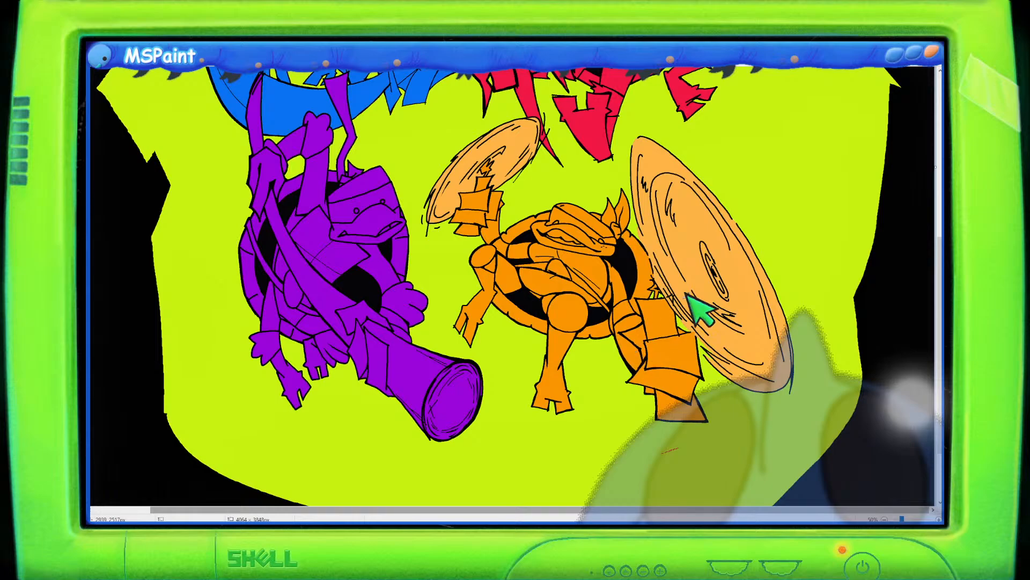
scroll(698, 311, "up", 1)
left_click_drag(507, 510, 856, 431)
scroll(855, 429, "up", 2)
scroll(857, 430, "up", 2)
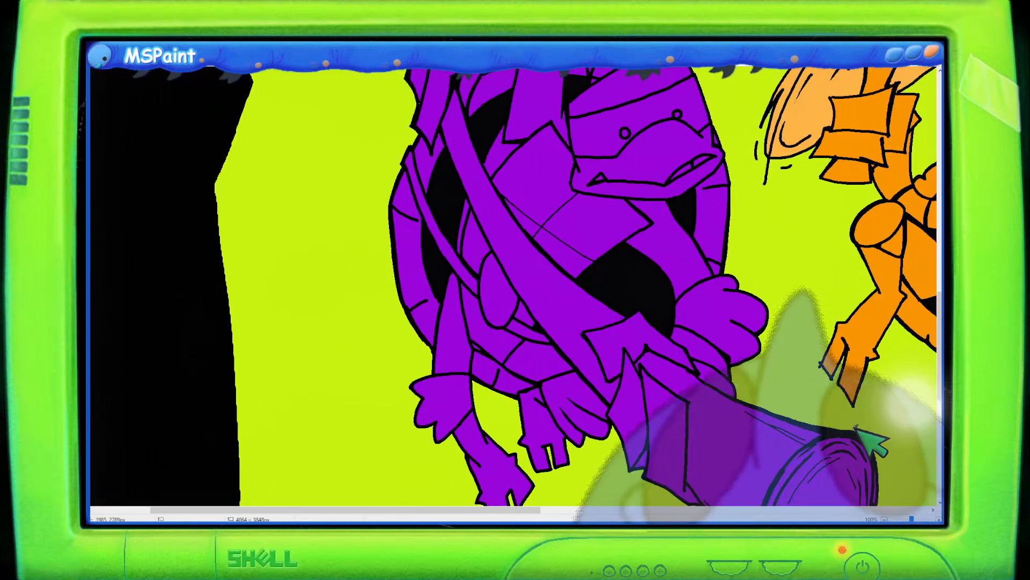
scroll(778, 457, "down", 1)
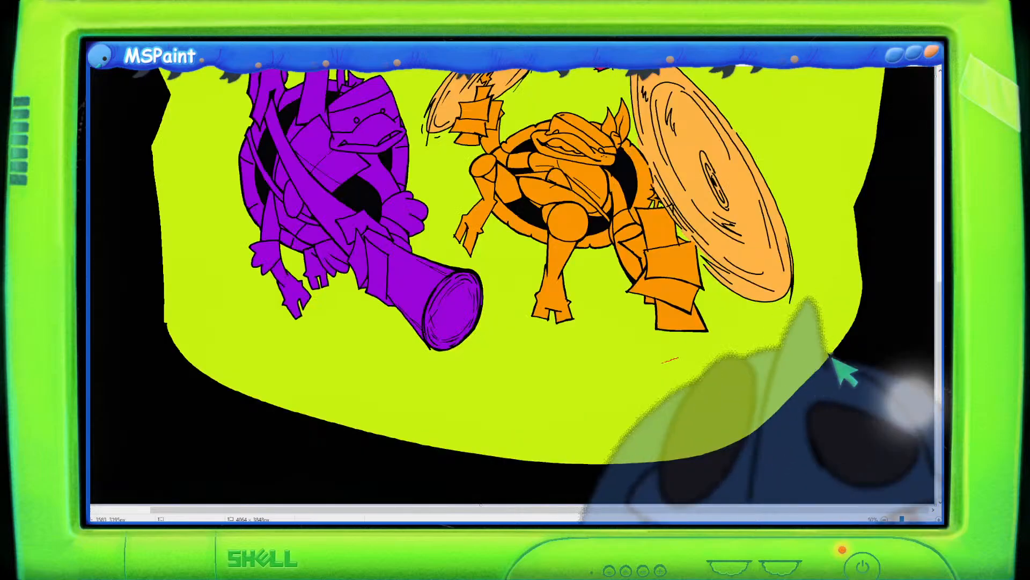
scroll(832, 357, "up", 2)
scroll(834, 358, "up", 1)
scroll(831, 359, "down", 4)
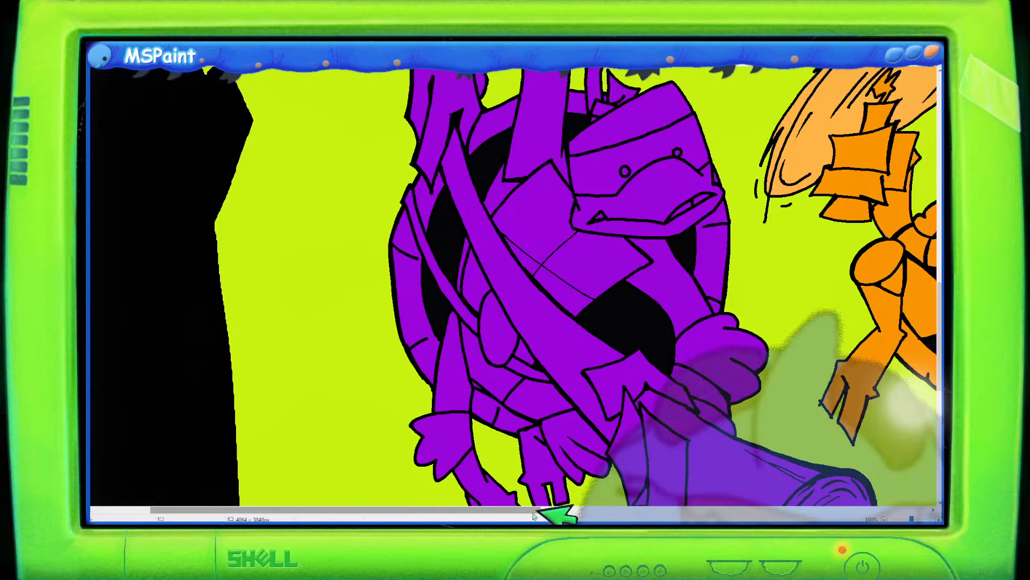
left_click_drag(542, 508, 904, 504)
scroll(886, 427, "up", 3)
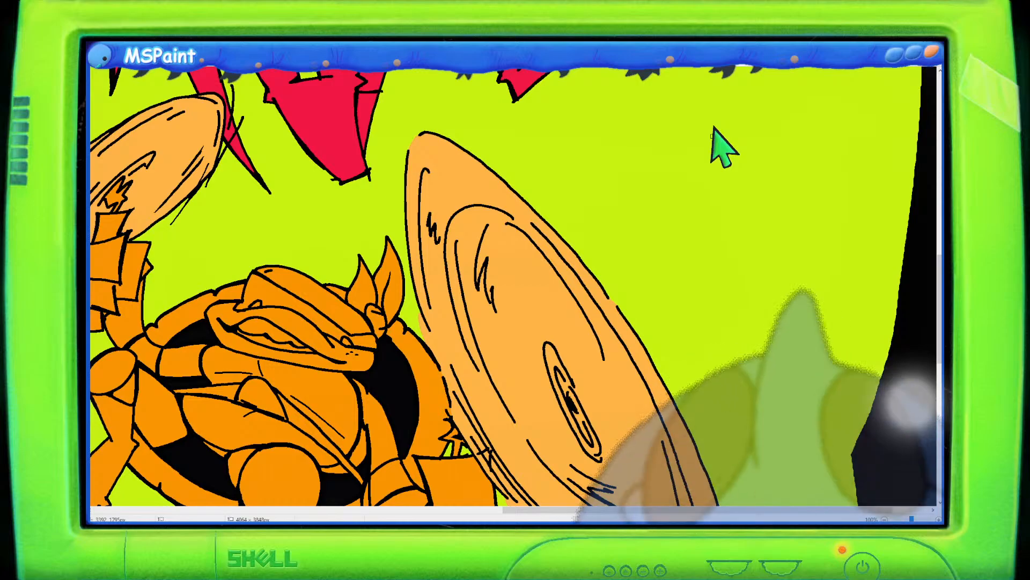
scroll(464, 155, "up", 10)
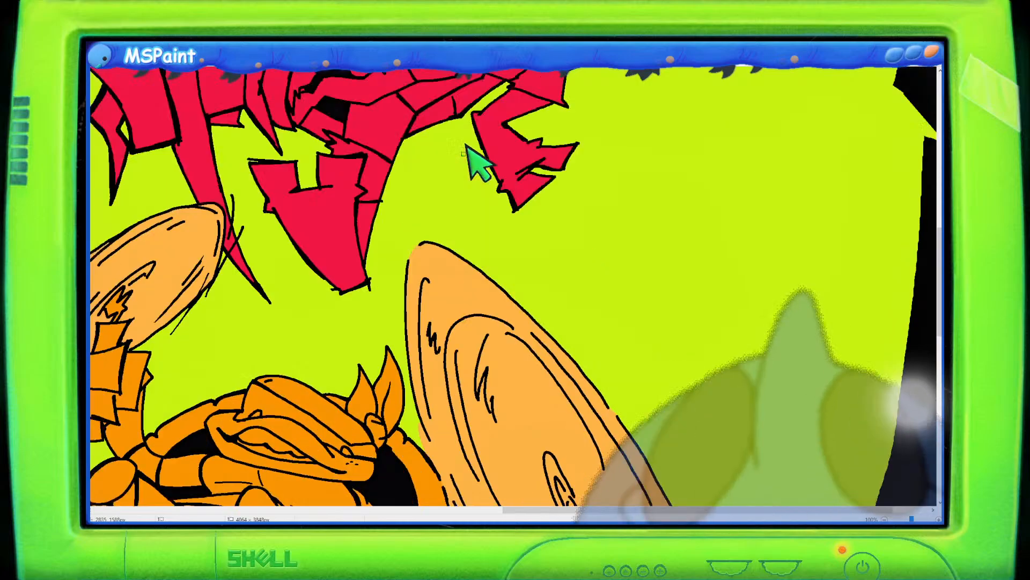
Try a ring of small black circles in the empty lime area below the red turtle's raised arm, and undo it.
scroll(625, 153, "up", 3)
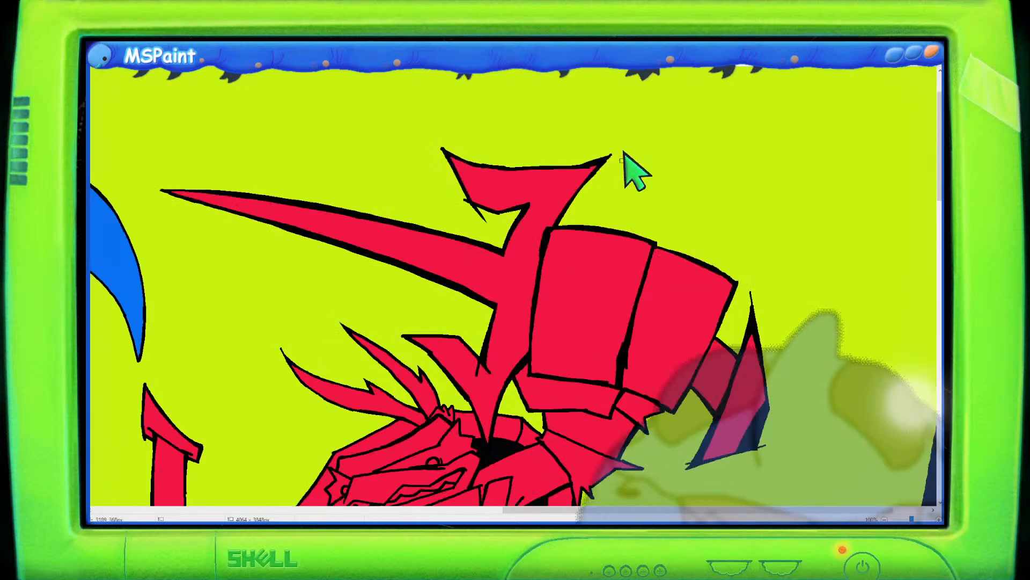
scroll(625, 154, "down", 3)
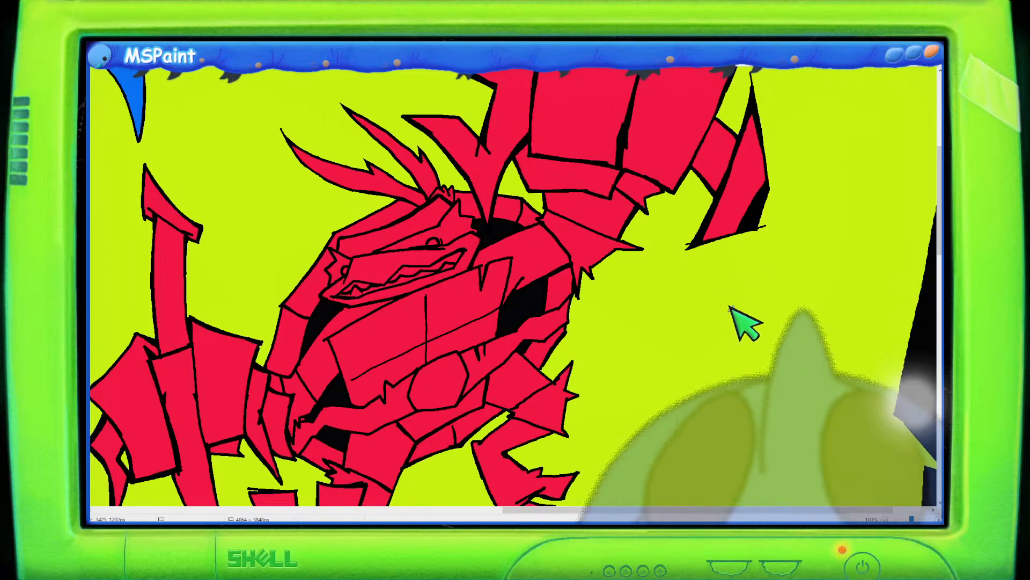
mouse_move(719, 306)
left_mouse_down()
mouse_move(751, 301)
mouse_move(774, 314)
mouse_move(719, 329)
mouse_move(761, 334)
mouse_move(740, 339)
left_mouse_up()
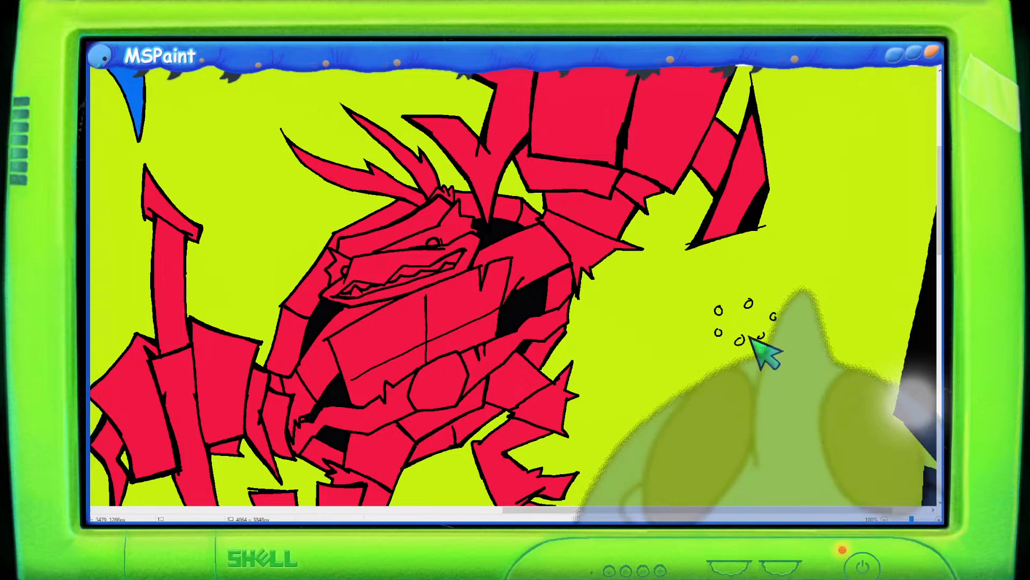
key("ctrl+z")
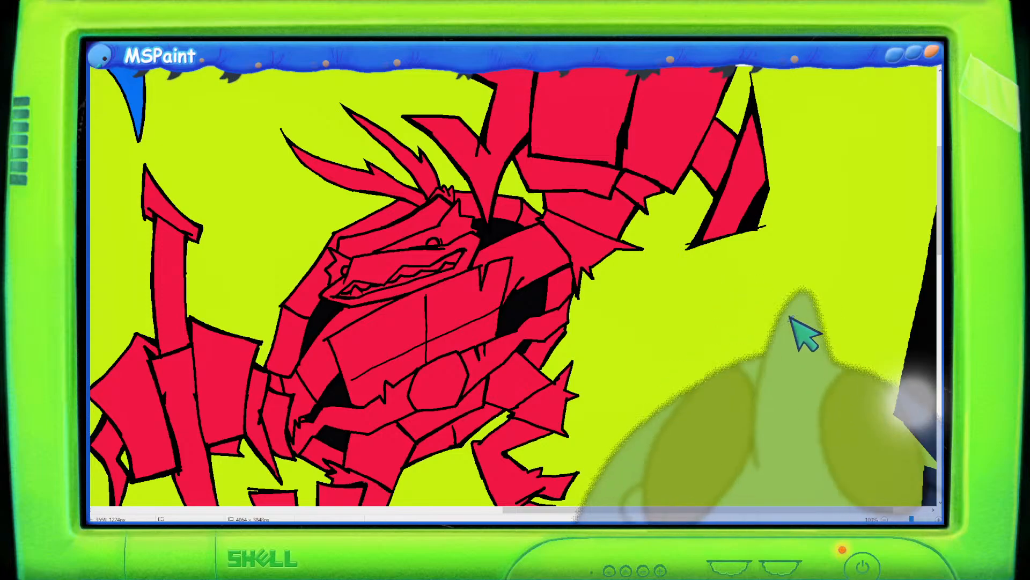
Try a thin curved black stroke above the orange turtle's large disc, and undo it.
scroll(805, 214, "up", 8)
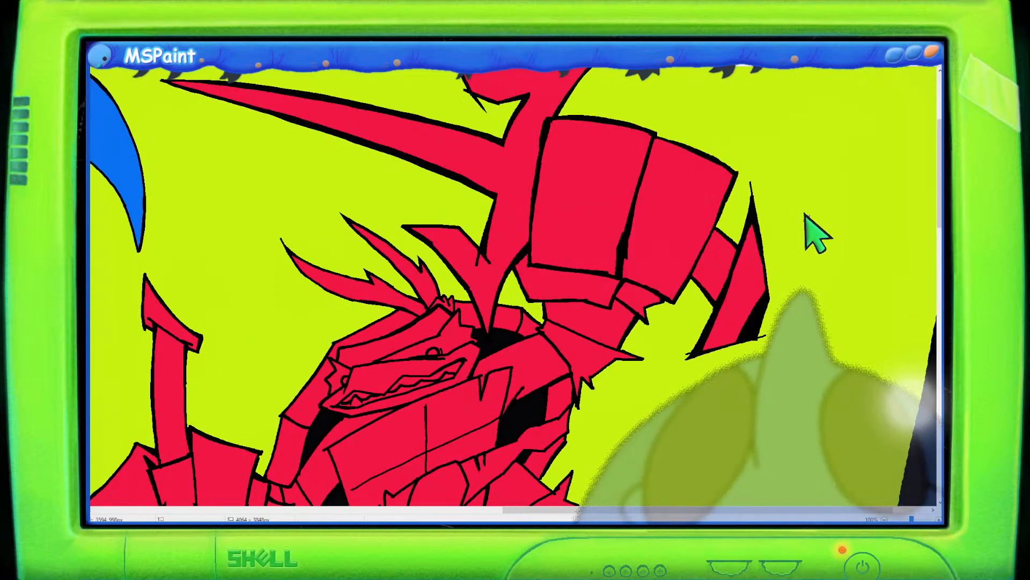
scroll(805, 214, "down", 6)
scroll(812, 232, "down", 10)
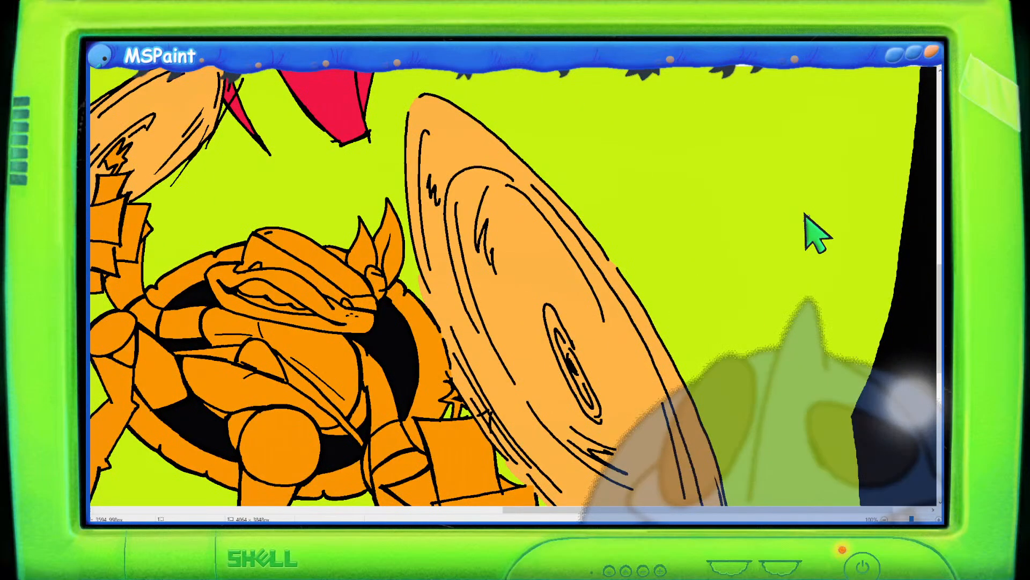
scroll(811, 233, "down", 1)
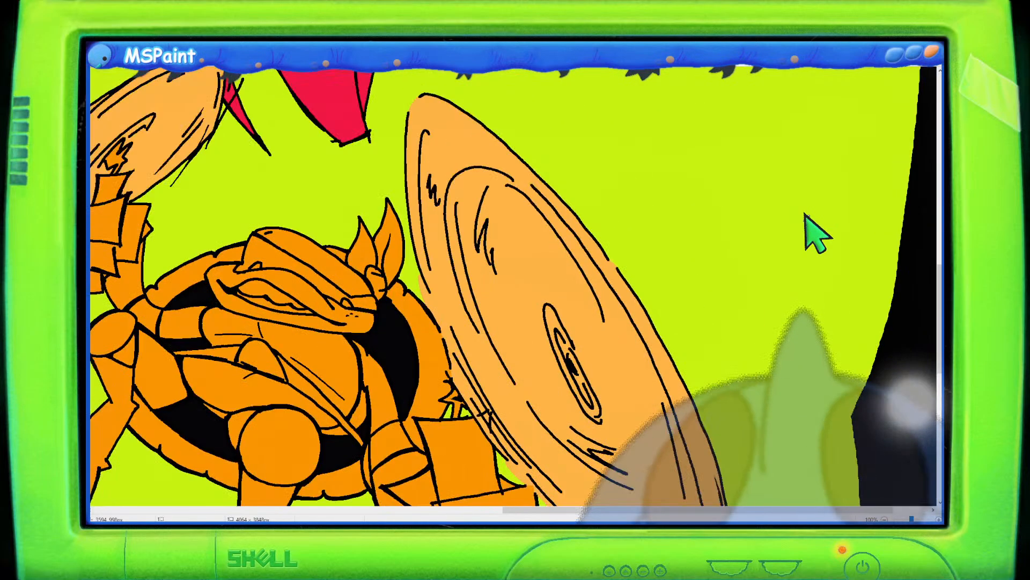
scroll(812, 233, "down", 1)
scroll(813, 235, "up", 3)
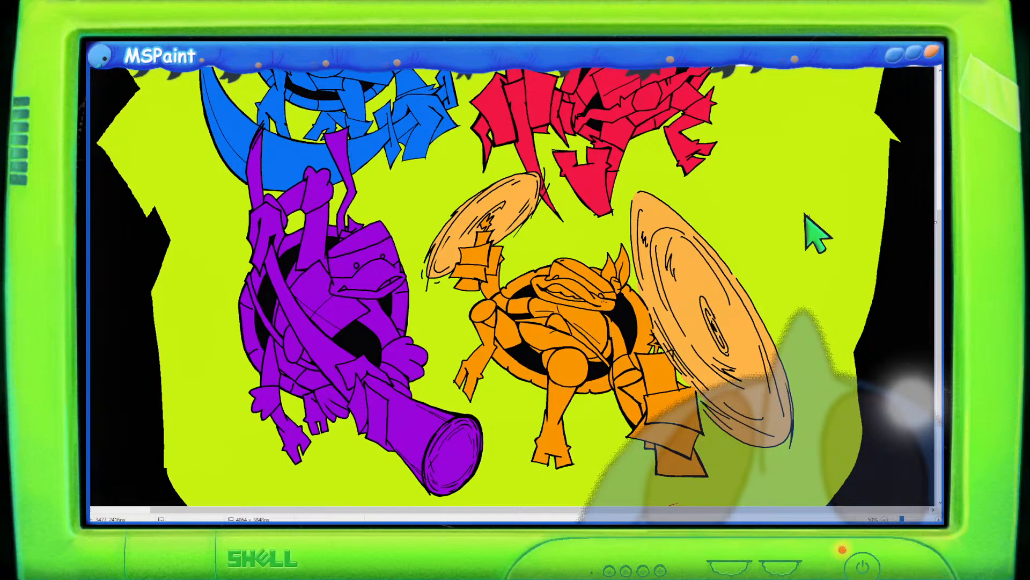
left_click_drag(744, 183, 772, 253)
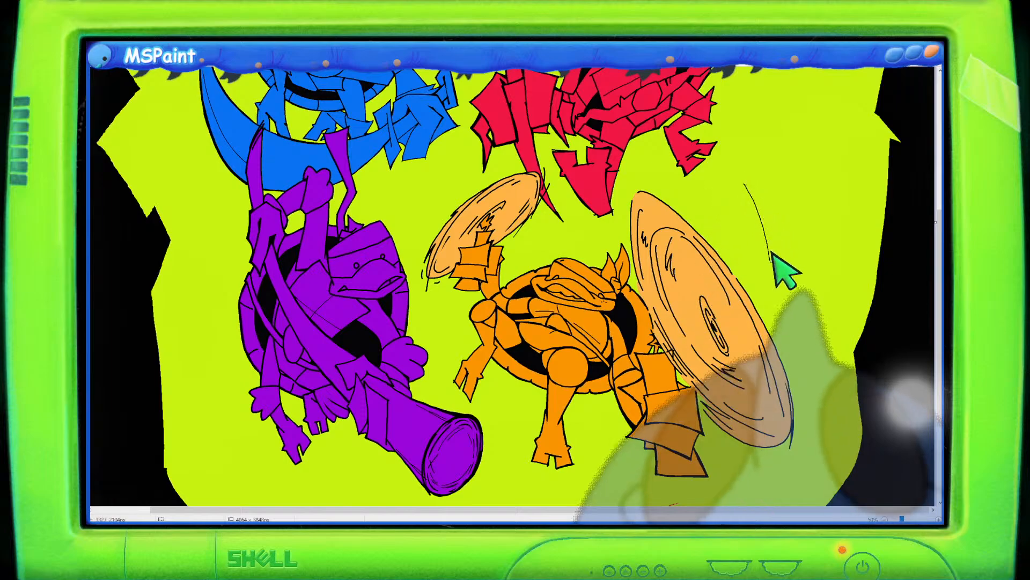
key("ctrl+z")
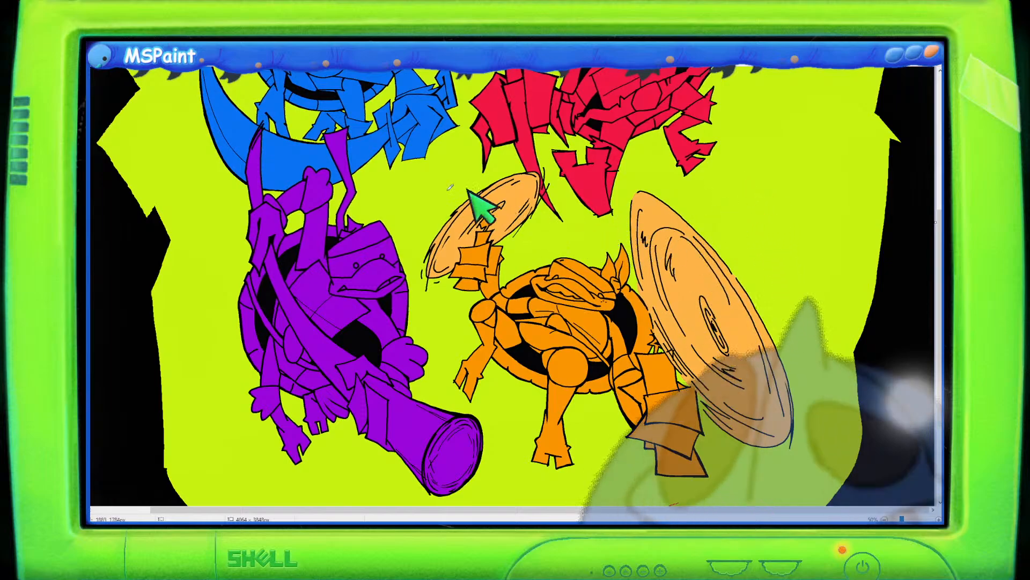
Fill the orange turtle's large disc with the background lime green and clear away its black linework.
left_click(710, 287)
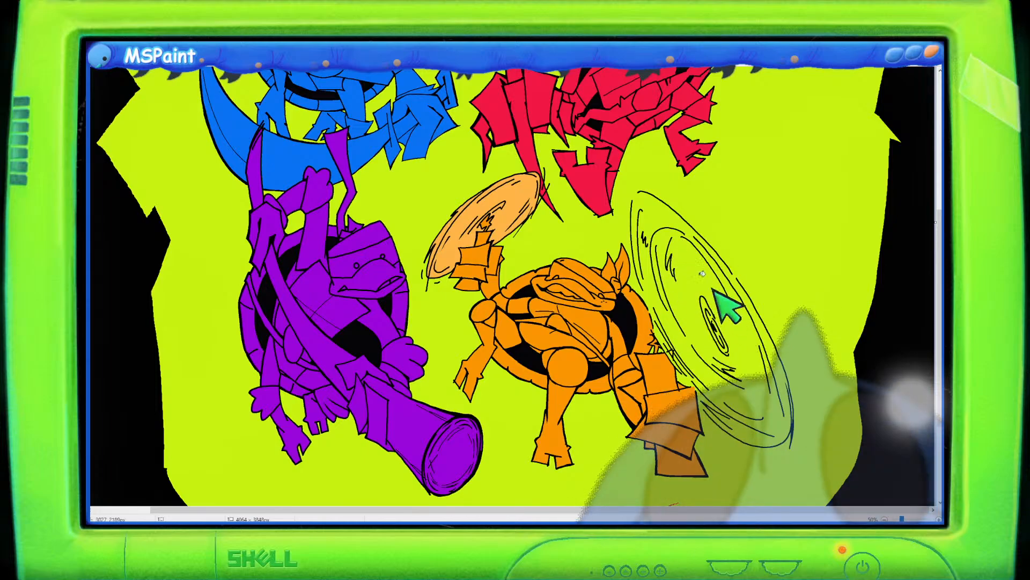
left_click_drag(939, 311, 938, 340)
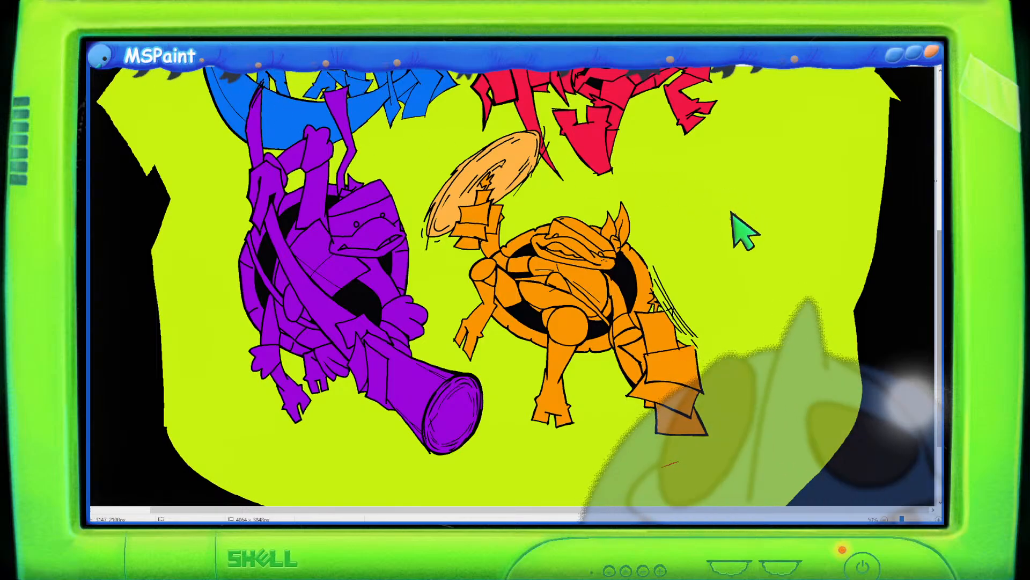
Sketch a small crescent outline in thin purple line in the empty area beside the orange turtle.
left_click_drag(730, 209, 722, 236)
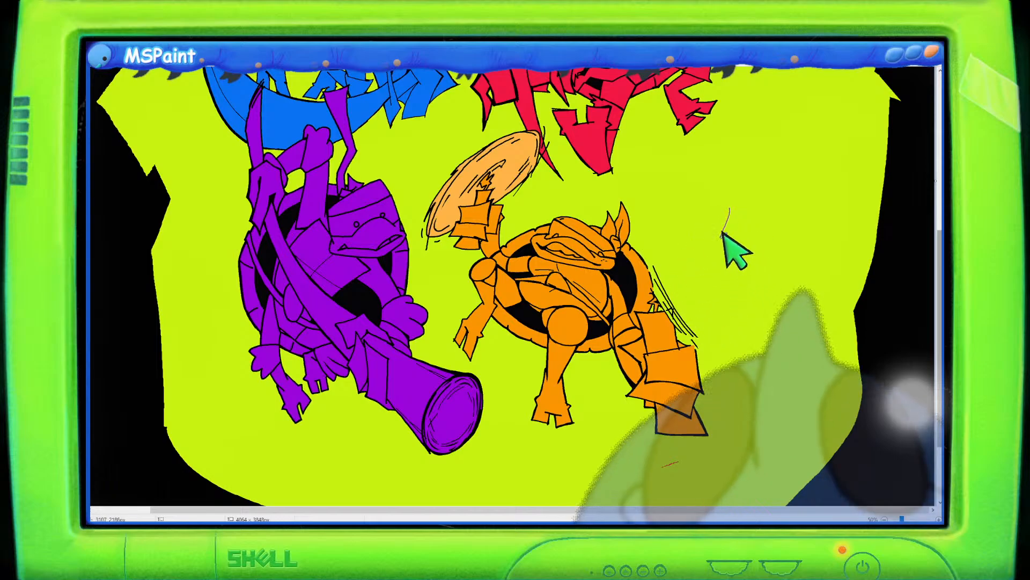
left_click_drag(722, 239, 774, 326)
mouse_move(730, 208)
left_mouse_down()
mouse_move(753, 252)
mouse_move(793, 259)
mouse_move(781, 326)
left_mouse_up()
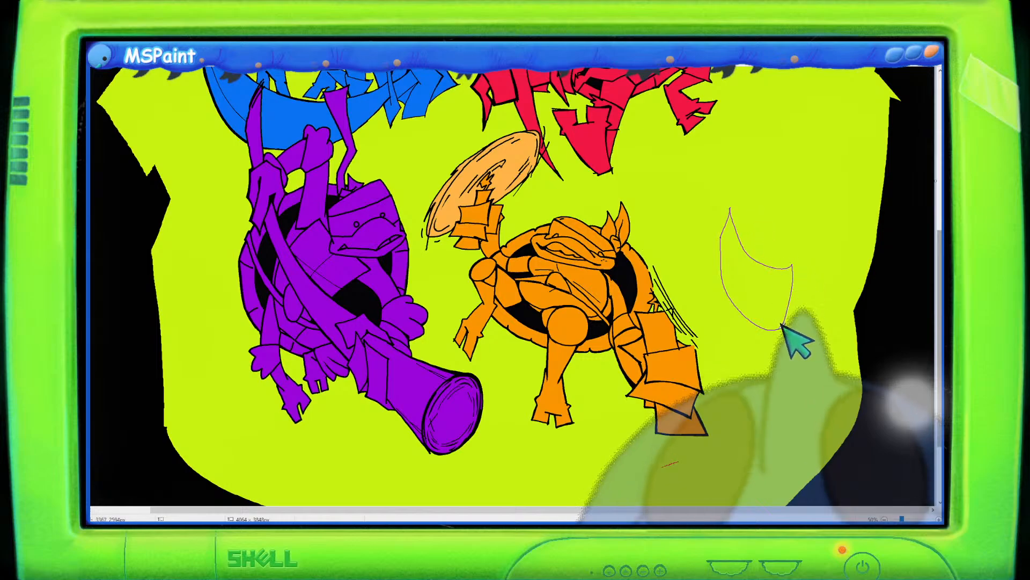
Try several large rounded purple outlines around the crescent sketch, undoing each one.
scroll(749, 351, "up", 5)
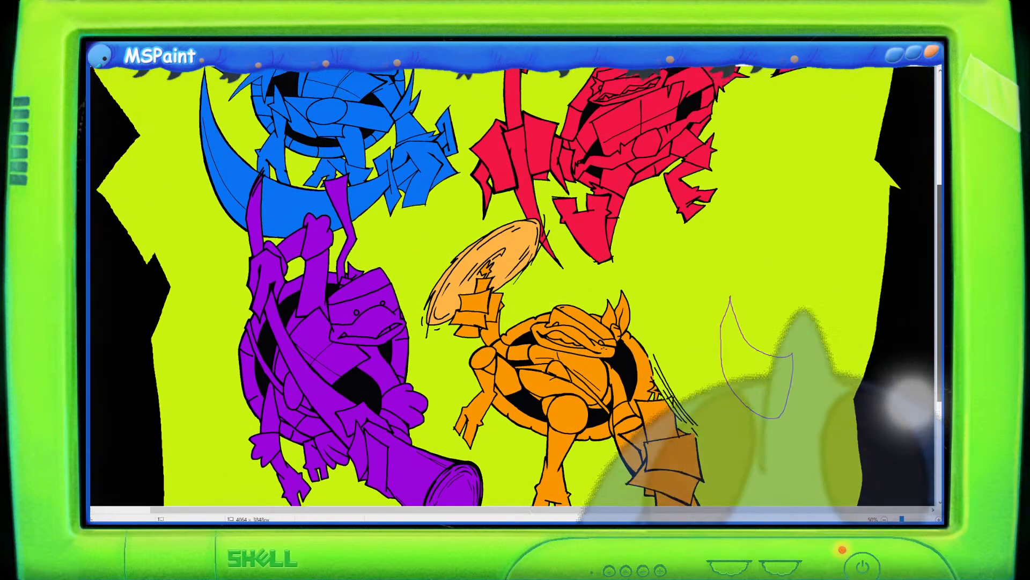
scroll(782, 260, "down", 3)
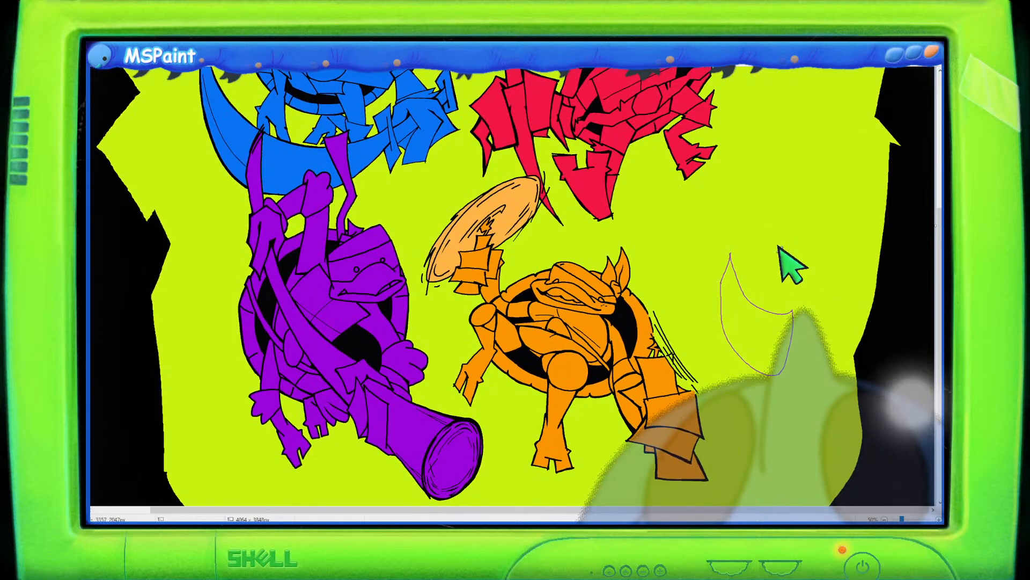
mouse_move(781, 380)
left_mouse_down()
mouse_move(813, 300)
mouse_move(812, 248)
mouse_move(793, 164)
mouse_move(756, 144)
mouse_move(733, 160)
mouse_move(668, 266)
mouse_move(658, 305)
mouse_move(702, 375)
mouse_move(741, 389)
mouse_move(798, 391)
left_mouse_up()
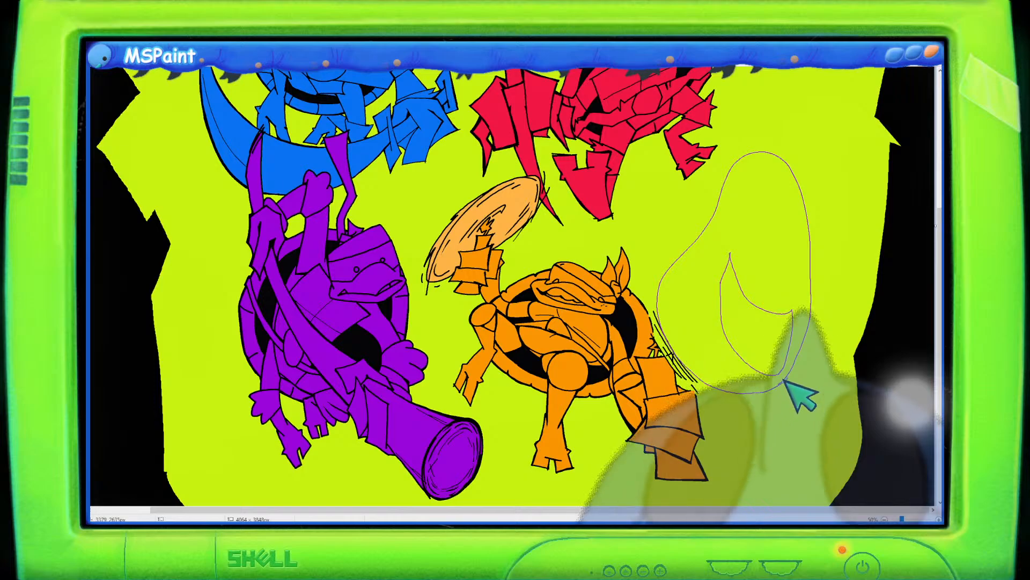
key("ctrl+z")
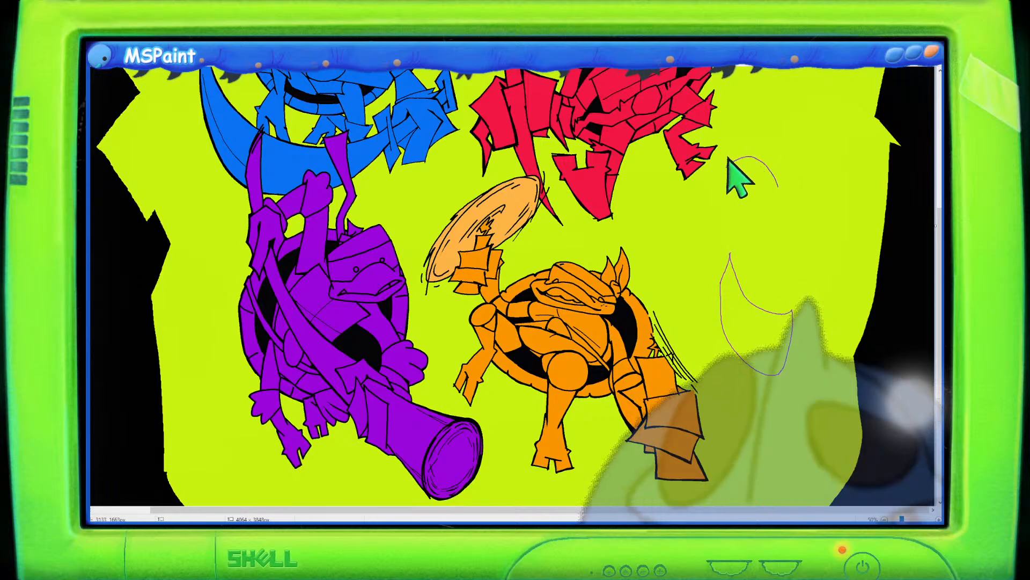
mouse_move(764, 158)
left_mouse_down()
mouse_move(729, 157)
mouse_move(656, 282)
mouse_move(654, 309)
mouse_move(689, 369)
left_mouse_up()
mouse_move(741, 396)
left_mouse_down()
mouse_move(751, 391)
mouse_move(742, 372)
left_mouse_up()
key("ctrl+z")
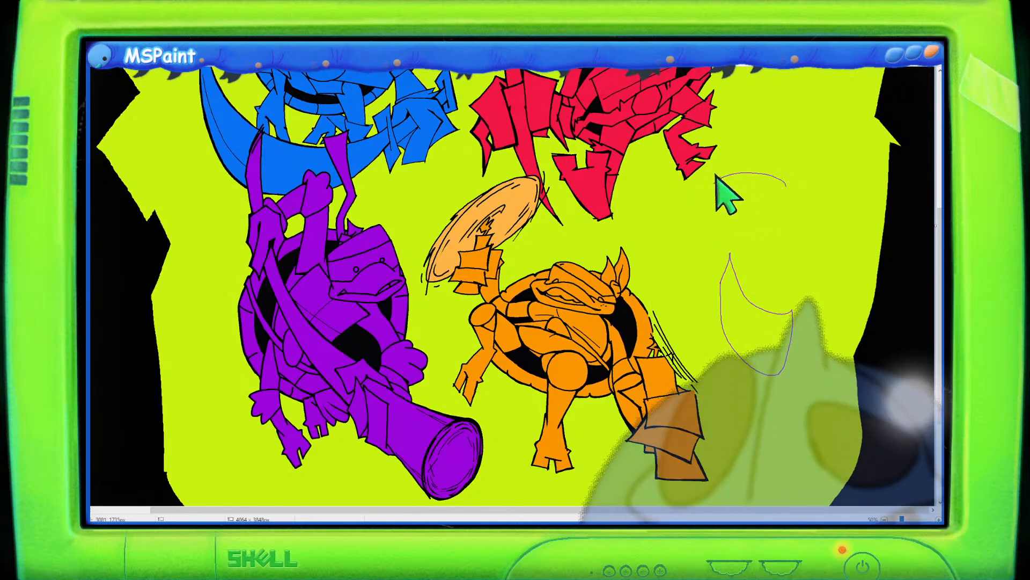
mouse_move(781, 173)
left_mouse_down()
mouse_move(727, 167)
mouse_move(701, 200)
mouse_move(693, 247)
mouse_move(651, 315)
mouse_move(658, 336)
left_mouse_up()
key("ctrl+z")
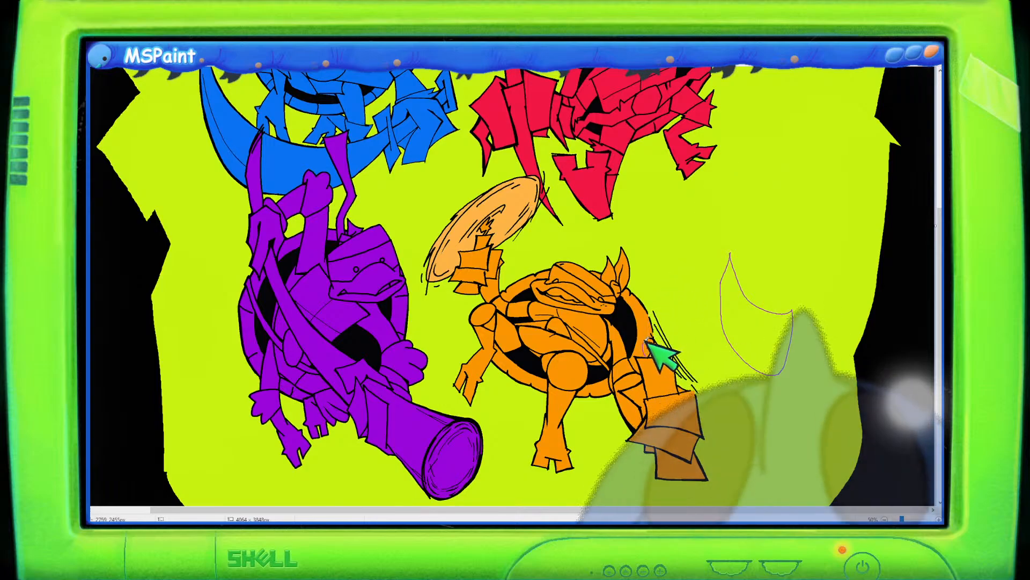
Undo the crescent's closing edge and draw a narrow purple oval at that end instead.
key("ctrl+z")
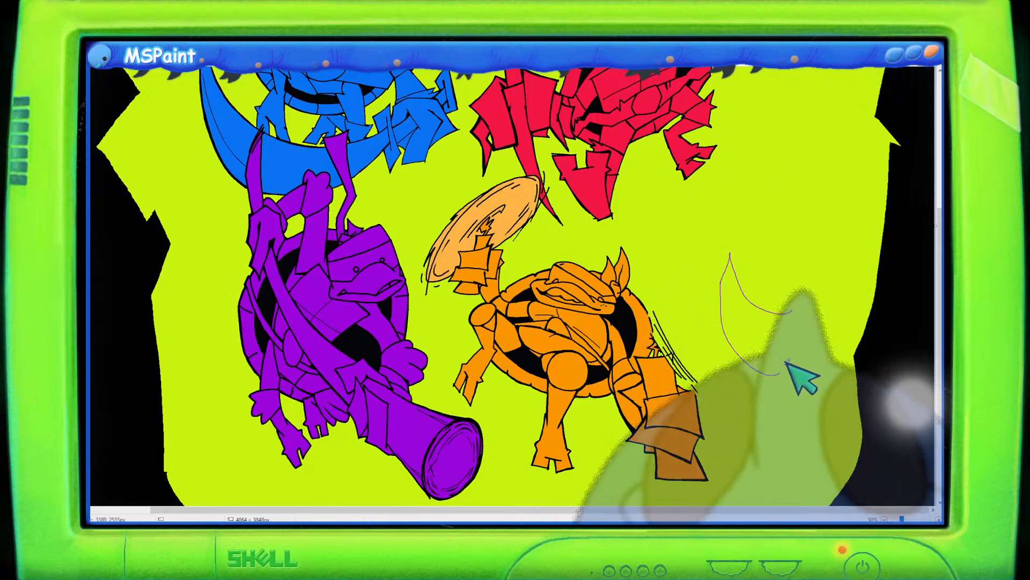
mouse_move(792, 312)
left_mouse_down()
mouse_move(780, 328)
mouse_move(790, 345)
mouse_move(795, 301)
mouse_move(801, 374)
left_mouse_up()
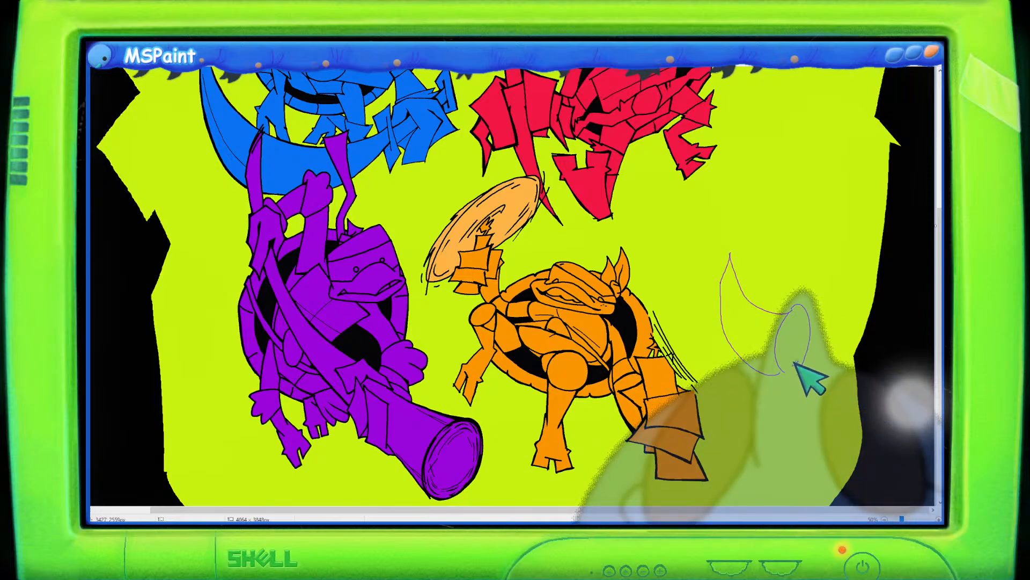
Sketch a large rounded purple outline from the orange turtle's arm around the crescent, and shift the crescent with its oval lower inside it.
mouse_move(642, 352)
left_mouse_down()
mouse_move(695, 212)
mouse_move(727, 179)
left_mouse_up()
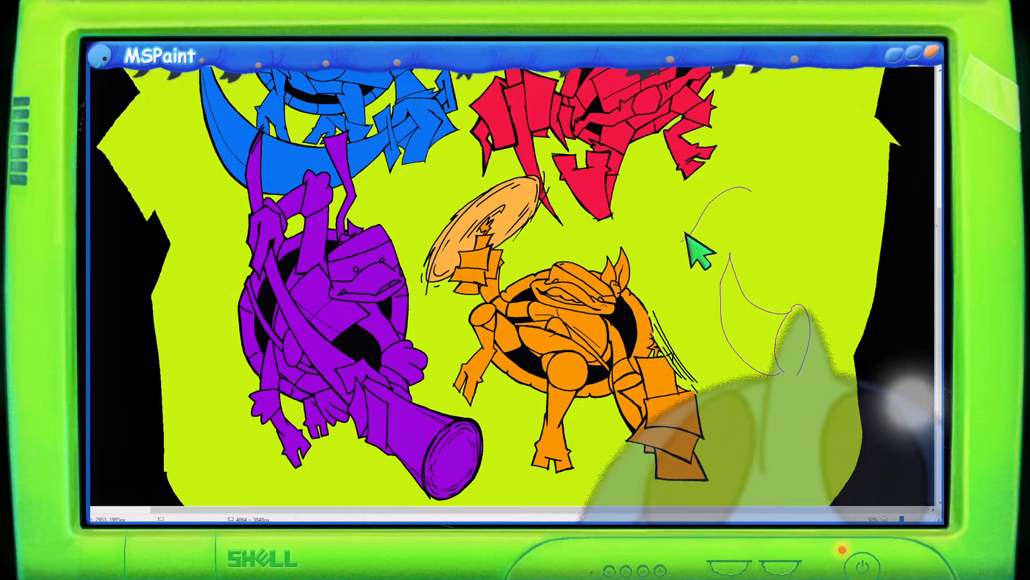
key("ctrl+z")
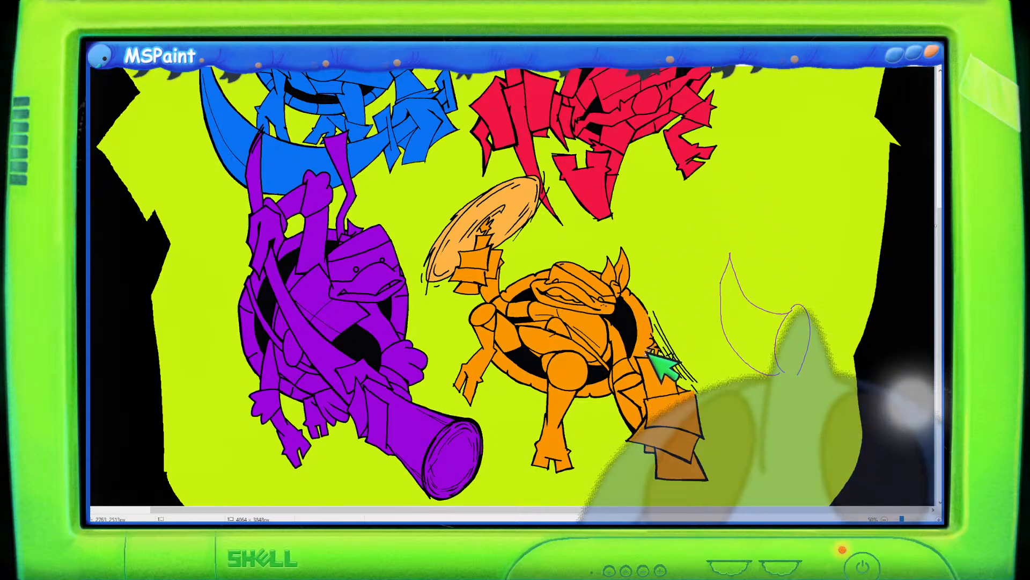
mouse_move(647, 349)
left_mouse_down()
mouse_move(652, 293)
mouse_move(701, 244)
mouse_move(716, 201)
mouse_move(788, 220)
left_mouse_up()
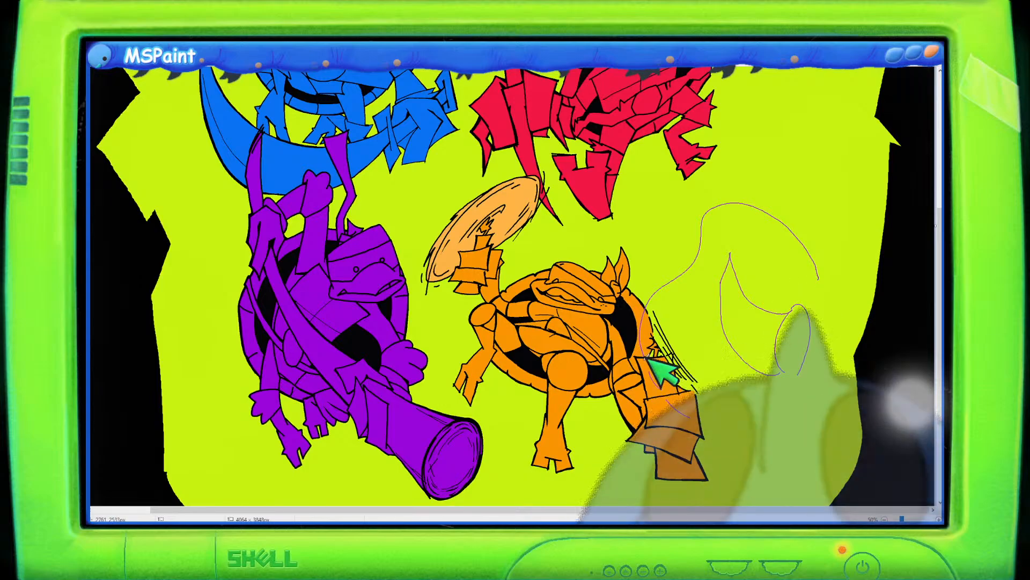
mouse_move(718, 421)
left_mouse_down()
mouse_move(777, 428)
mouse_move(810, 408)
mouse_move(818, 348)
left_mouse_up()
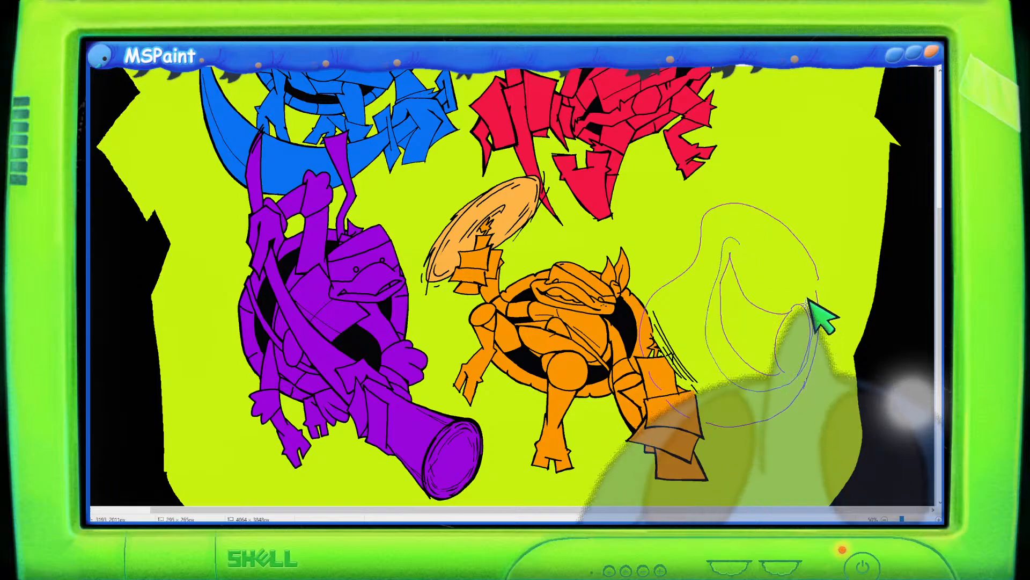
left_click_drag(755, 284, 747, 291)
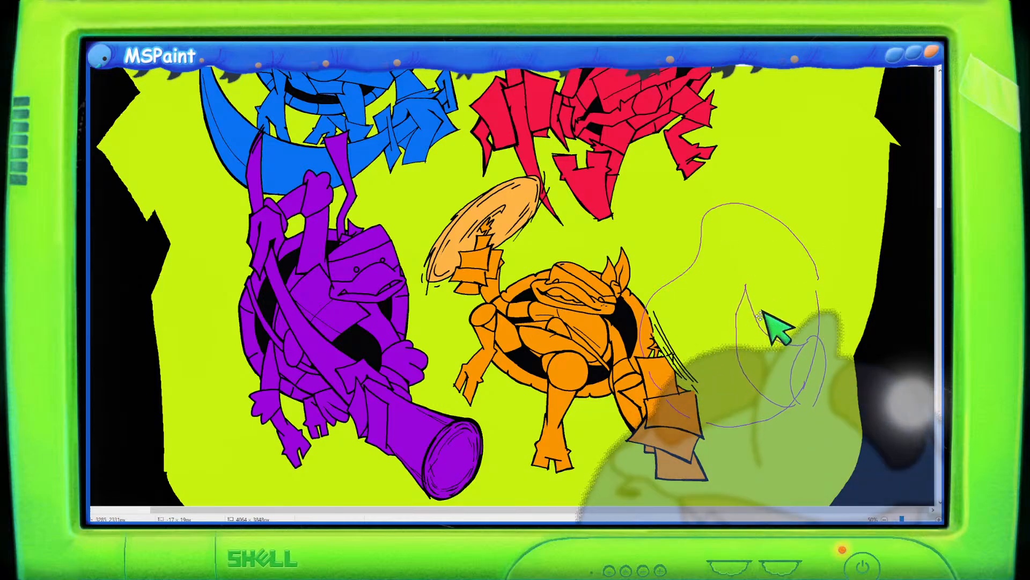
Shift the lower-left part of the orange turtle's small raised disc outward and patch the disc with light orange.
scroll(800, 306, "down", 3)
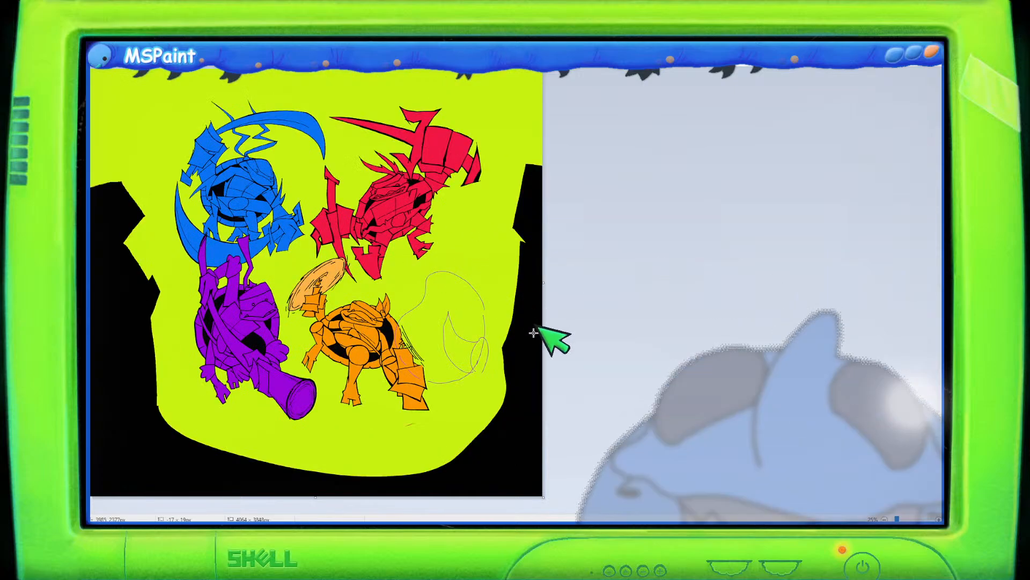
scroll(548, 365, "up", 1)
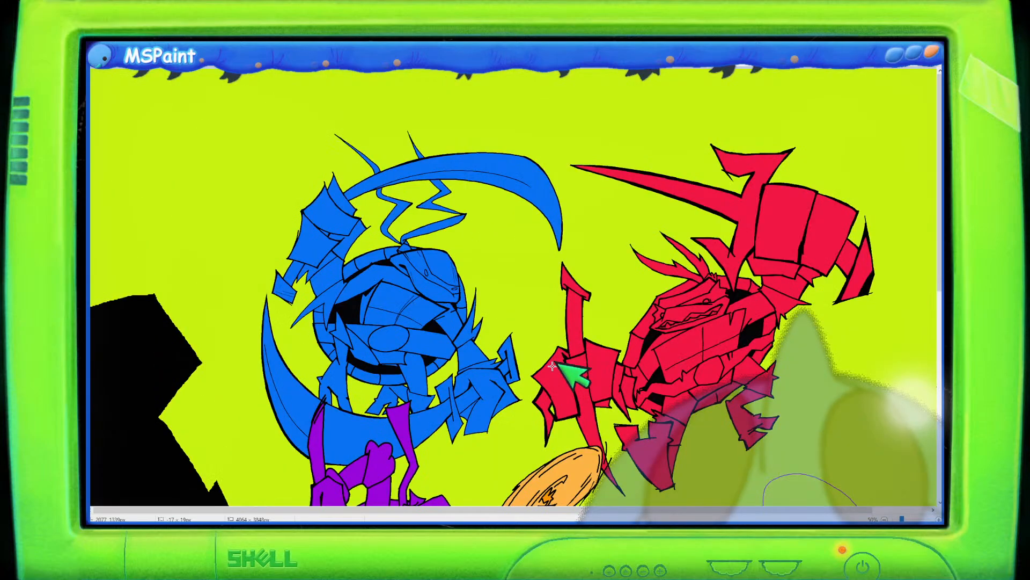
left_click_drag(560, 515, 644, 514)
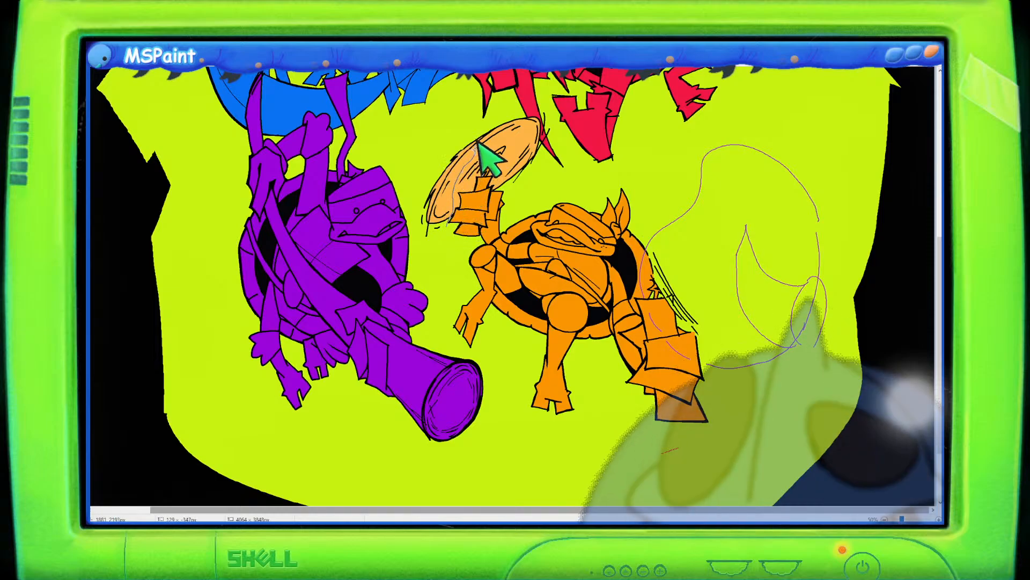
mouse_move(487, 118)
left_mouse_down()
mouse_move(430, 175)
mouse_move(421, 230)
mouse_move(450, 227)
mouse_move(442, 216)
left_mouse_up()
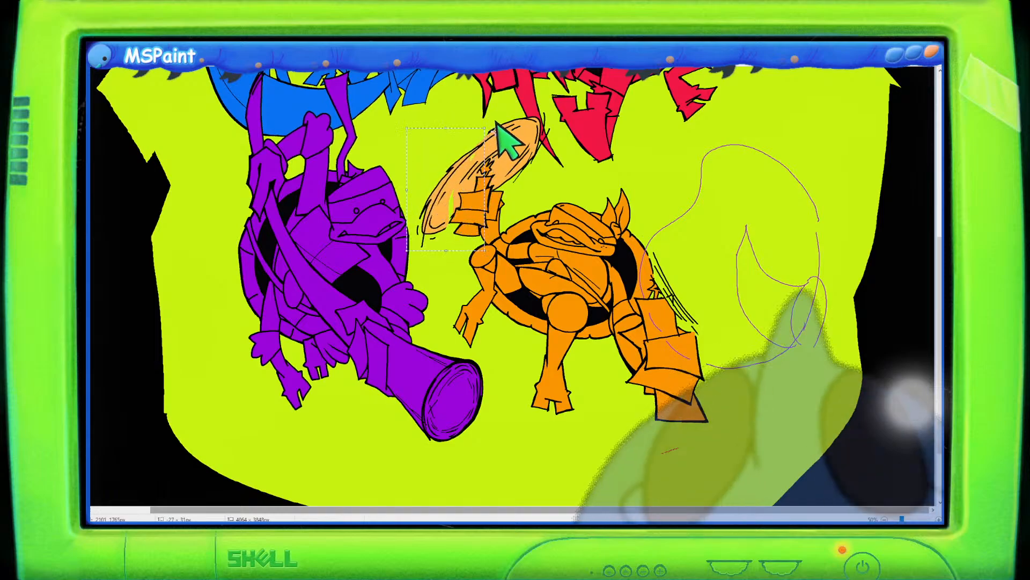
left_click(490, 202)
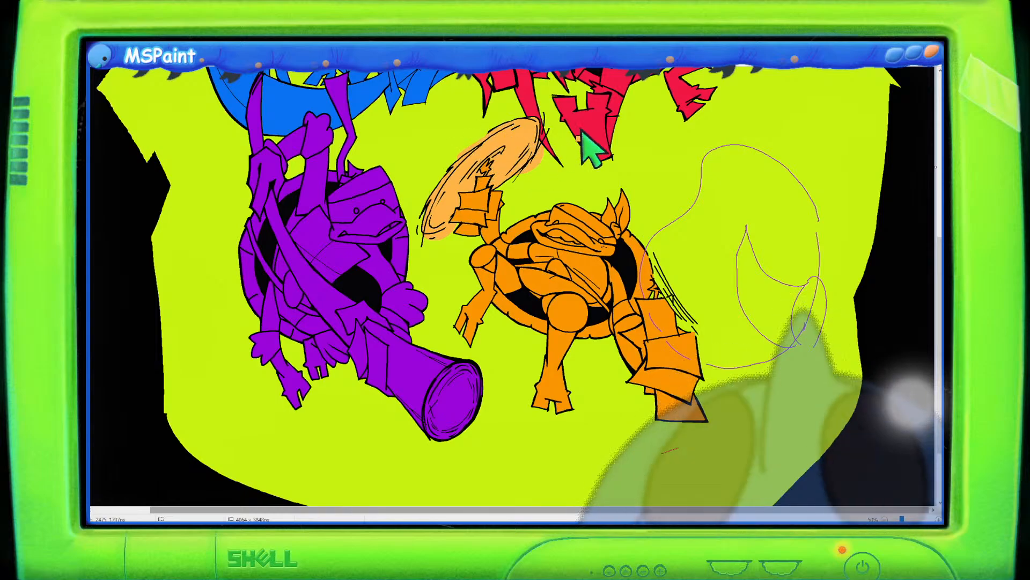
Examine the turtle group and the purple shape sketch beside the orange turtle's lowered arm up close.
scroll(589, 147, "down", 5)
scroll(636, 314, "up", 5)
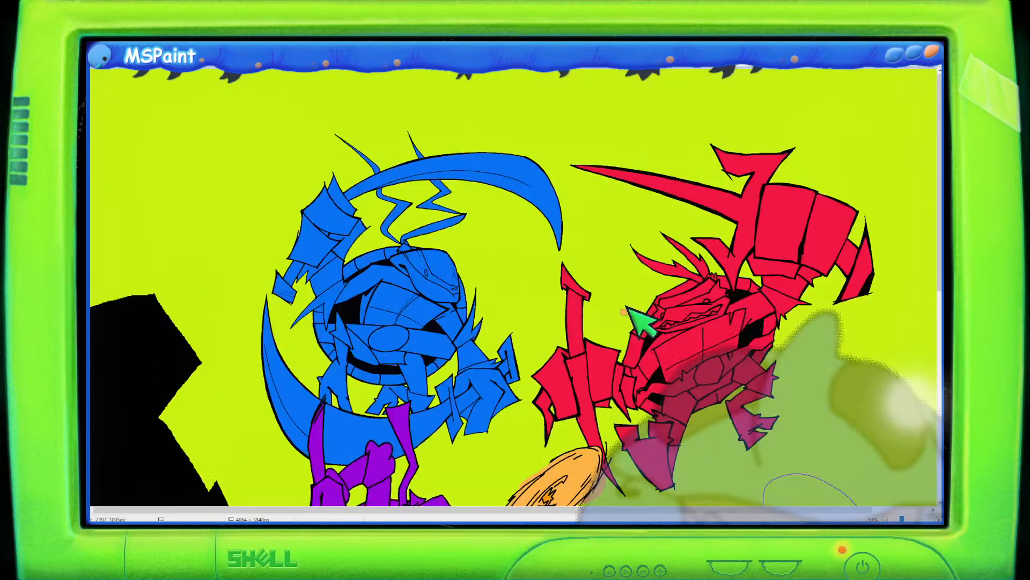
scroll(633, 313, "down", 5)
scroll(627, 314, "up", 1)
scroll(626, 315, "down", 4)
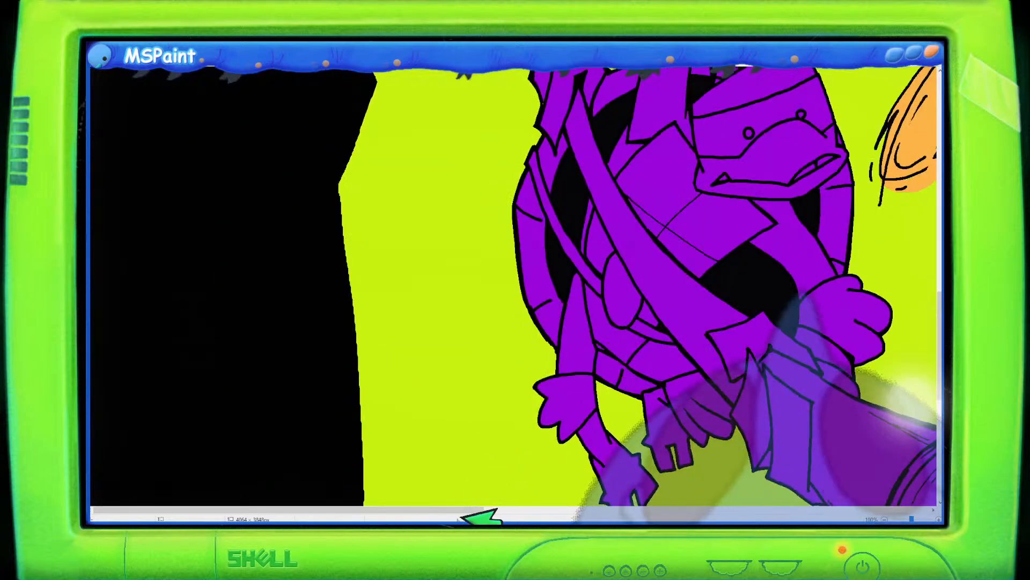
left_click_drag(465, 512, 916, 510)
scroll(722, 399, "down", 2)
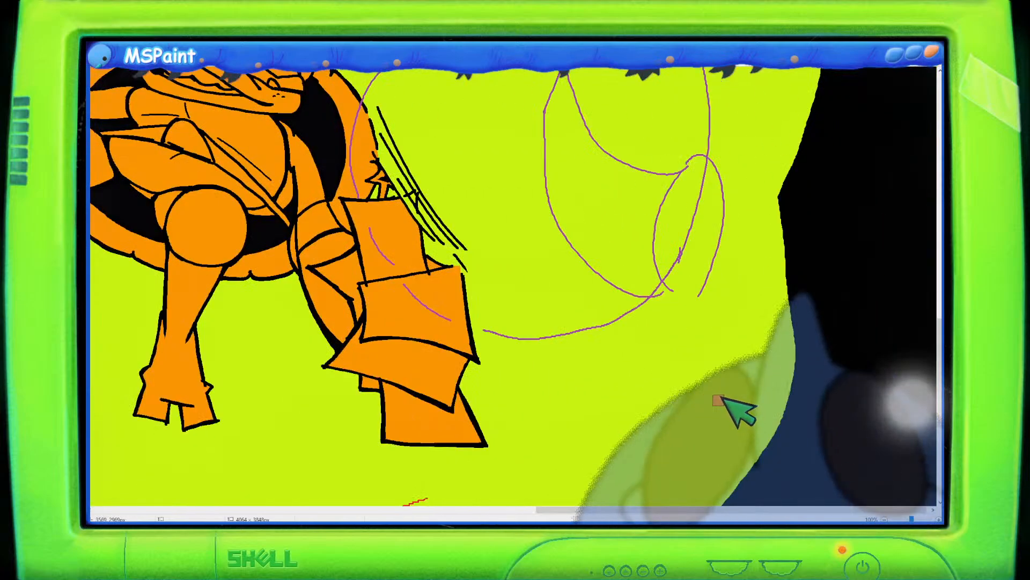
Ink the purple crescent's outer edge from its tip down to the oval, and the oval's outer side, in black.
scroll(719, 400, "up", 2)
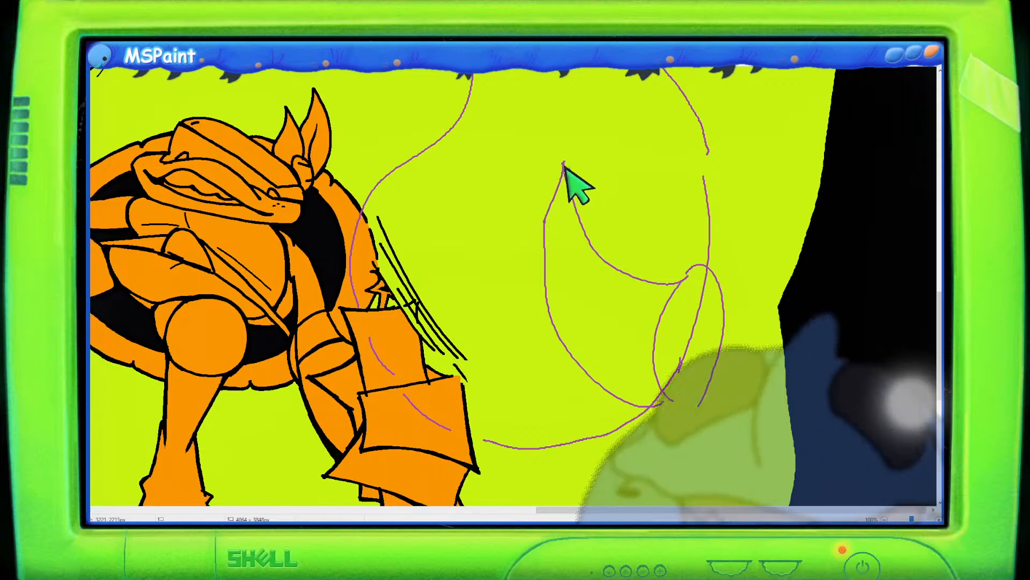
left_click_drag(562, 158, 541, 216)
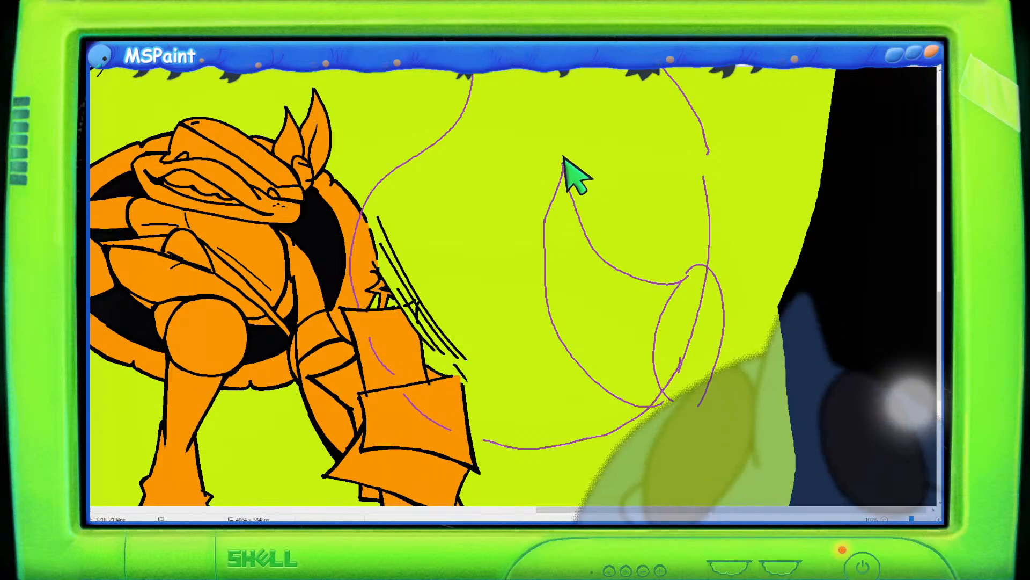
left_click_drag(563, 159, 544, 222)
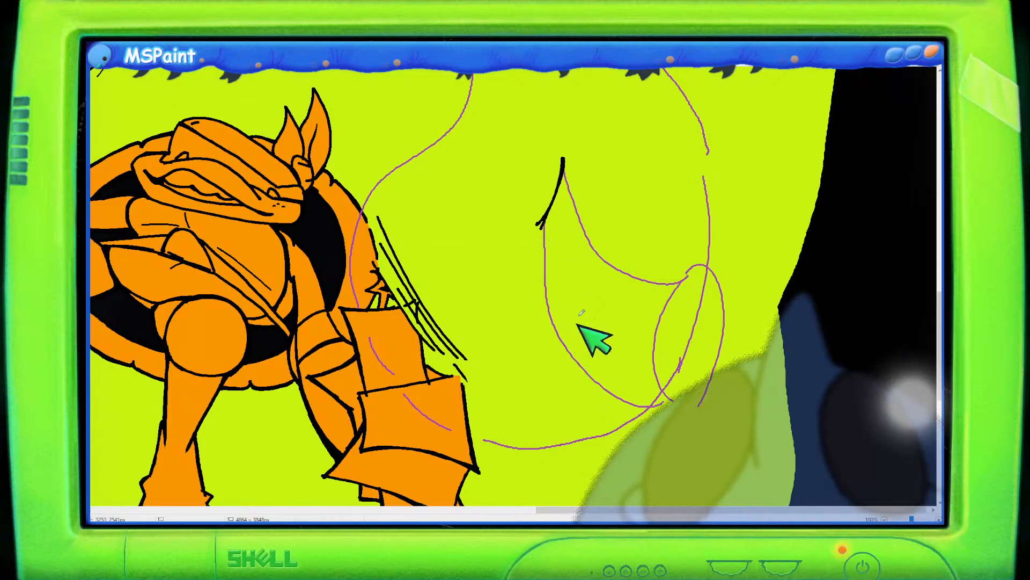
mouse_move(685, 271)
left_mouse_down()
mouse_move(709, 257)
mouse_move(721, 265)
mouse_move(726, 308)
mouse_move(709, 387)
mouse_move(687, 410)
mouse_move(655, 410)
left_mouse_up()
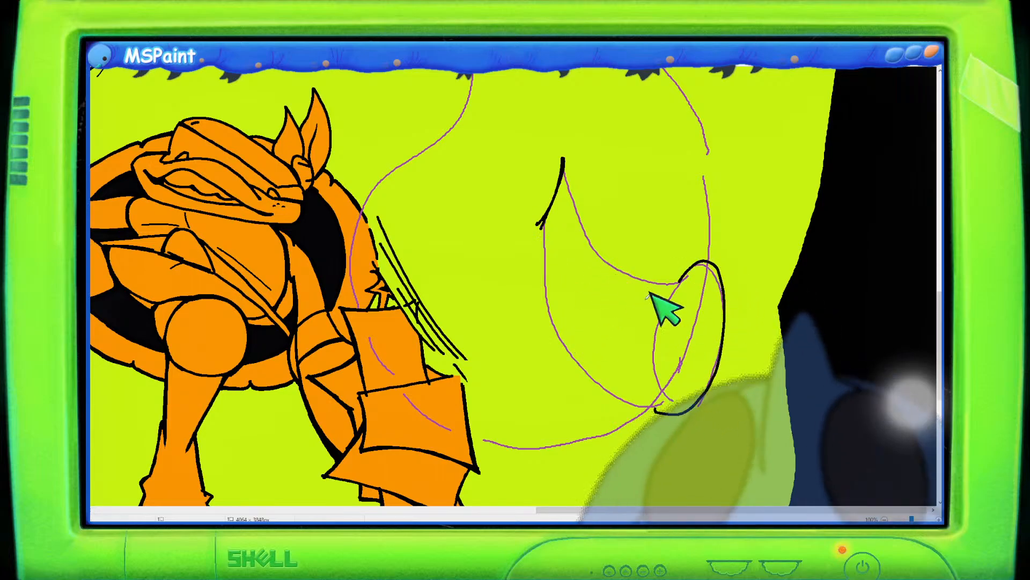
left_click_drag(541, 224, 587, 384)
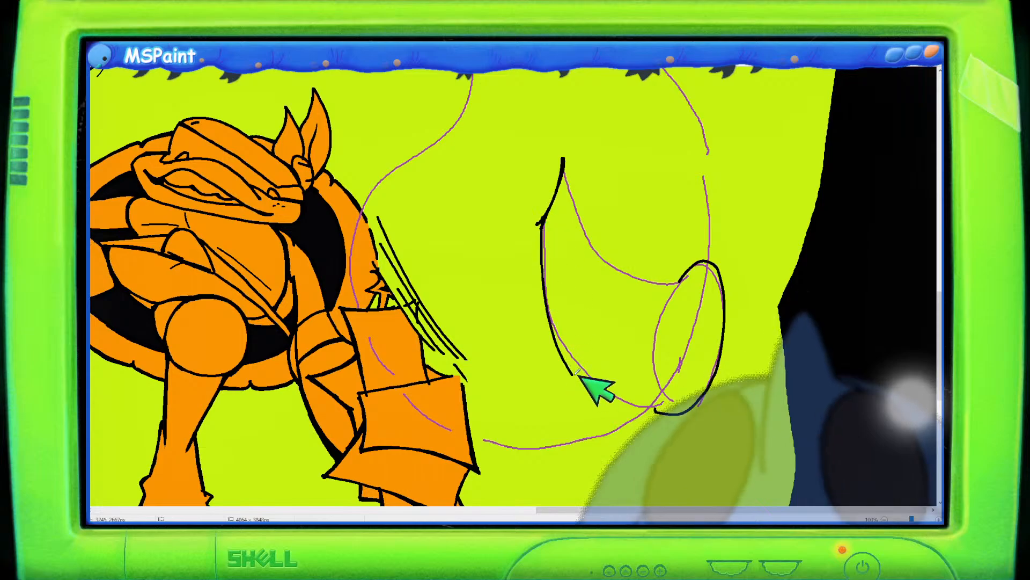
left_click_drag(553, 224, 587, 371)
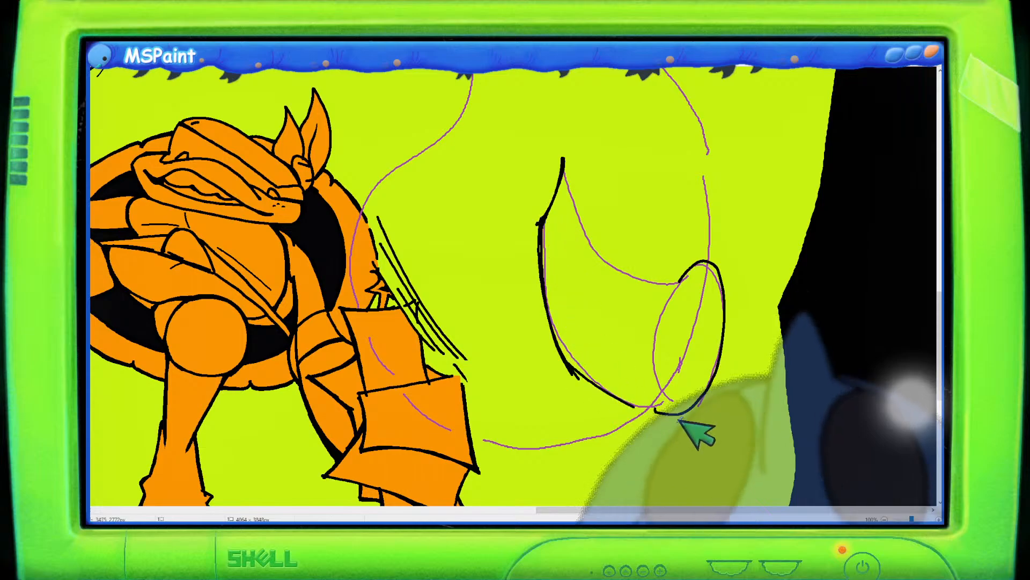
left_click_drag(671, 413, 573, 365)
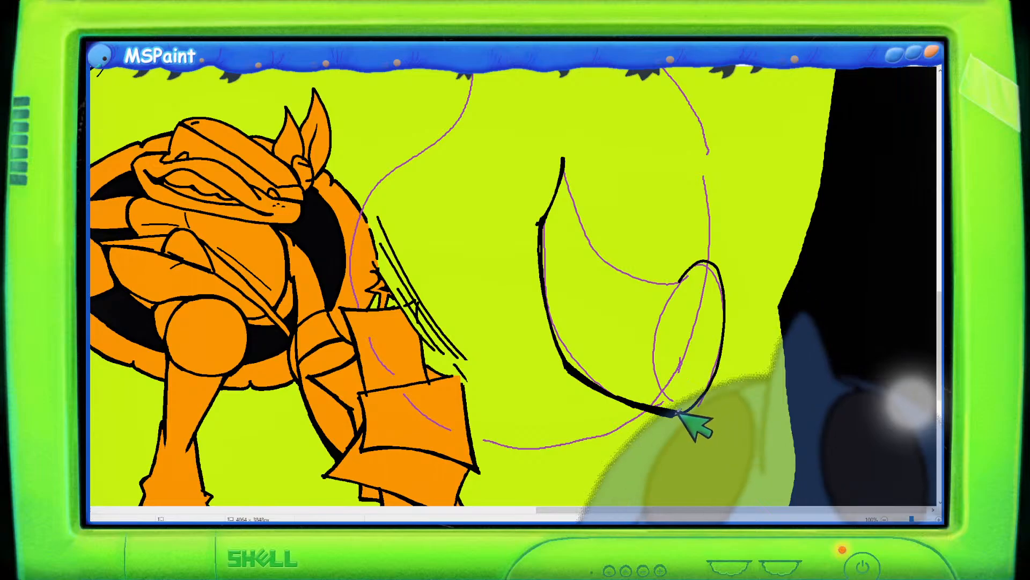
Ink the crescent's concave edge from its tip to the oval and close the oval's inner side in black.
left_click_drag(563, 157, 606, 260)
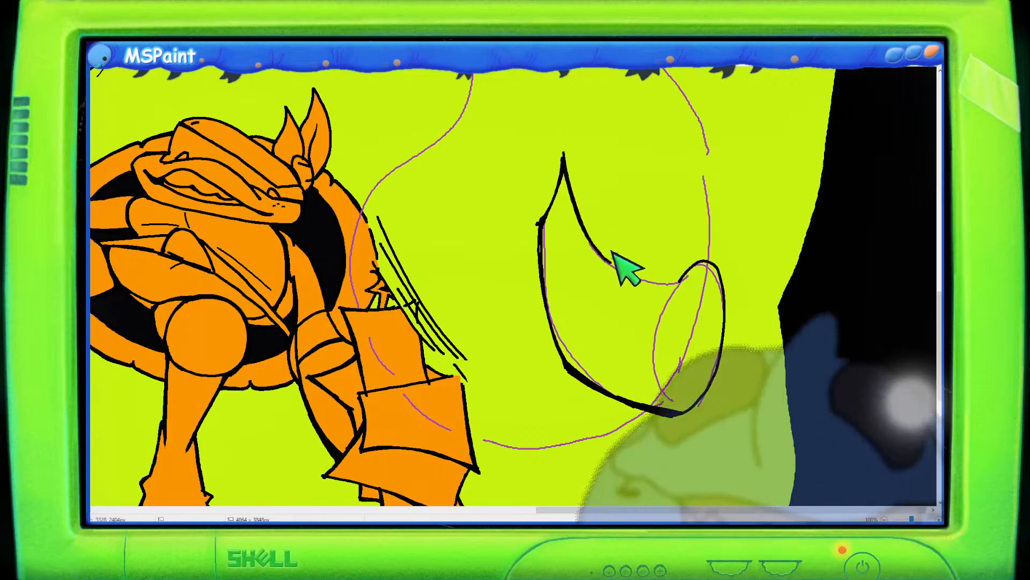
left_click_drag(611, 264, 697, 263)
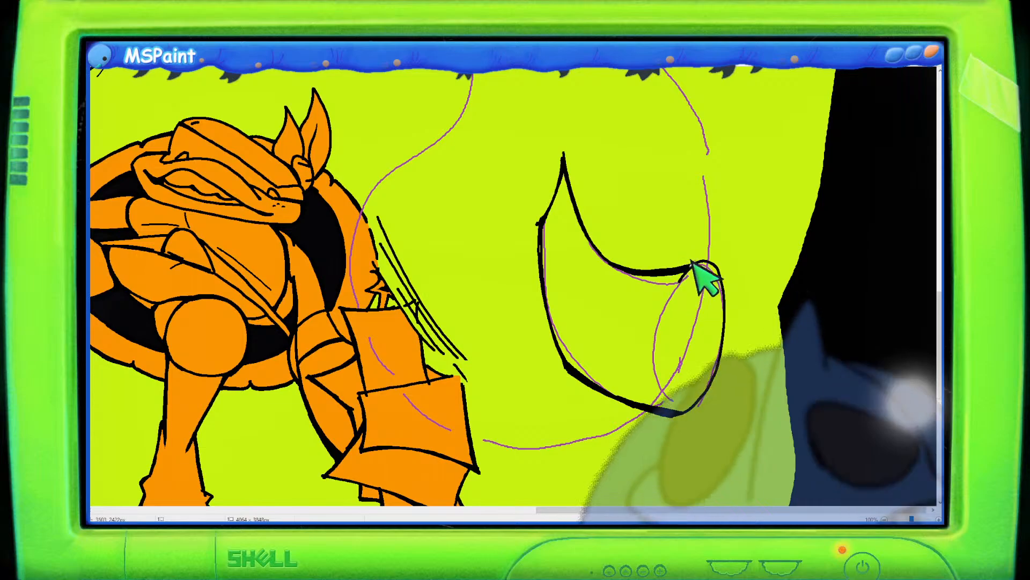
left_click_drag(687, 270, 652, 337)
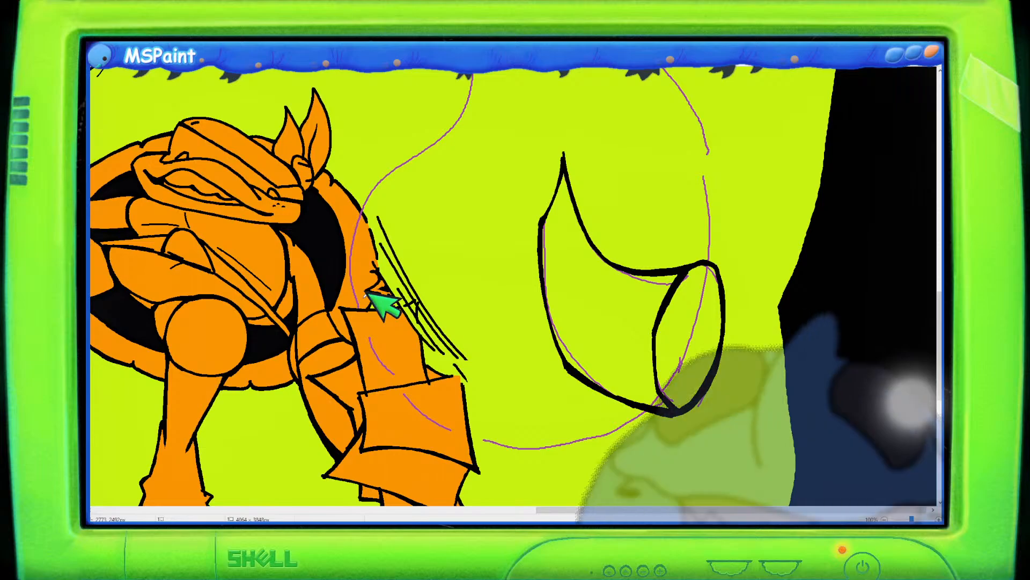
Ink the upper-left bend of the large purple outline above the crescent with a thickened black curve.
scroll(923, 300, "up", 5)
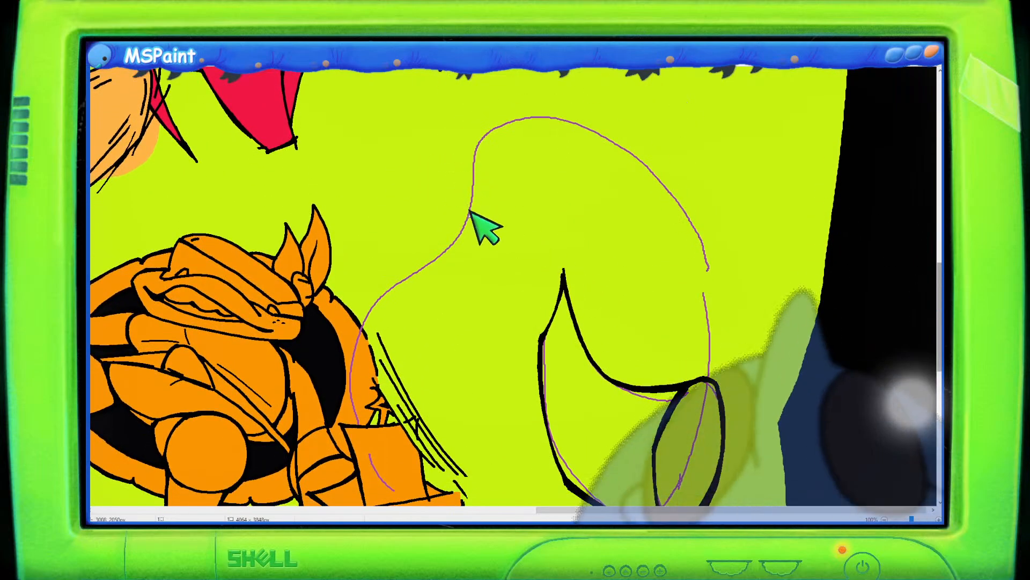
left_click_drag(470, 218, 481, 143)
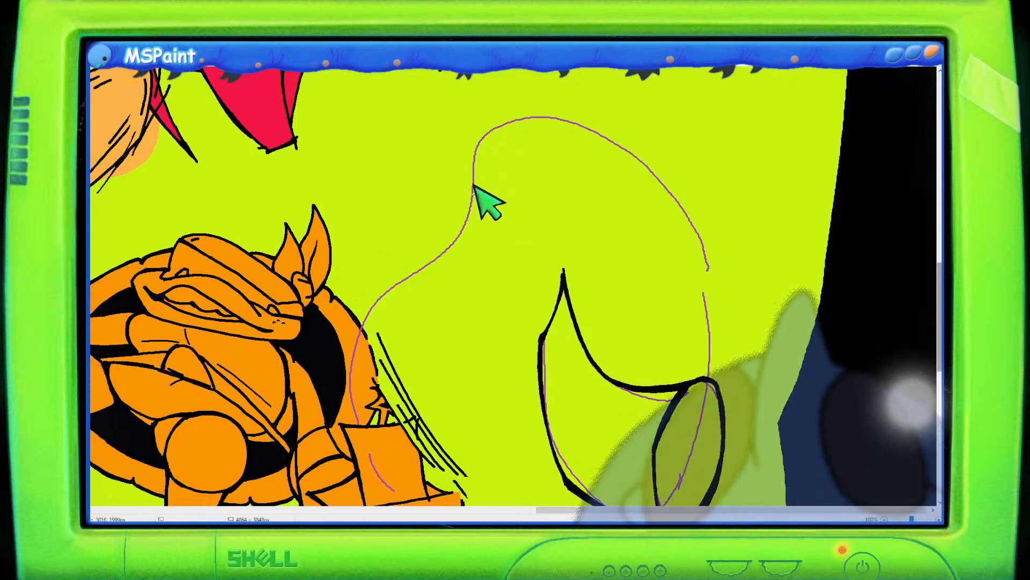
left_click_drag(471, 201, 496, 121)
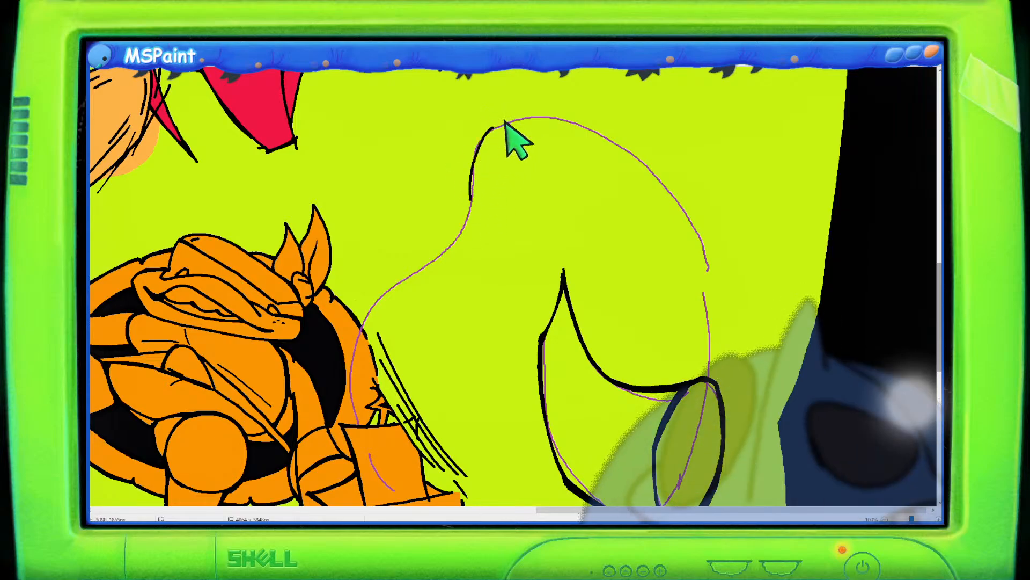
left_click_drag(472, 196, 529, 121)
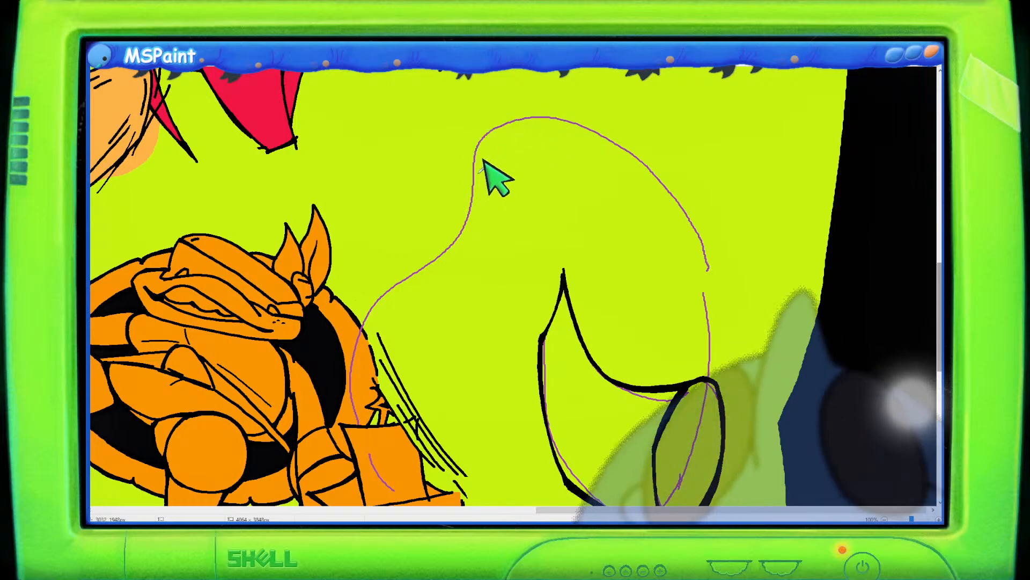
left_click_drag(474, 191, 550, 119)
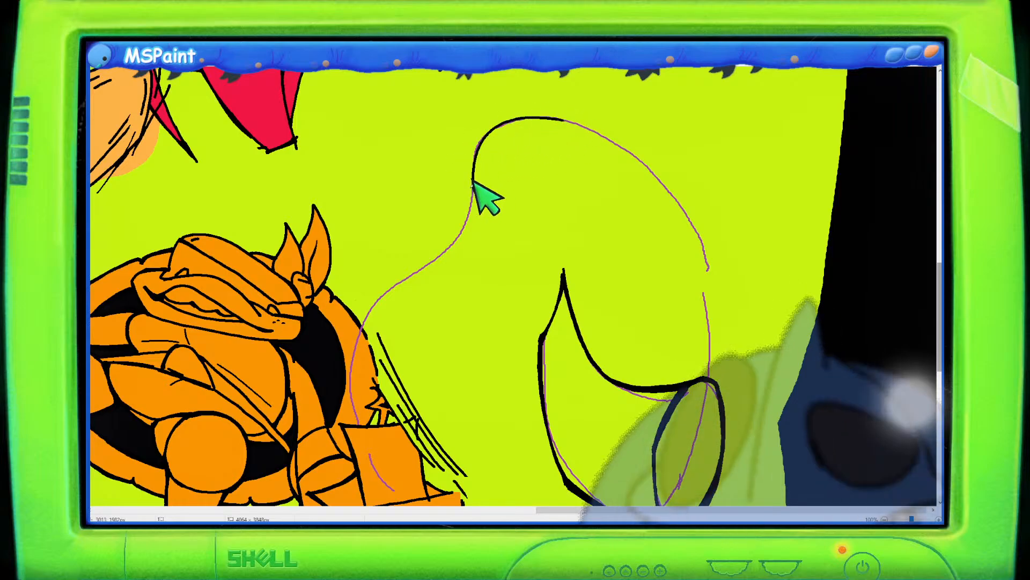
left_click_drag(471, 189, 535, 113)
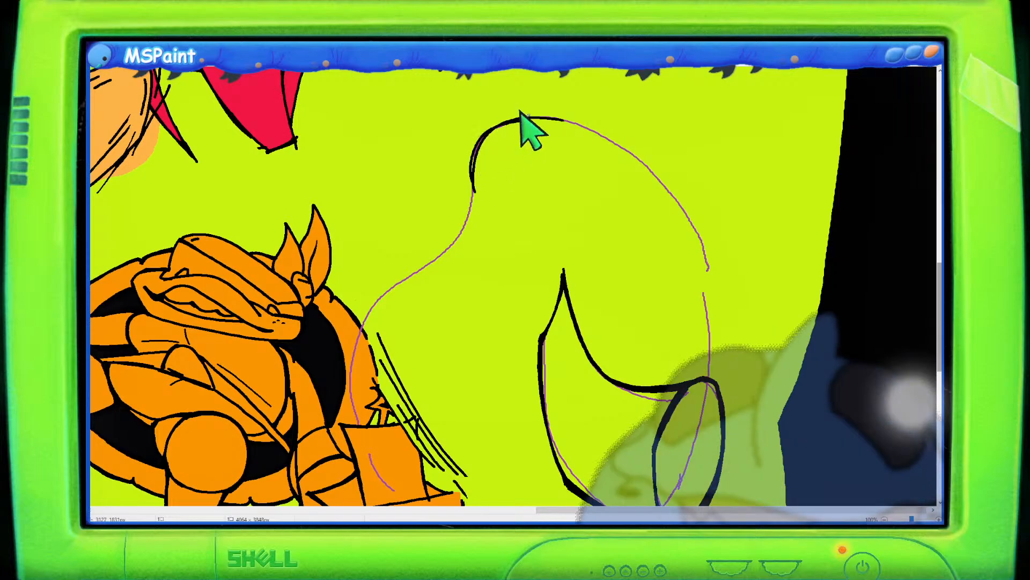
mouse_move(523, 116)
left_mouse_down()
mouse_move(470, 171)
mouse_move(484, 130)
mouse_move(475, 172)
left_mouse_up()
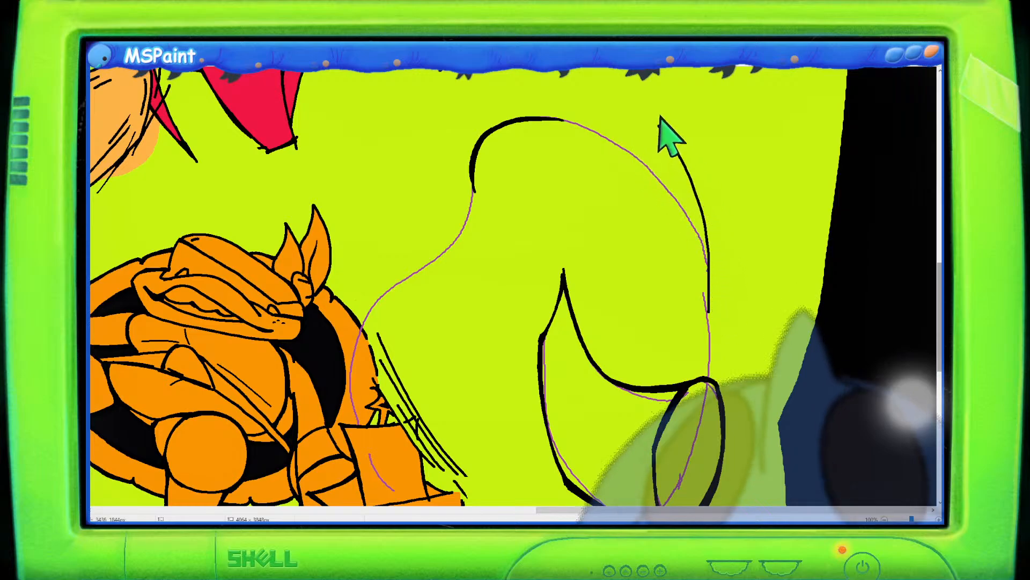
Add loose black motion strokes along the large outline's upper-right side and extend its inked top curve to meet them.
mouse_move(647, 108)
left_mouse_down()
mouse_move(674, 156)
mouse_move(719, 311)
left_mouse_up()
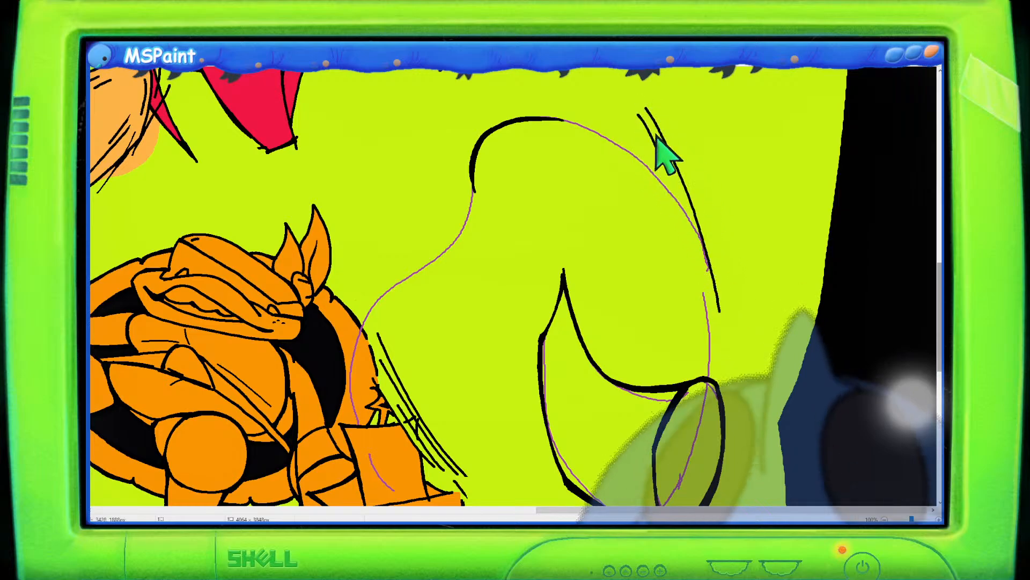
key("ctrl+z")
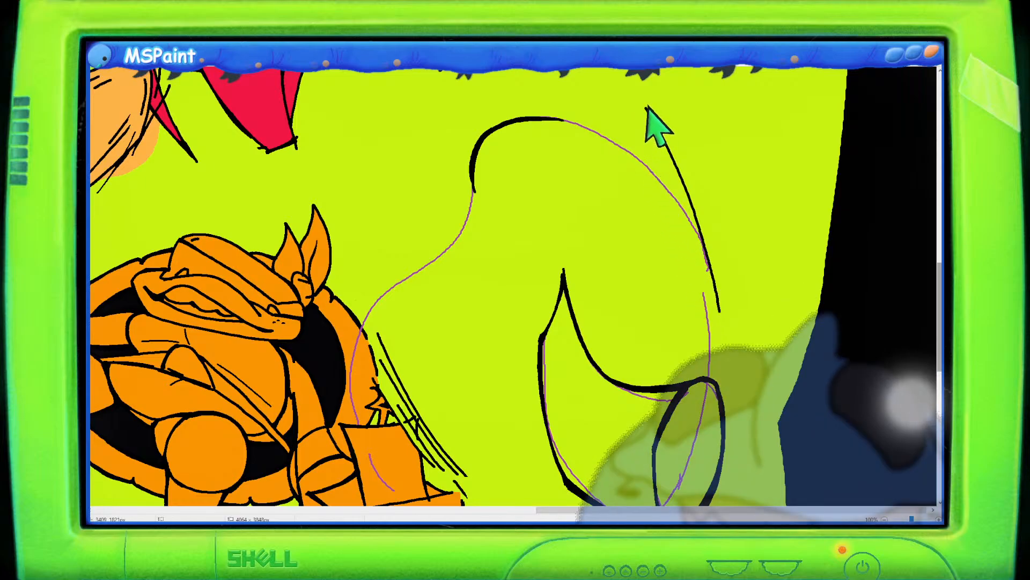
left_click_drag(648, 109, 690, 319)
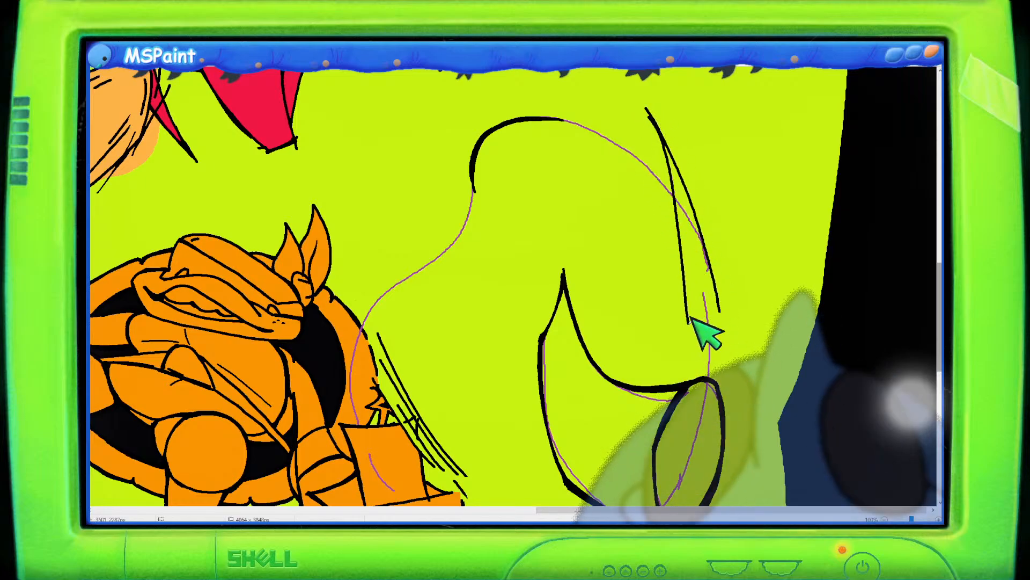
key("ctrl+z")
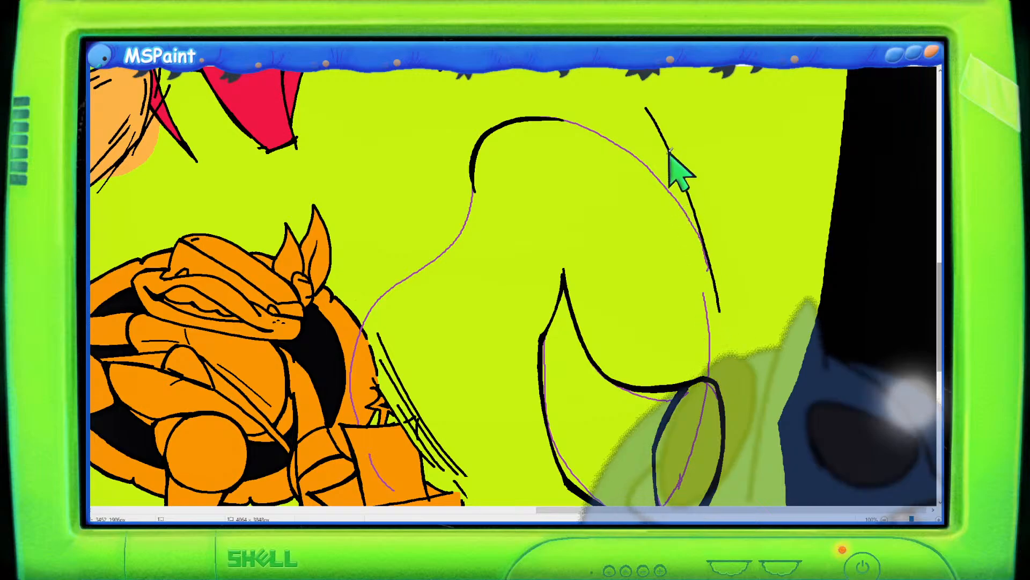
left_click_drag(647, 107, 685, 286)
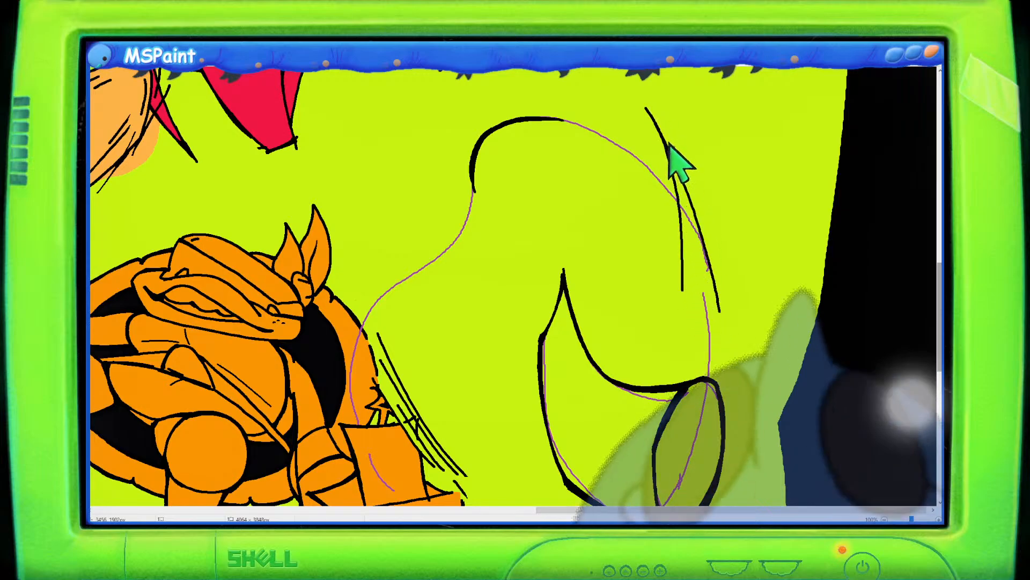
left_click_drag(623, 112, 652, 150)
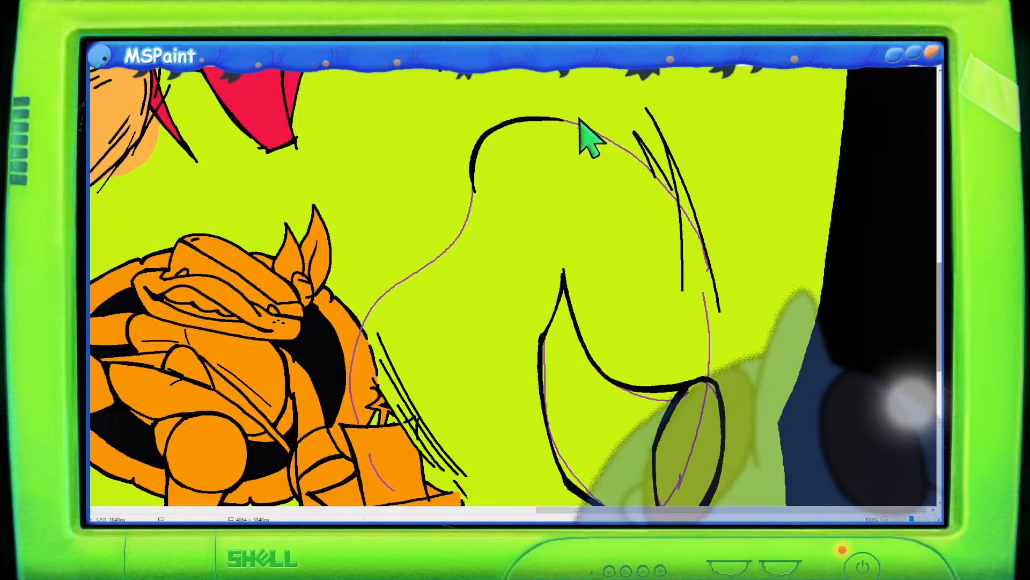
left_click_drag(580, 120, 653, 173)
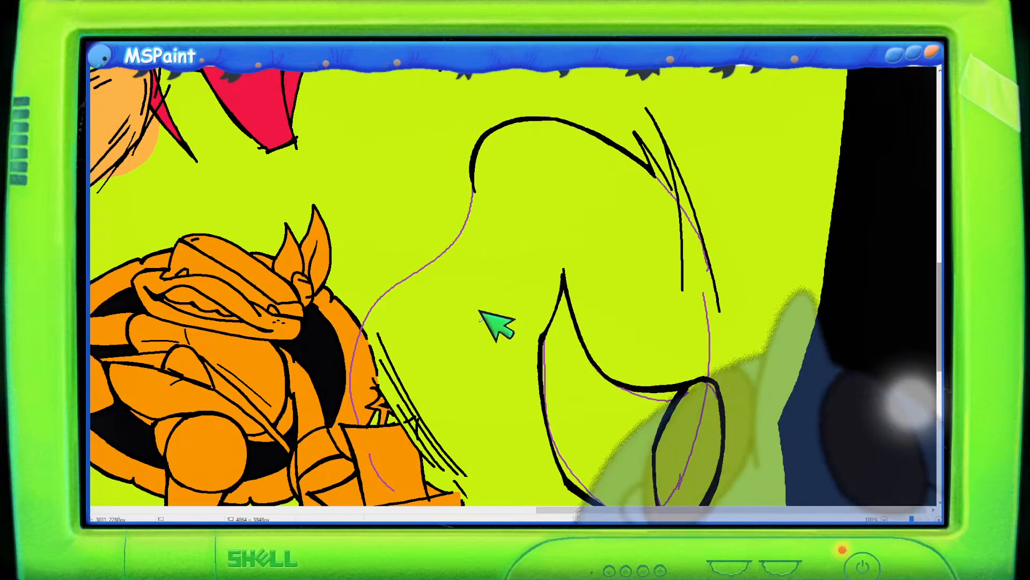
Draw a short bent black line beside the crescent's tip and continue loose black strokes down the outline's right side to the oval.
mouse_move(534, 325)
left_mouse_down()
mouse_move(553, 276)
mouse_move(545, 215)
mouse_move(549, 283)
mouse_move(536, 312)
left_mouse_up()
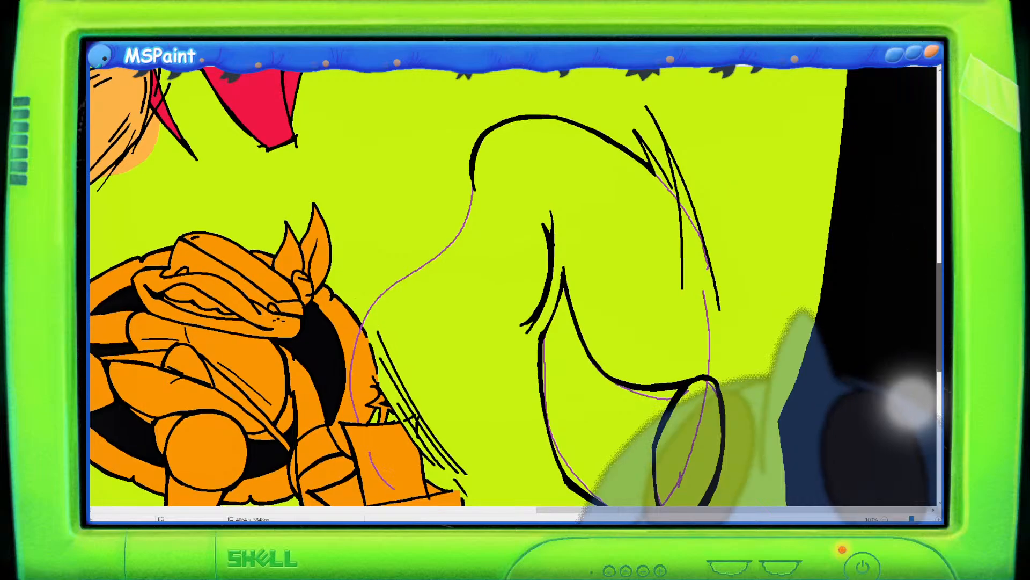
scroll(741, 200, "down", 3)
mouse_move(940, 360)
left_mouse_down()
mouse_move(939, 283)
mouse_move(940, 358)
left_mouse_up()
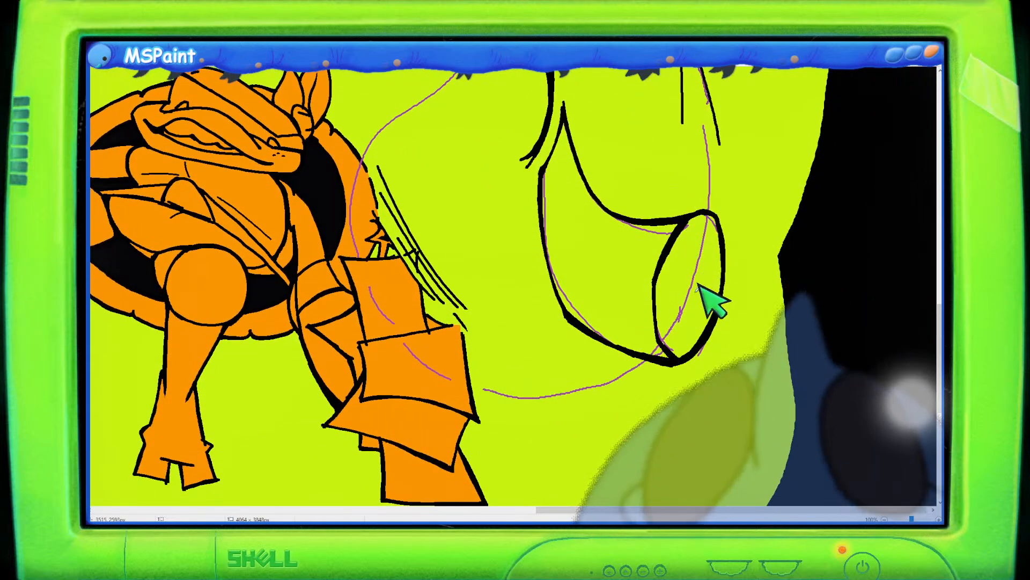
left_click_drag(696, 220, 713, 153)
key("ctrl+z")
key("ctrl+z")
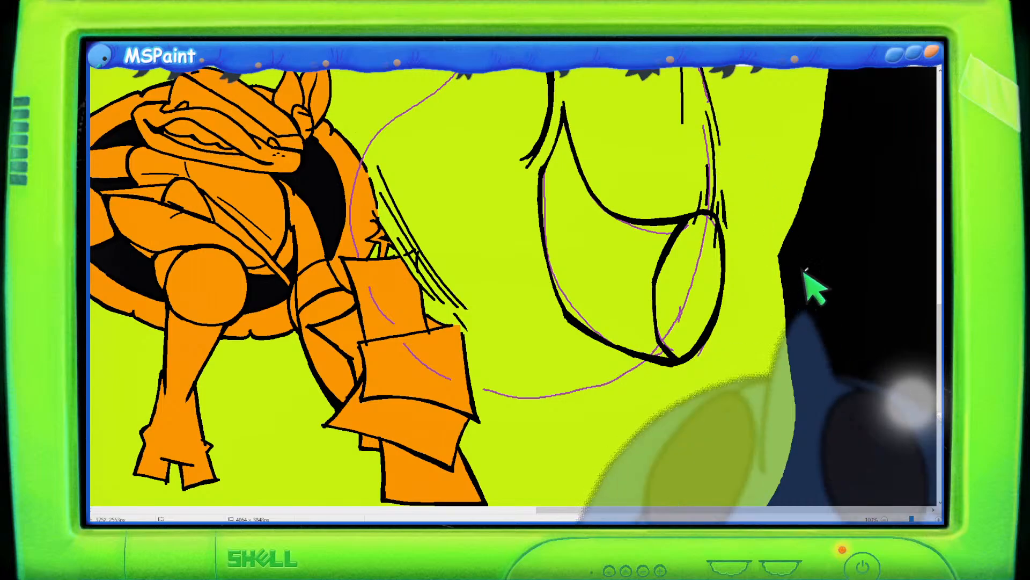
Draw a small jagged black burst against the bent line beside the crescent's tip, undoing the misplaced strokes.
left_click_drag(938, 321, 938, 284)
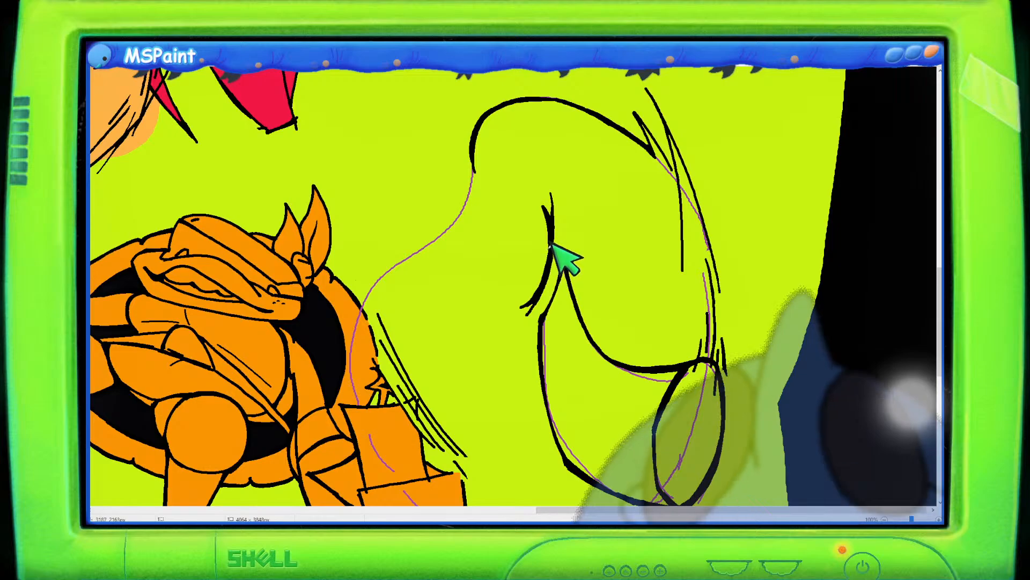
left_click_drag(550, 247, 531, 273)
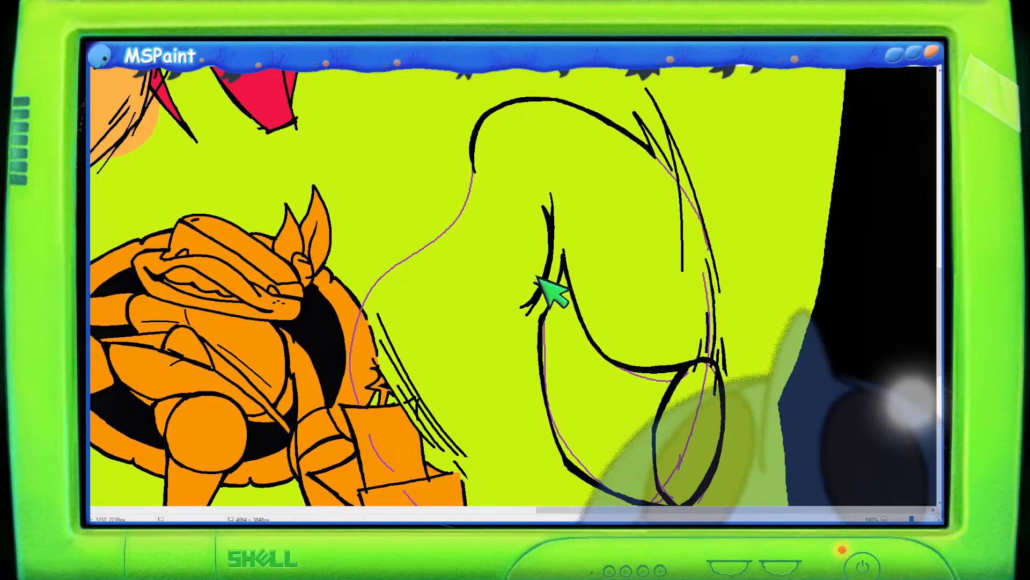
left_click_drag(537, 250, 516, 281)
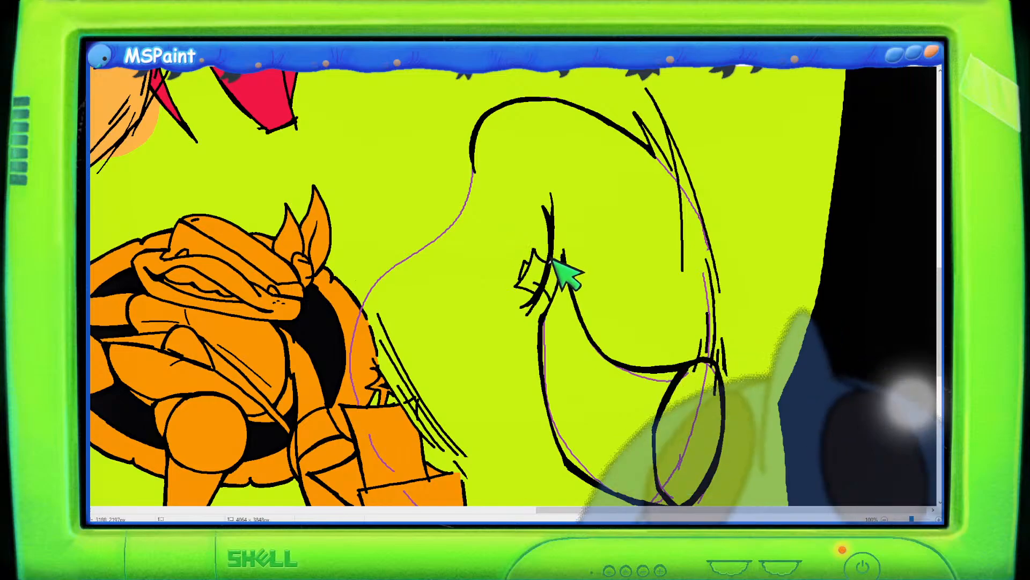
key("ctrl+z")
key("ctrl+z")
key("ctrl+z")
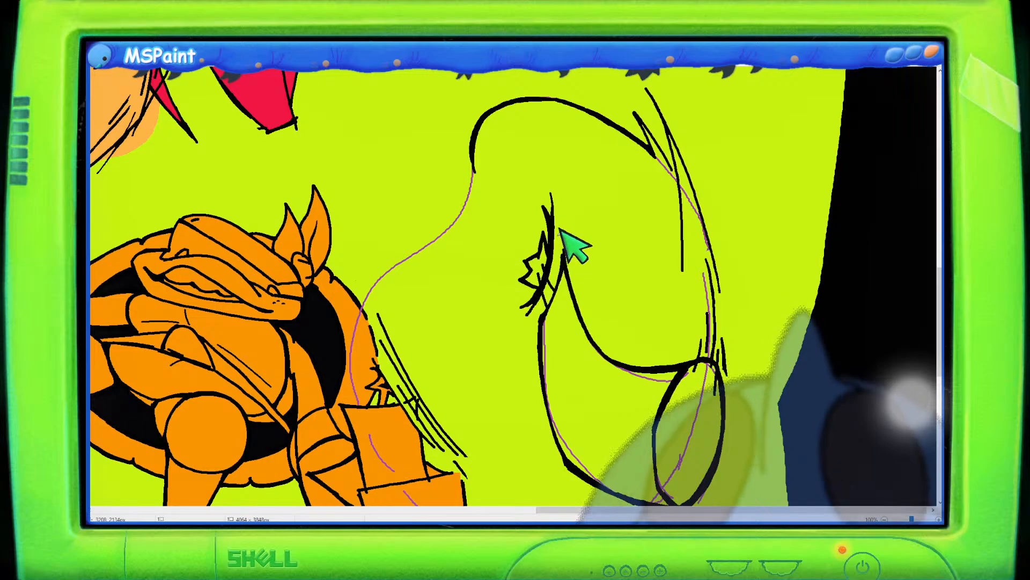
scroll(560, 228, "down", 1)
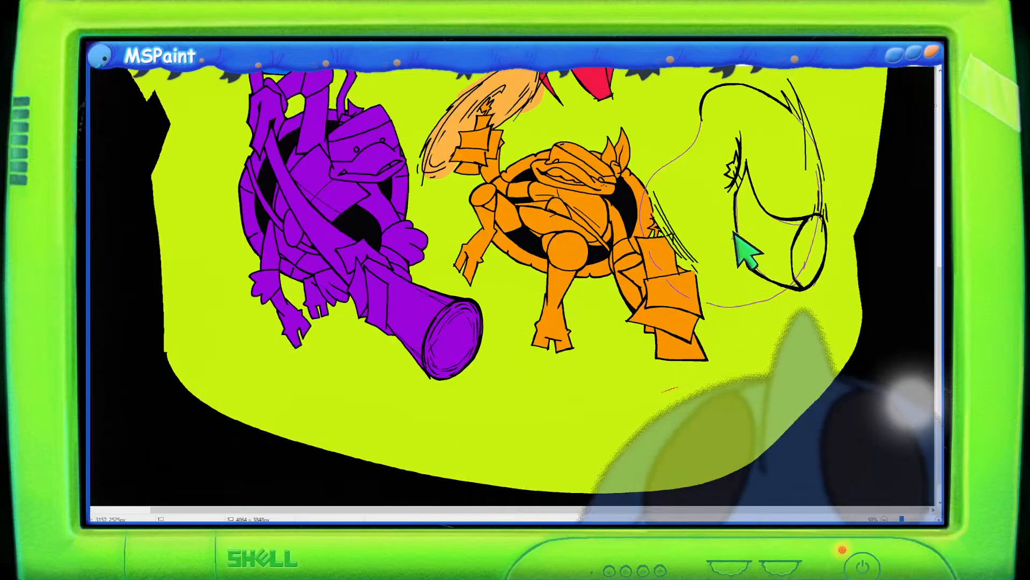
scroll(734, 234, "up", 1)
scroll(713, 265, "down", 2)
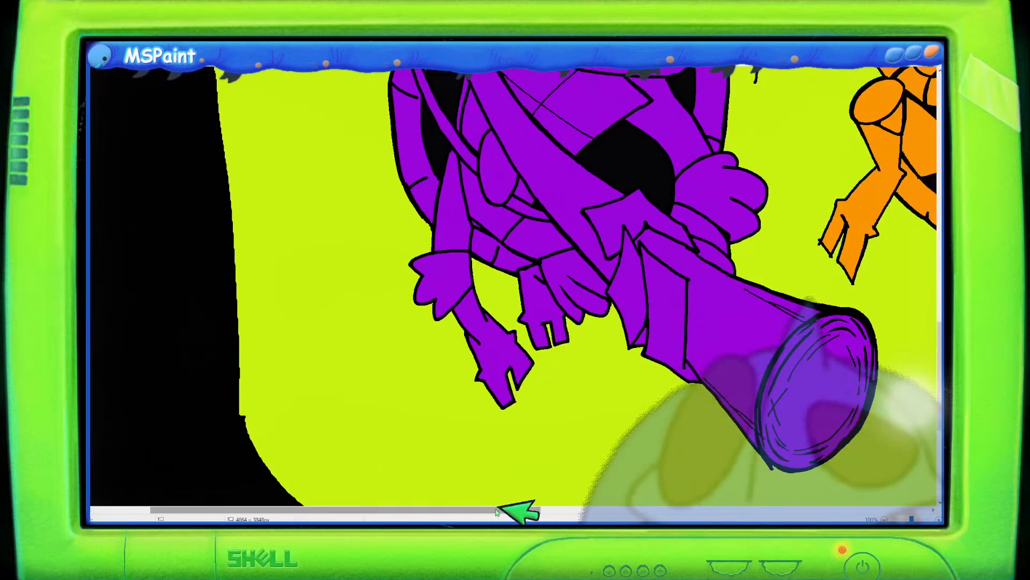
left_click_drag(497, 513, 876, 513)
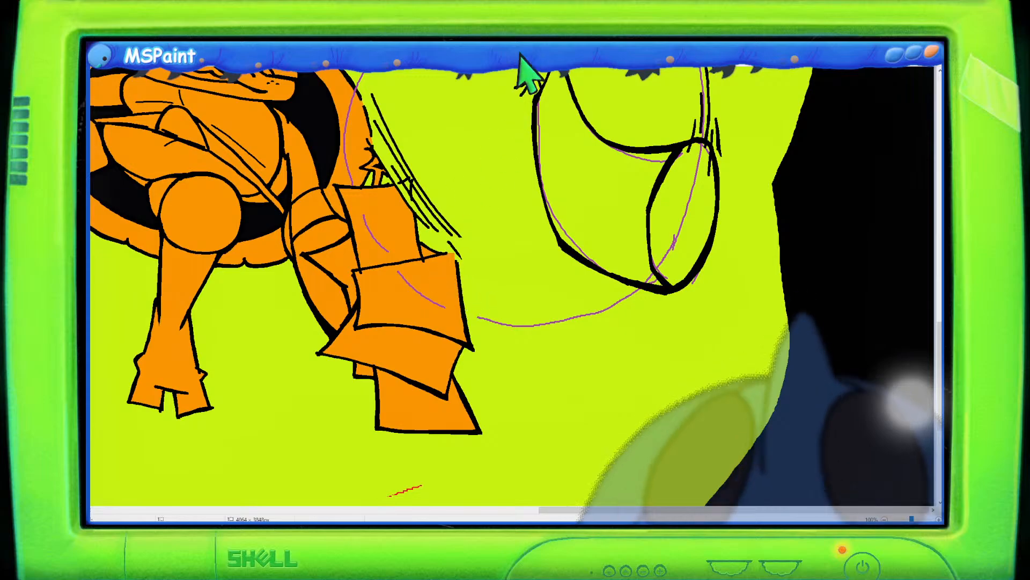
scroll(652, 156, "up", 2)
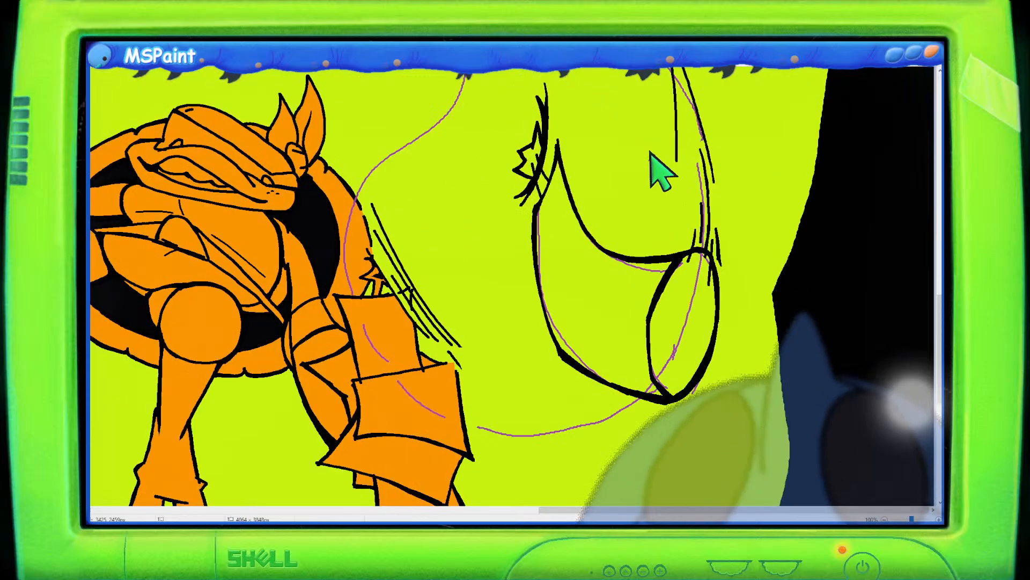
Ink the large outline's left side in black from the orange turtle's arm up to the top bend, undoing misplaced strokes.
scroll(663, 169, "up", 2)
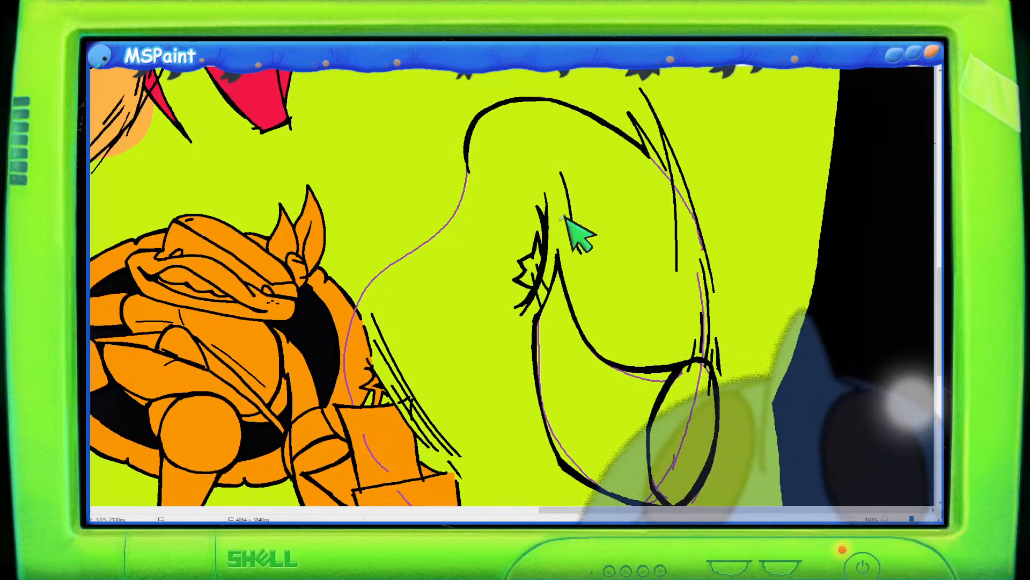
key("ctrl+z")
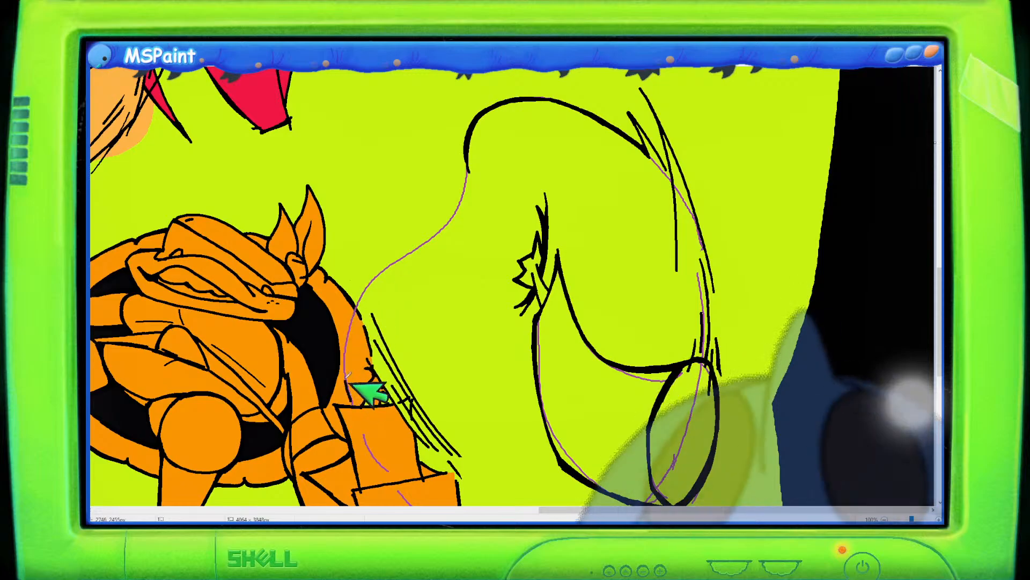
left_click_drag(349, 383, 376, 279)
key("ctrl+z")
key("ctrl+z")
left_click_drag(353, 396, 376, 278)
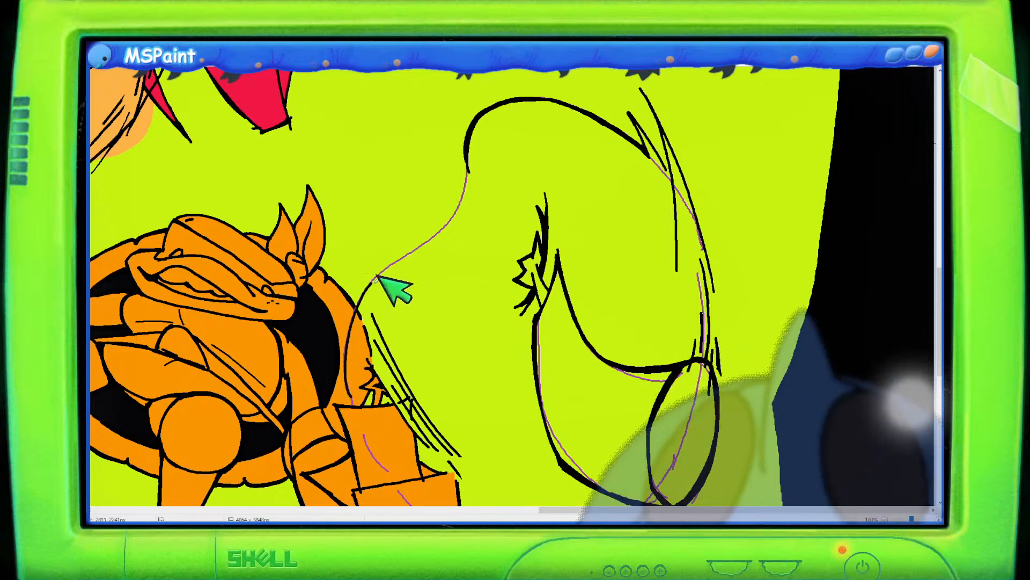
key("ctrl+z")
mouse_move(352, 403)
left_mouse_down()
mouse_move(352, 339)
mouse_move(361, 306)
left_mouse_up()
left_click_drag(352, 391, 395, 262)
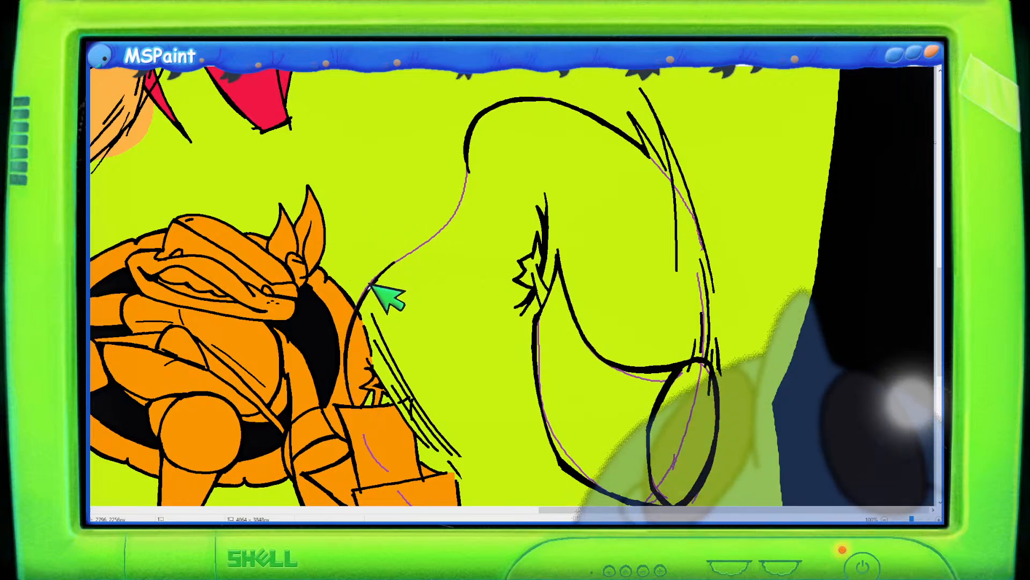
left_click_drag(392, 281, 426, 242)
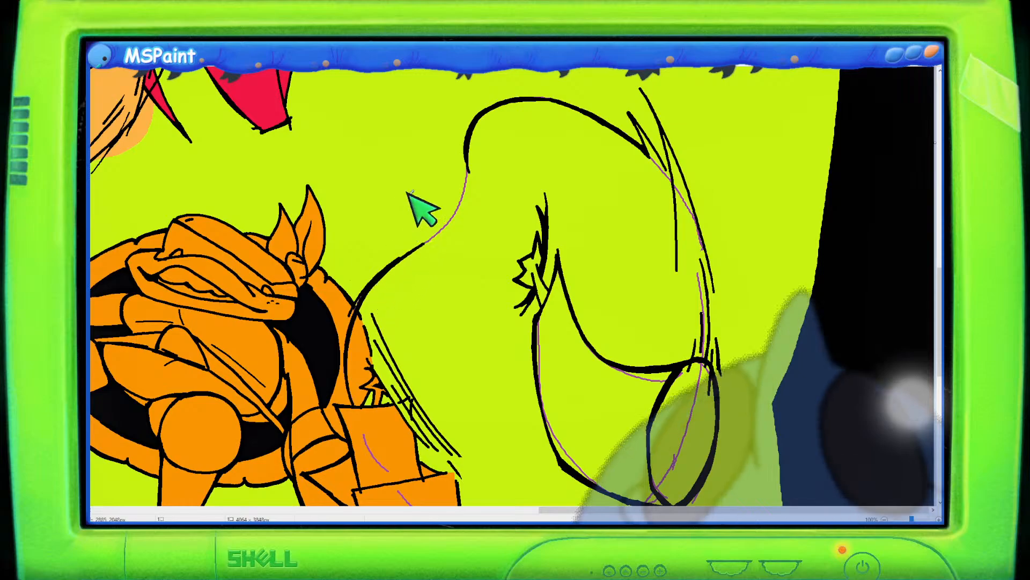
left_click_drag(437, 223, 472, 174)
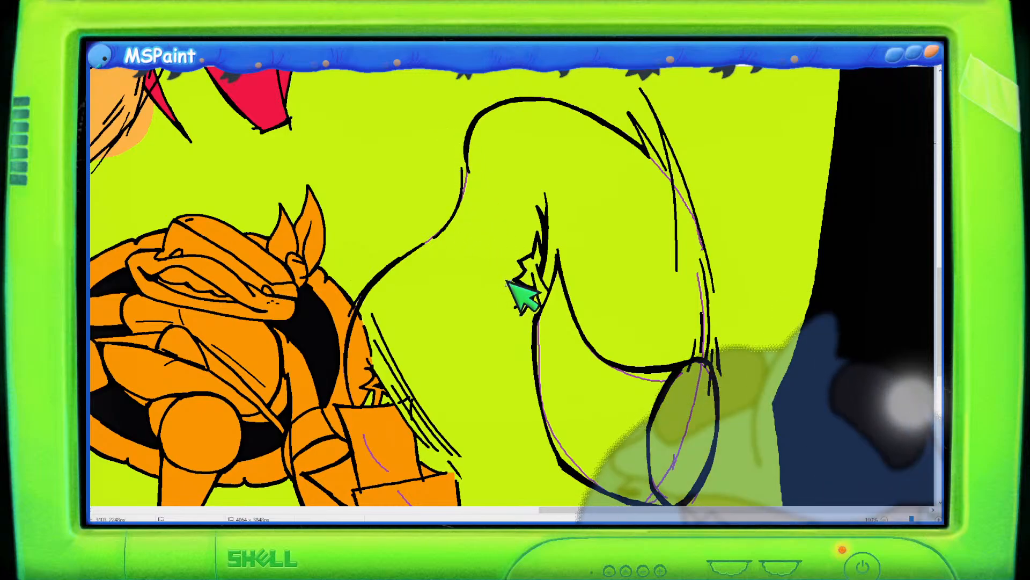
Draw small curved black marks below the jagged burst and a hooked mark above it, filling the lower crescent solid black.
mouse_move(504, 291)
left_mouse_down()
mouse_move(501, 313)
mouse_move(500, 303)
mouse_move(481, 301)
mouse_move(491, 315)
mouse_move(503, 286)
mouse_move(476, 320)
mouse_move(498, 311)
left_mouse_up()
key("ctrl+z")
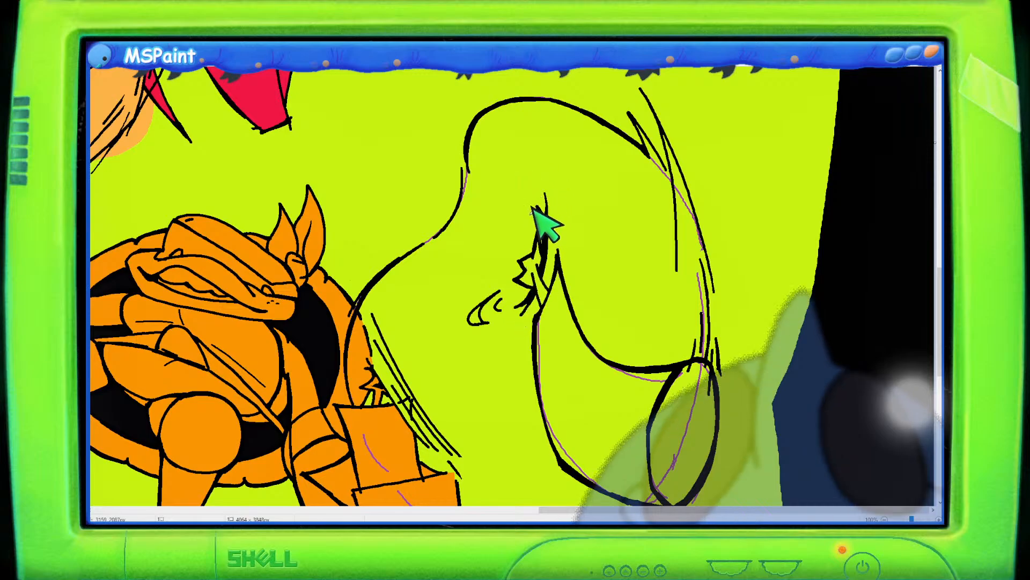
mouse_move(528, 214)
left_mouse_down()
mouse_move(532, 185)
mouse_move(515, 152)
mouse_move(528, 167)
mouse_move(537, 192)
left_mouse_up()
key("ctrl+z")
left_click_drag(523, 153, 533, 162)
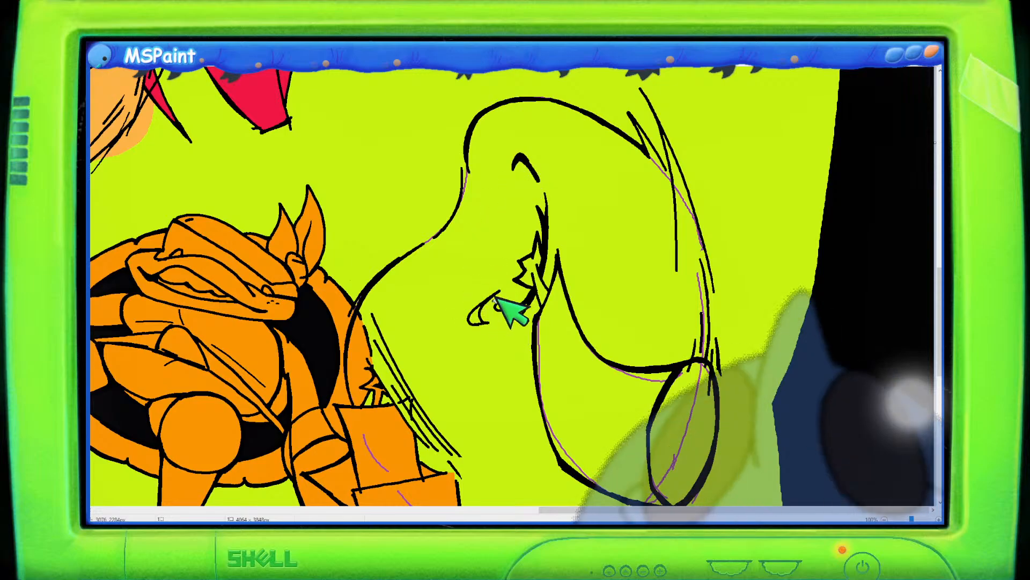
left_click_drag(475, 317, 480, 302)
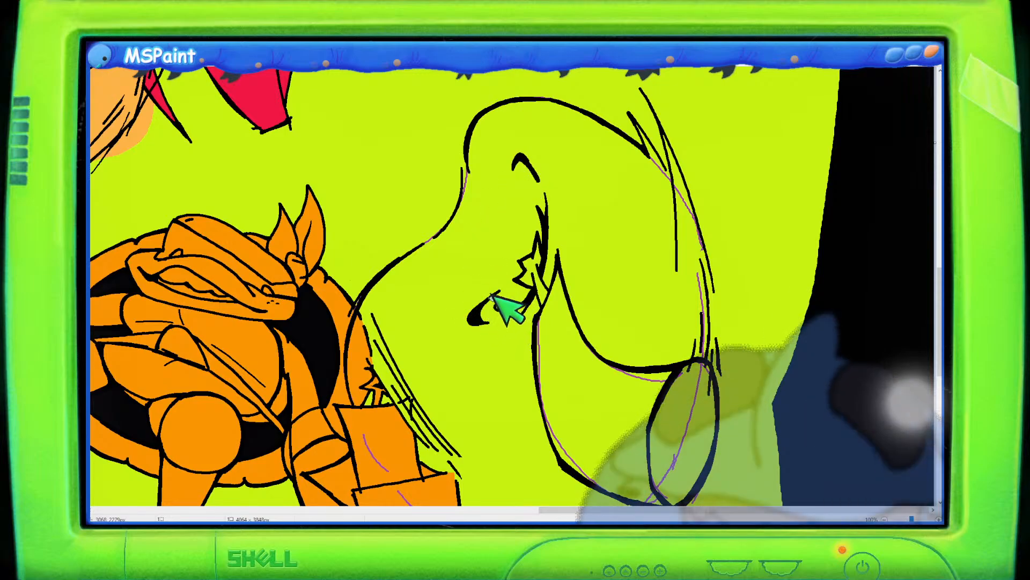
Draw two thickened black crease lines running from the large shape's left edge toward the jagged burst.
scroll(500, 290, "down", 1)
scroll(585, 217, "up", 2)
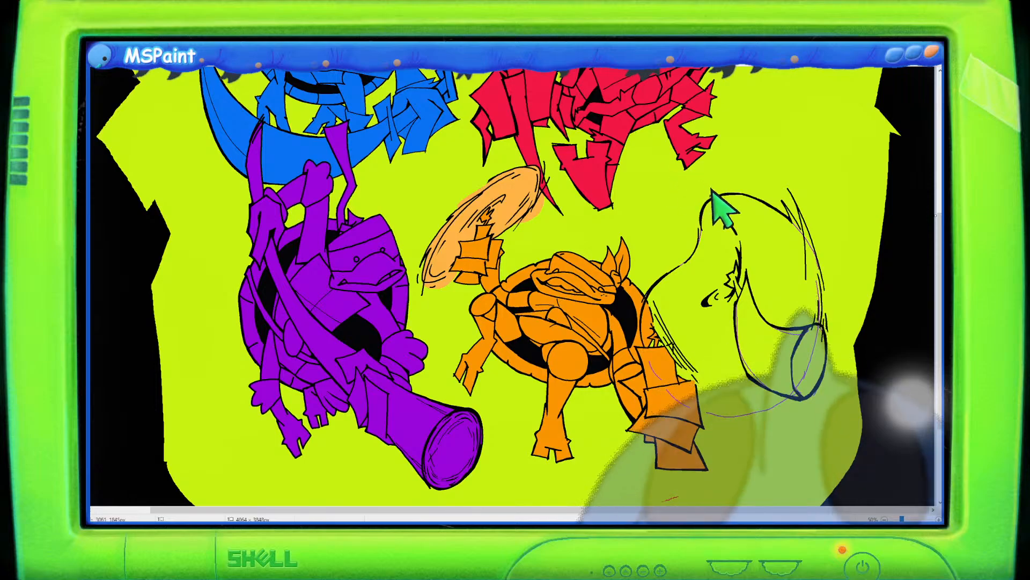
scroll(743, 192, "down", 1)
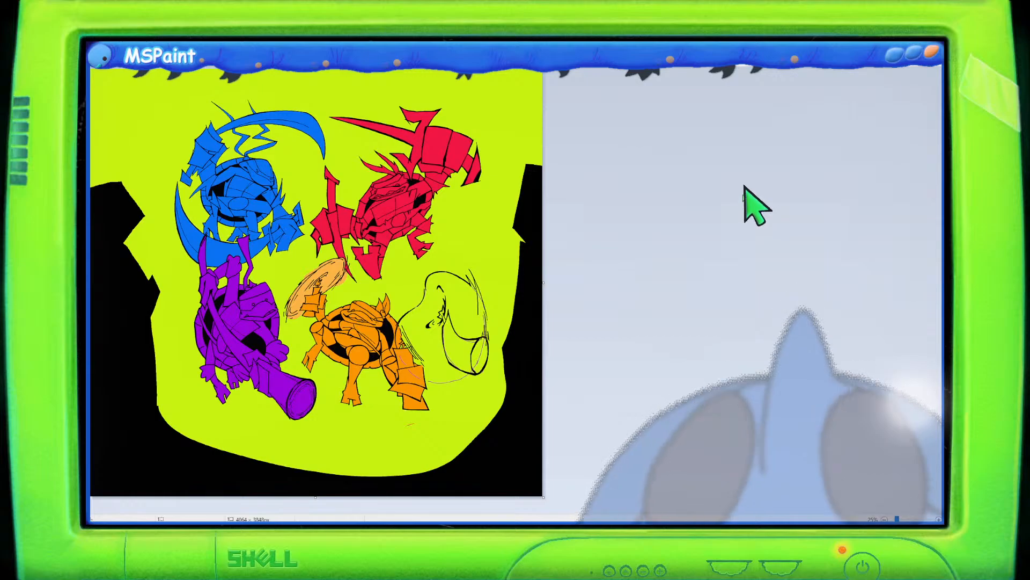
scroll(787, 223, "up", 2)
scroll(787, 223, "down", 6)
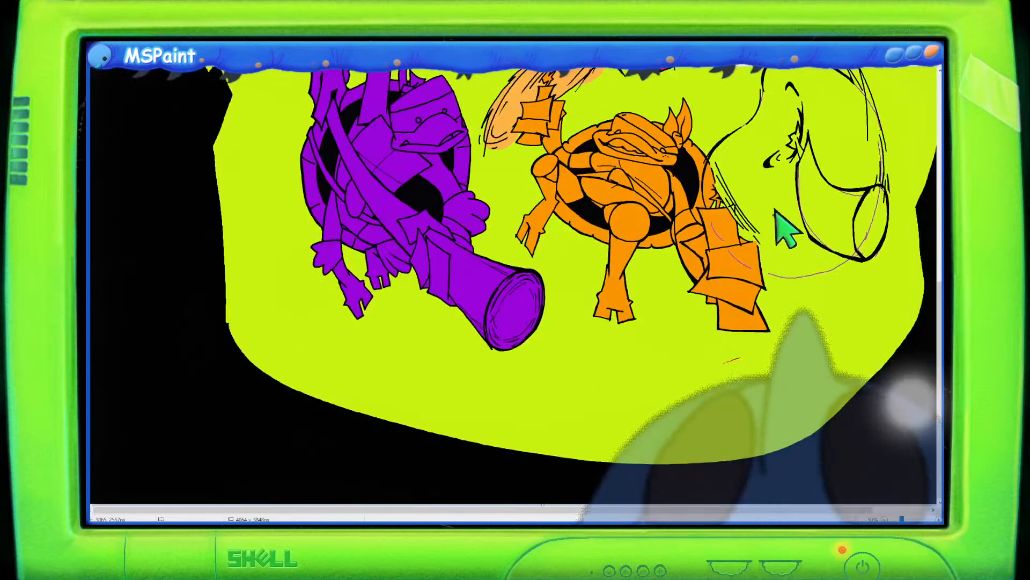
scroll(655, 408, "up", 1)
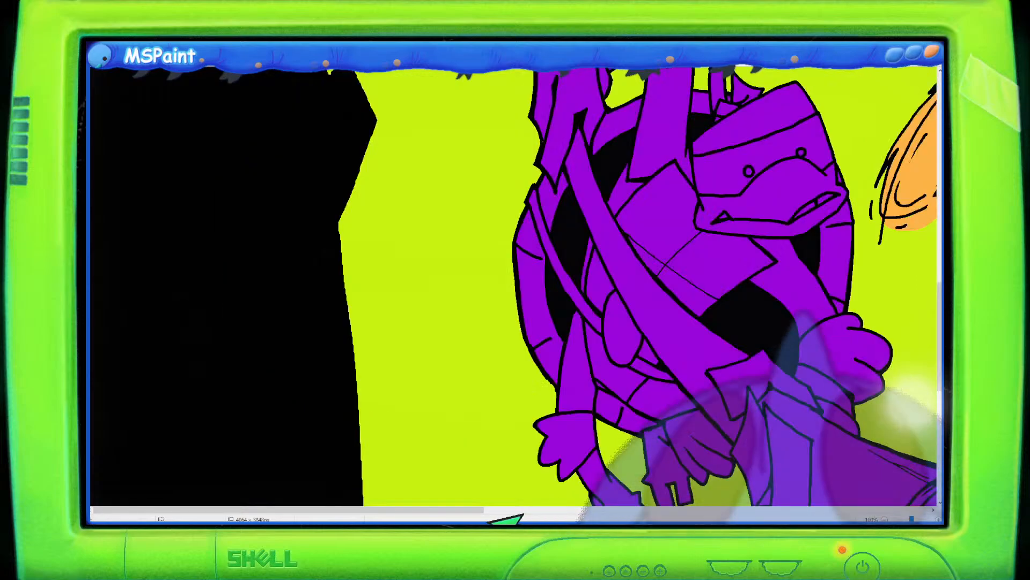
mouse_move(478, 510)
left_mouse_down()
mouse_move(864, 509)
mouse_move(900, 469)
left_mouse_up()
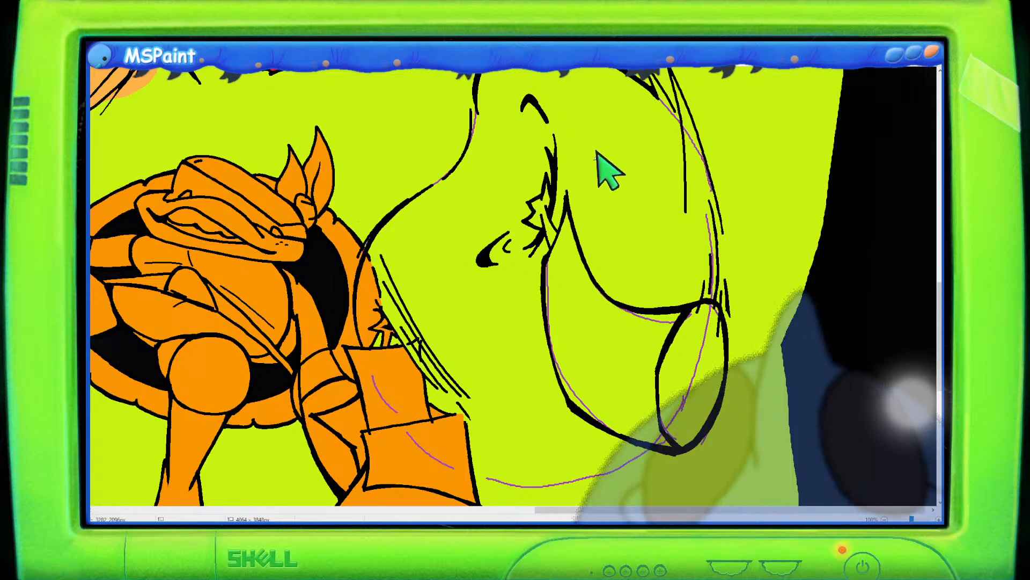
left_click_drag(575, 161, 659, 137)
key("ctrl+z")
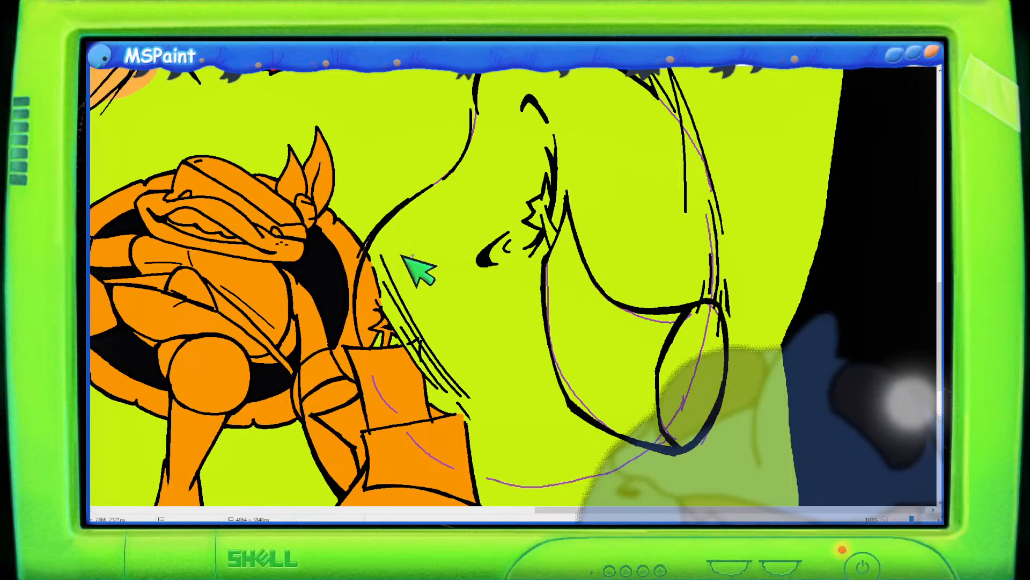
left_click_drag(393, 229, 509, 215)
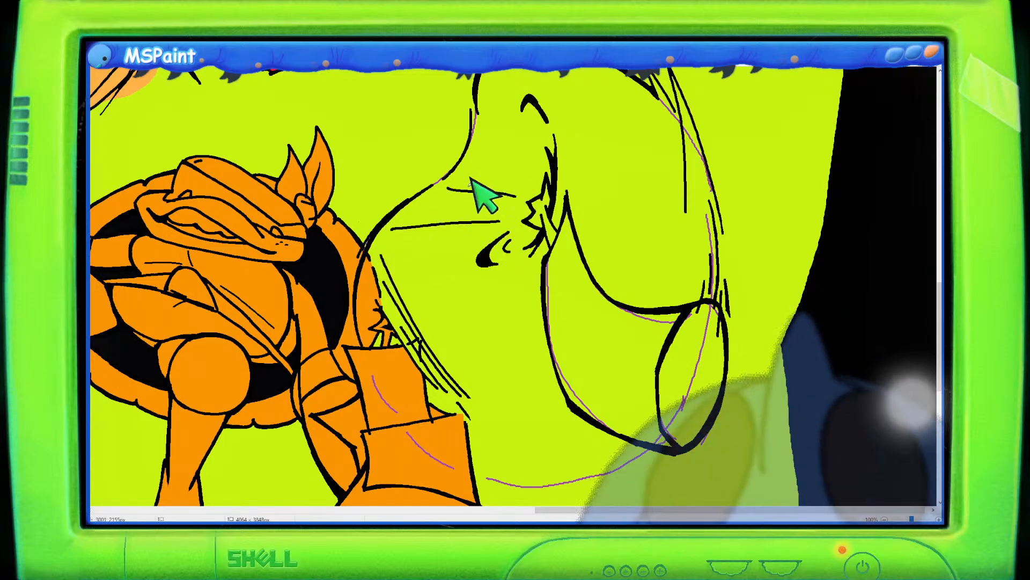
left_click_drag(445, 189, 518, 200)
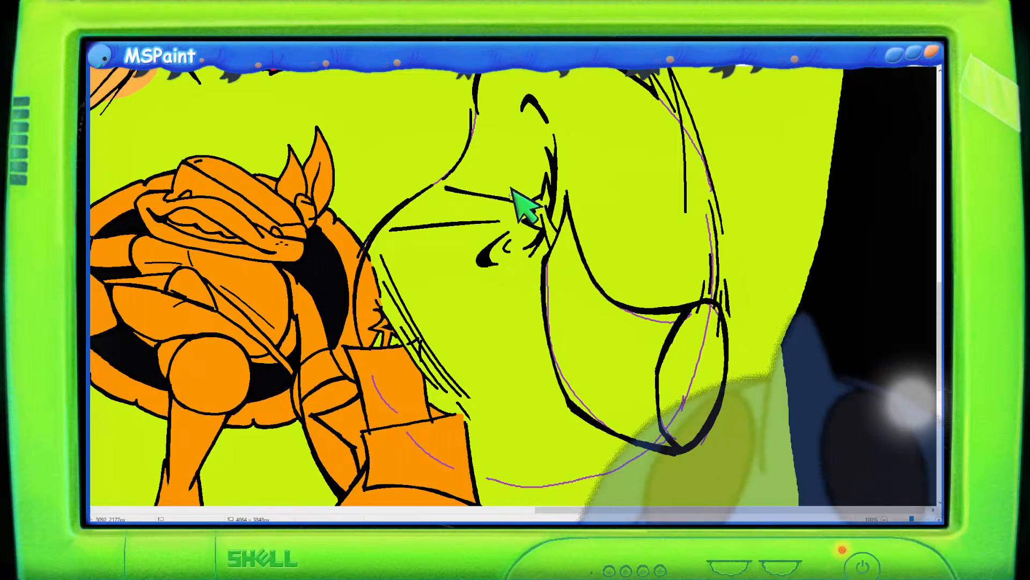
Add short diagonal crease strokes above and across the two crease lines, plus a curved stroke beneath them near the orange arm.
scroll(932, 322, "up", 3)
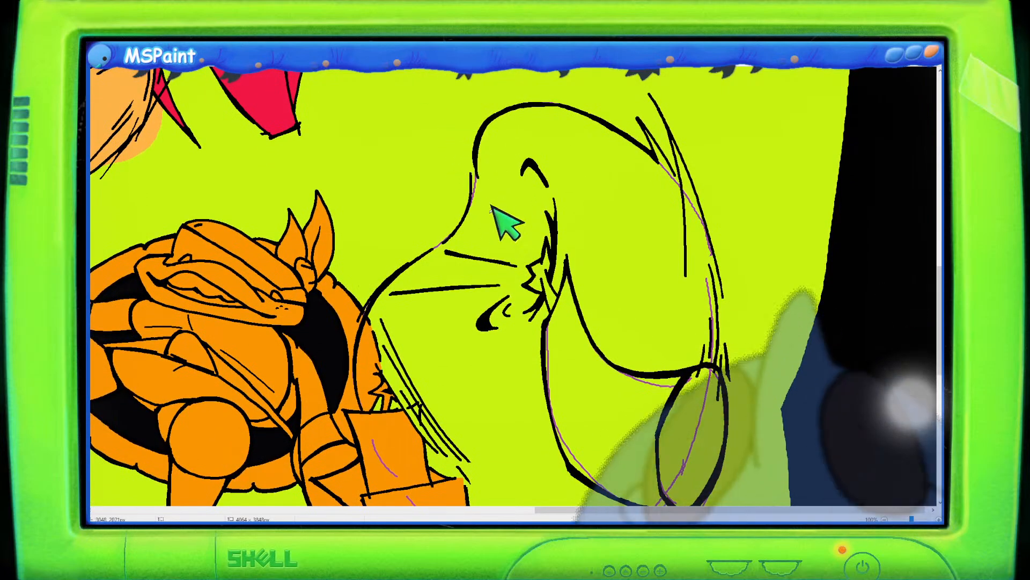
left_click_drag(482, 196, 521, 237)
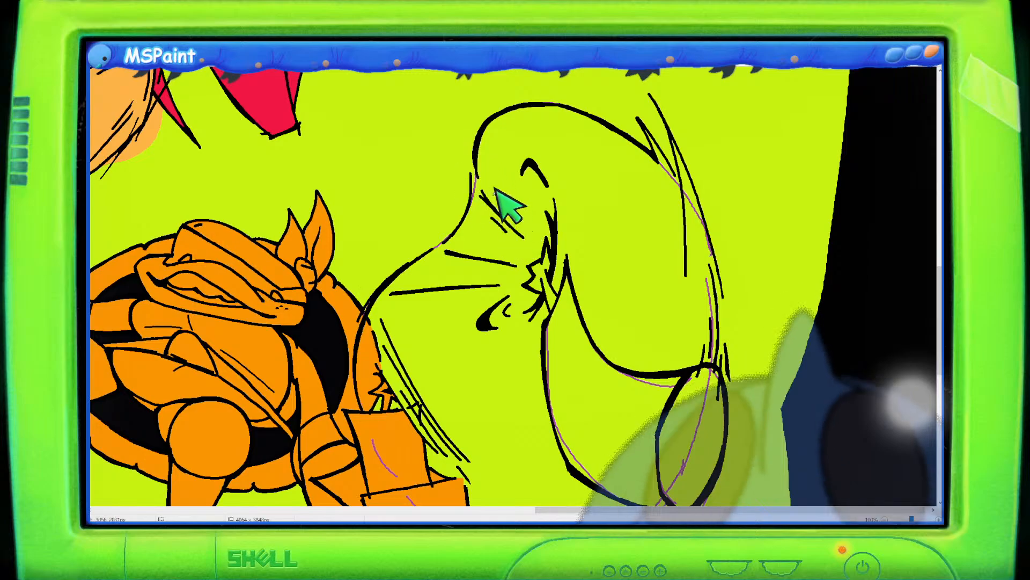
left_click_drag(466, 276, 411, 333)
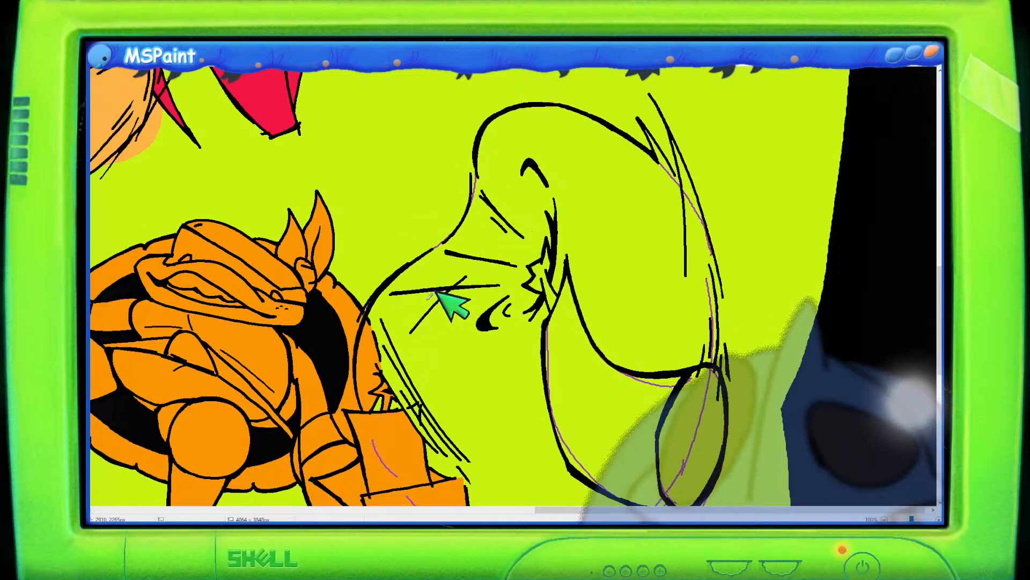
key("ctrl+z")
mouse_move(465, 265)
left_mouse_down()
mouse_move(402, 321)
mouse_move(436, 380)
left_mouse_up()
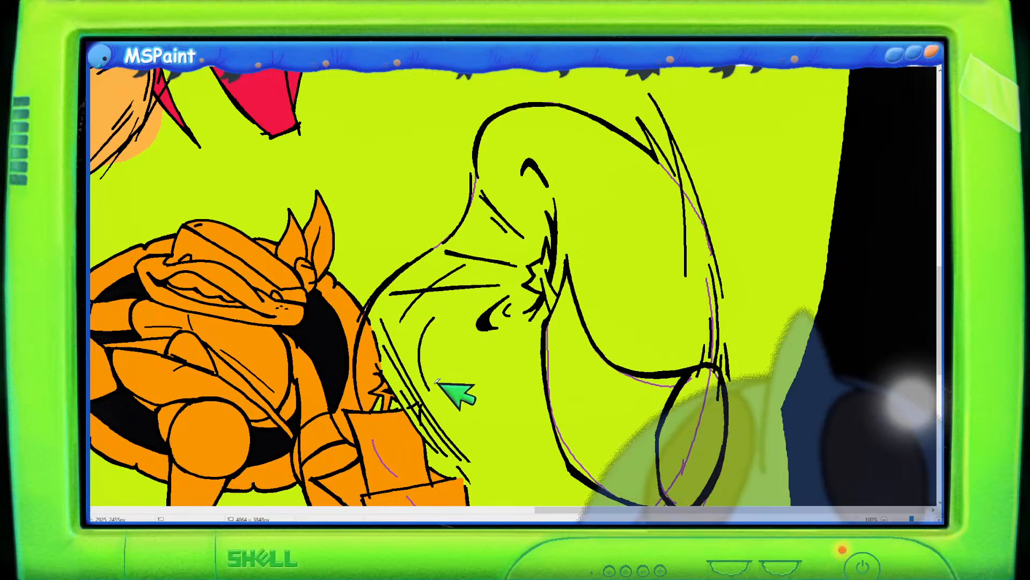
Ink the large outline's lower-left stretch in black down across the orange turtle's arm plates, redoing misplaced strokes.
scroll(632, 223, "down", 3)
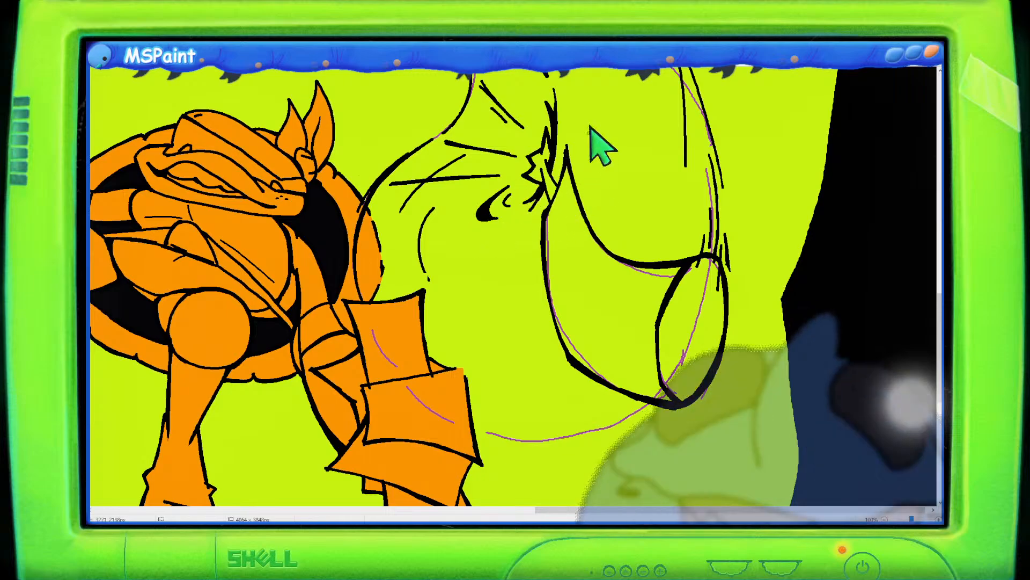
scroll(778, 419, "up", 4)
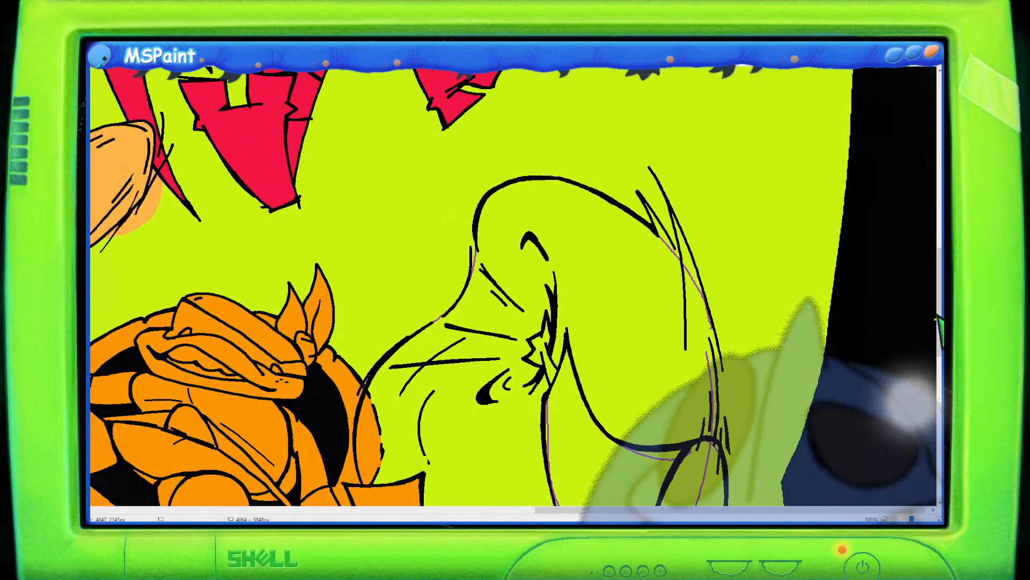
left_click_drag(641, 513, 453, 497)
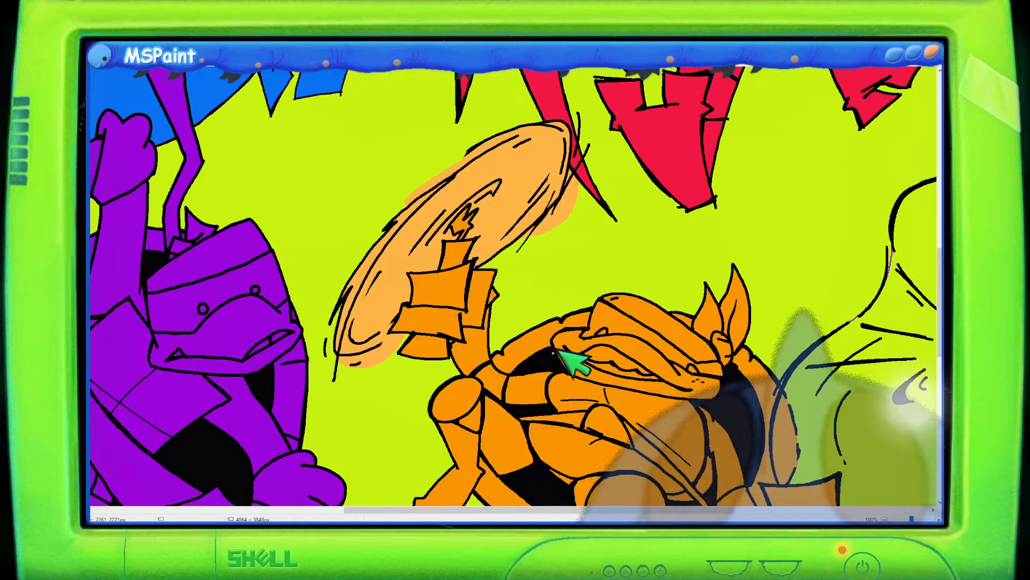
left_click_drag(609, 515, 711, 514)
scroll(912, 301, "down", 5)
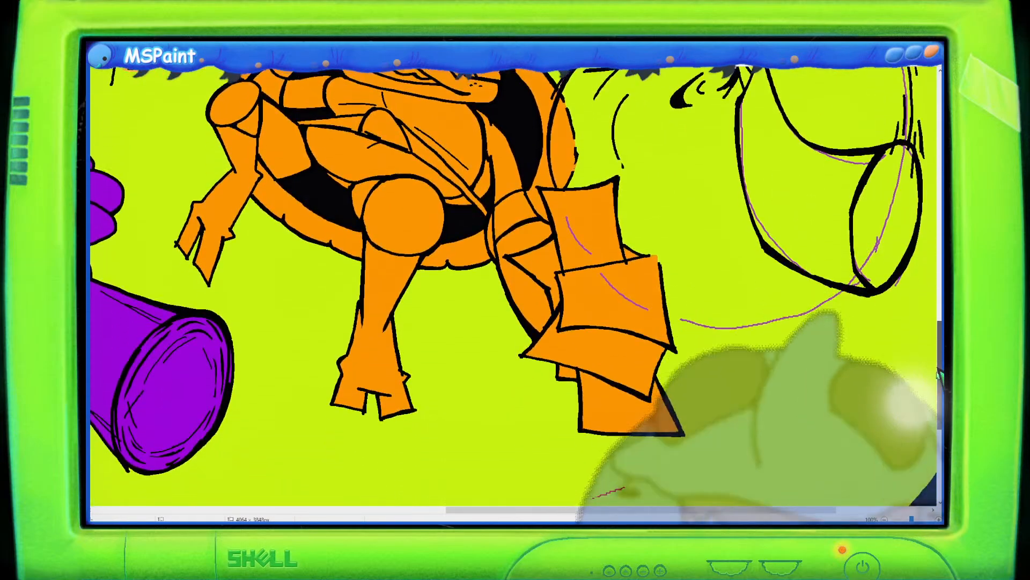
left_click_drag(696, 515, 768, 515)
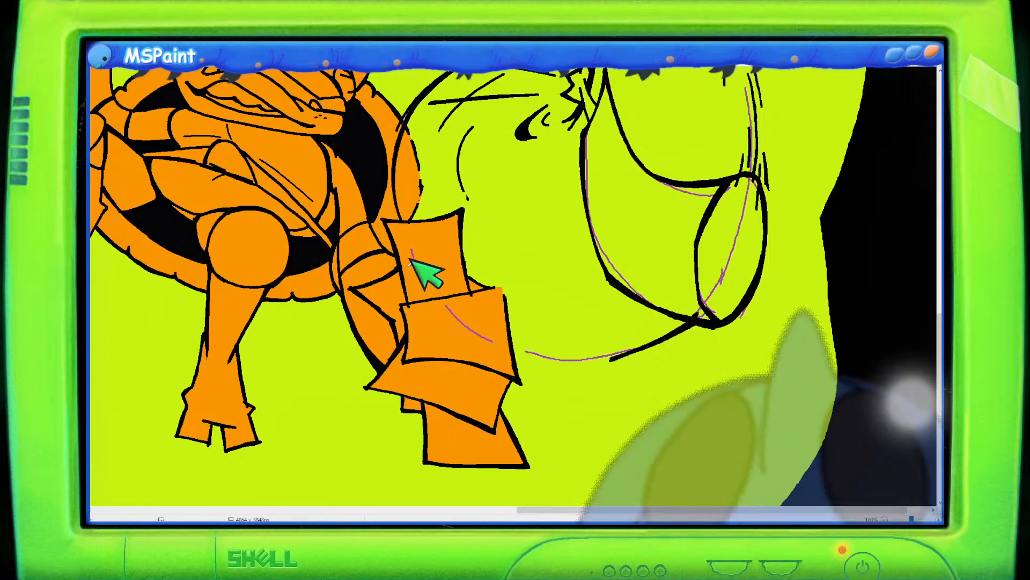
key("ctrl+z")
mouse_move(403, 206)
left_mouse_down()
mouse_move(429, 266)
mouse_move(400, 197)
mouse_move(433, 274)
left_mouse_up()
key("ctrl+z")
key("ctrl+z")
left_click_drag(404, 206, 434, 271)
key("ctrl+z")
mouse_move(404, 208)
left_mouse_down()
mouse_move(436, 285)
mouse_move(544, 351)
left_mouse_up()
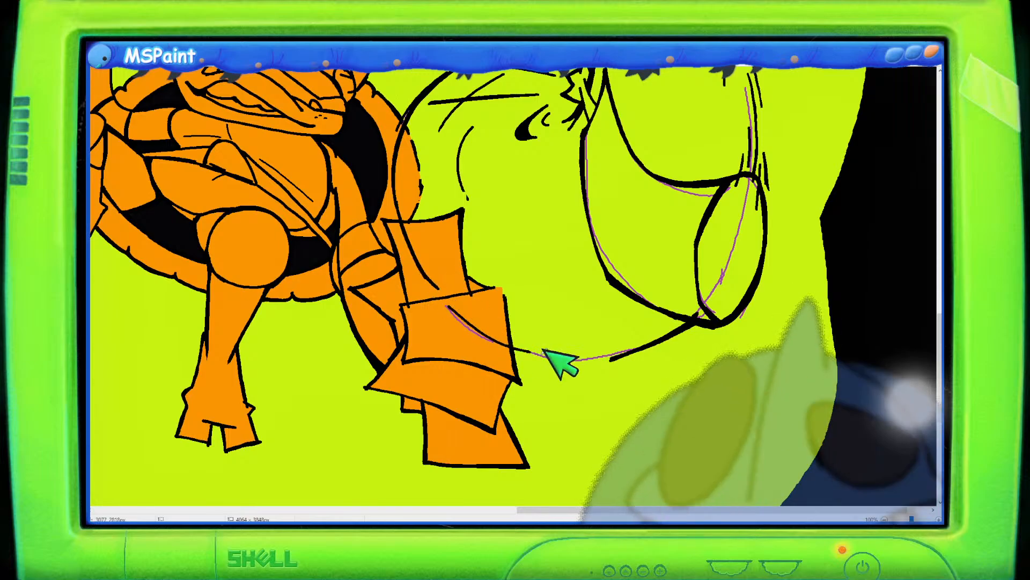
Redo the large outline's bottom curve in black from the orange arm plates to the inked stroke beneath the oval.
key("ctrl+z")
left_click_drag(446, 306, 550, 363)
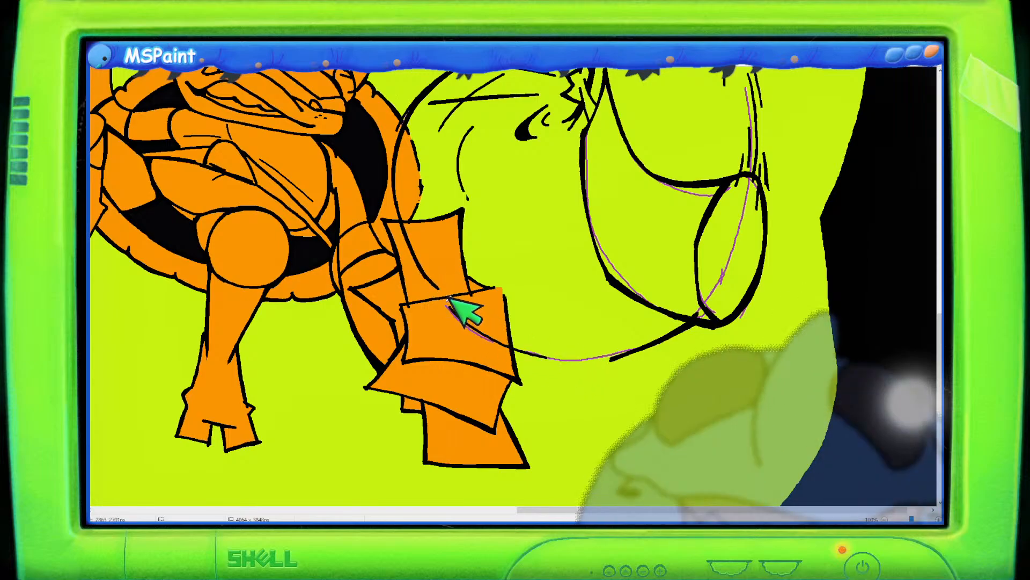
mouse_move(447, 306)
left_mouse_down()
mouse_move(567, 356)
mouse_move(497, 332)
mouse_move(484, 313)
mouse_move(556, 355)
mouse_move(488, 326)
mouse_move(577, 357)
mouse_move(528, 343)
mouse_move(568, 355)
mouse_move(542, 351)
mouse_move(603, 357)
mouse_move(579, 354)
mouse_move(618, 348)
mouse_move(575, 349)
mouse_move(631, 342)
mouse_move(566, 347)
mouse_move(634, 348)
left_mouse_up()
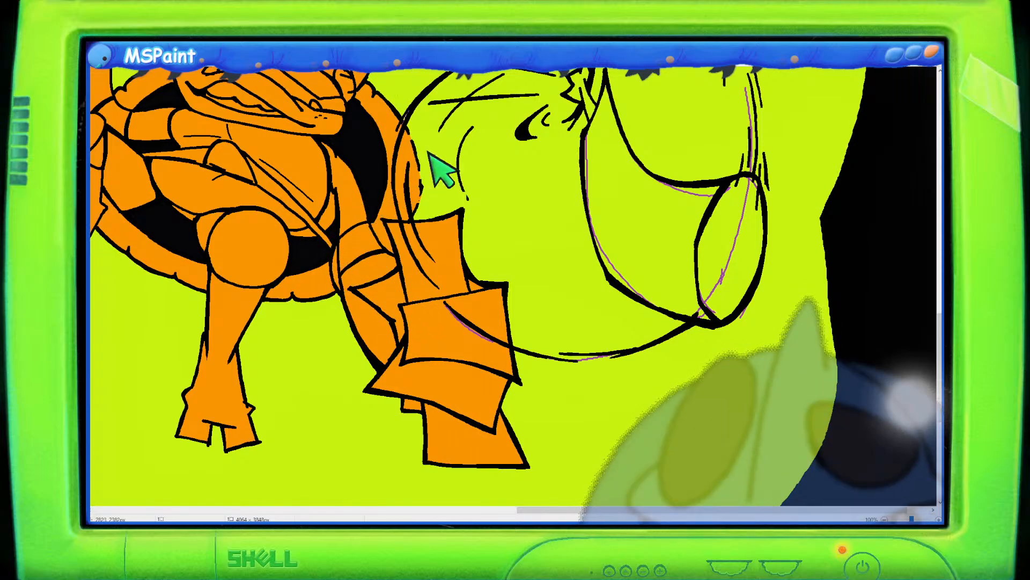
Draw long curved black contour strokes inside the large shape's right side, undoing the misplaced ones.
scroll(770, 126, "up", 4)
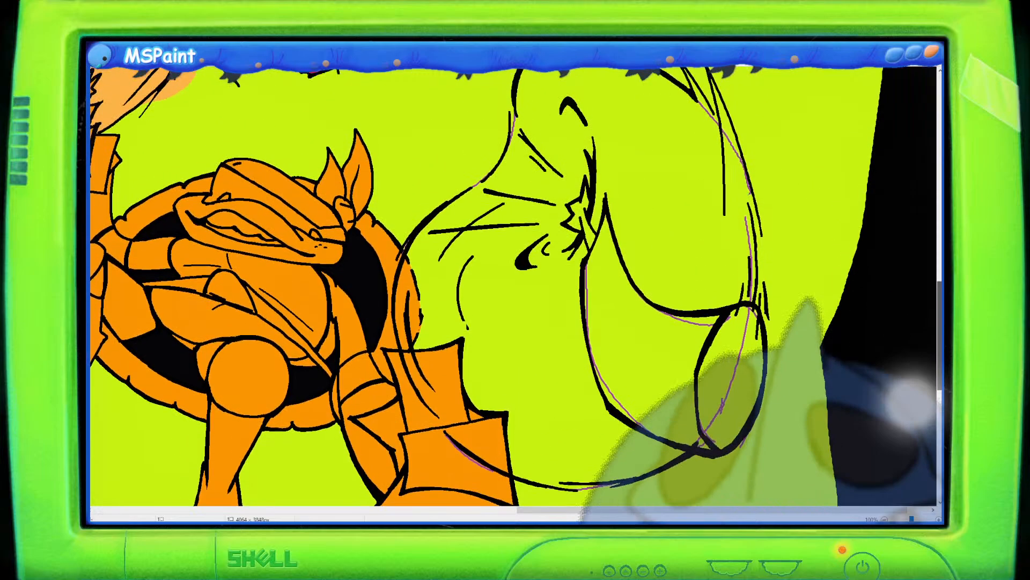
scroll(816, 275, "up", 5)
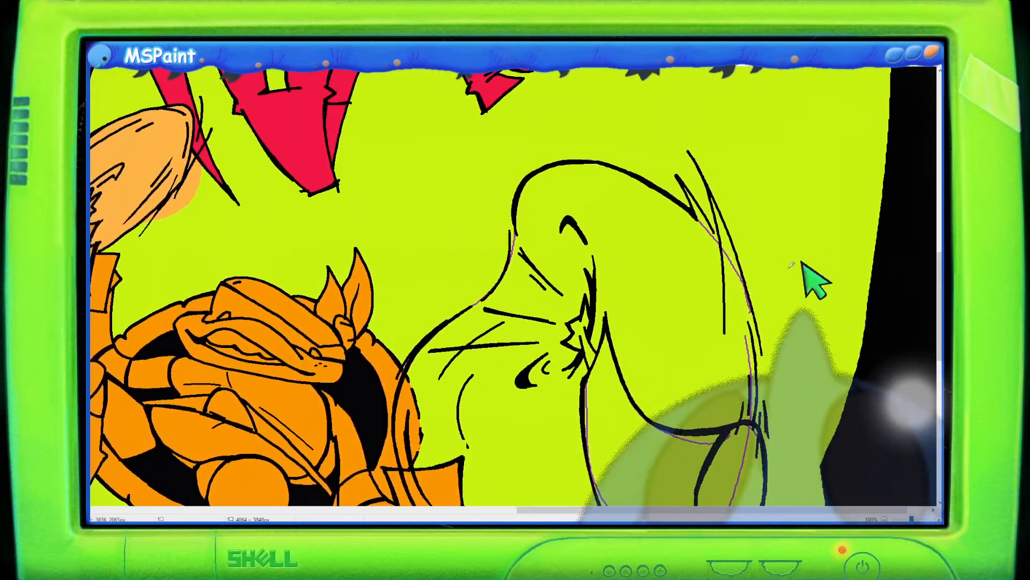
mouse_move(619, 185)
left_mouse_down()
mouse_move(706, 293)
mouse_move(711, 328)
mouse_move(696, 326)
left_mouse_up()
key("ctrl+z")
key("ctrl+z")
mouse_move(644, 194)
left_mouse_down()
mouse_move(685, 241)
mouse_move(707, 385)
mouse_move(722, 383)
mouse_move(719, 411)
left_mouse_up()
key("ctrl+z")
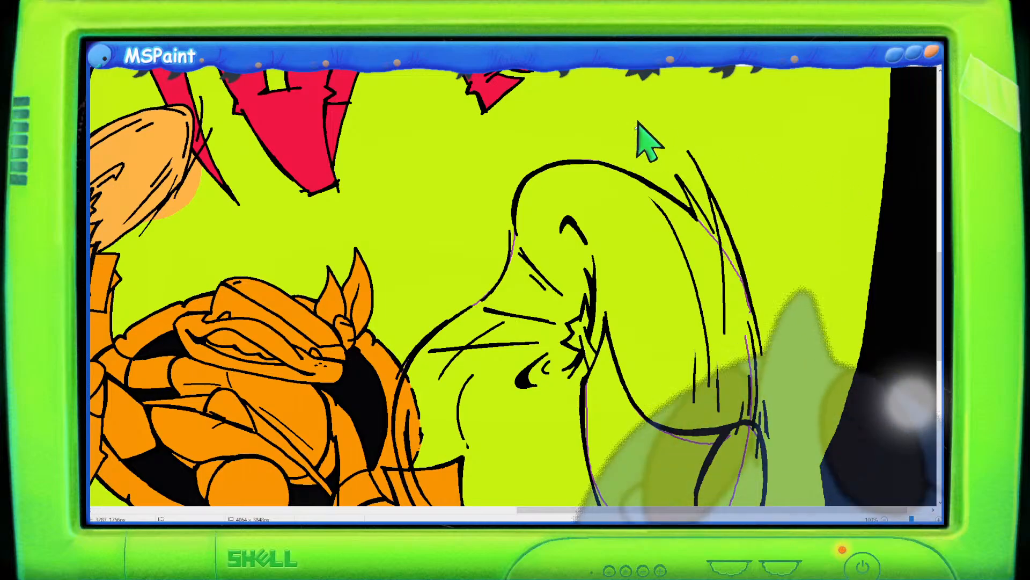
scroll(622, 134, "down", 1)
scroll(667, 154, "up", 4)
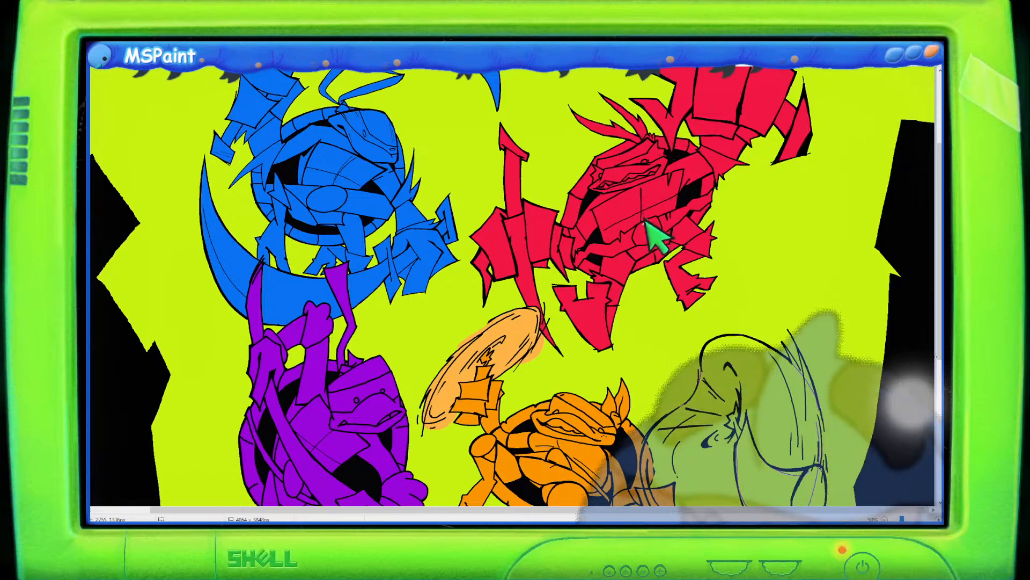
scroll(645, 220, "up", 1)
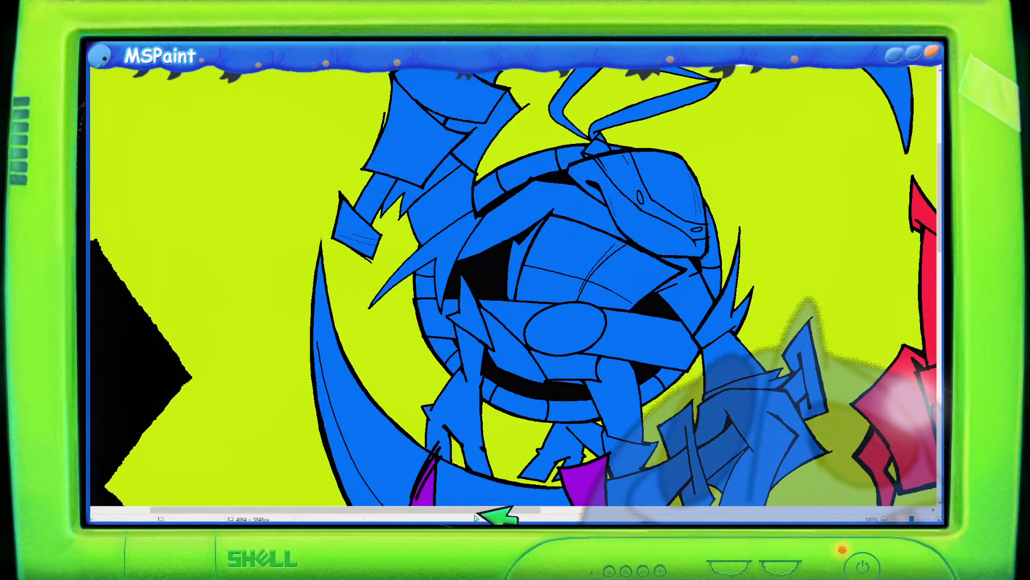
left_click_drag(474, 511, 482, 512)
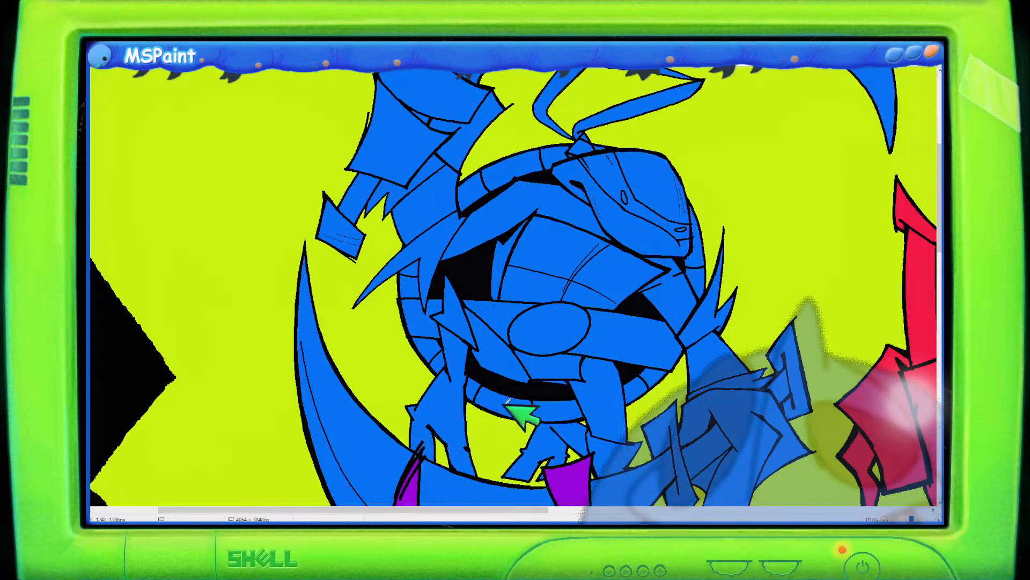
Examine the blue, red, purple and orange turtles up close and as a whole group to compare their poses and placement.
left_click_drag(552, 510, 720, 513)
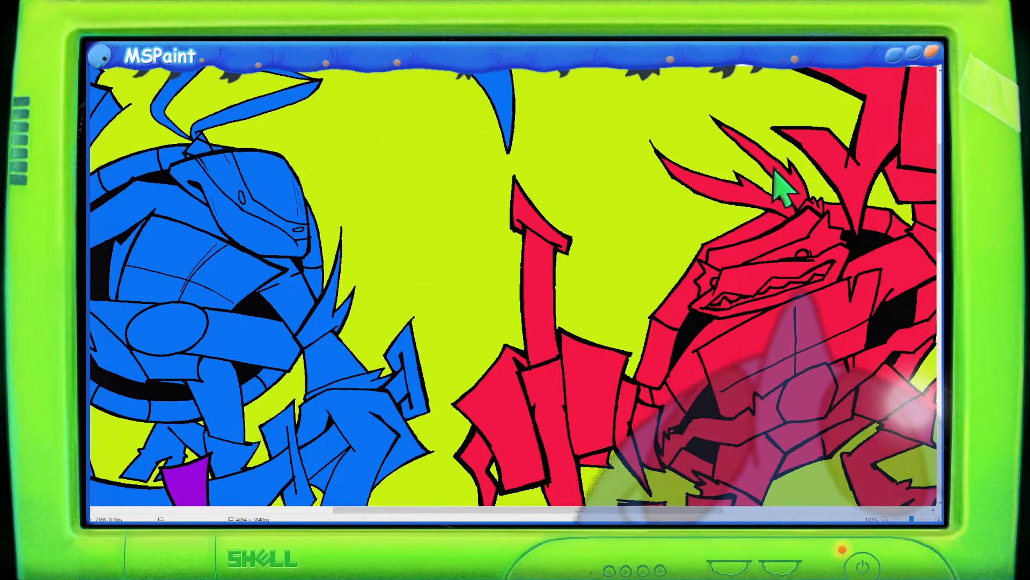
scroll(774, 178, "down", 3)
scroll(621, 256, "up", 2)
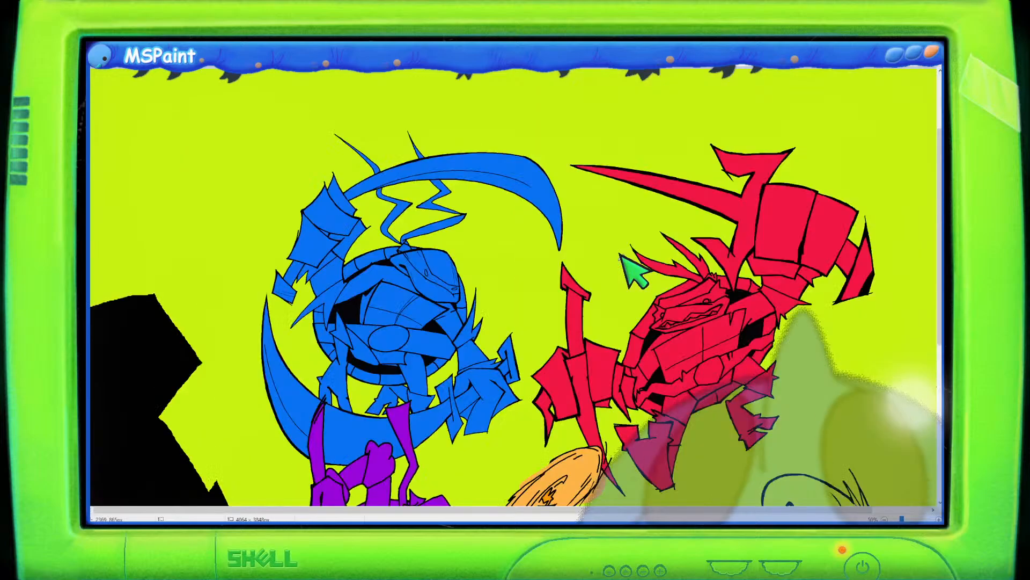
scroll(623, 258, "down", 6)
scroll(355, 150, "up", 3)
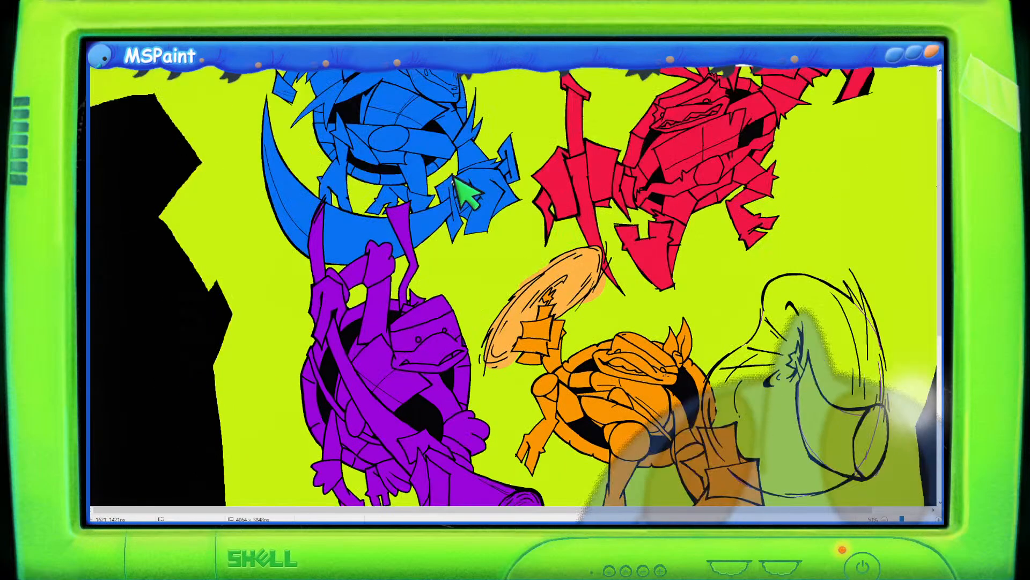
scroll(465, 193, "up", 2)
scroll(454, 195, "down", 6)
scroll(491, 209, "up", 2)
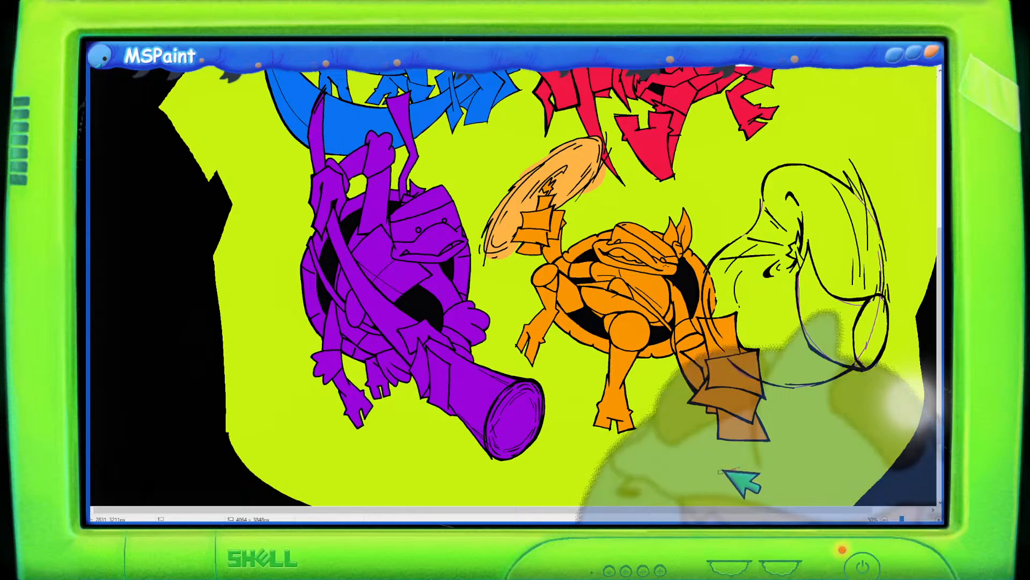
scroll(797, 409, "down", 5)
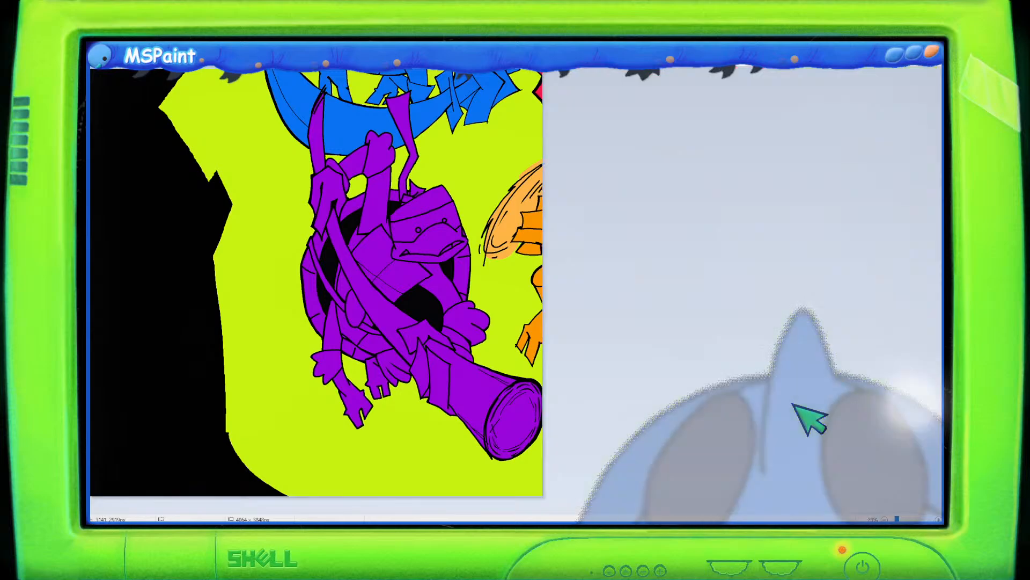
scroll(797, 409, "up", 5)
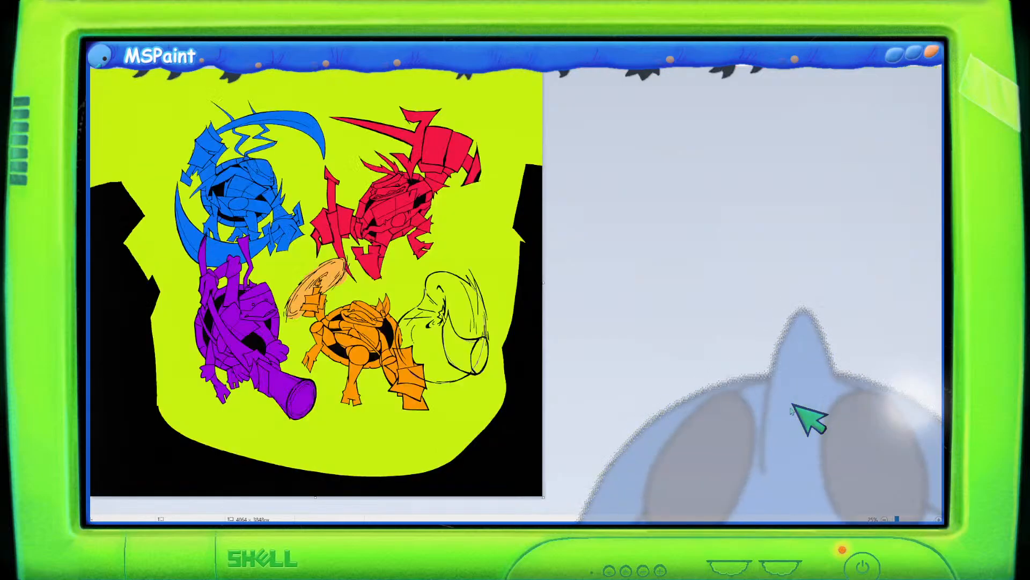
scroll(797, 409, "down", 5)
scroll(808, 416, "up", 5)
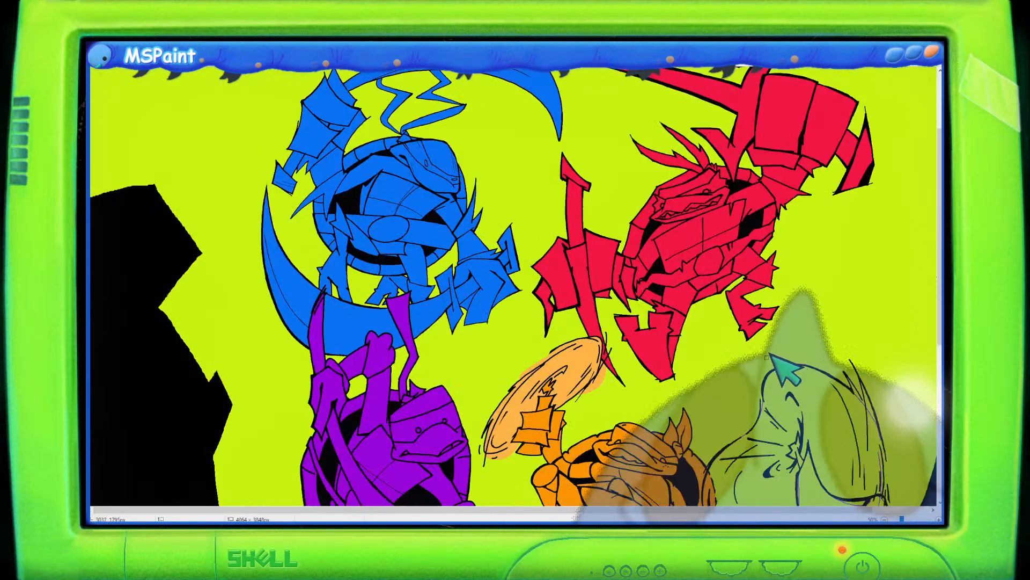
scroll(649, 167, "up", 3)
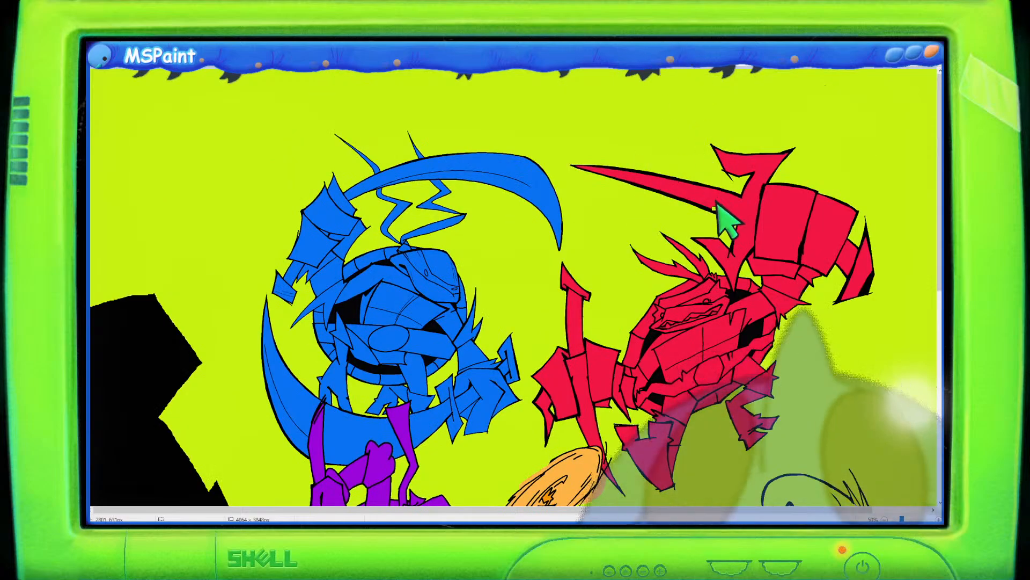
scroll(714, 218, "down", 3)
scroll(713, 228, "down", 3)
scroll(704, 213, "down", 2)
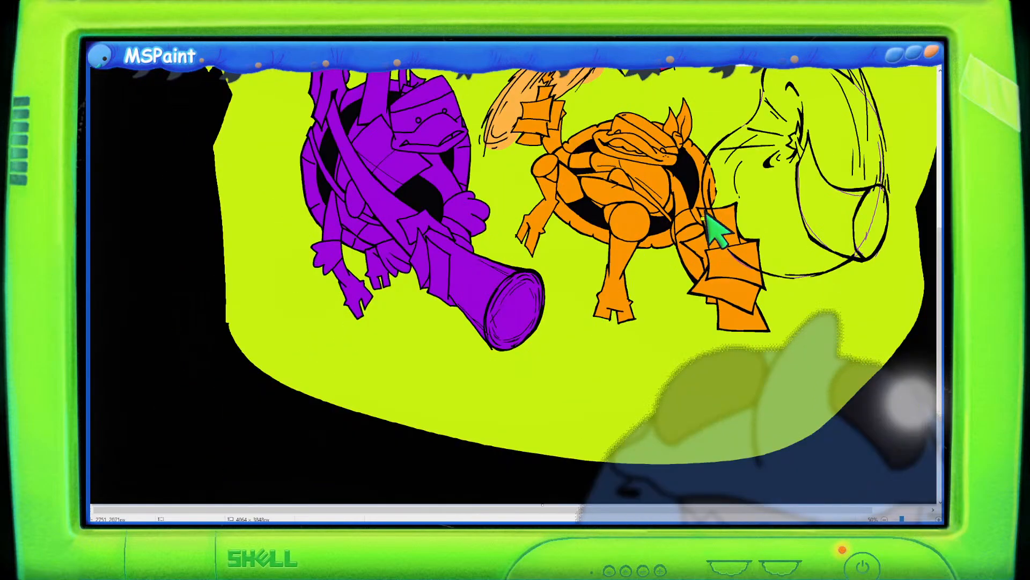
scroll(704, 214, "up", 3)
scroll(703, 213, "down", 1)
scroll(703, 212, "up", 1)
scroll(704, 214, "down", 1)
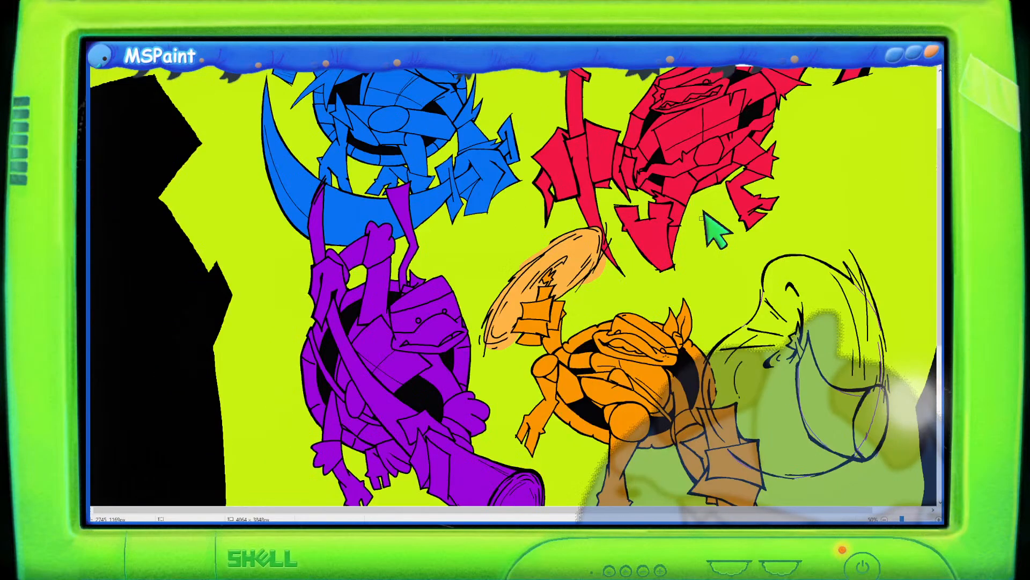
scroll(703, 214, "up", 1)
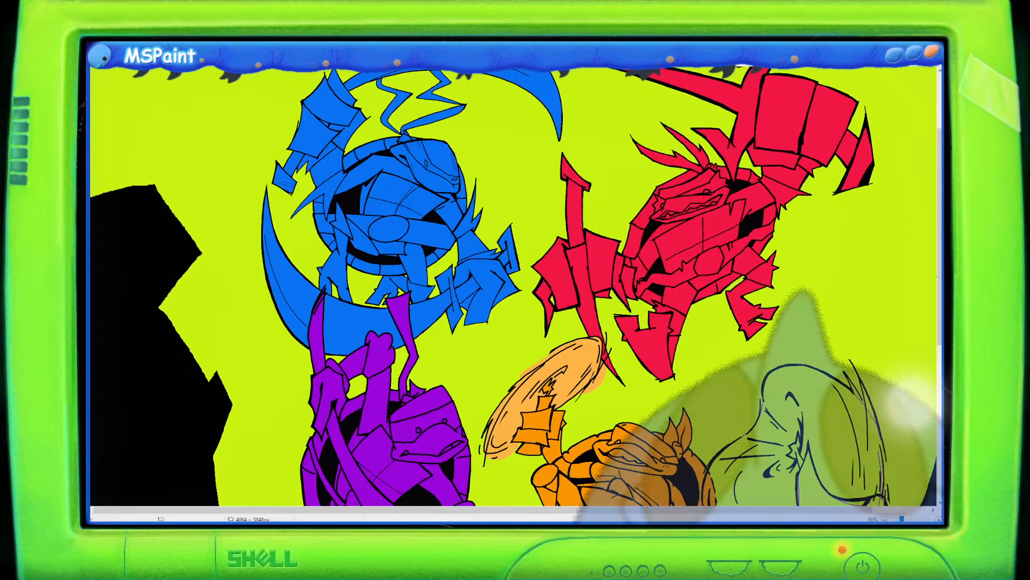
scroll(623, 383, "down", 5)
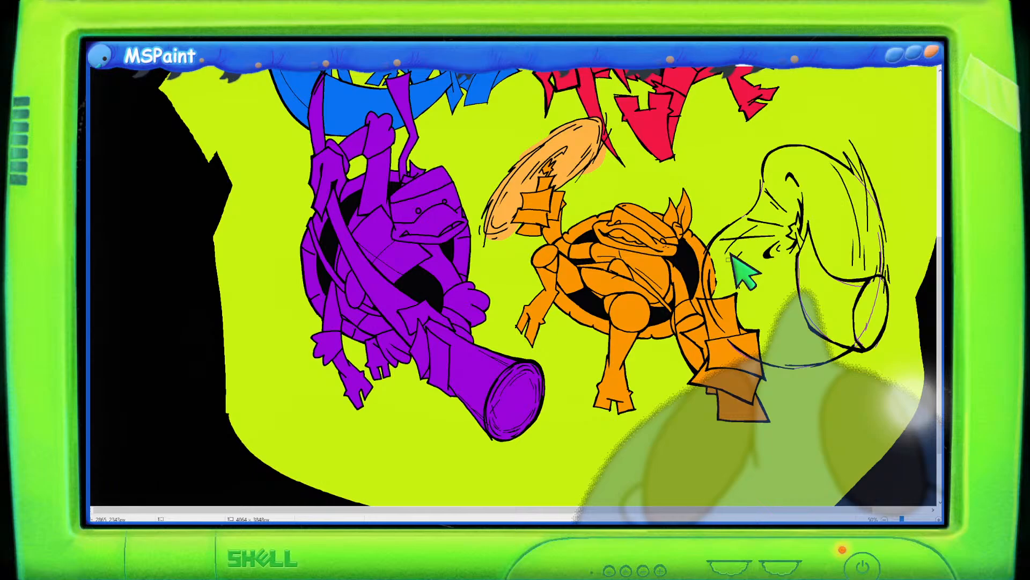
scroll(742, 273, "up", 5)
scroll(742, 273, "up", 3)
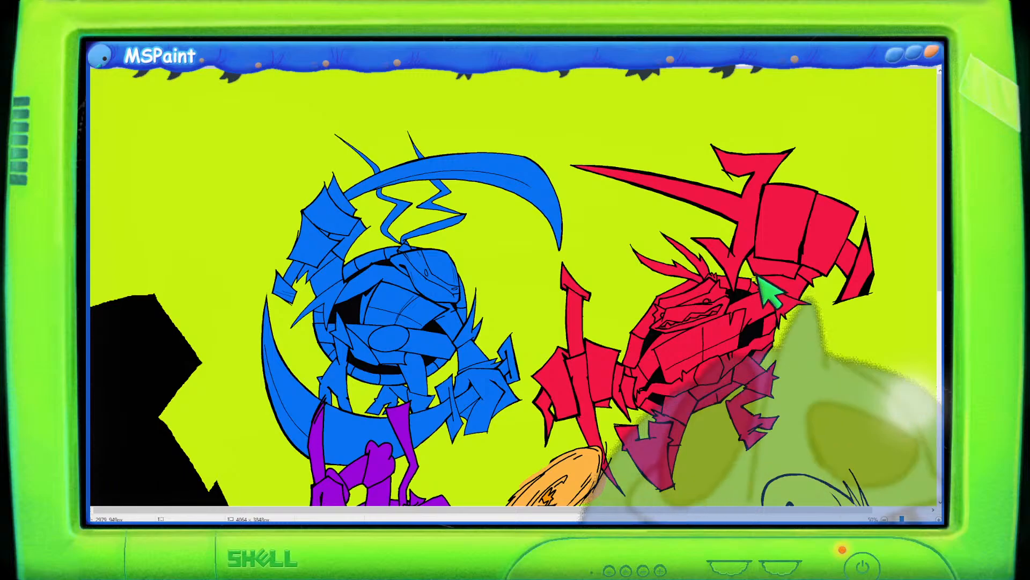
scroll(759, 279, "down", 5)
scroll(757, 276, "up", 3)
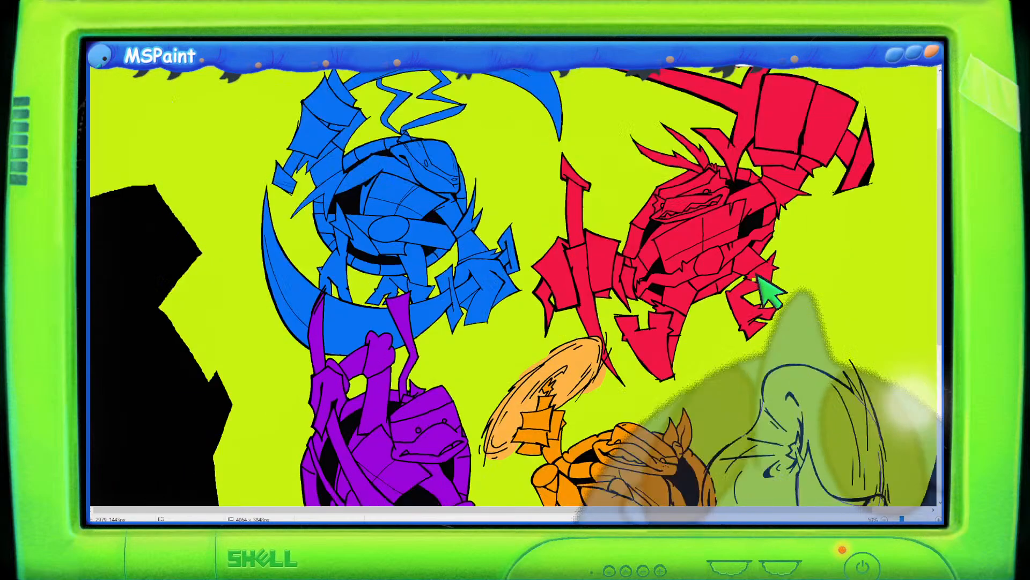
scroll(768, 292, "up", 3)
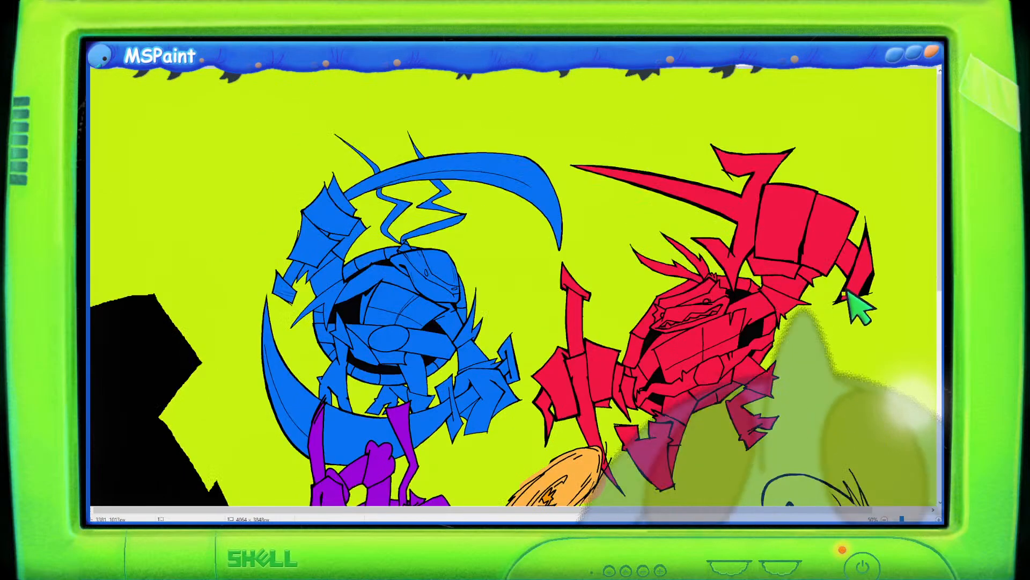
scroll(849, 297, "up", 1)
scroll(849, 299, "down", 4)
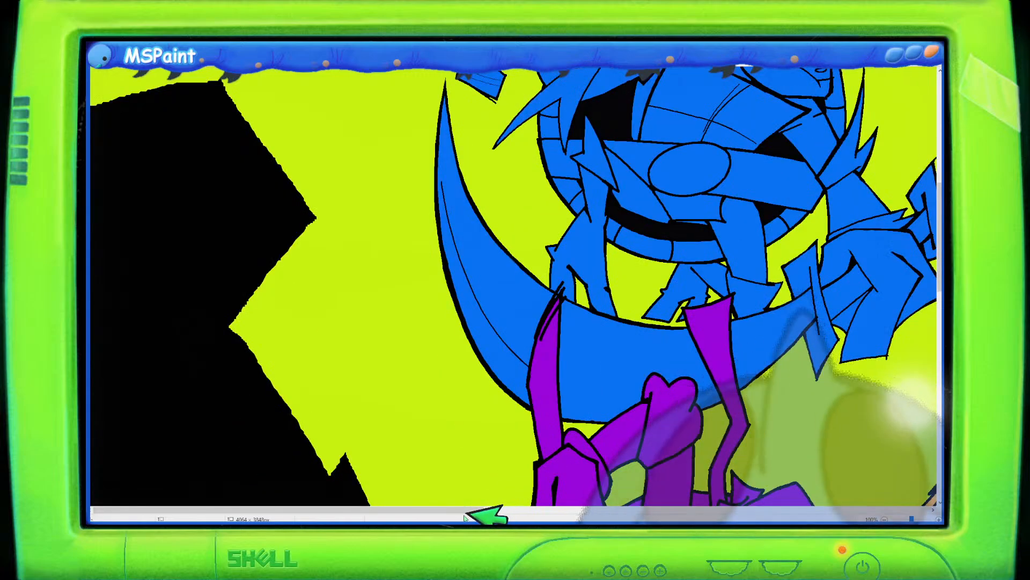
left_click_drag(470, 510, 749, 509)
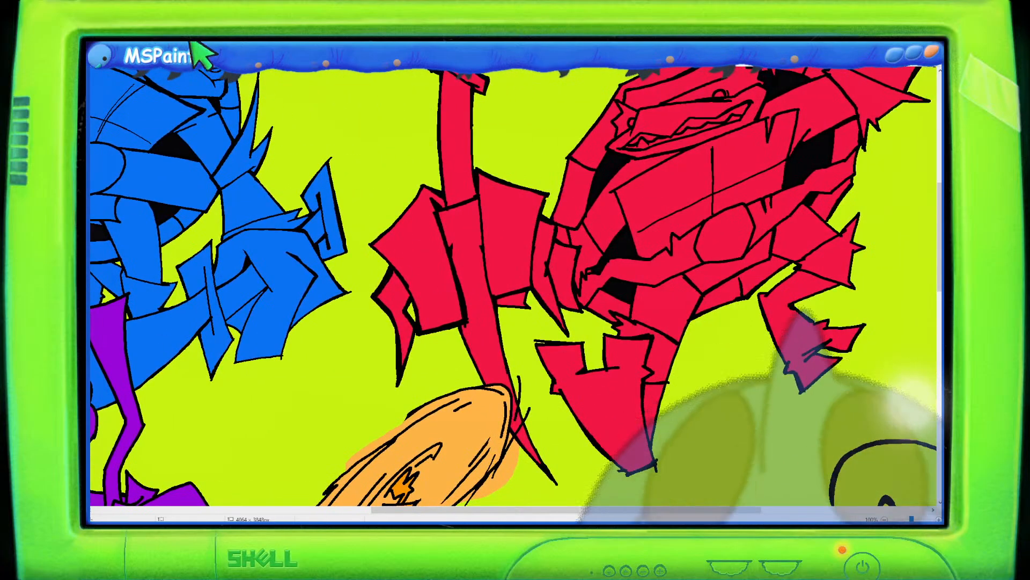
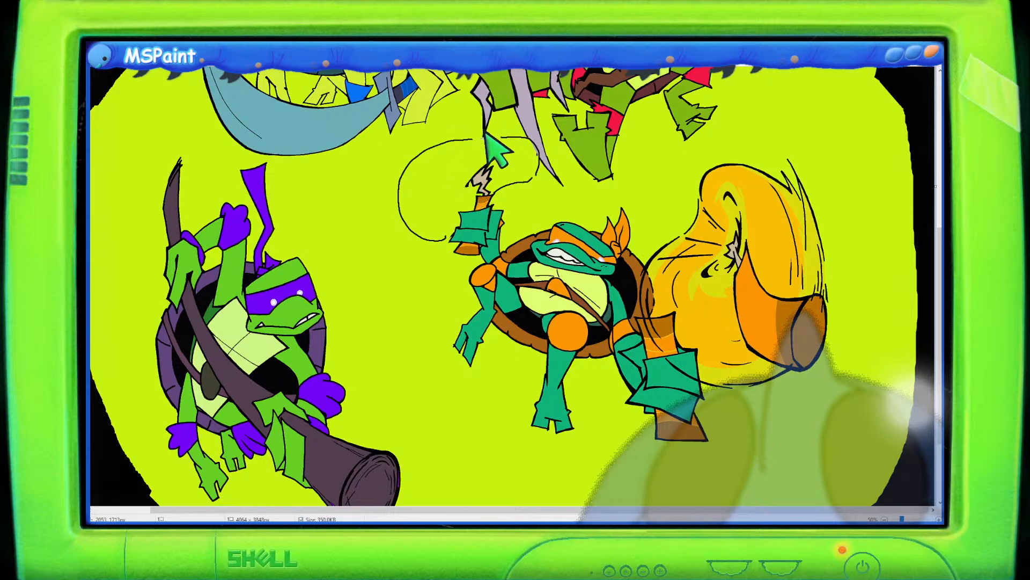
Select the orange-masked turtle with its weapon using a freehand outline and move it slightly down from the red-masked turtle's blade.
mouse_move(497, 131)
left_mouse_down()
mouse_move(457, 129)
mouse_move(409, 146)
mouse_move(377, 197)
mouse_move(383, 252)
mouse_move(436, 271)
mouse_move(442, 371)
mouse_move(494, 431)
mouse_move(580, 462)
mouse_move(602, 455)
mouse_move(681, 474)
mouse_move(767, 445)
mouse_move(858, 354)
mouse_move(865, 260)
mouse_move(822, 160)
mouse_move(760, 134)
mouse_move(714, 146)
mouse_move(679, 184)
mouse_move(559, 205)
mouse_move(542, 199)
mouse_move(537, 131)
mouse_move(505, 127)
left_mouse_up()
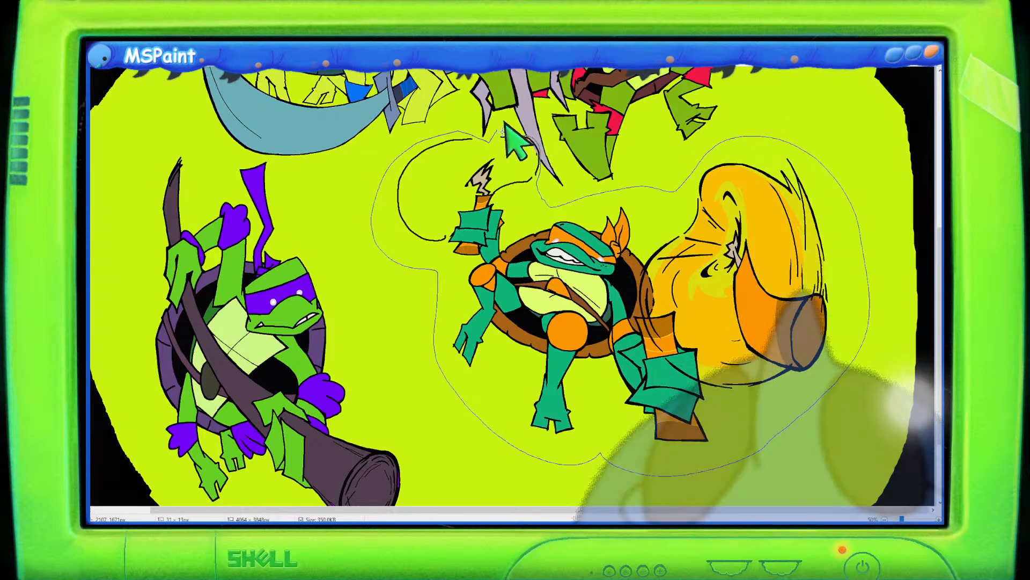
left_click_drag(607, 290, 600, 337)
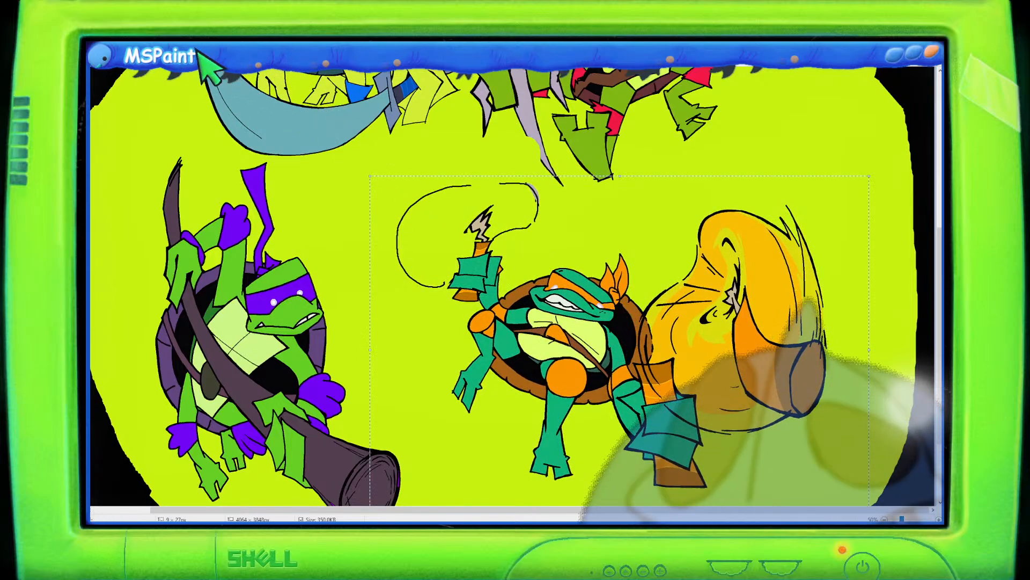
left_click(160, 46)
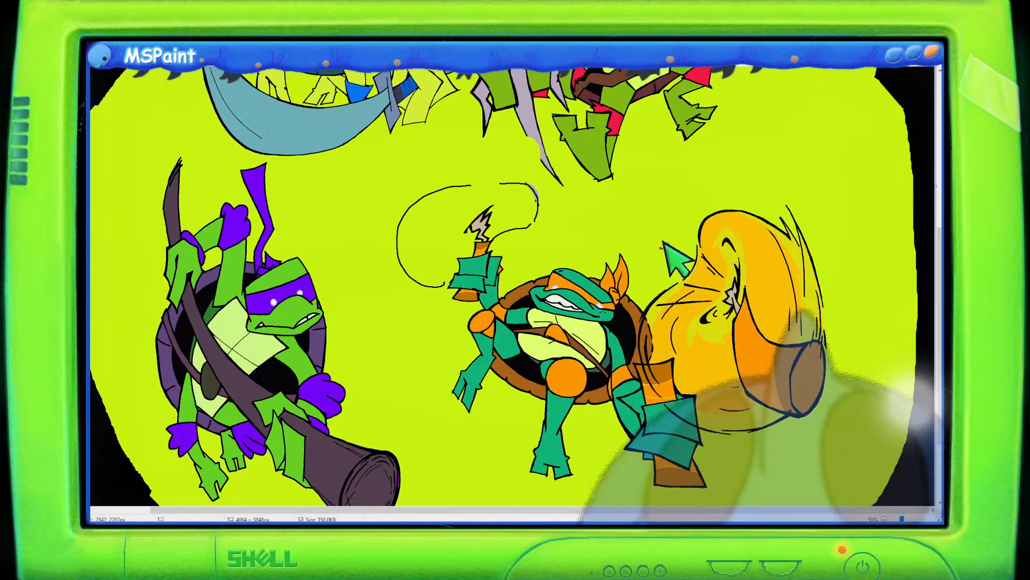
Try red guide strokes across the orange-masked turtle's weapon and beneath its large arm, then undo them.
mouse_move(660, 248)
left_mouse_down()
mouse_move(699, 374)
mouse_move(647, 398)
mouse_move(656, 377)
left_mouse_up()
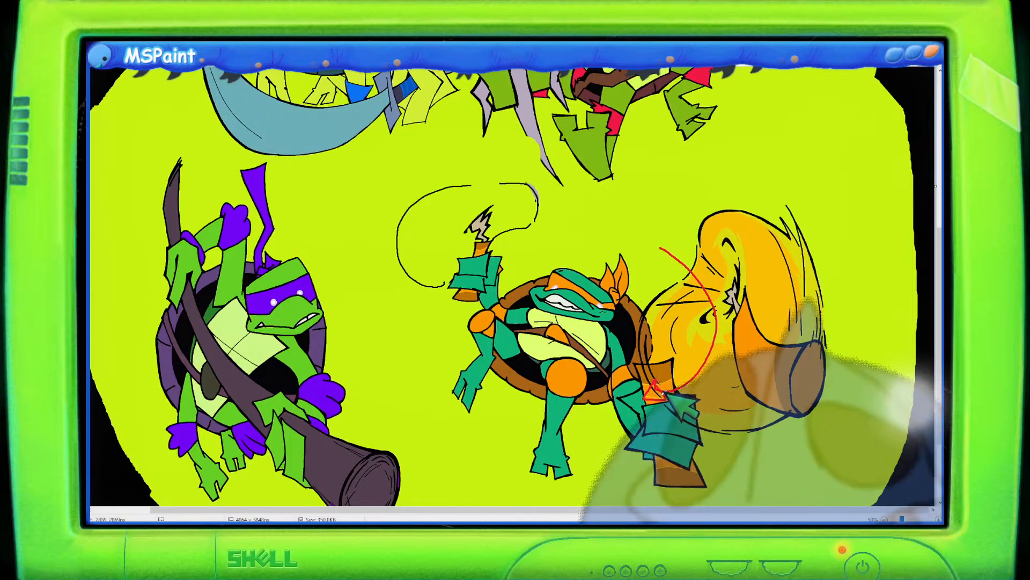
key("ctrl+z")
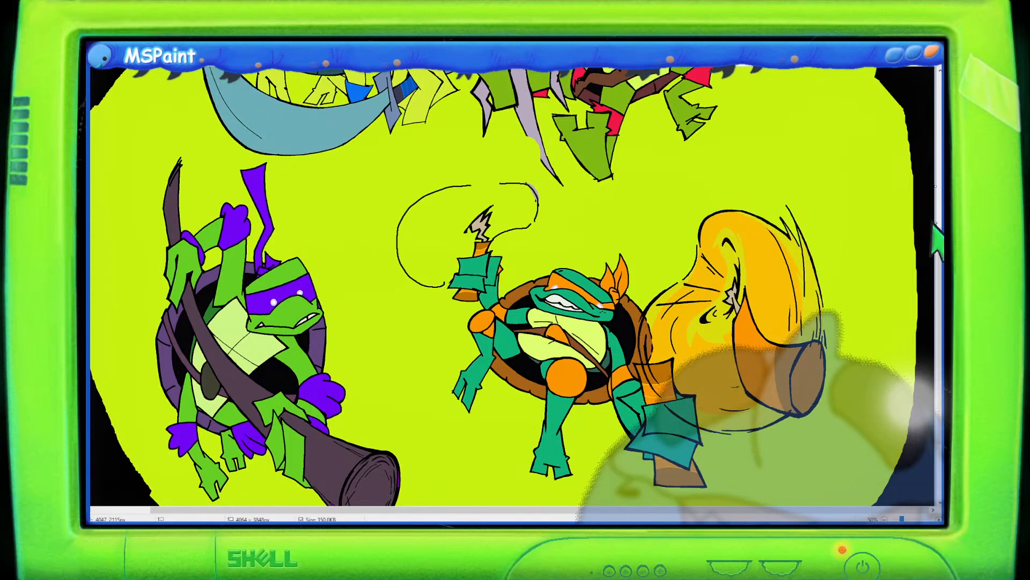
scroll(773, 247, "down", 5)
left_click_drag(598, 402, 636, 395)
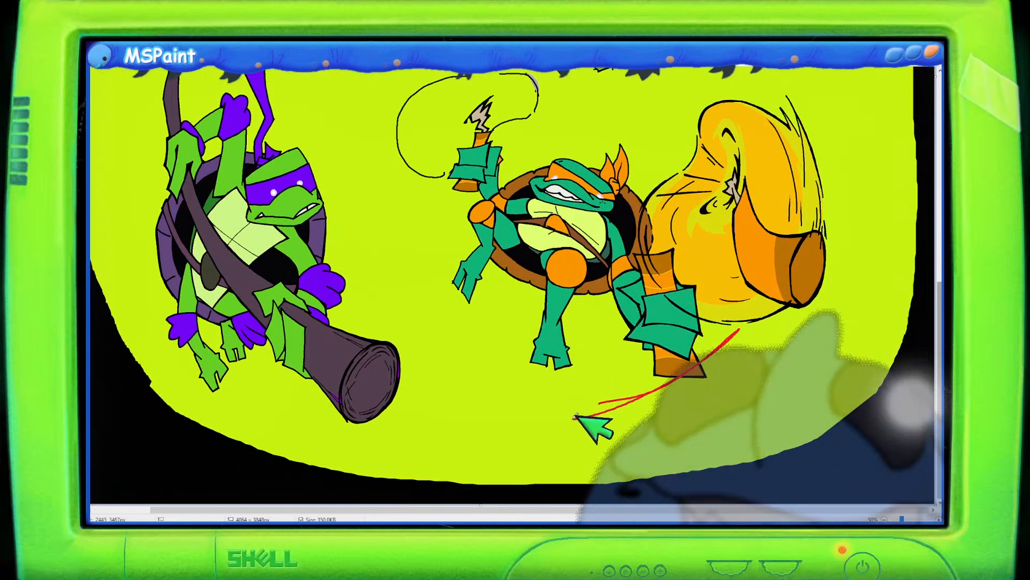
mouse_move(574, 416)
left_mouse_down()
mouse_move(722, 355)
mouse_move(607, 415)
left_mouse_up()
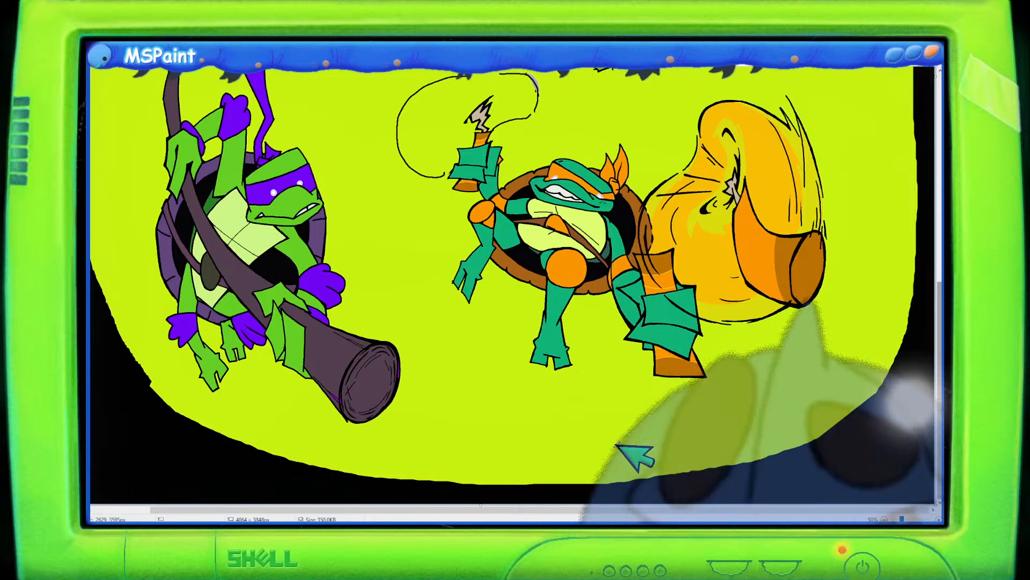
key("ctrl+z")
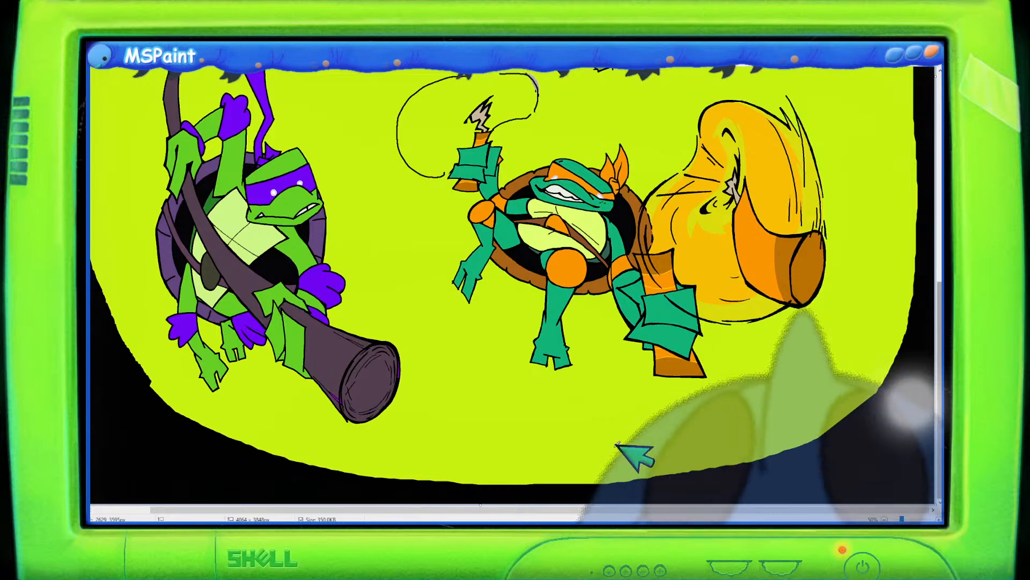
Examine the spacing and flow between the upper and lower pairs of coloured turtles across the whole composition.
scroll(617, 445, "up", 6)
scroll(617, 444, "down", 3)
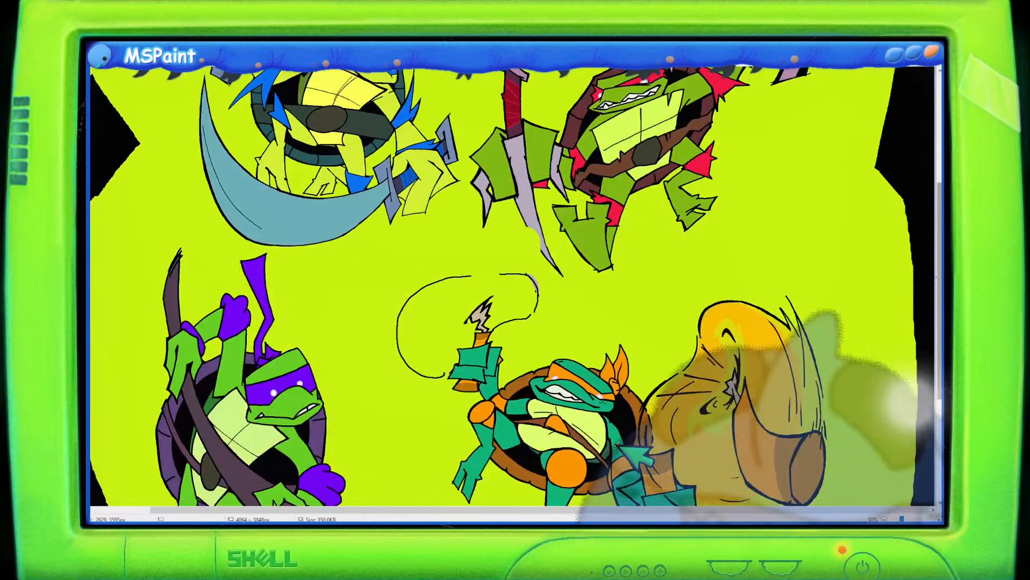
scroll(618, 444, "down", 3)
scroll(571, 465, "up", 3)
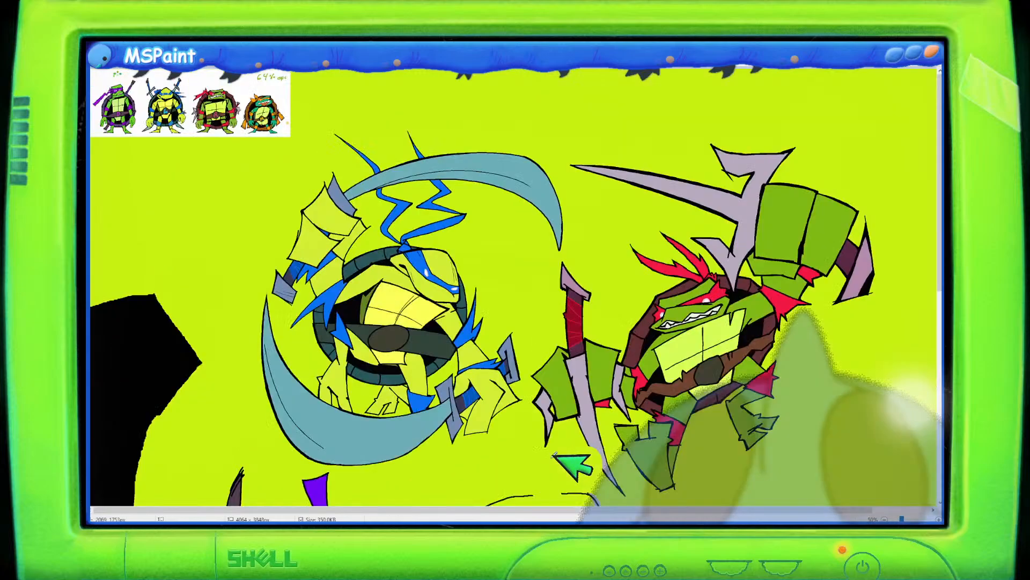
scroll(554, 455, "down", 5)
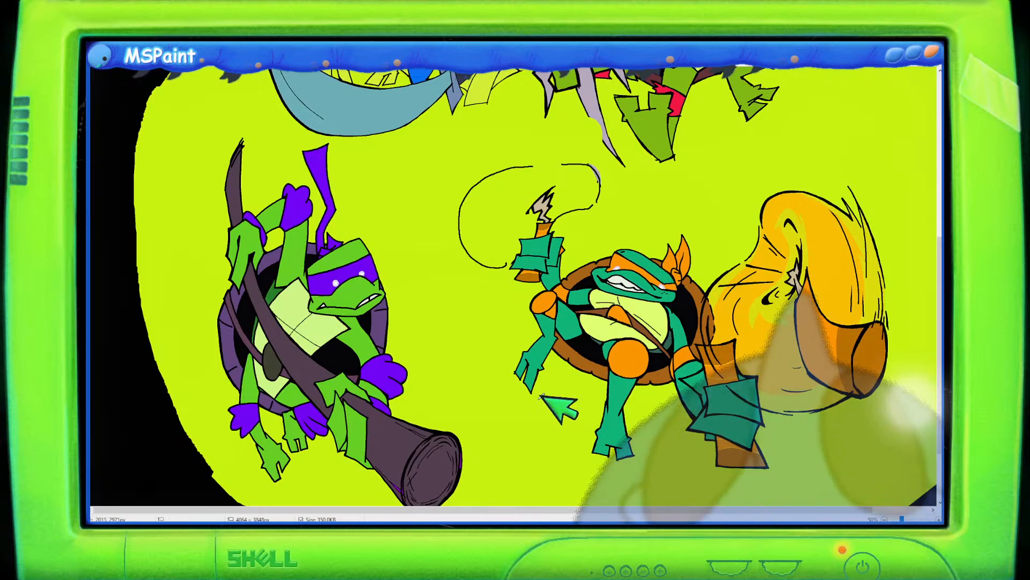
scroll(540, 395, "down", 2)
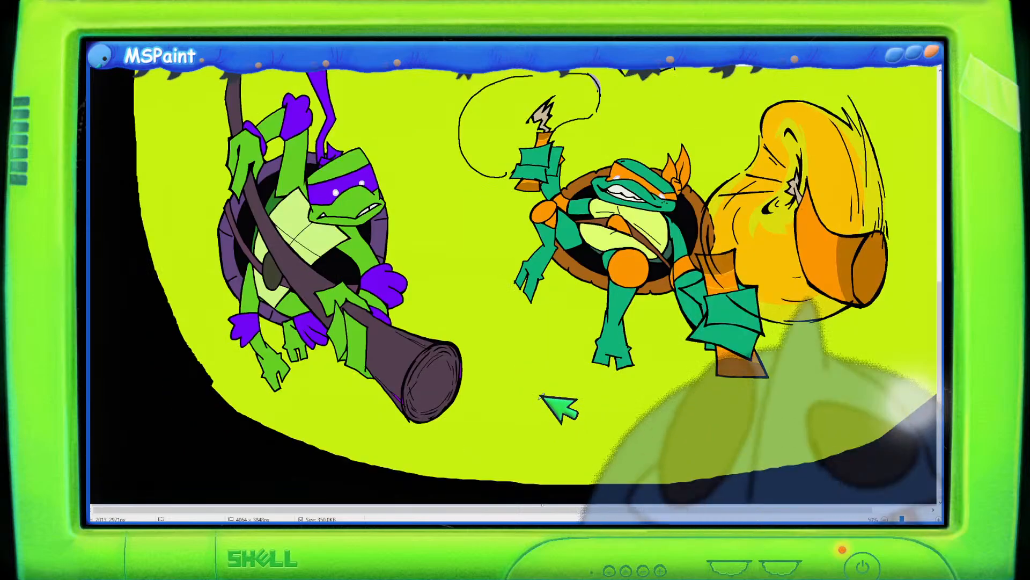
scroll(541, 396, "up", 2)
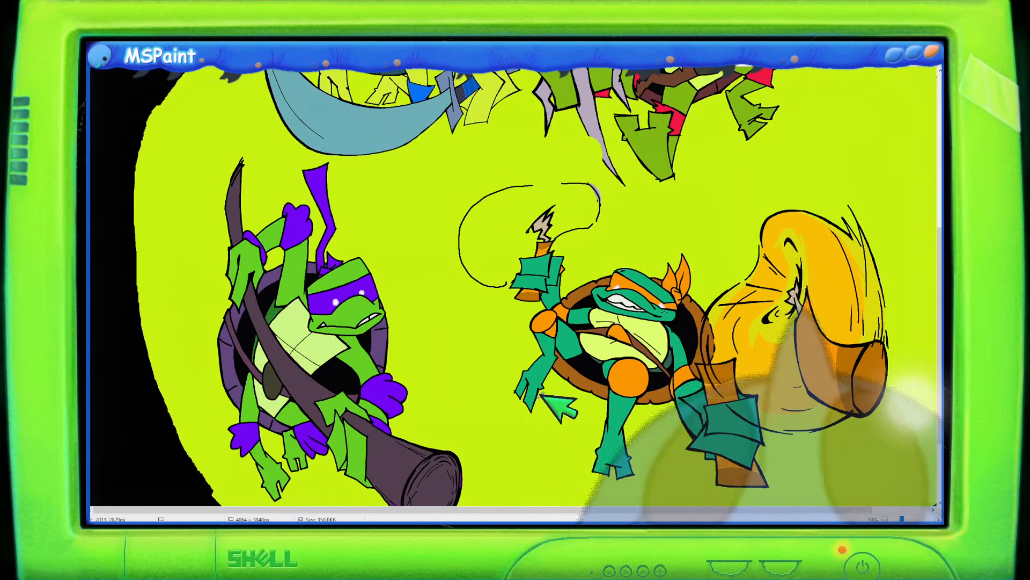
scroll(542, 395, "down", 1)
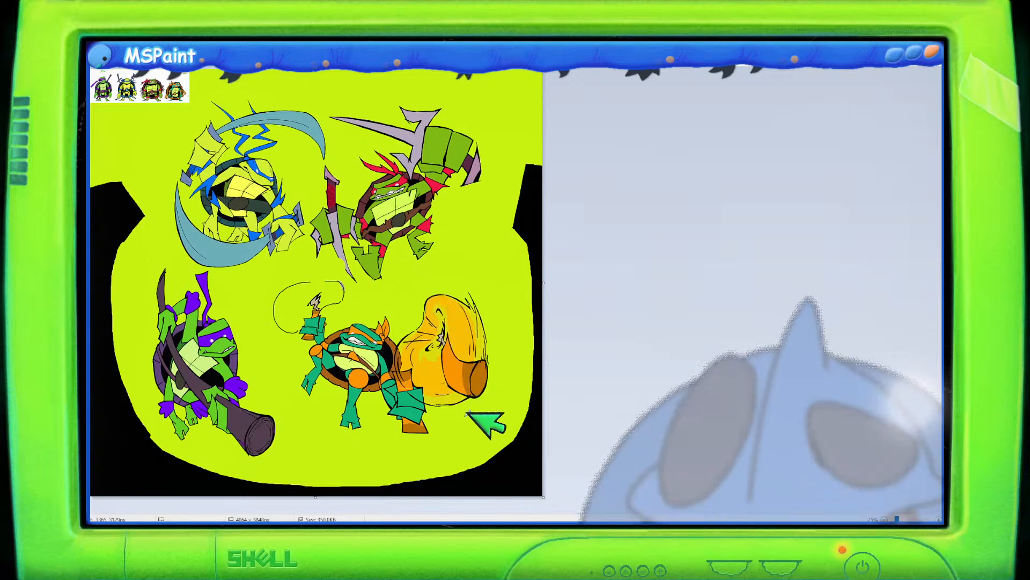
scroll(486, 424, "up", 1)
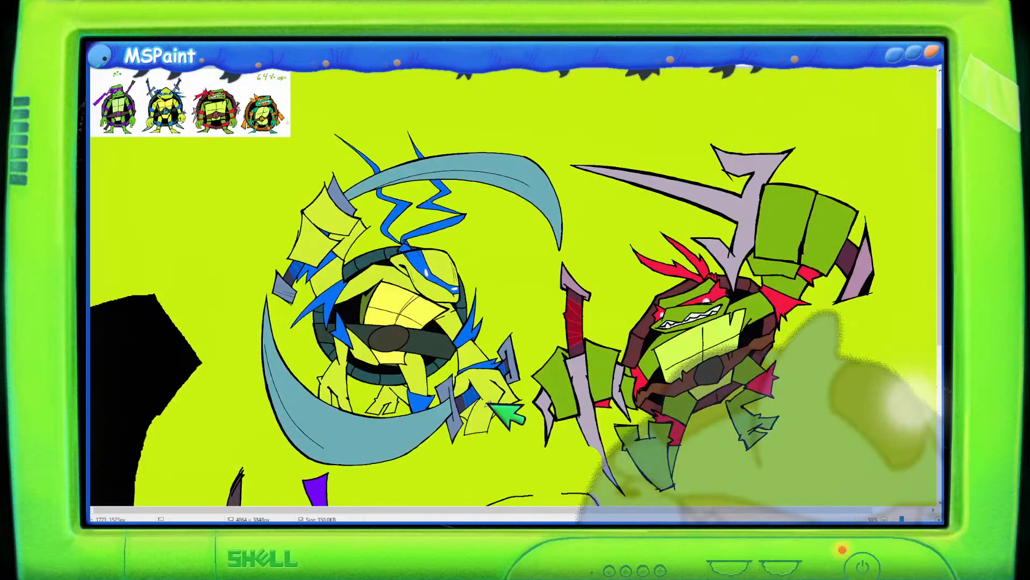
Draw red direction arrows along the orange-masked turtle's large curved weapon and the purple-masked turtle's staff, pointing outward past their ends.
scroll(494, 414, "down", 5)
left_click_drag(410, 509, 500, 521)
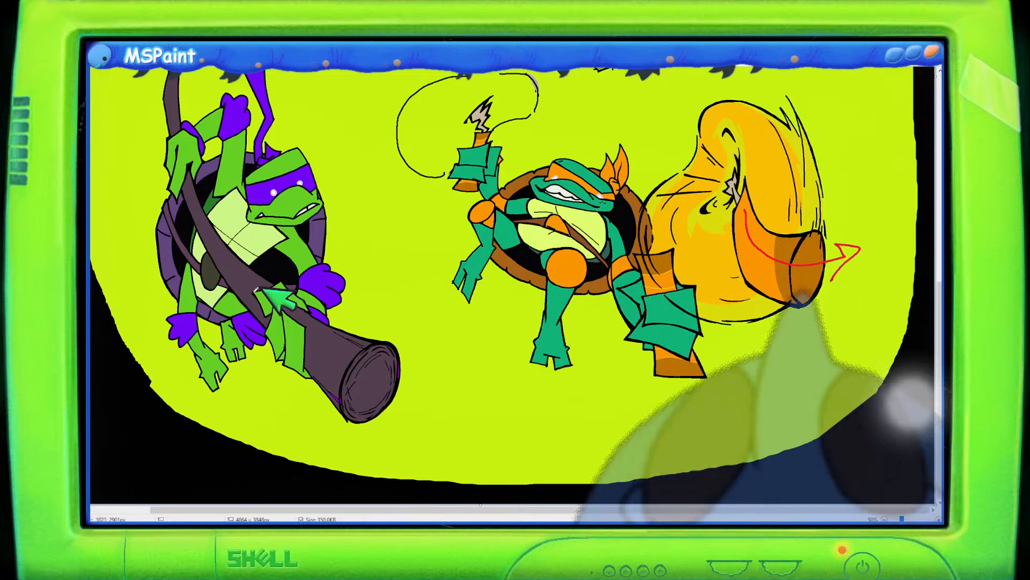
mouse_move(228, 268)
left_mouse_down()
mouse_move(425, 428)
mouse_move(429, 414)
mouse_move(416, 398)
left_mouse_up()
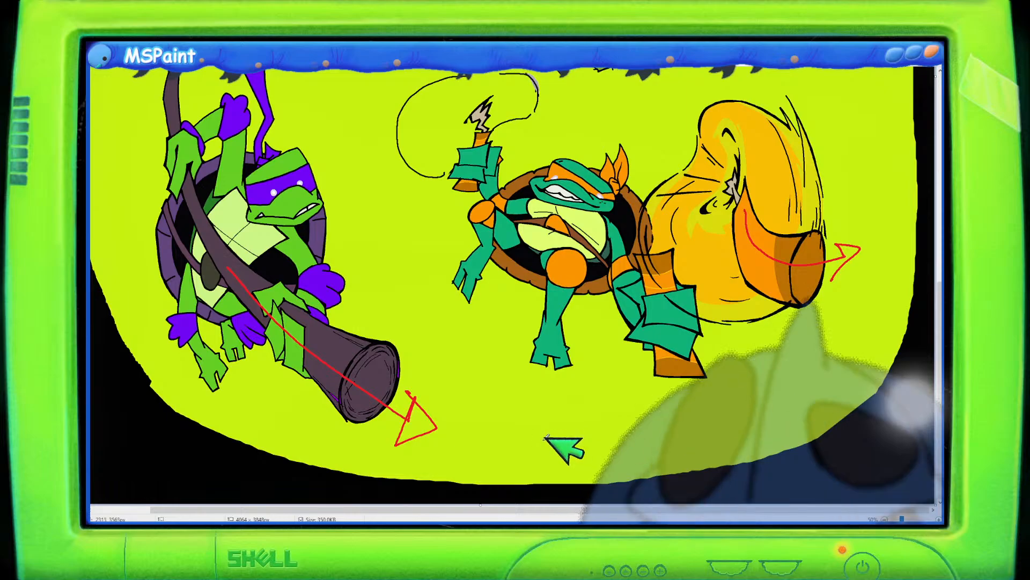
Undo the red direction arrows, then try a downward arrow from the orange weapon and a curve linking both lower weapons, undoing each.
key("ctrl+z")
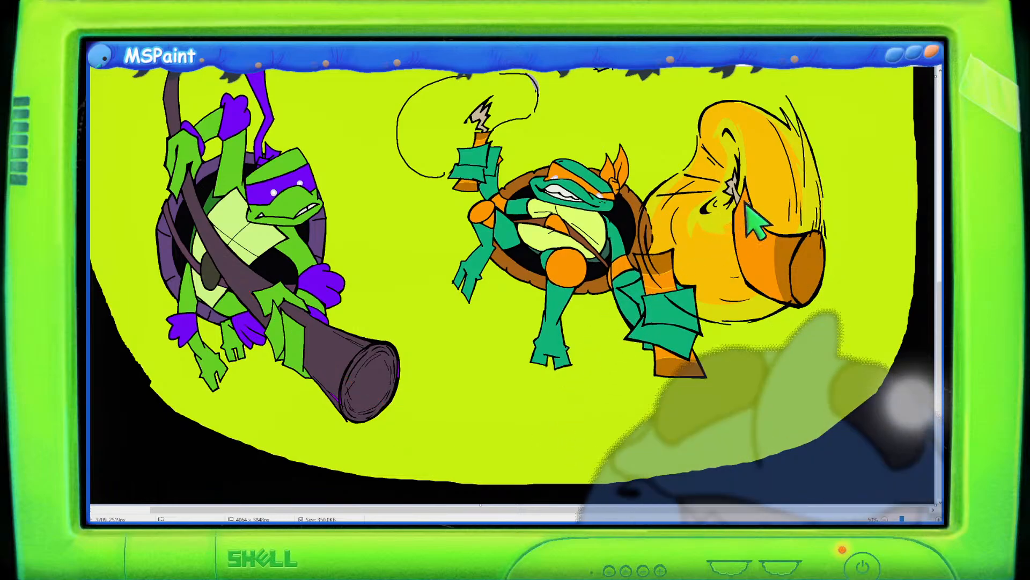
left_click_drag(742, 185, 767, 271)
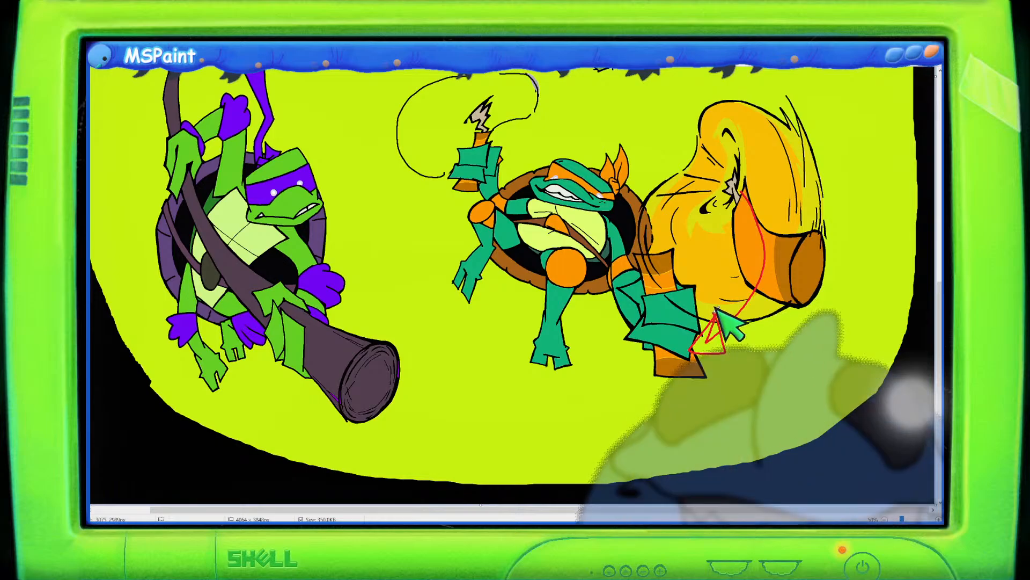
key("ctrl+z")
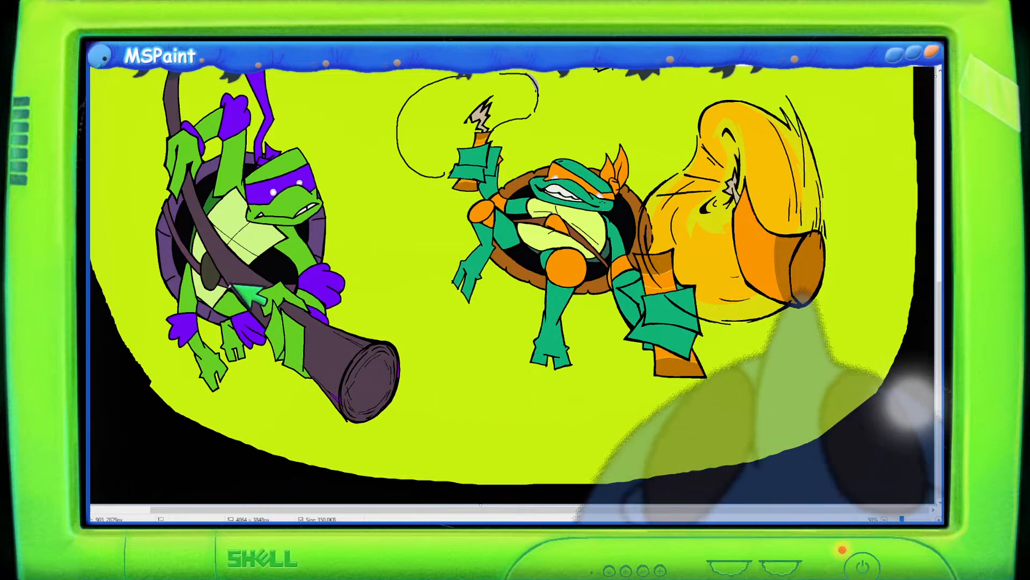
mouse_move(215, 228)
left_mouse_down()
mouse_move(279, 295)
mouse_move(526, 379)
mouse_move(756, 259)
mouse_move(777, 214)
left_mouse_up()
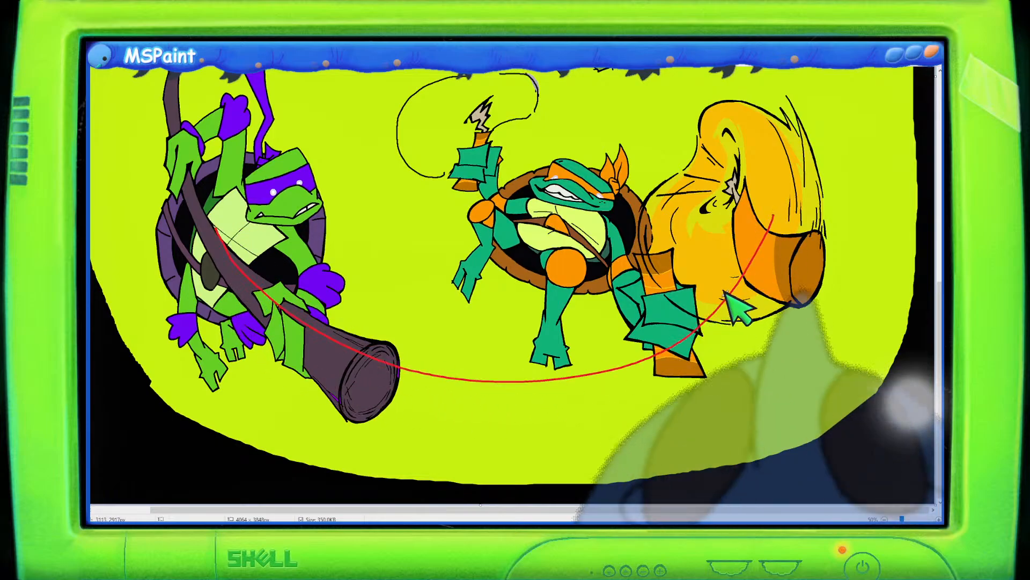
key("ctrl+z")
Outline the purple-masked turtle with a freehand selection and cut it from the lower left of the composition.
scroll(727, 278, "down", 1)
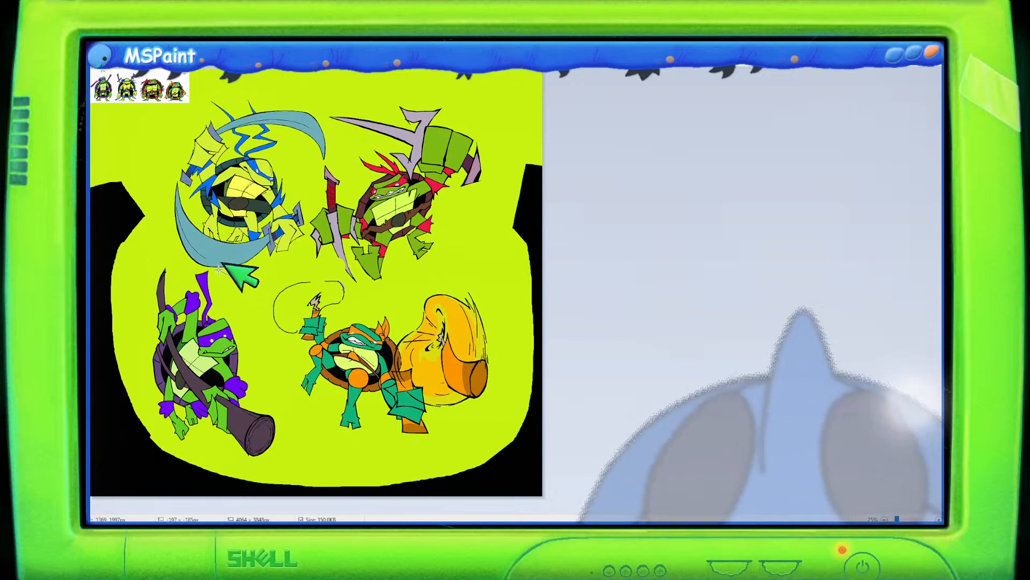
mouse_move(182, 263)
left_mouse_down()
mouse_move(130, 293)
mouse_move(126, 358)
mouse_move(174, 450)
mouse_move(214, 464)
mouse_move(280, 463)
mouse_move(310, 422)
mouse_move(243, 298)
left_mouse_up()
key("Delete")
scroll(483, 336, "up", 1)
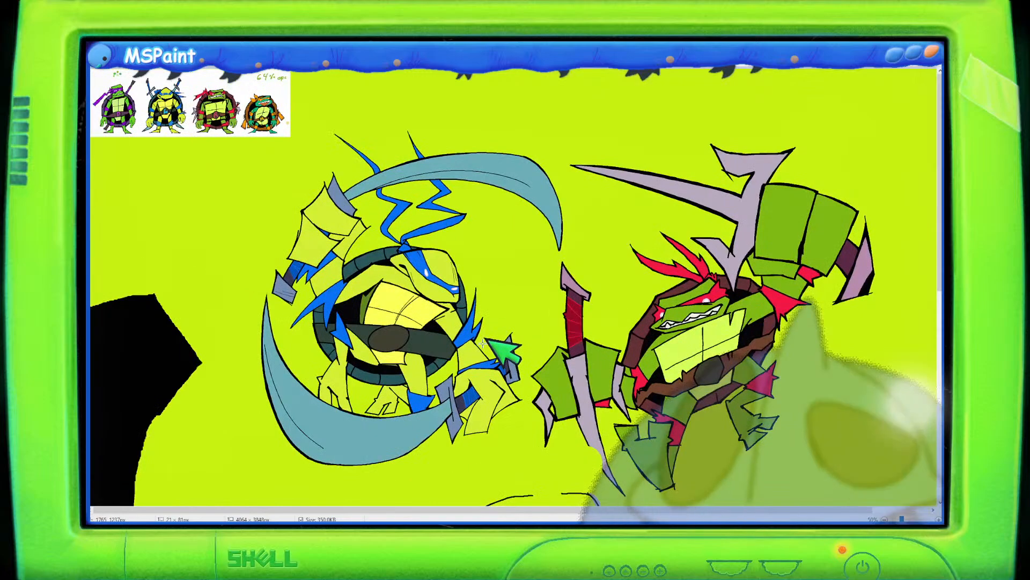
scroll(483, 335, "down", 4)
scroll(551, 264, "down", 1)
scroll(551, 265, "down", 1)
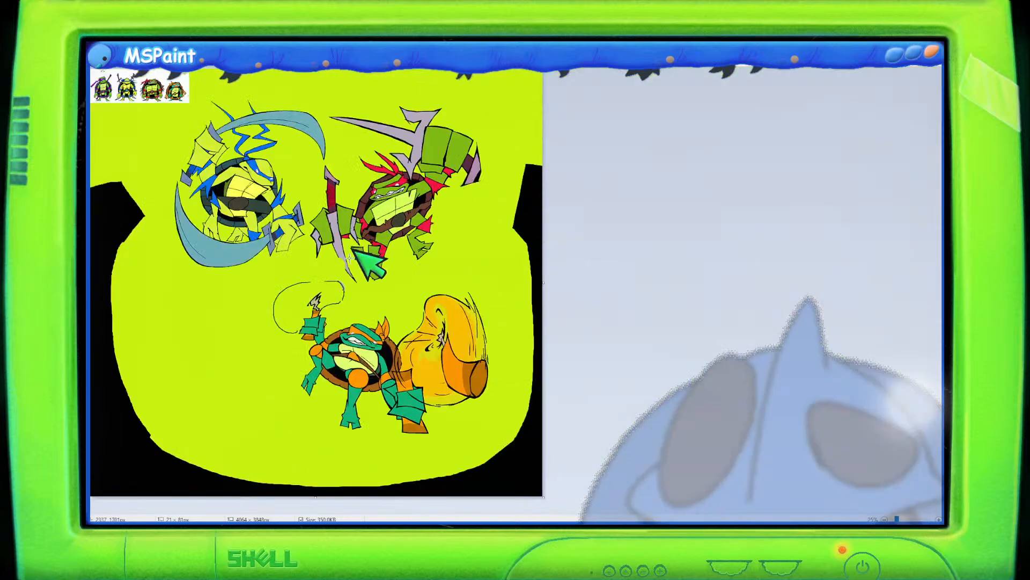
Select the orange-masked turtle with its weapon and move it into the empty lower-left area of the green background.
mouse_move(344, 279)
left_mouse_down()
mouse_move(297, 275)
mouse_move(263, 290)
mouse_move(256, 320)
mouse_move(278, 348)
mouse_move(292, 402)
mouse_move(381, 446)
mouse_move(470, 429)
mouse_move(505, 377)
mouse_move(506, 316)
mouse_move(484, 286)
mouse_move(444, 278)
mouse_move(360, 300)
left_mouse_up()
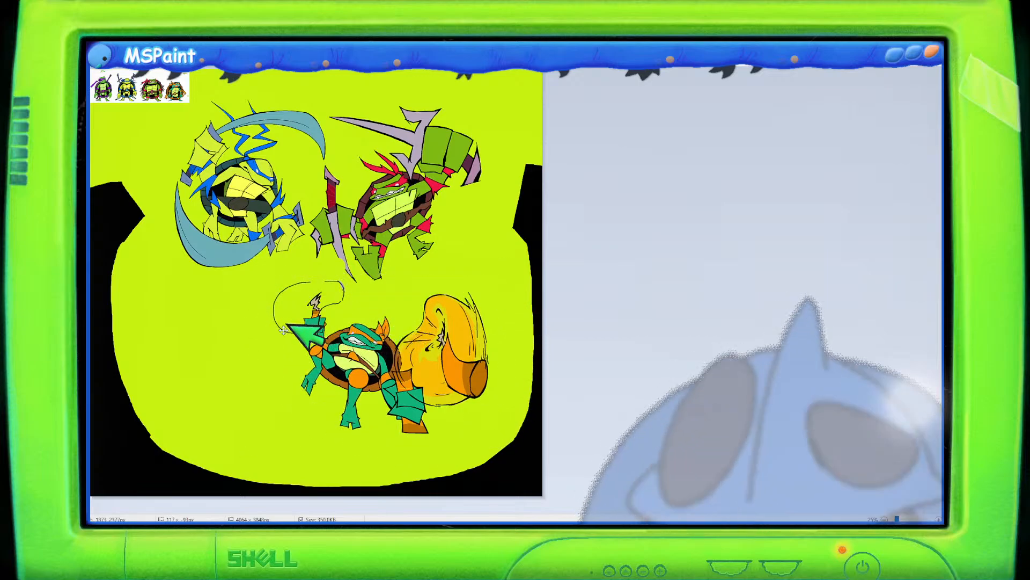
mouse_move(223, 327)
left_mouse_down()
mouse_move(209, 321)
mouse_move(256, 315)
mouse_move(240, 321)
left_mouse_up()
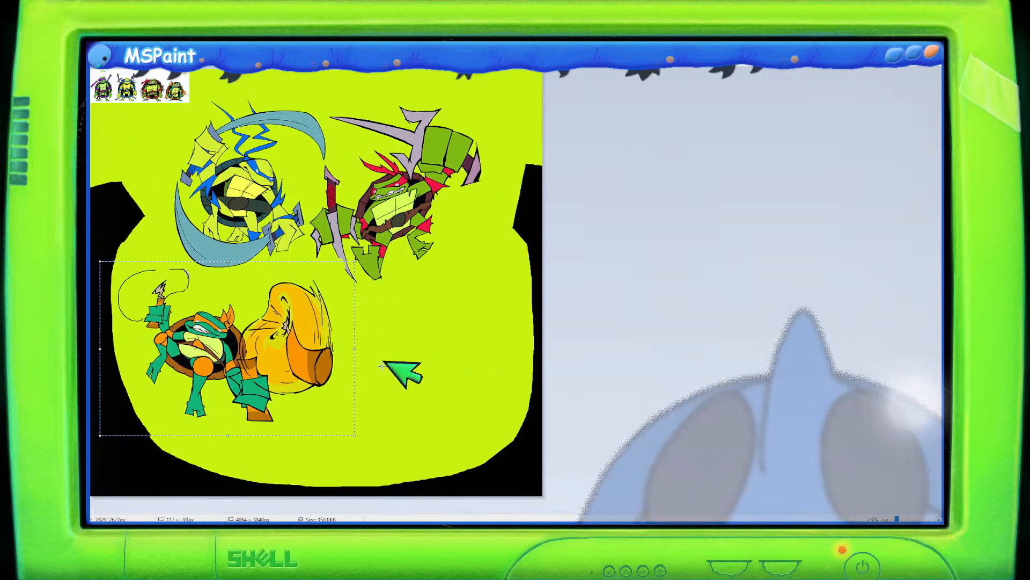
left_click(449, 337)
Paste the purple-masked turtle, flip it horizontally and place it below the red-masked turtle, with its staff pointing towards the orange-masked turtle.
key("ctrl+v")
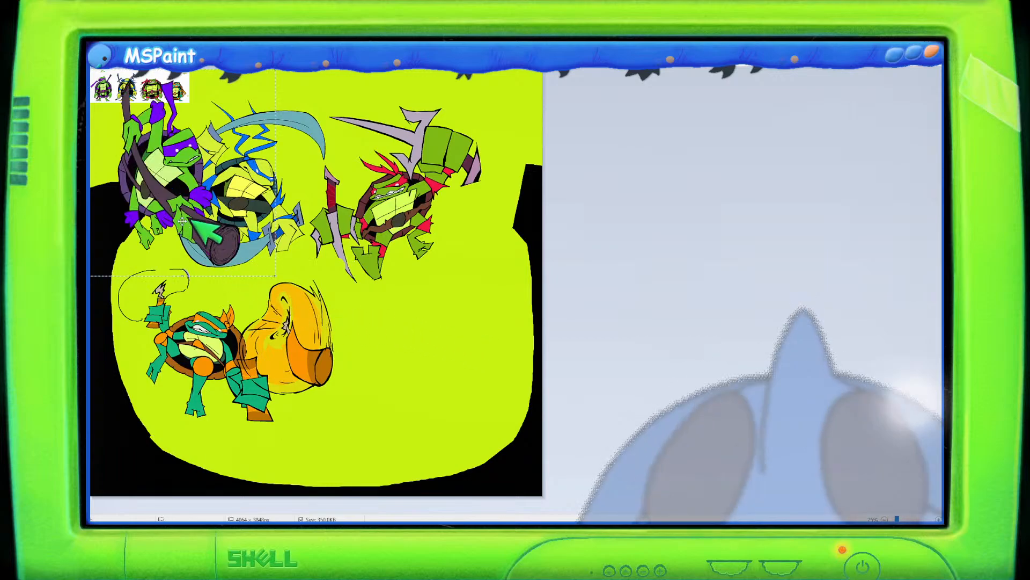
mouse_move(157, 191)
left_mouse_down()
mouse_move(443, 375)
mouse_move(430, 369)
left_mouse_up()
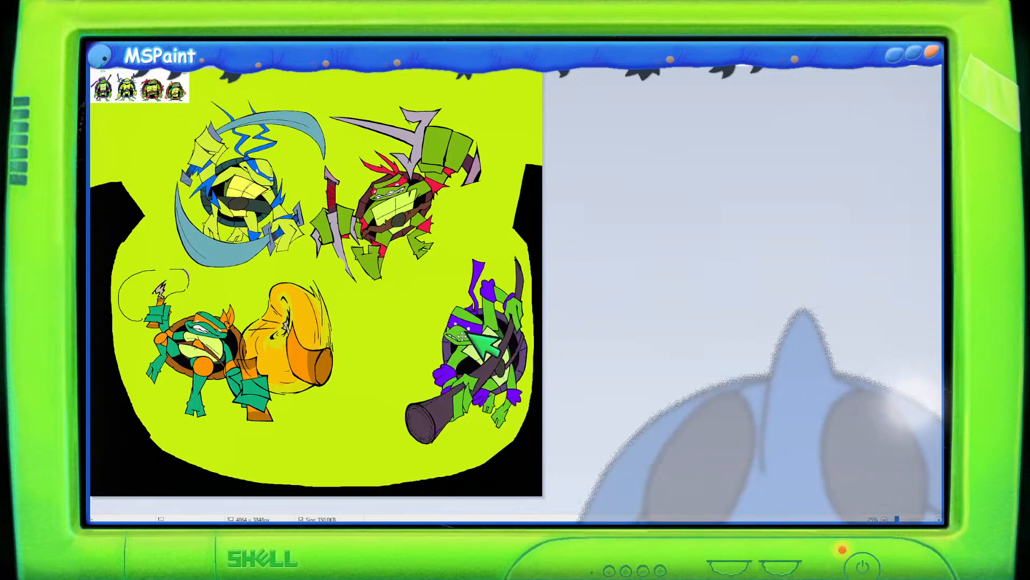
left_click_drag(490, 349, 466, 318)
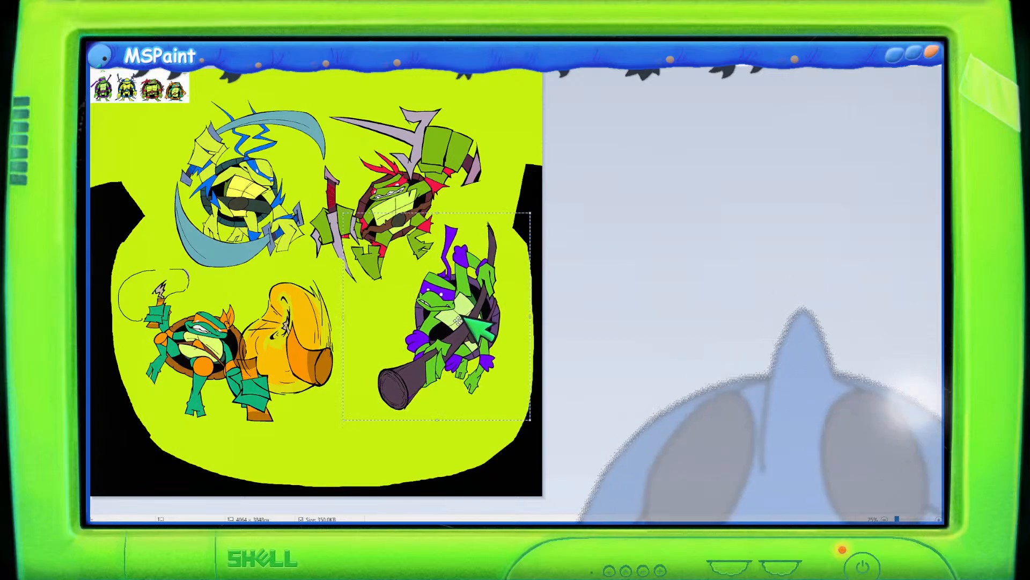
Examine the swapped lower pair of turtles up close and against the whole composition.
scroll(459, 321, "up", 1, "ctrl")
scroll(459, 321, "down", 3)
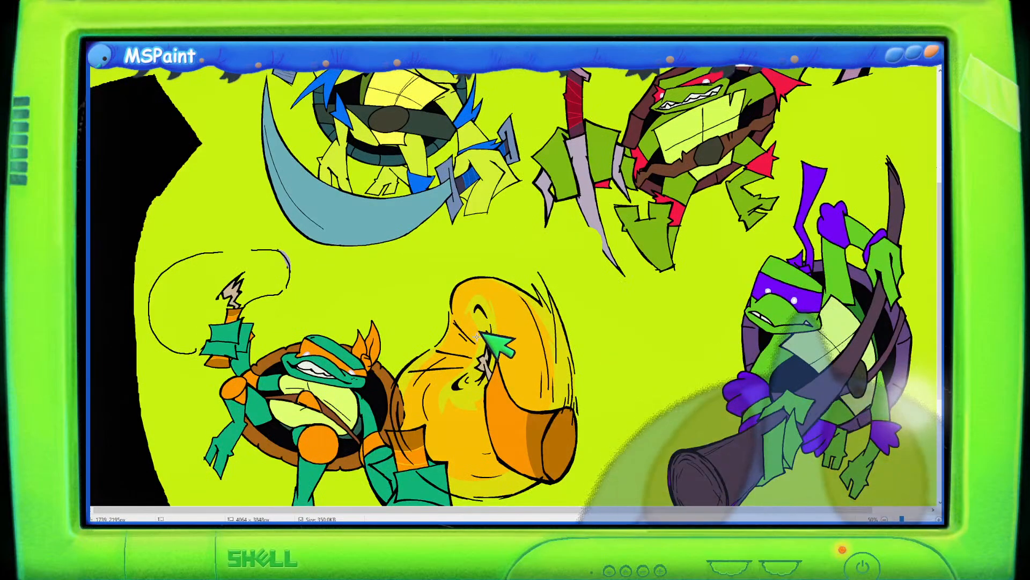
scroll(477, 337, "up", 1, "ctrl")
scroll(477, 337, "down", 3)
scroll(477, 337, "down", 2)
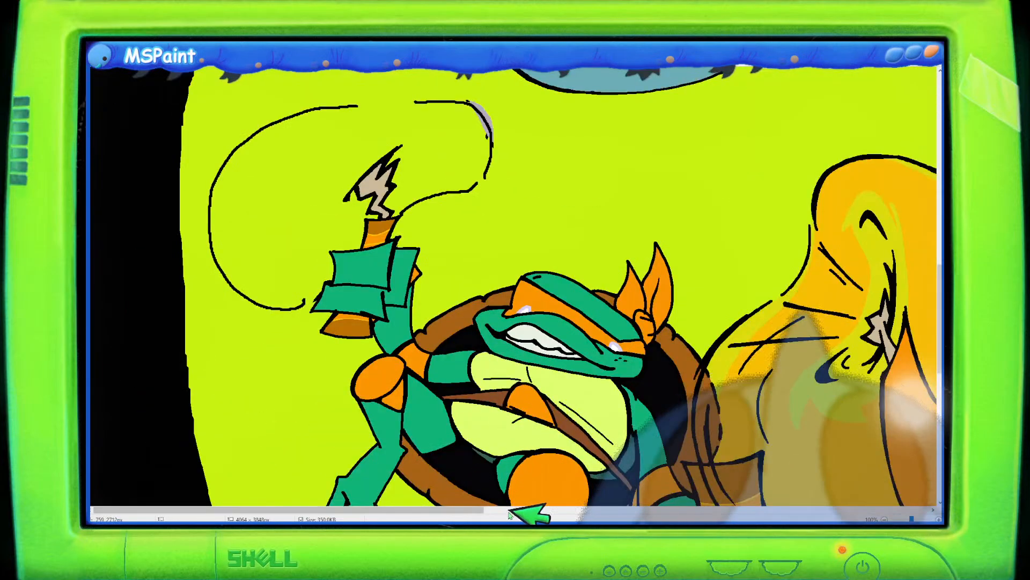
left_click_drag(470, 511, 897, 516)
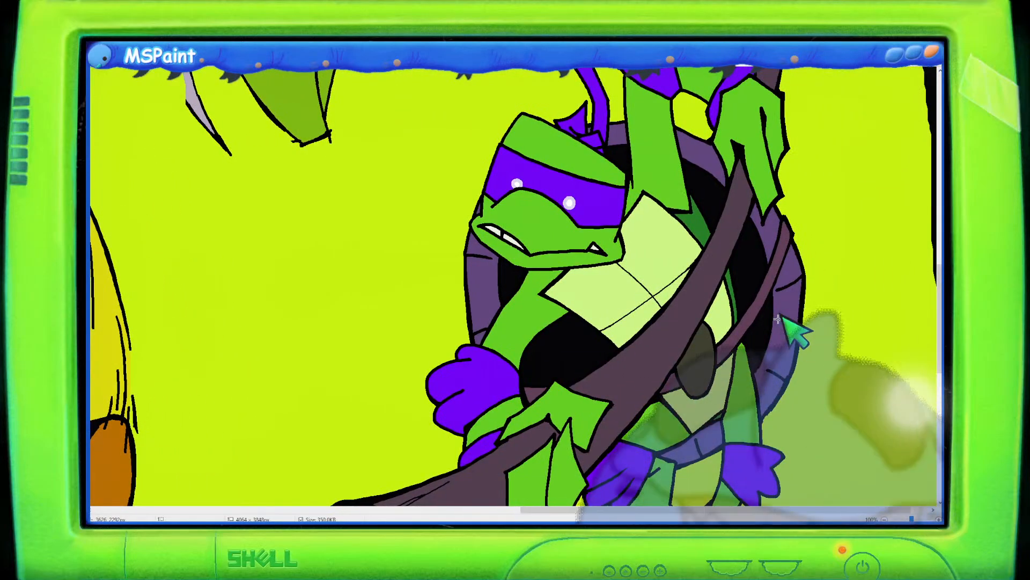
scroll(758, 304, "down", 1)
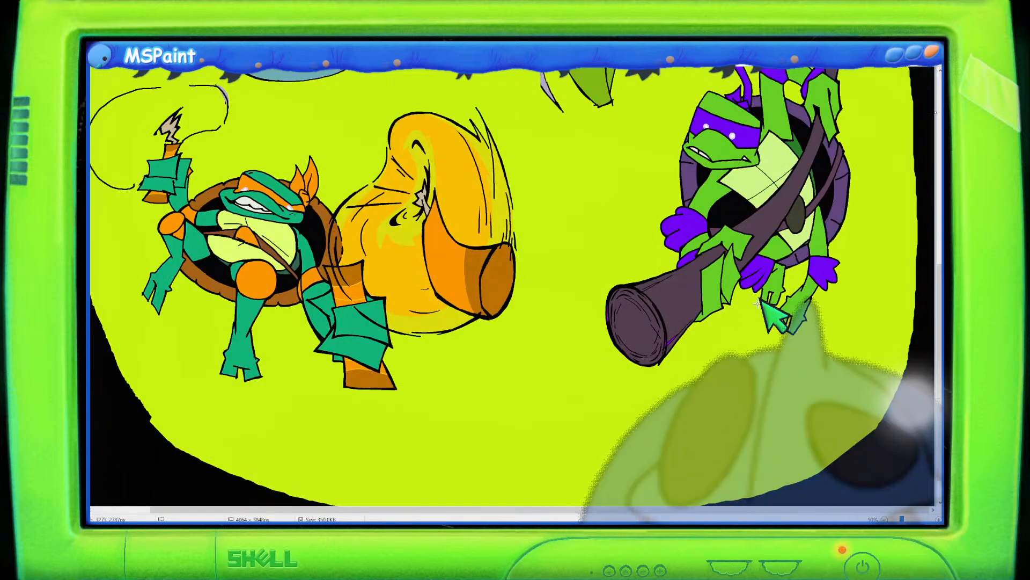
scroll(762, 300, "down", 1)
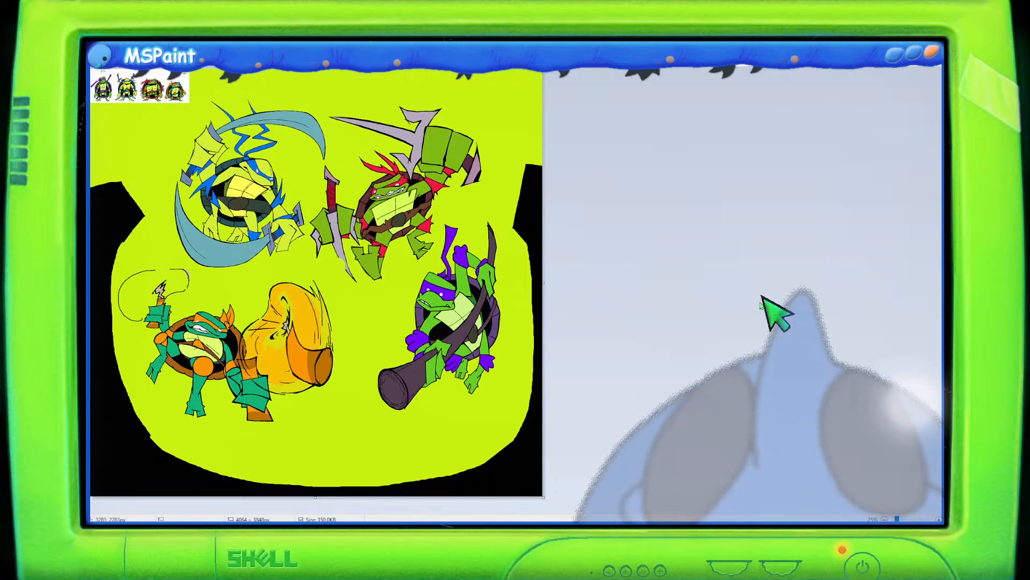
Compare the swapped and original arrangements by undoing and redoing, and restore the purple- and orange-masked turtles to their original places.
key("ctrl+z")
key("ctrl+y")
key("ctrl+y")
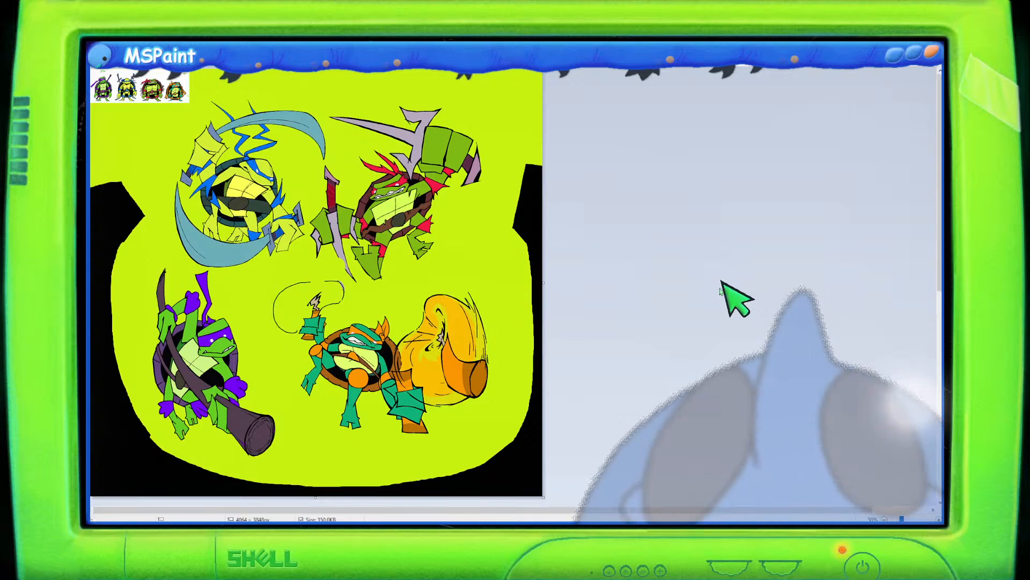
Clean the stray marks beside the right-hand curve of the orange-masked turtle's looping weapon outline.
scroll(732, 293, "up", 2)
scroll(728, 292, "up", 2)
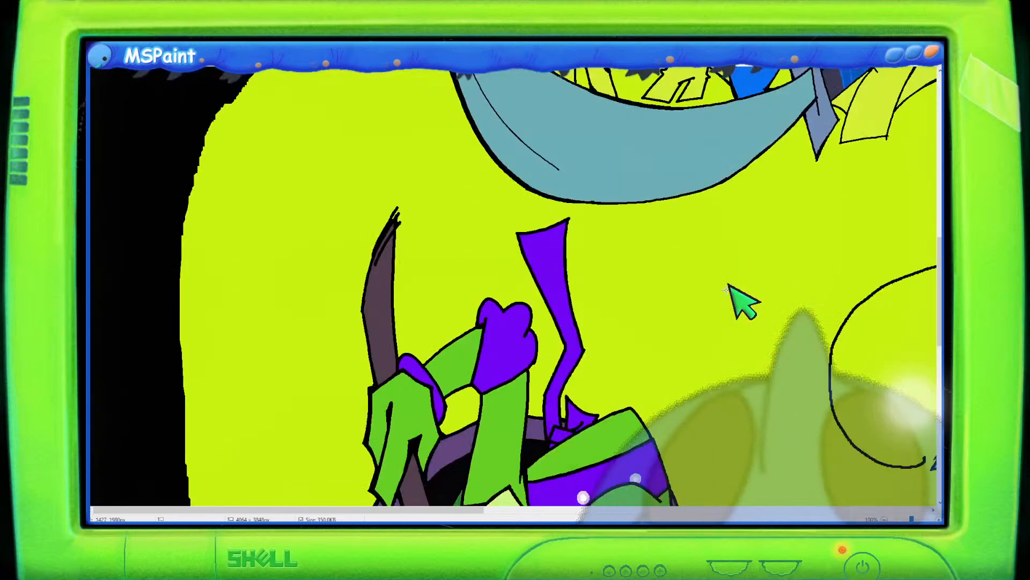
left_click_drag(468, 511, 691, 510)
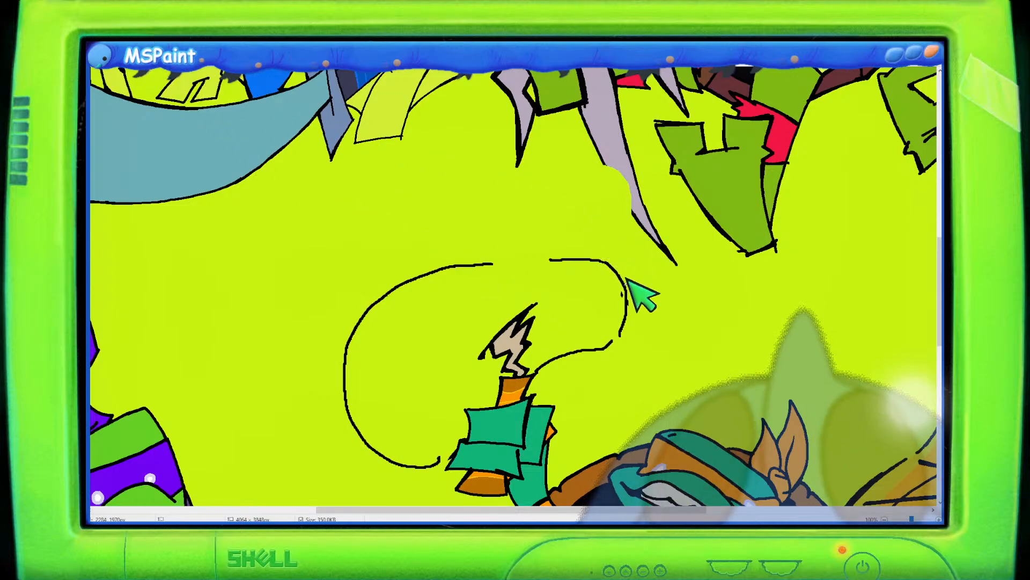
left_click_drag(627, 280, 628, 296)
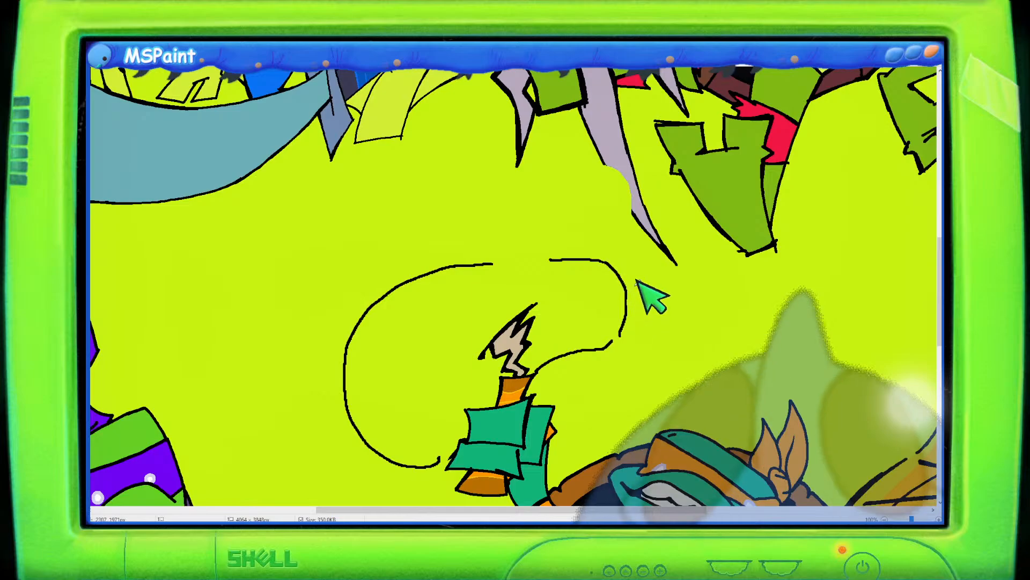
Draw curved black contour lines inside both sides of the orange-masked turtle's looping weapon outline, undoing and redrawing unsatisfactory strokes.
scroll(644, 287, "down", 2)
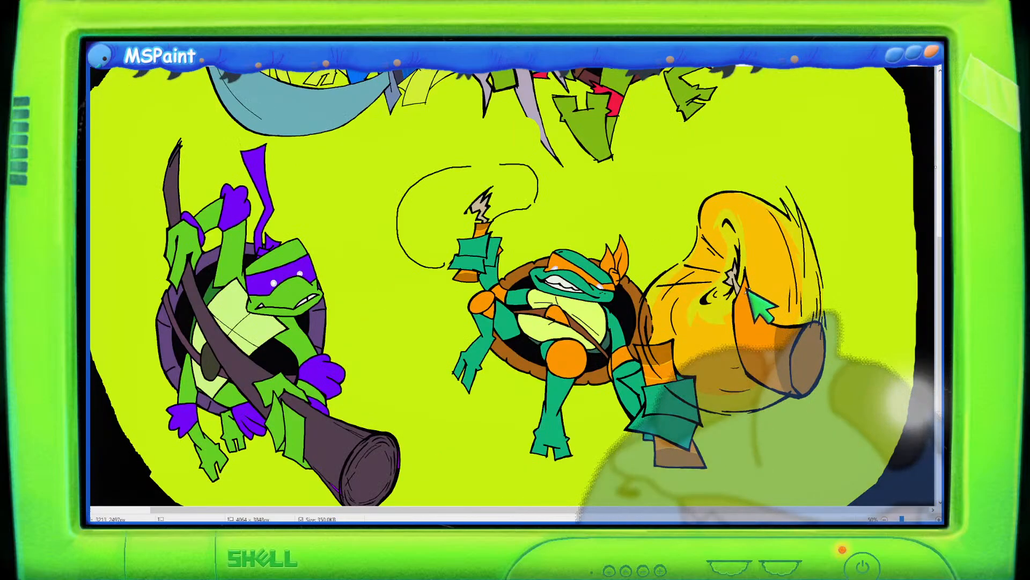
left_click_drag(400, 194, 475, 200)
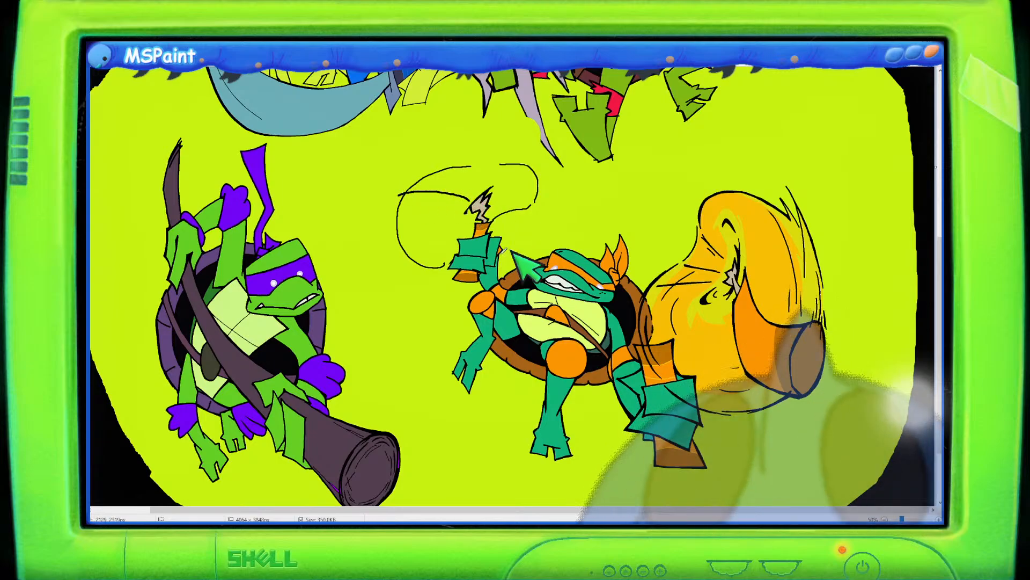
left_click_drag(400, 194, 438, 217)
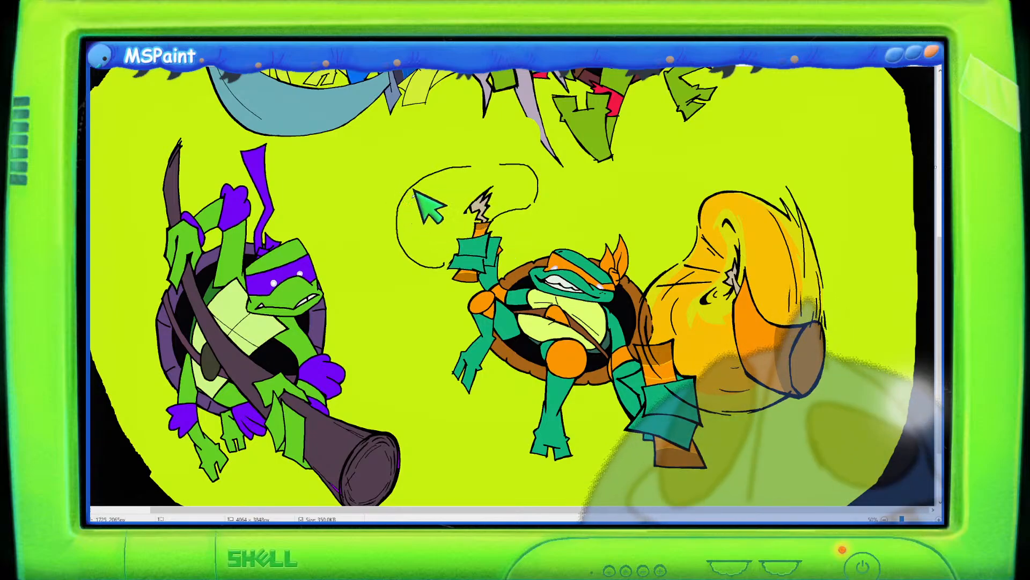
key("ctrl+z")
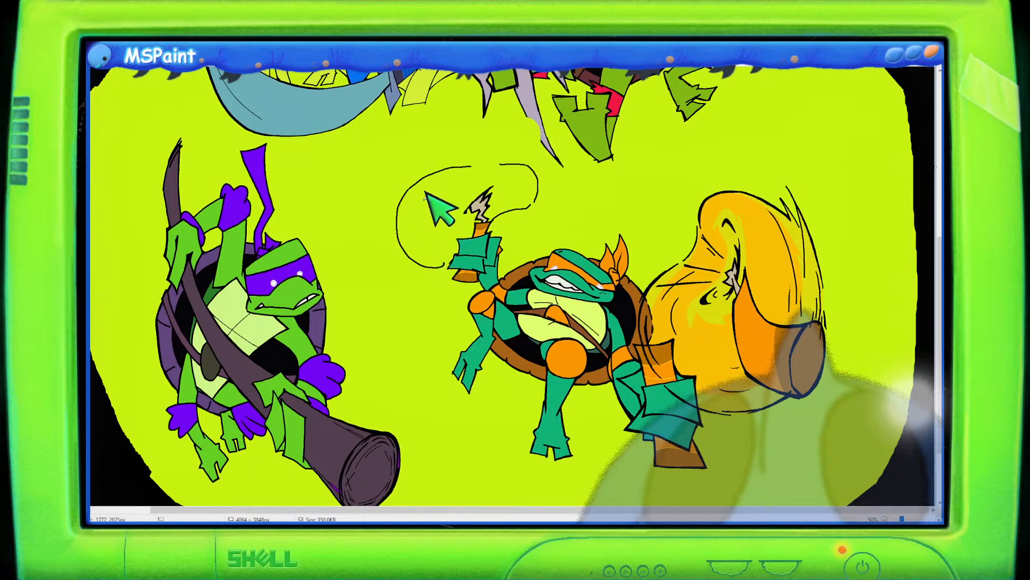
left_click_drag(403, 209, 424, 220)
key("ctrl+z")
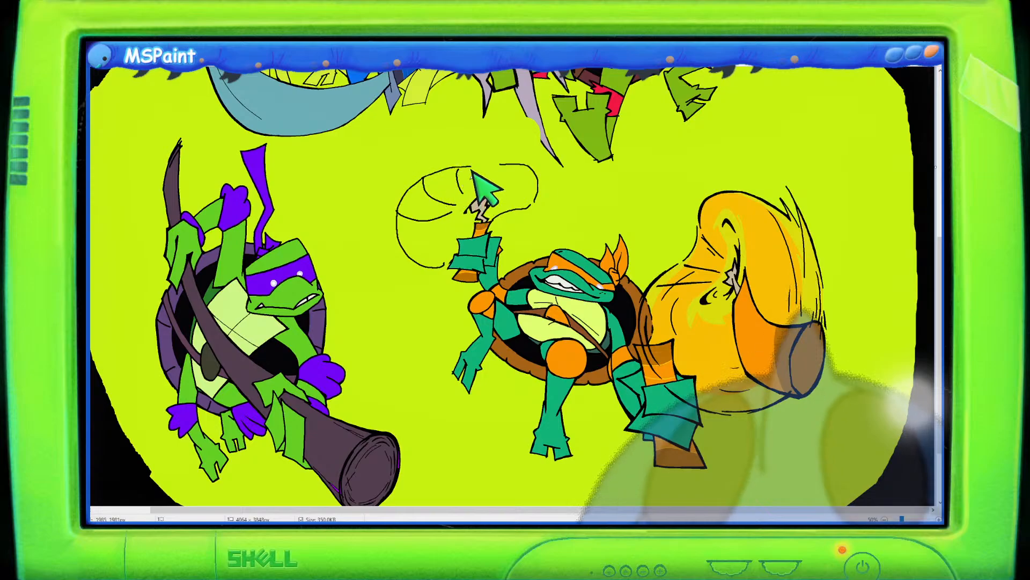
mouse_move(515, 171)
left_mouse_down()
mouse_move(526, 205)
mouse_move(542, 177)
mouse_move(535, 208)
left_mouse_up()
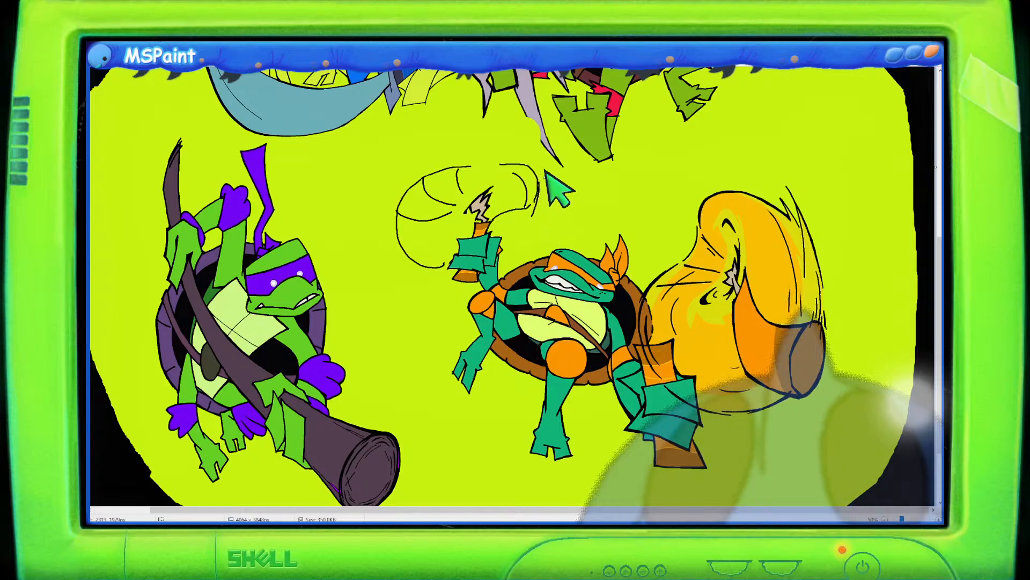
Draw a short black line joining the outer ends of the two left contour curves inside the looping weapon outline.
scroll(552, 181, "up", 1, "ctrl")
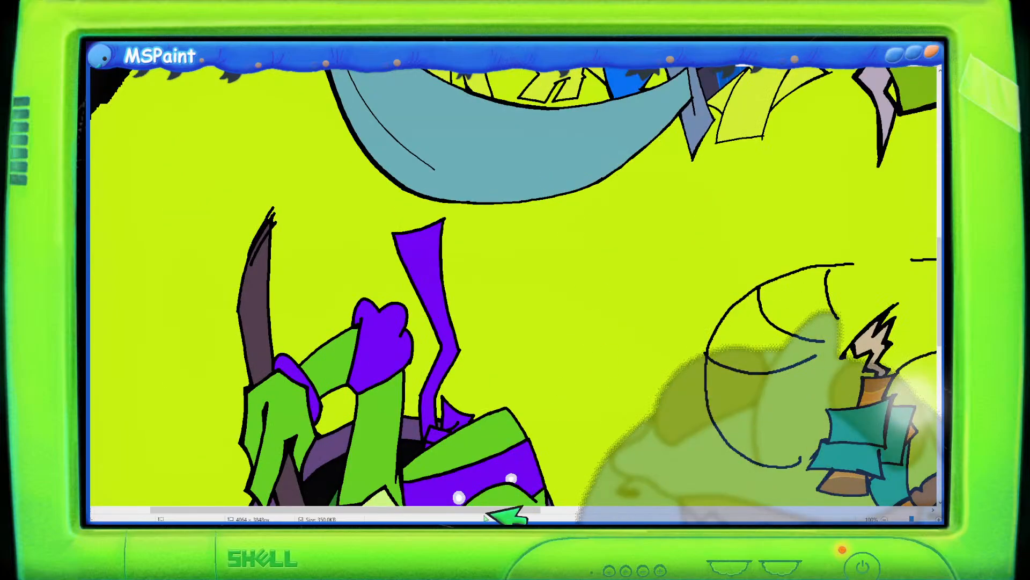
left_click_drag(487, 512, 657, 509)
scroll(657, 477, "down", 2)
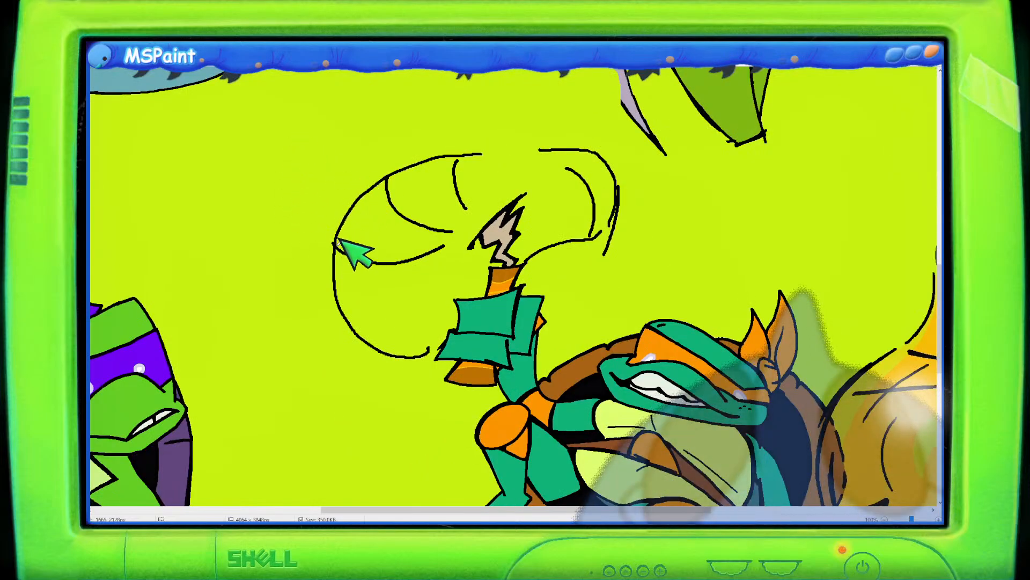
left_click_drag(337, 242, 379, 183)
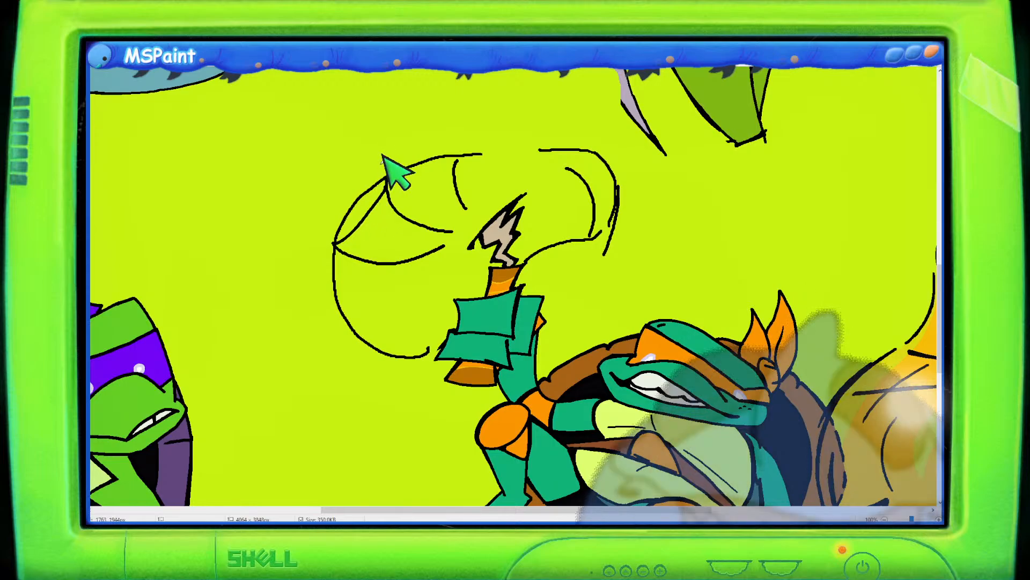
Try red circles around the blue-masked turtle's raised hand and the red-masked turtle's two weapon hands, undoing each mark.
scroll(385, 158, "down", 1)
scroll(627, 180, "down", 2)
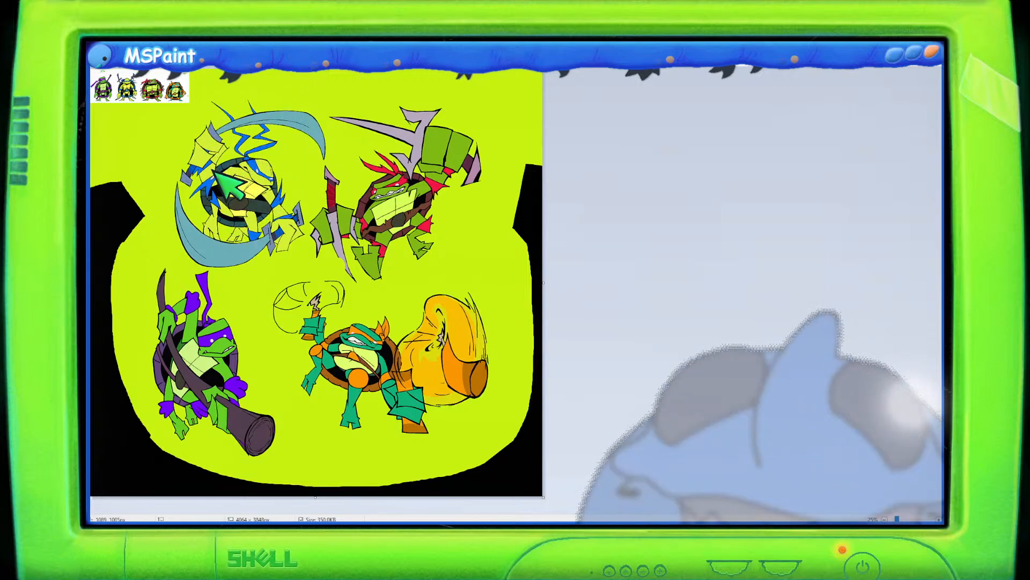
mouse_move(196, 120)
left_mouse_down()
mouse_move(238, 135)
mouse_move(202, 164)
mouse_move(231, 134)
left_mouse_up()
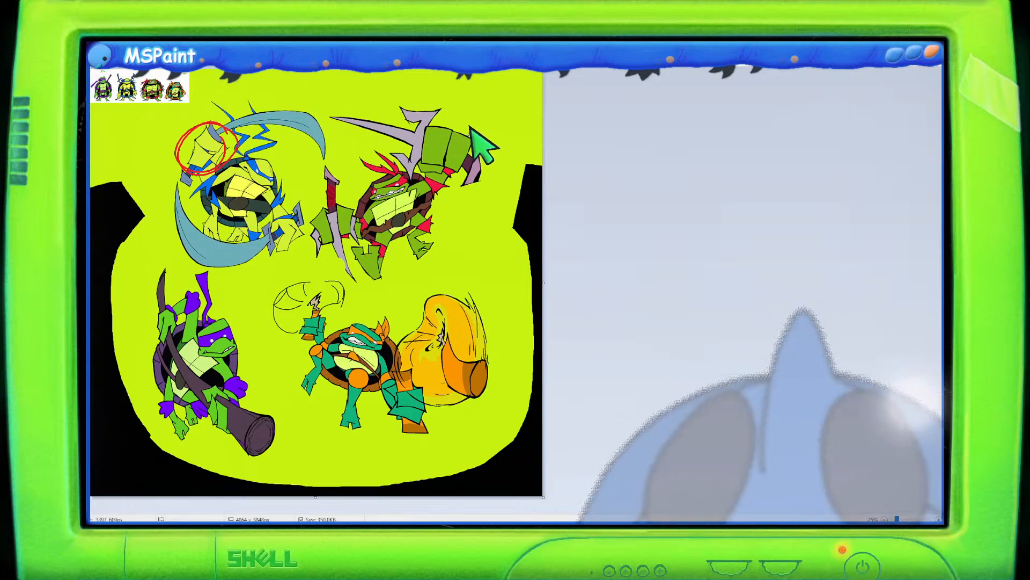
key("ctrl+z")
mouse_move(434, 129)
left_mouse_down()
mouse_move(400, 164)
mouse_move(472, 153)
mouse_move(442, 179)
left_mouse_up()
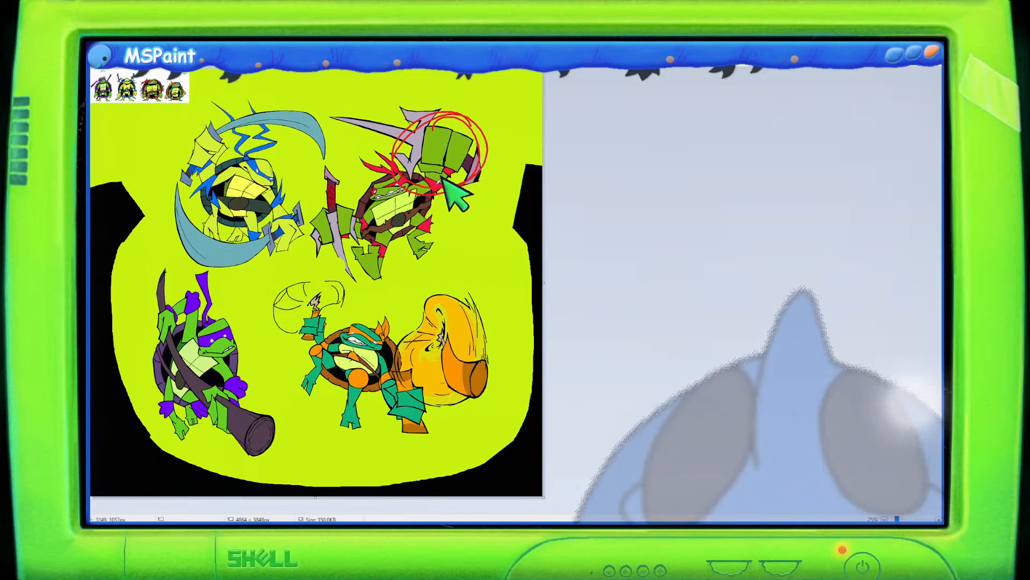
key("ctrl+z")
left_click_drag(351, 192, 316, 198)
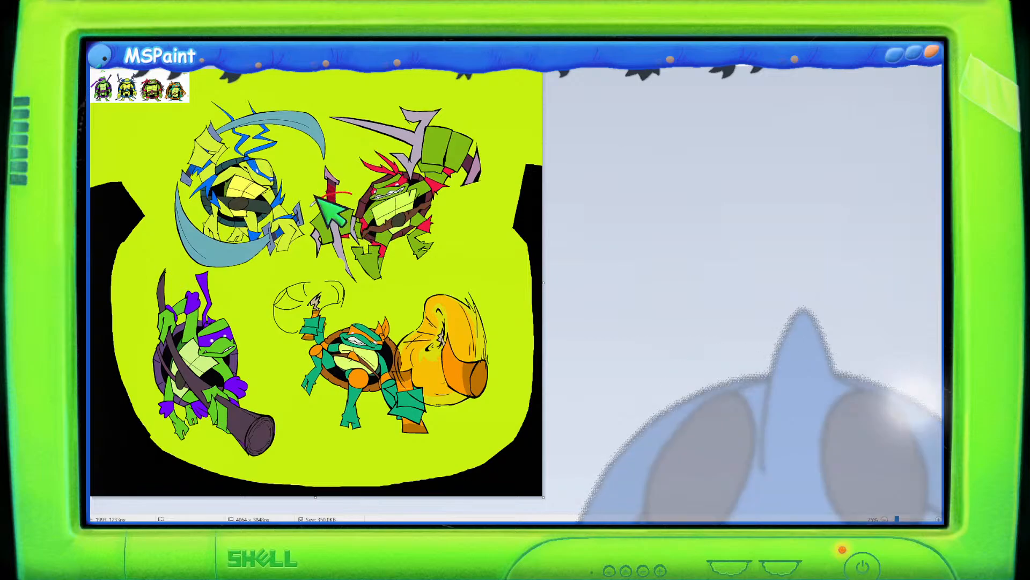
key("ctrl+z")
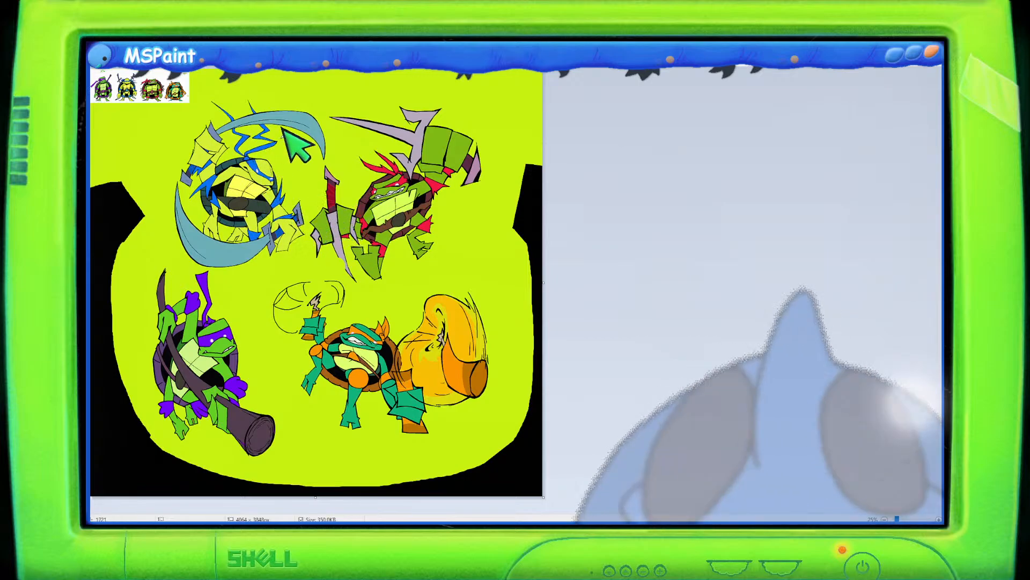
Try red circular motion arrows around the blue-masked and red-masked turtles, undoing the marks.
mouse_move(316, 115)
left_mouse_down()
mouse_move(209, 169)
mouse_move(298, 247)
mouse_move(452, 166)
mouse_move(336, 125)
mouse_move(231, 124)
mouse_move(219, 228)
mouse_move(456, 197)
mouse_move(400, 107)
mouse_move(348, 107)
left_mouse_up()
key("ctrl+z")
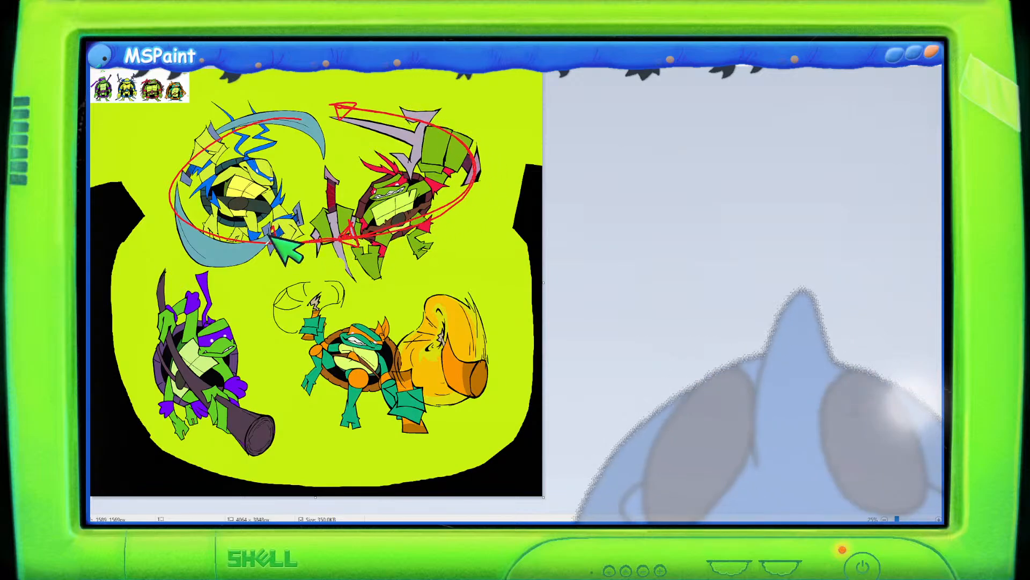
left_click_drag(270, 237, 275, 240)
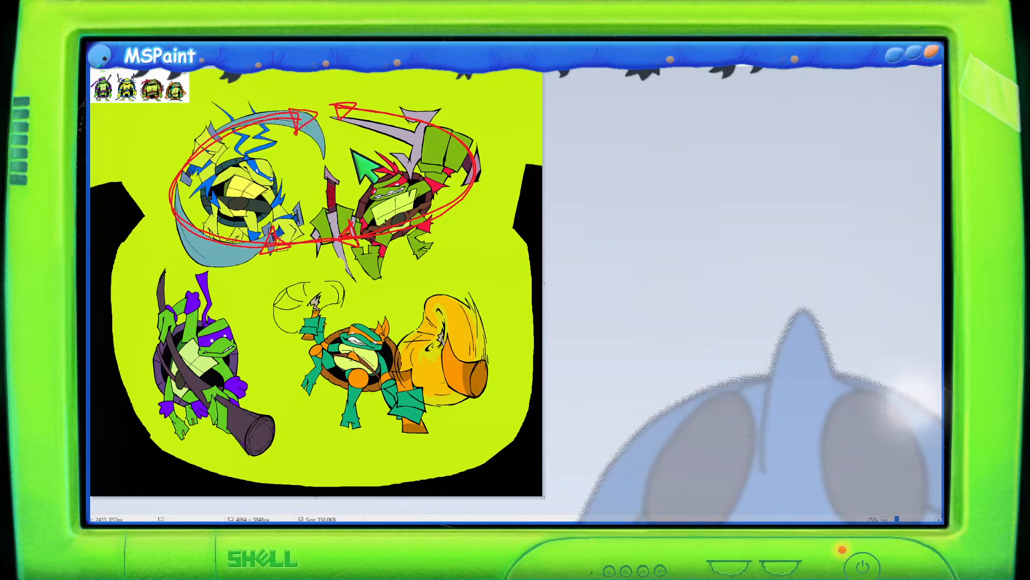
key("ctrl+z")
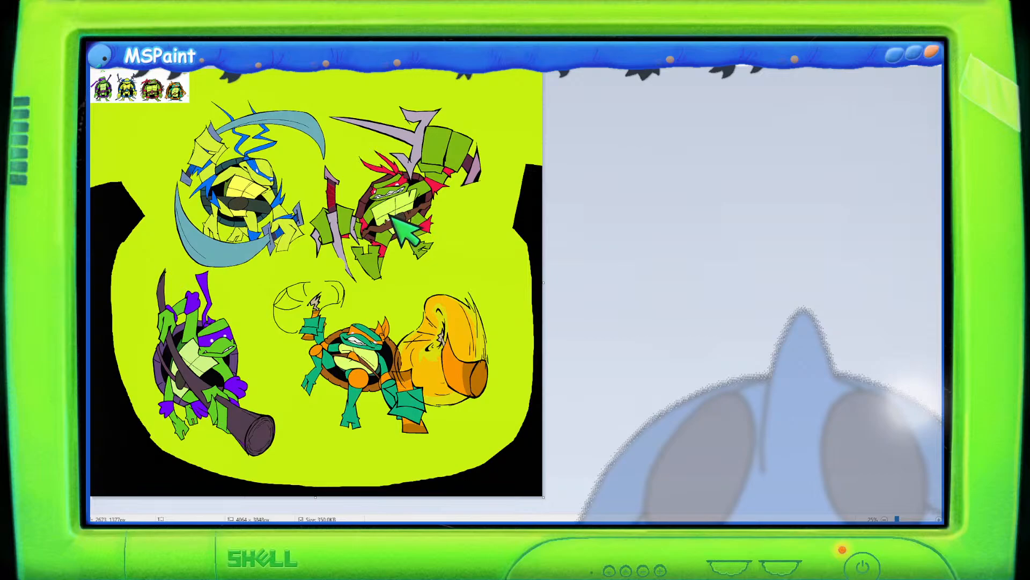
Try red curved guide lines along the purple-masked turtle's staff and across the orange-masked turtle to its large weapon, undoing both.
mouse_move(163, 276)
left_mouse_down()
mouse_move(171, 323)
mouse_move(210, 402)
left_mouse_up()
left_click_drag(274, 430, 304, 439)
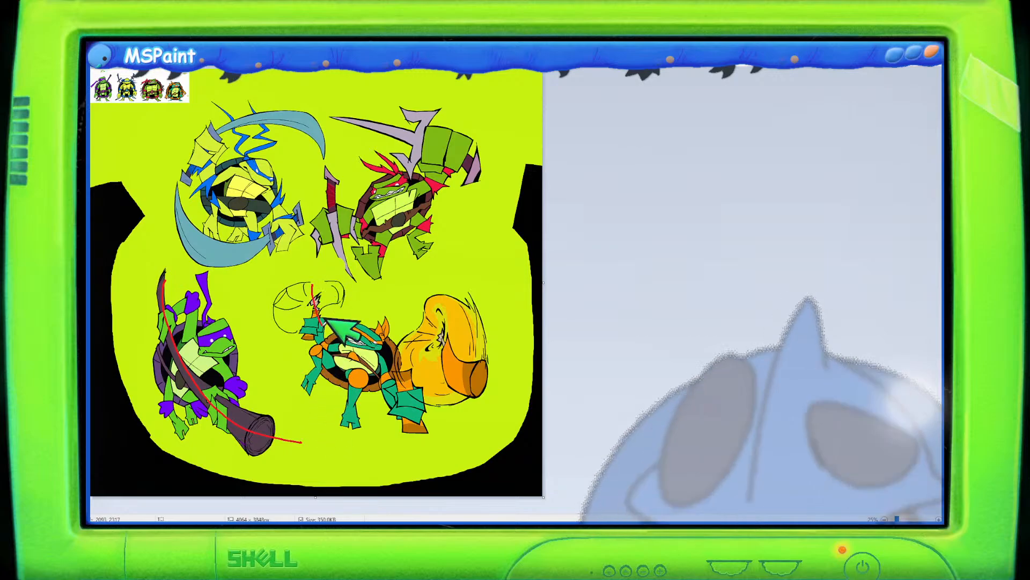
left_click_drag(313, 284, 478, 394)
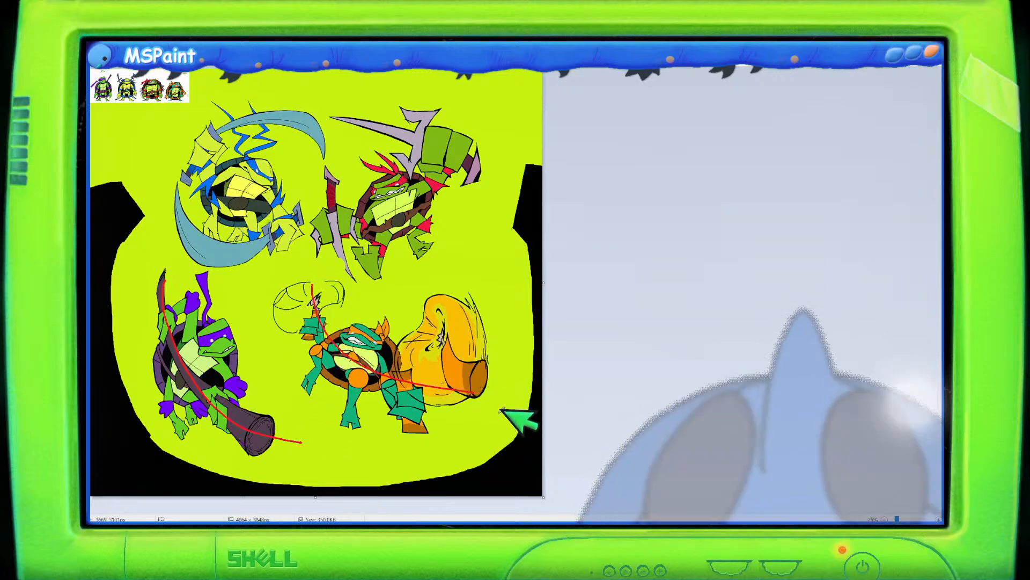
key("ctrl+z")
key("ctrl+z")
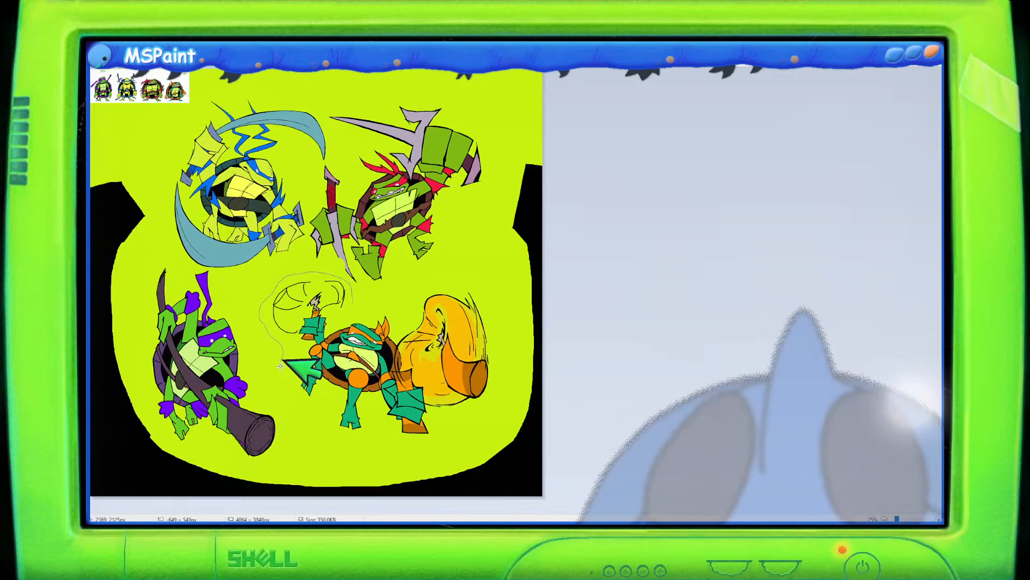
Try selecting the orange-masked turtle with its weapons, mirroring it horizontally and shifting it down and to the right, undoing the change.
mouse_move(291, 396)
left_mouse_down()
mouse_move(322, 429)
mouse_move(354, 441)
mouse_move(457, 431)
left_mouse_up()
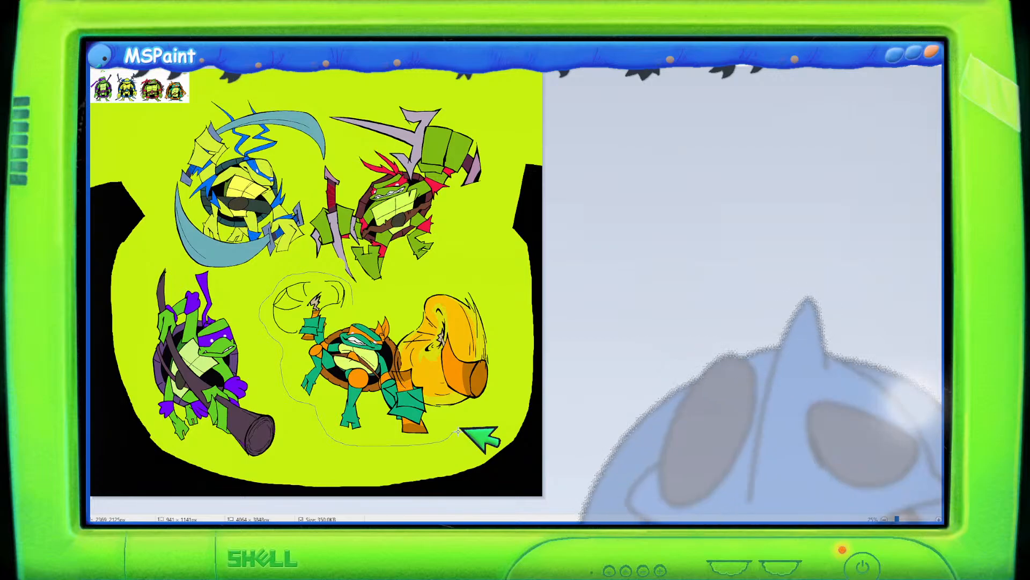
mouse_move(458, 431)
left_mouse_down()
mouse_move(499, 389)
mouse_move(504, 331)
mouse_move(489, 289)
mouse_move(467, 271)
mouse_move(355, 304)
left_mouse_up()
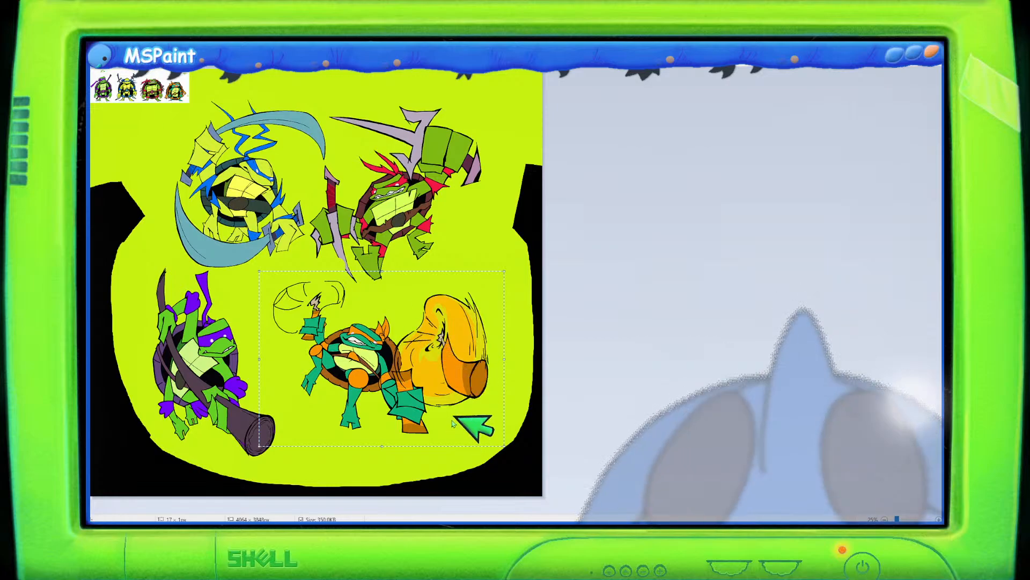
left_click(510, 458)
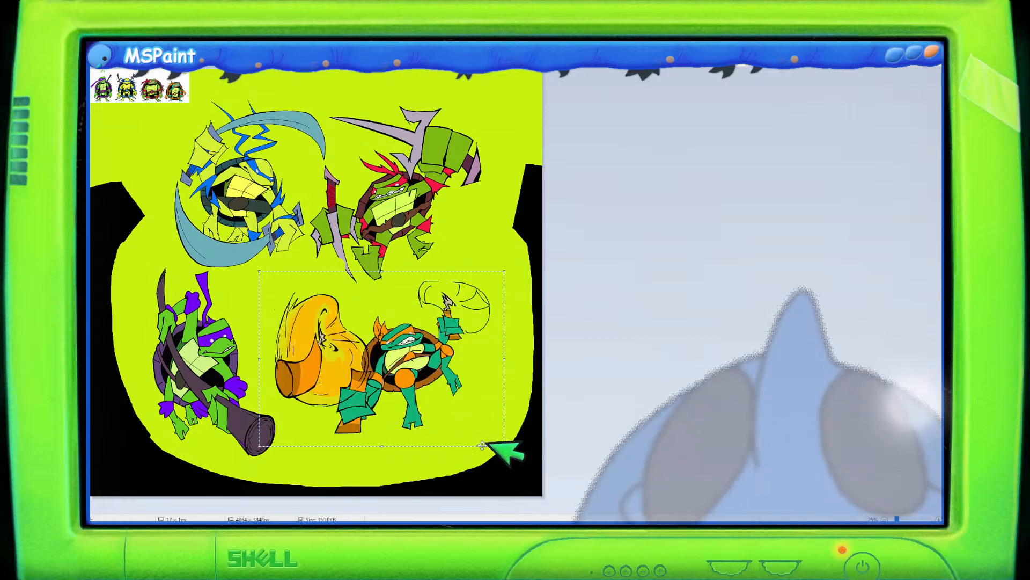
left_click_drag(423, 374, 441, 397)
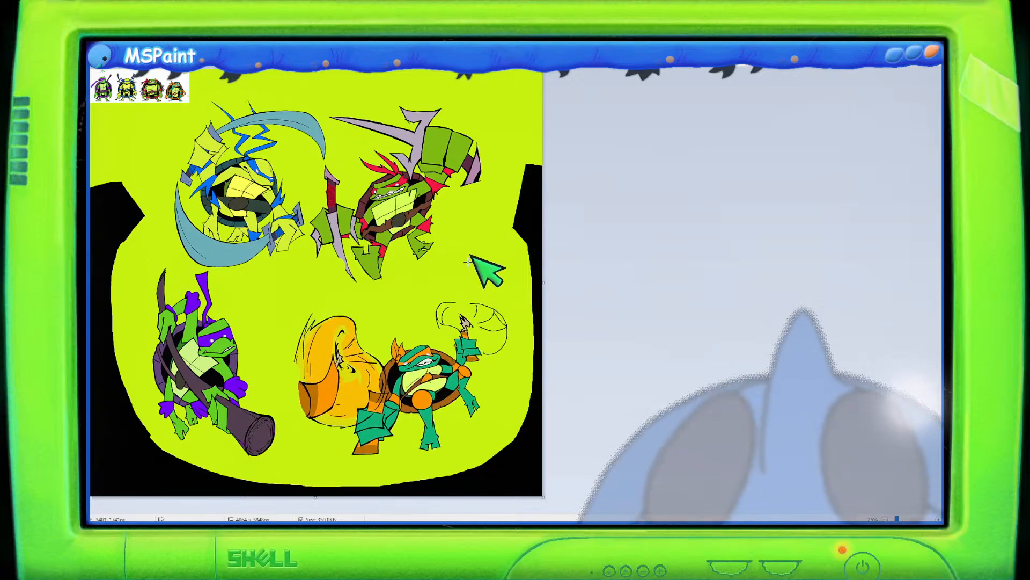
key("ctrl+z")
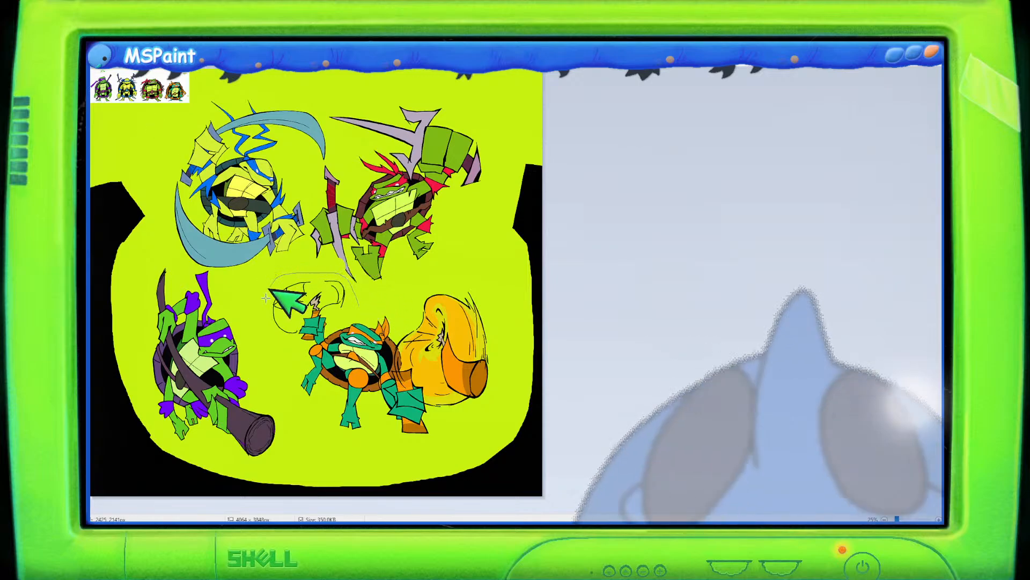
Select the orange-masked turtle with both weapons using a freehand outline and mirror it horizontally in place.
mouse_move(266, 297)
left_mouse_down()
mouse_move(308, 418)
mouse_move(422, 448)
mouse_move(485, 411)
mouse_move(511, 322)
mouse_move(420, 276)
mouse_move(301, 281)
left_mouse_up()
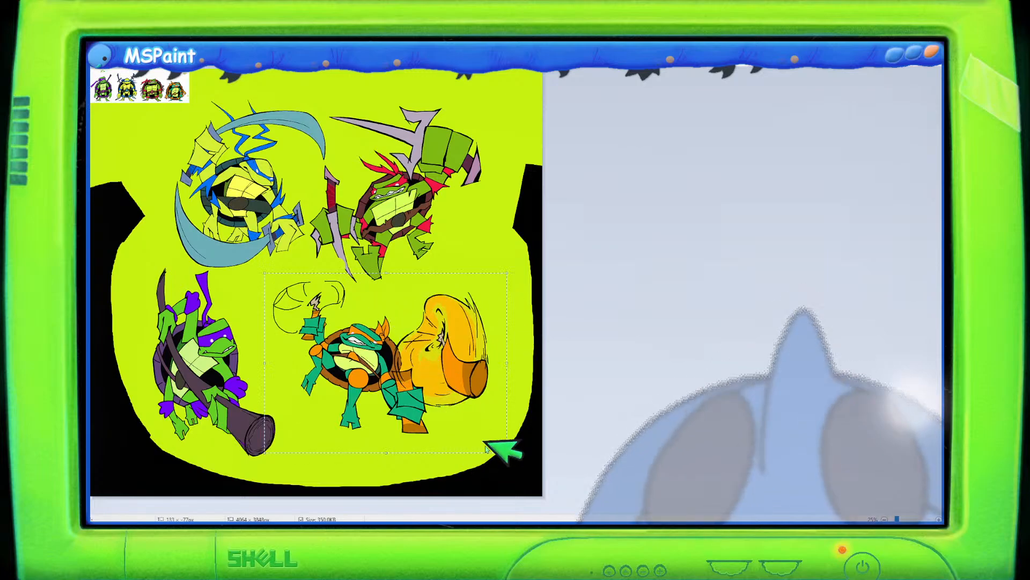
left_click(500, 477)
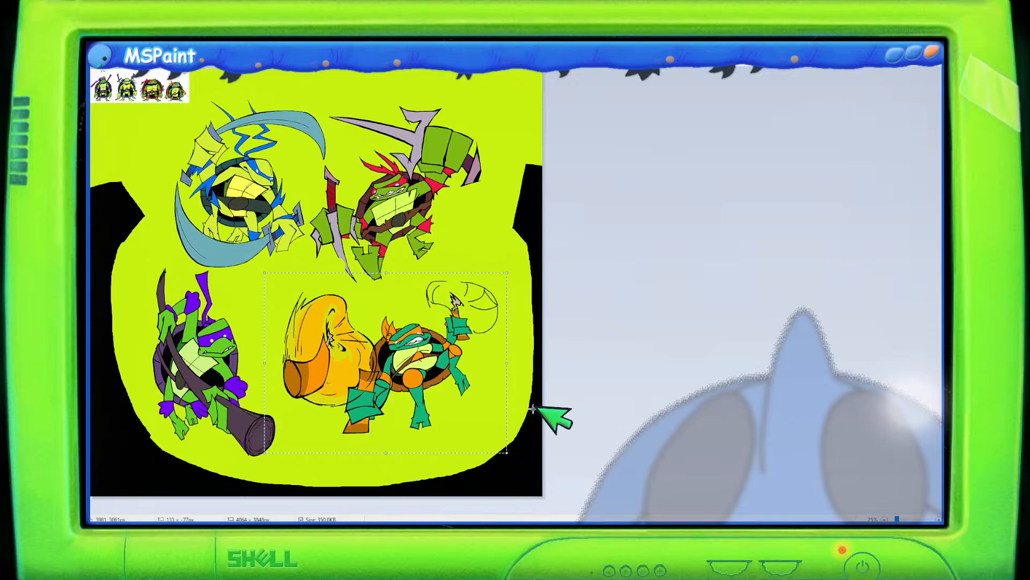
left_click(584, 364)
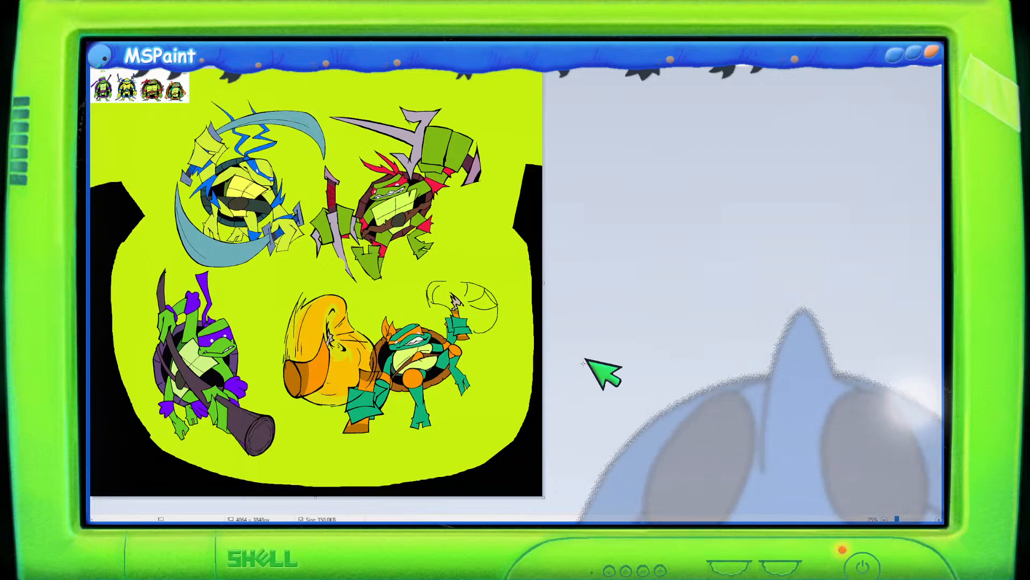
Examine the mirrored orange-masked turtle's placement beside the purple-masked turtle and beneath the upper pair.
scroll(557, 299, "up", 2, "ctrl")
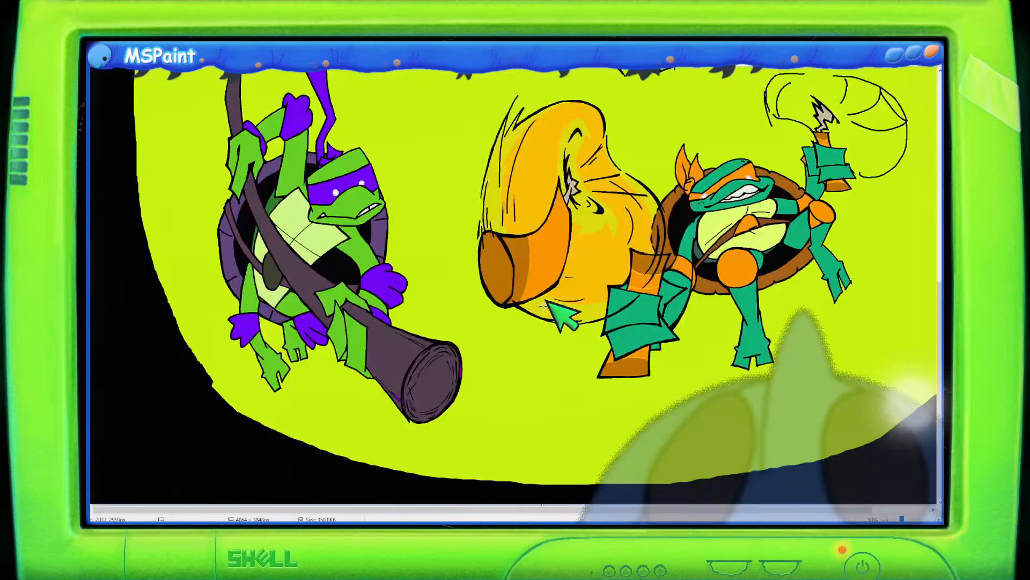
scroll(557, 375, "down", 5)
left_click_drag(564, 509, 625, 509)
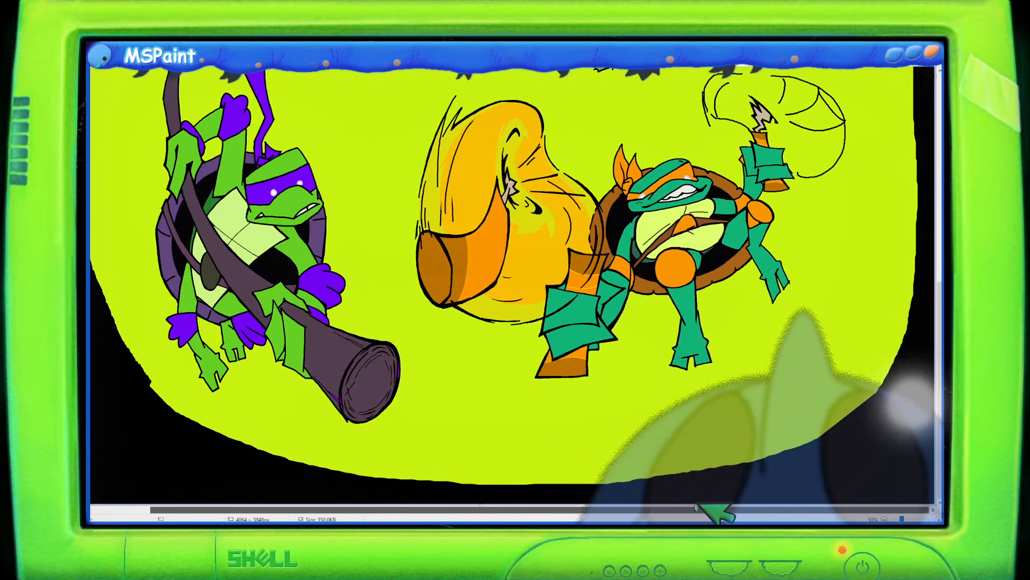
scroll(767, 346, "up", 2)
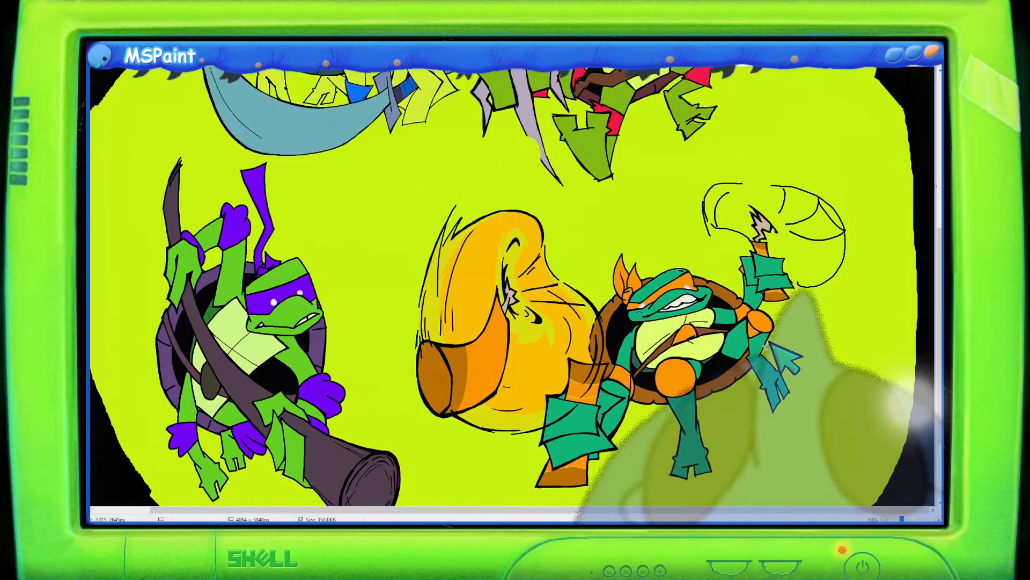
scroll(767, 347, "down", 2)
scroll(768, 346, "up", 2)
scroll(773, 350, "down", 1)
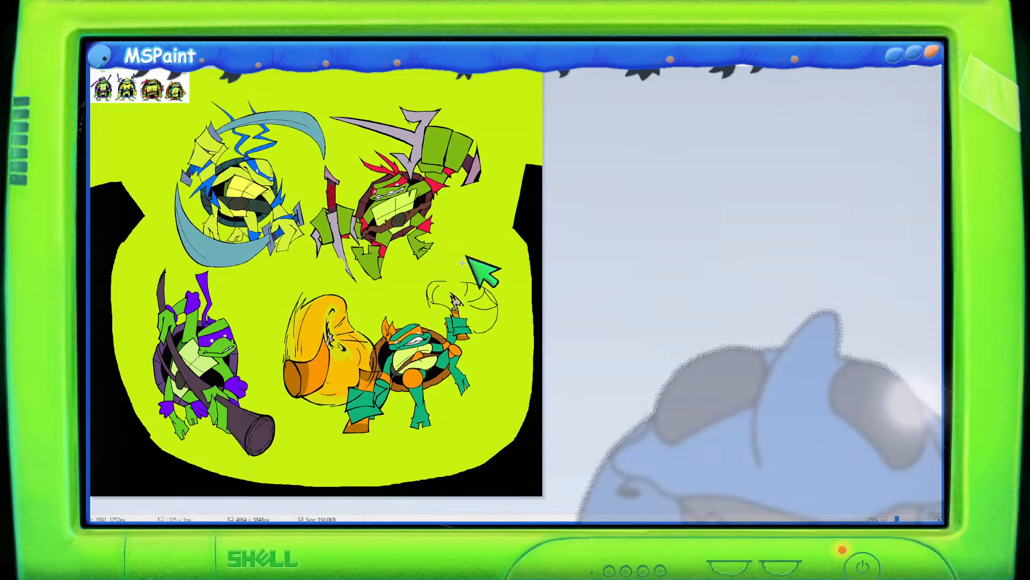
Select the mirrored orange-masked turtle with its weapons and reposition it slightly lower and farther from the purple-masked turtle.
mouse_move(478, 263)
left_mouse_down()
mouse_move(390, 295)
mouse_move(341, 288)
left_mouse_up()
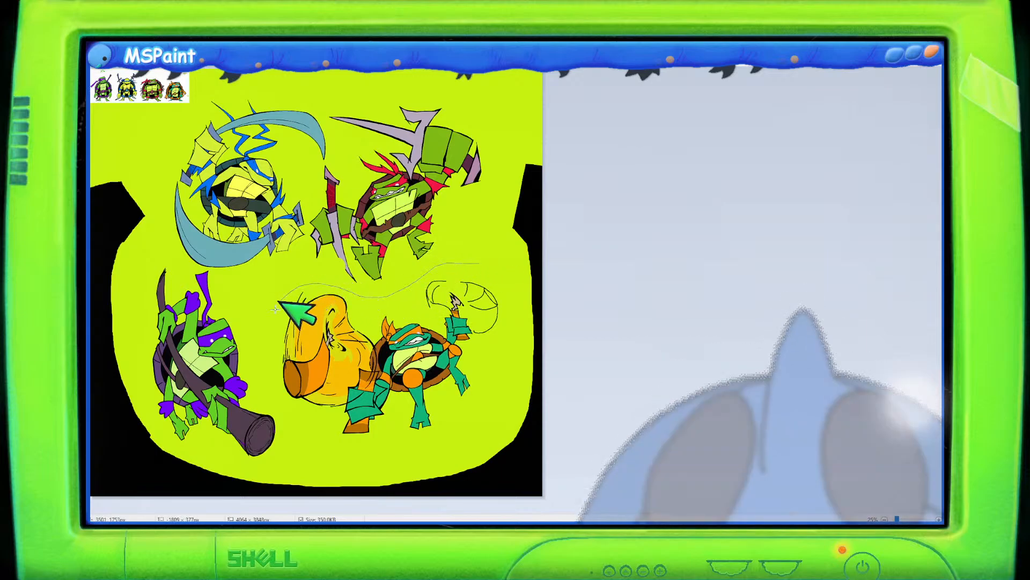
mouse_move(275, 309)
left_mouse_down()
mouse_move(266, 347)
mouse_move(275, 378)
mouse_move(303, 432)
mouse_move(325, 448)
mouse_move(388, 451)
mouse_move(462, 424)
left_mouse_up()
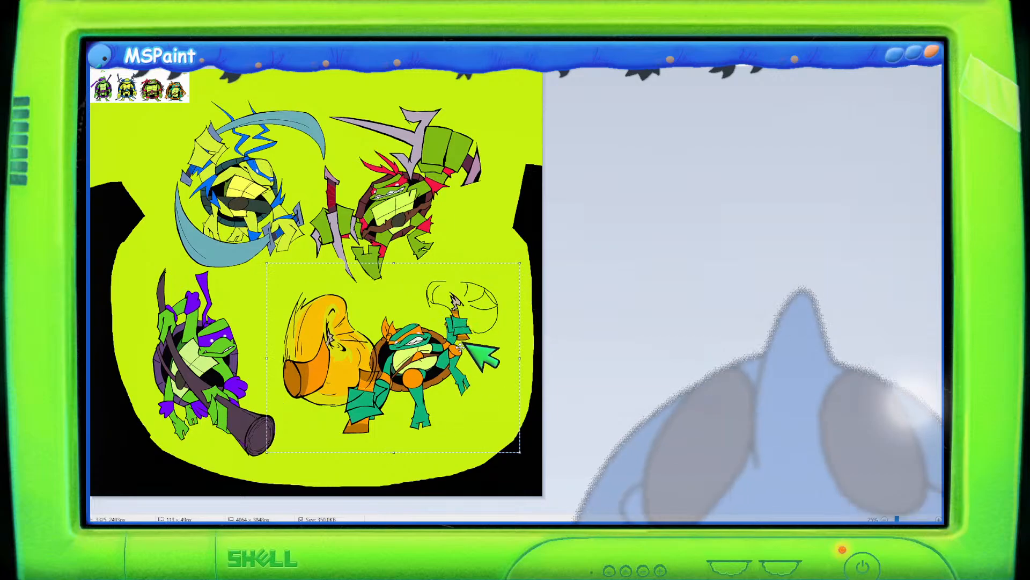
left_click_drag(447, 324, 442, 383)
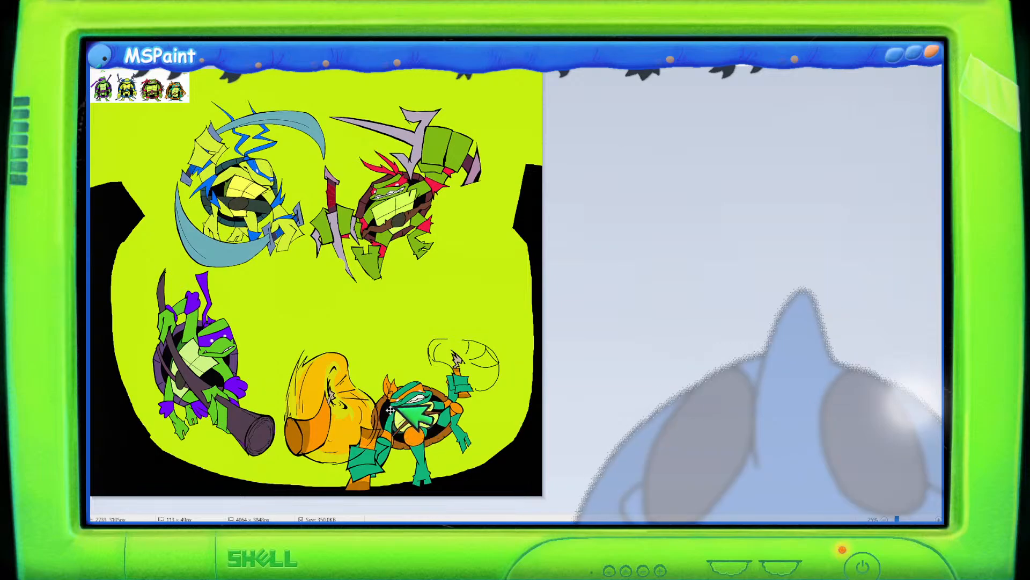
left_click_drag(392, 433, 399, 389)
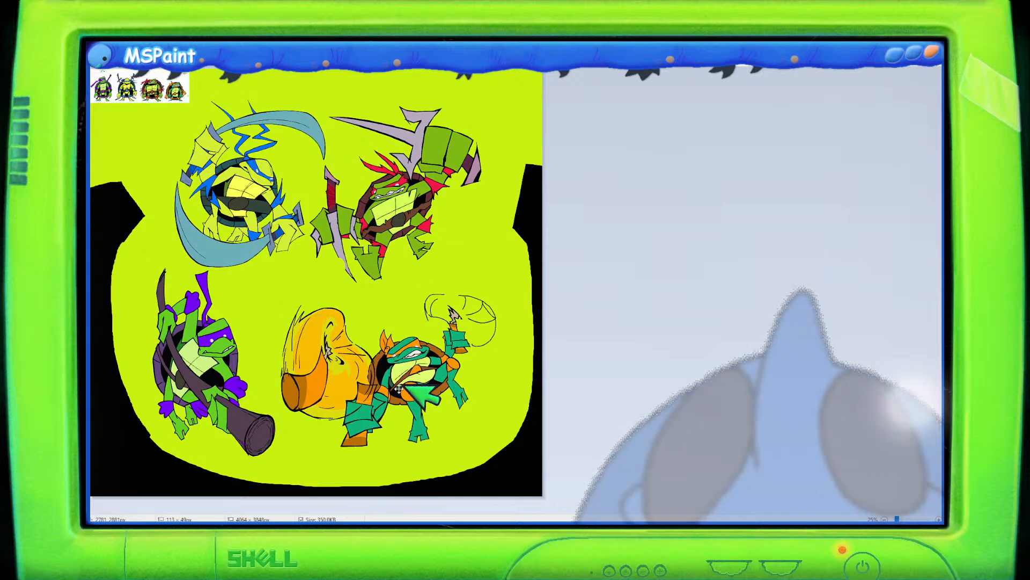
left_click_drag(399, 388, 418, 386)
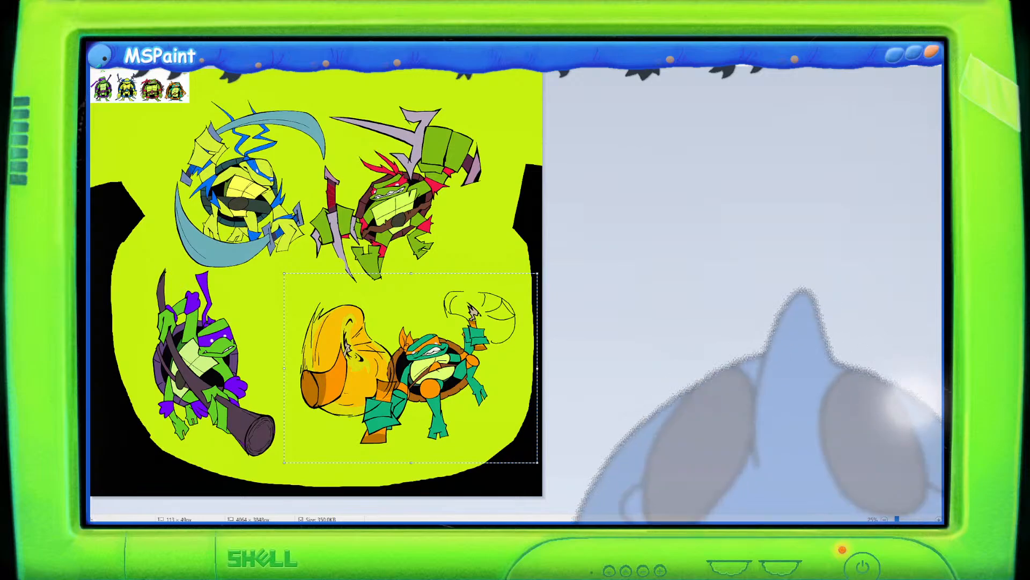
left_click_drag(449, 364, 443, 358)
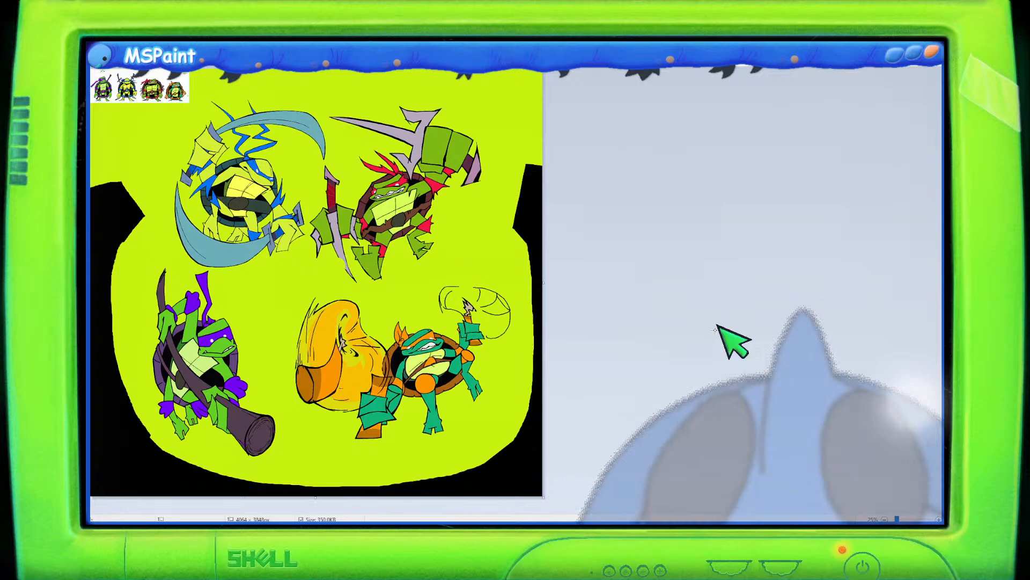
Recolour the orange blurred area of the orange-masked turtle's large swinging weapon with a golden yellow fill.
scroll(717, 328, "up", 1)
scroll(717, 327, "down", 4)
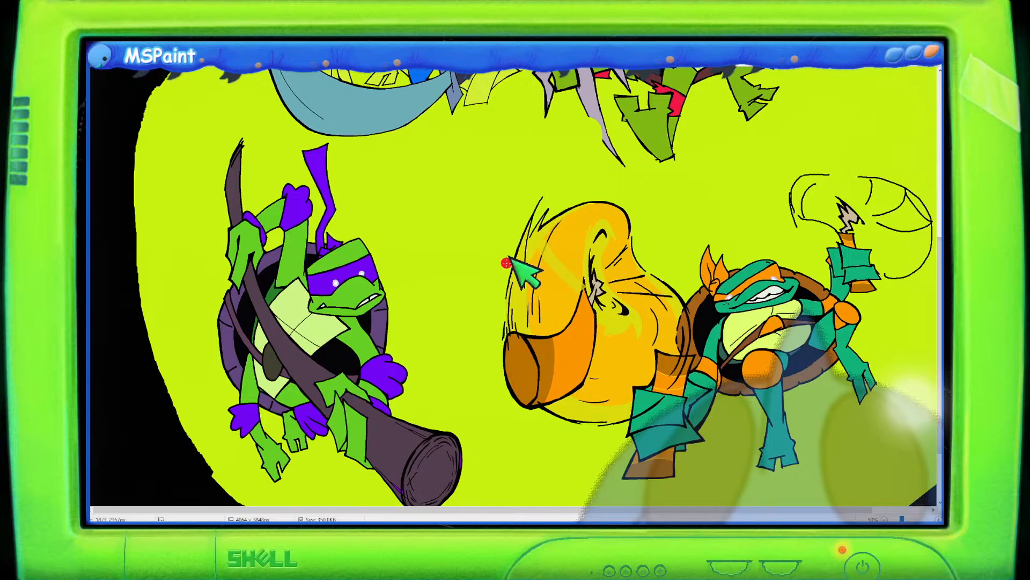
left_click(574, 255)
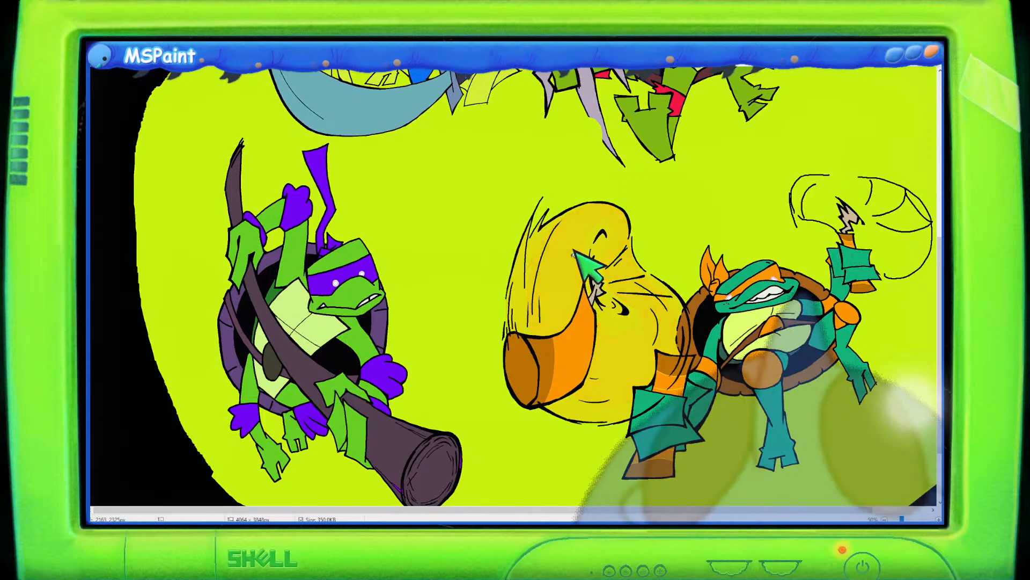
left_click(587, 259)
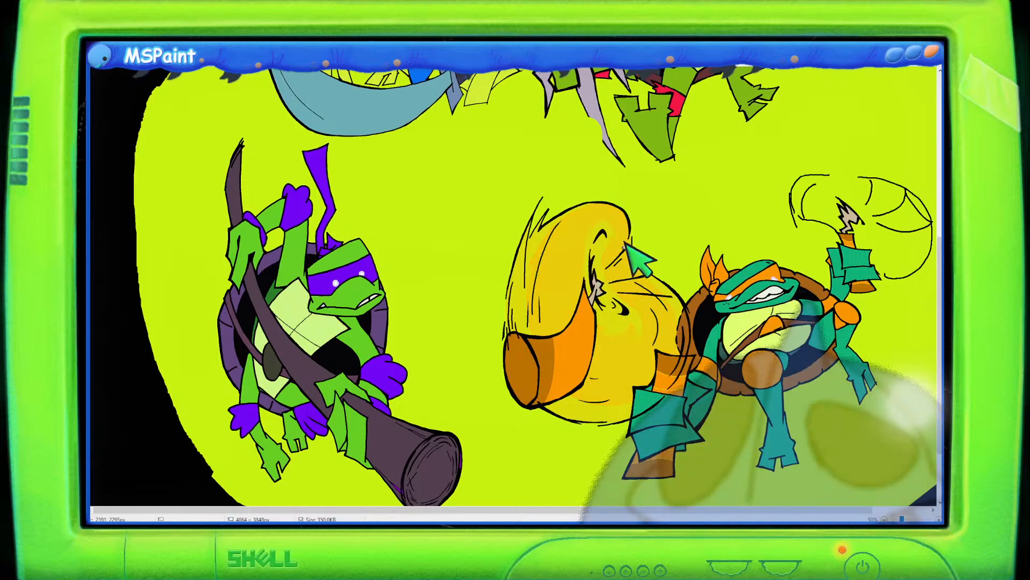
scroll(625, 243, "down", 1)
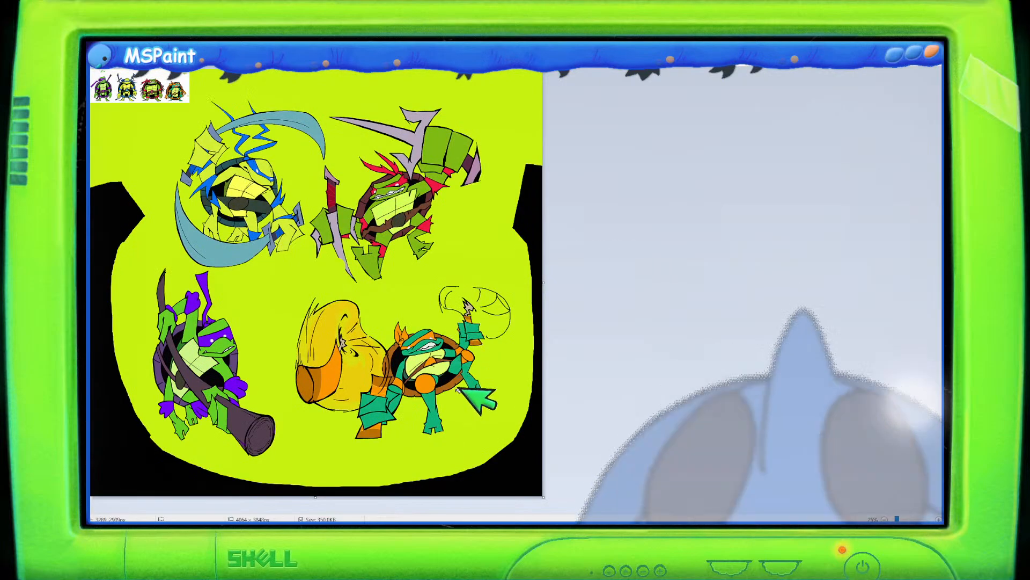
Fill the outer strip and the inner part of the large weapon's motion blur with golden yellow.
scroll(457, 389, "up", 1)
scroll(456, 388, "down", 5)
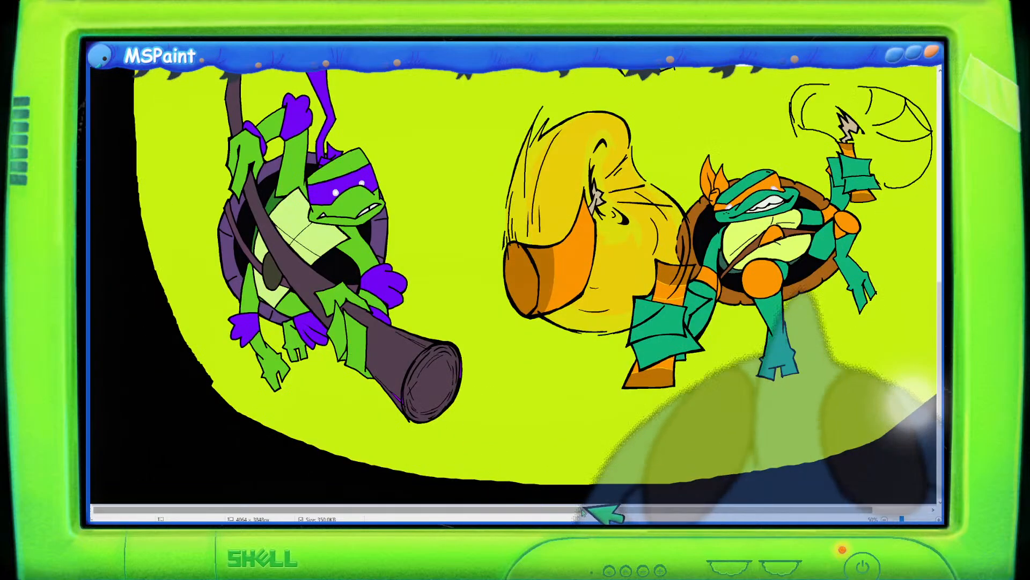
left_click_drag(602, 510, 727, 511)
scroll(488, 352, "up", 3)
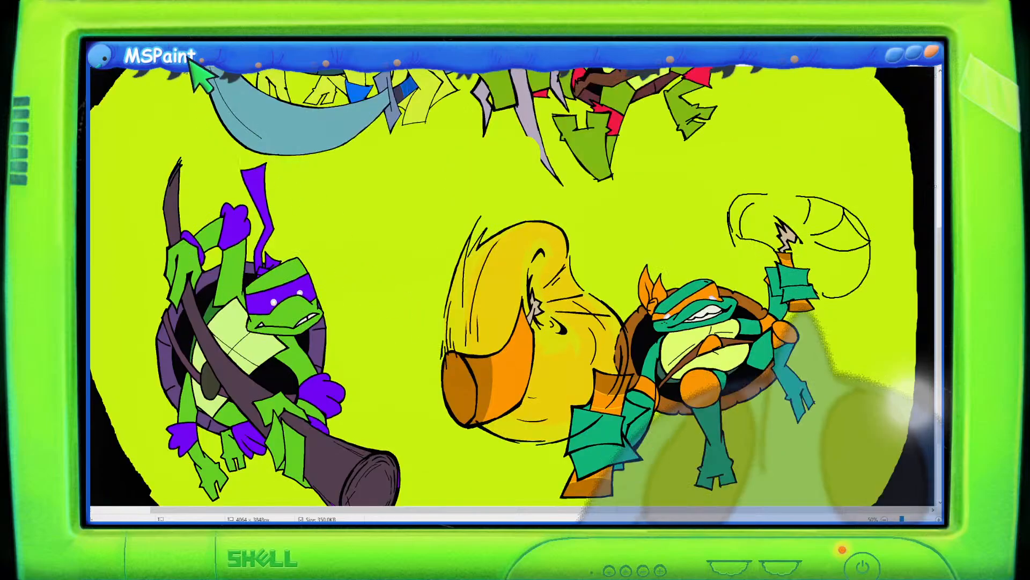
scroll(476, 203, "down", 2)
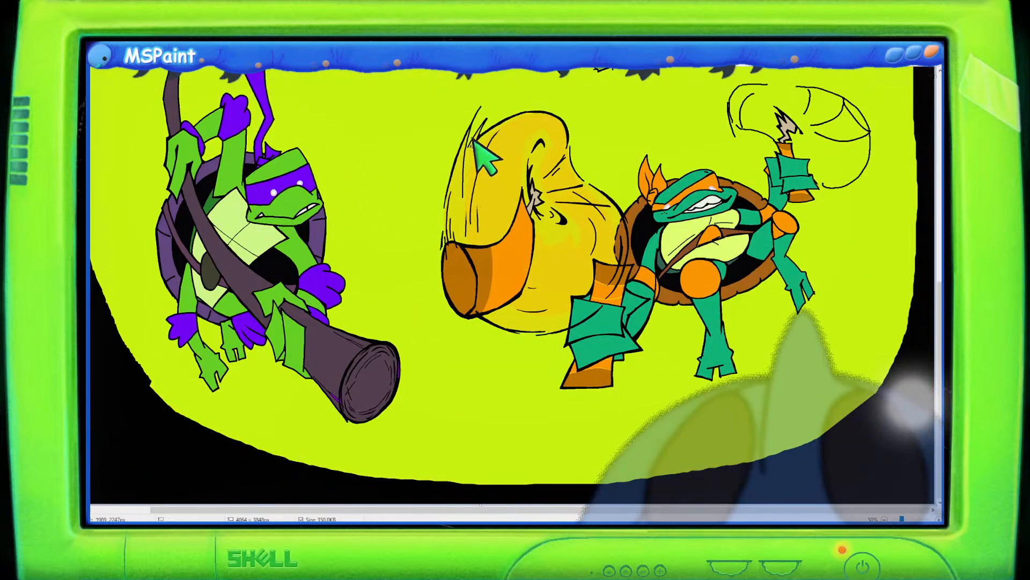
left_click(459, 174)
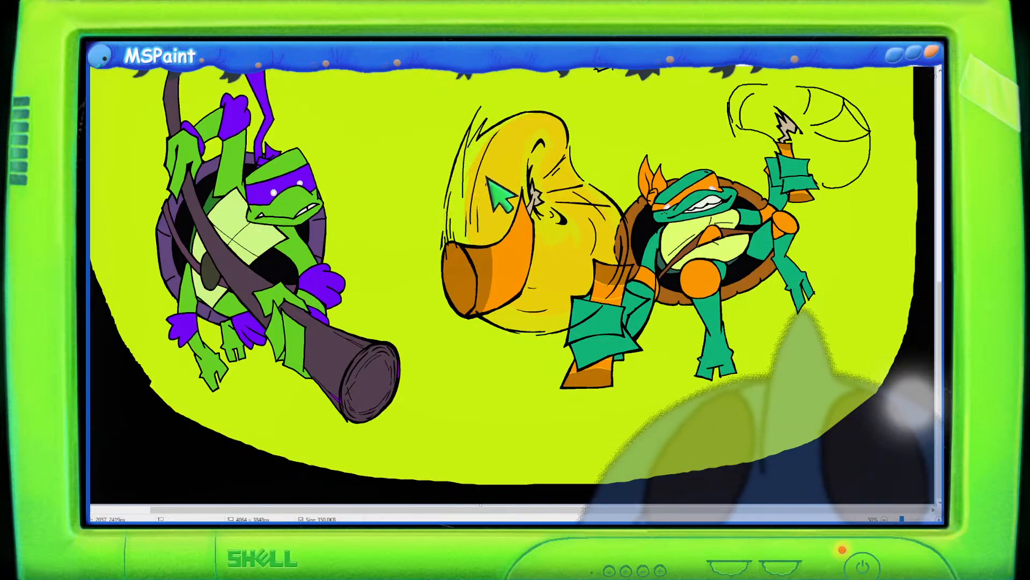
left_click(540, 174)
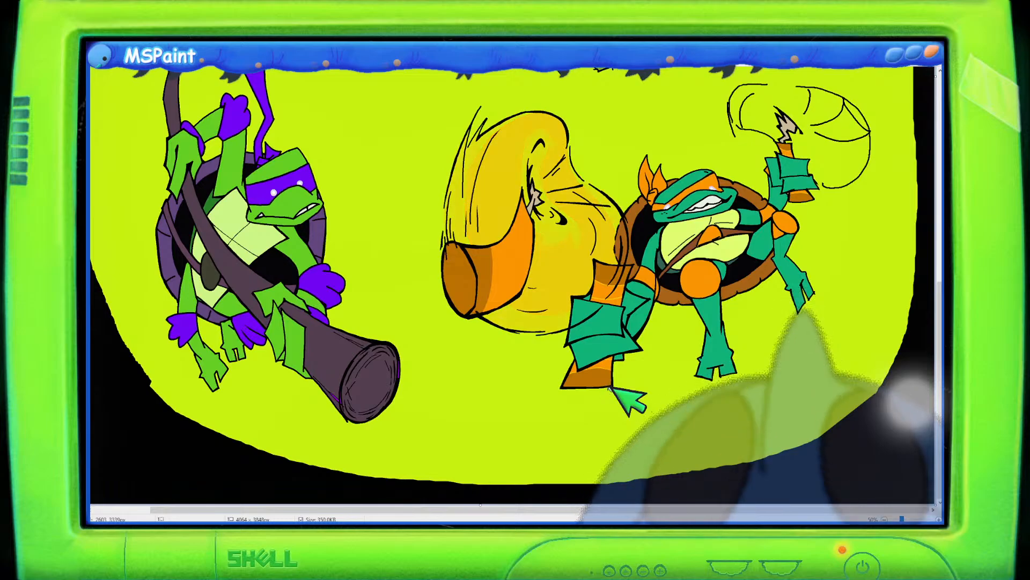
scroll(534, 238, "up", 3)
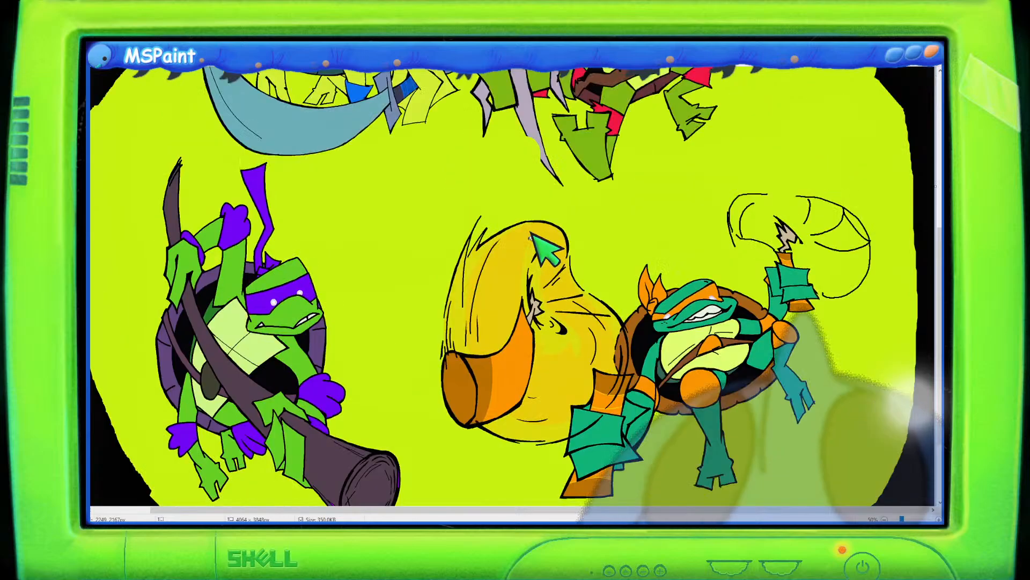
scroll(532, 236, "down", 3)
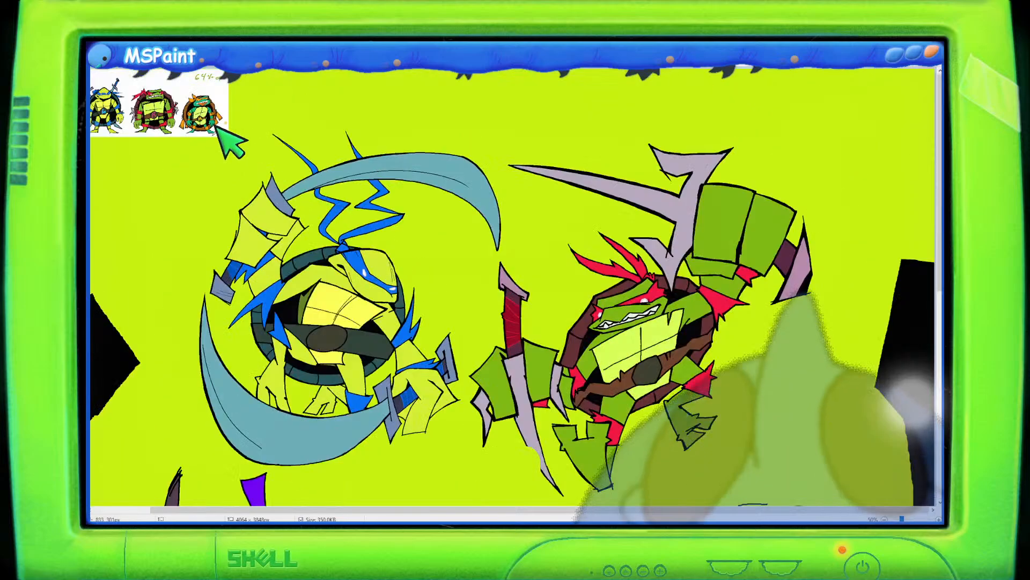
Check the small turtle references and recolour the end face of the large weapon with a dark gold mixed from a test stroke.
scroll(214, 126, "up", 3)
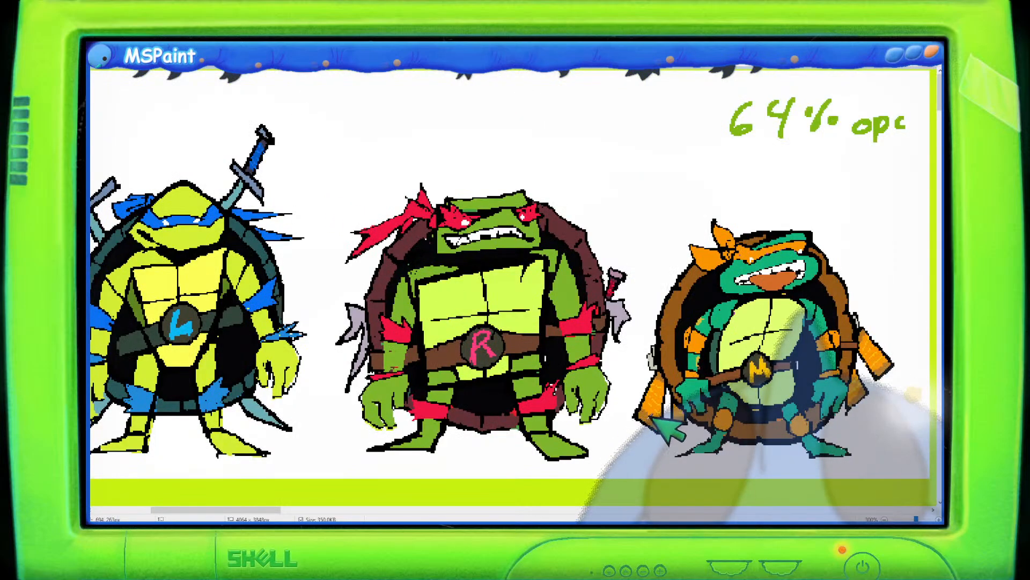
scroll(668, 429, "down", 5)
scroll(633, 427, "up", 2)
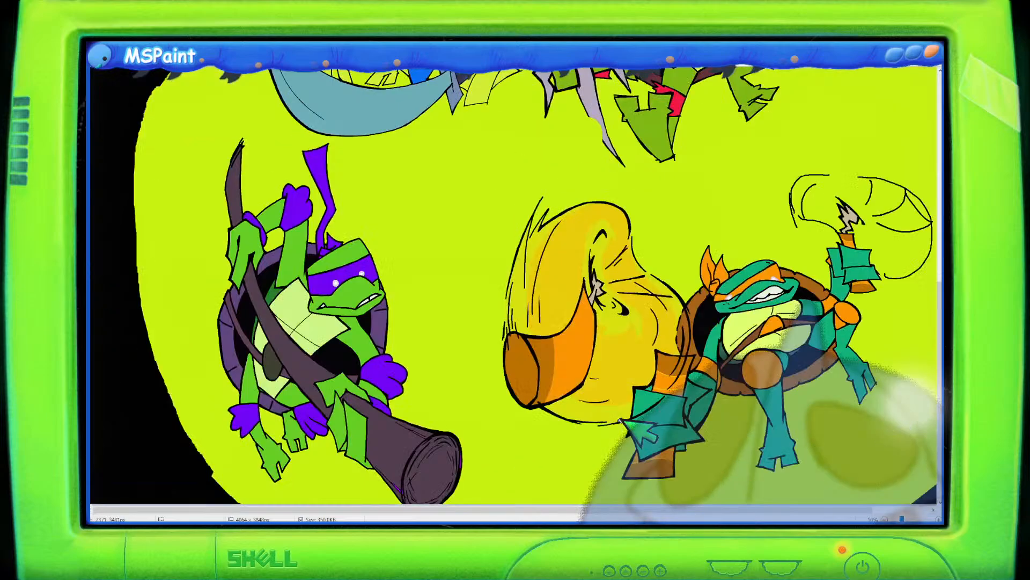
scroll(590, 376, "down", 2)
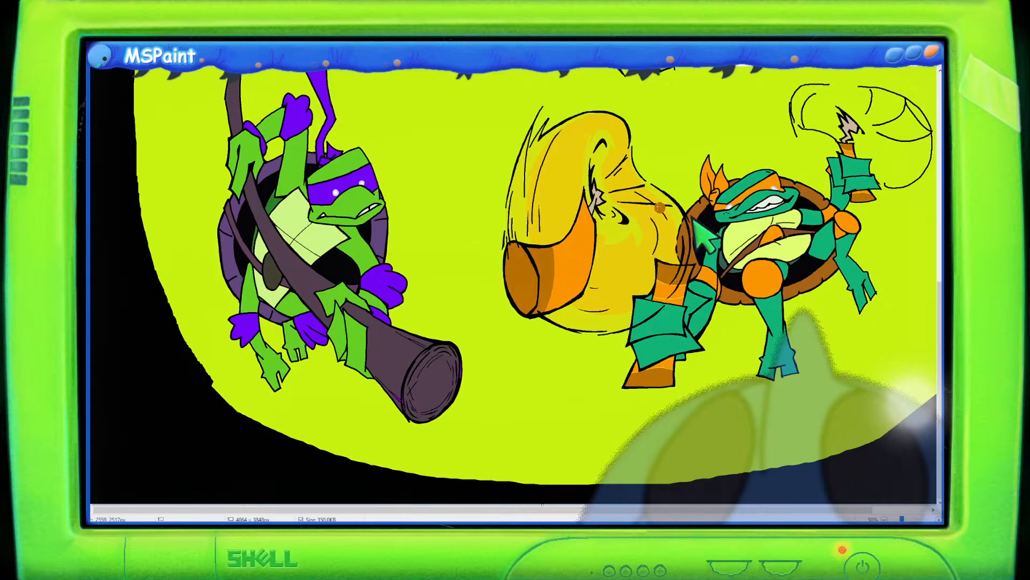
left_click_drag(447, 285, 506, 348)
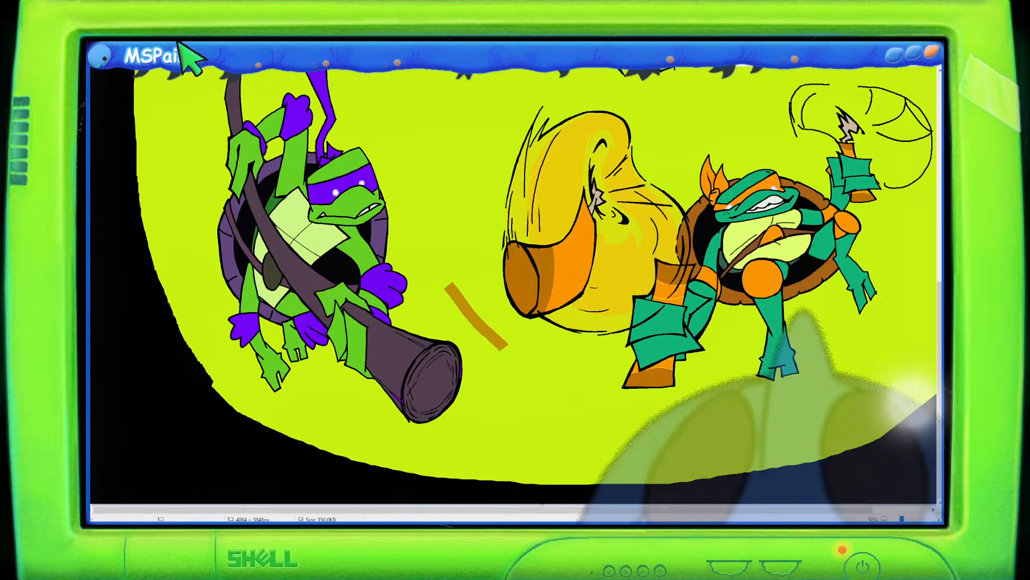
key("ctrl+z")
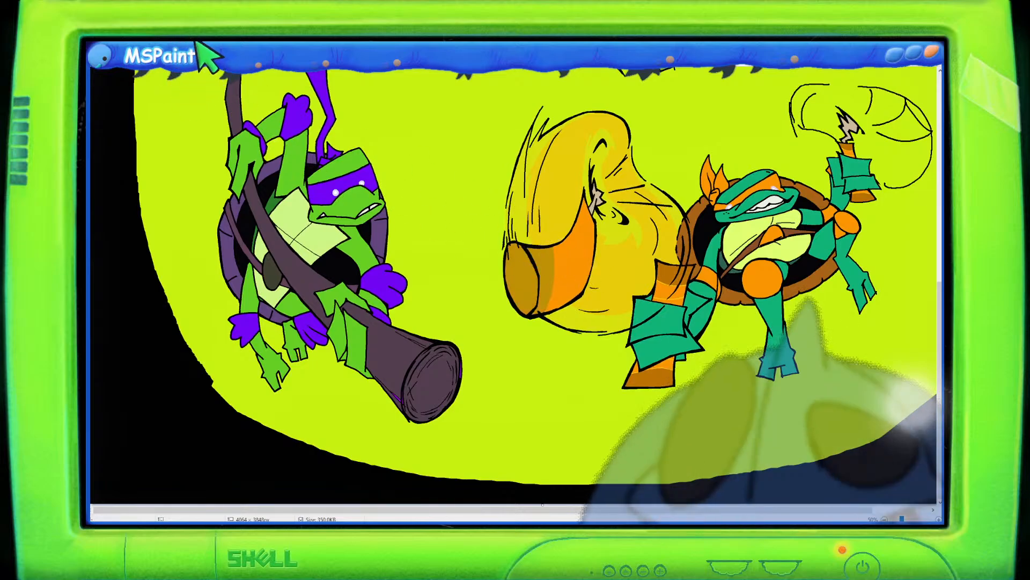
Mix a golden orange from a test stroke and fill the bright orange section of the large weapon with it.
key("ctrl+y")
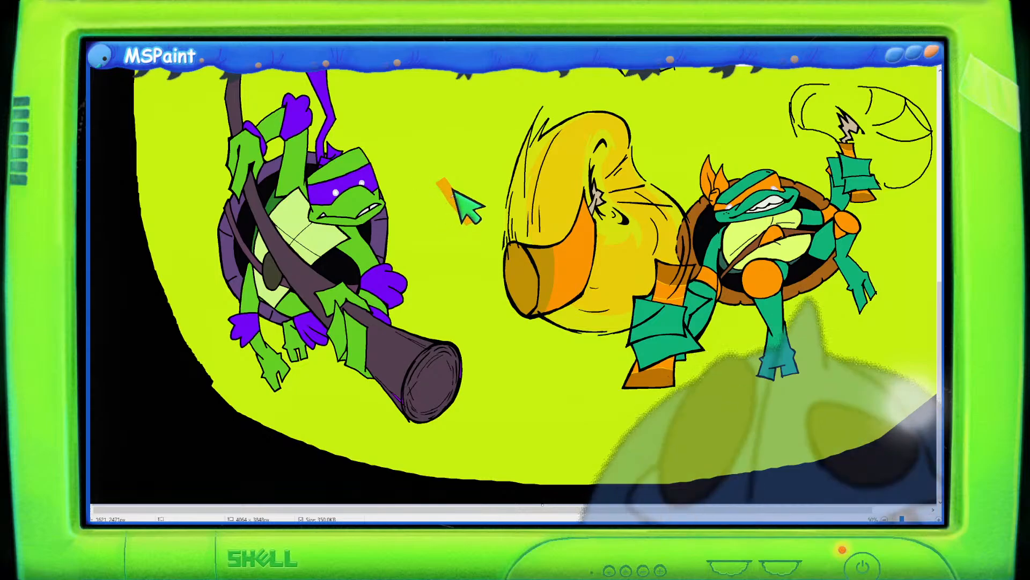
key("ctrl+z")
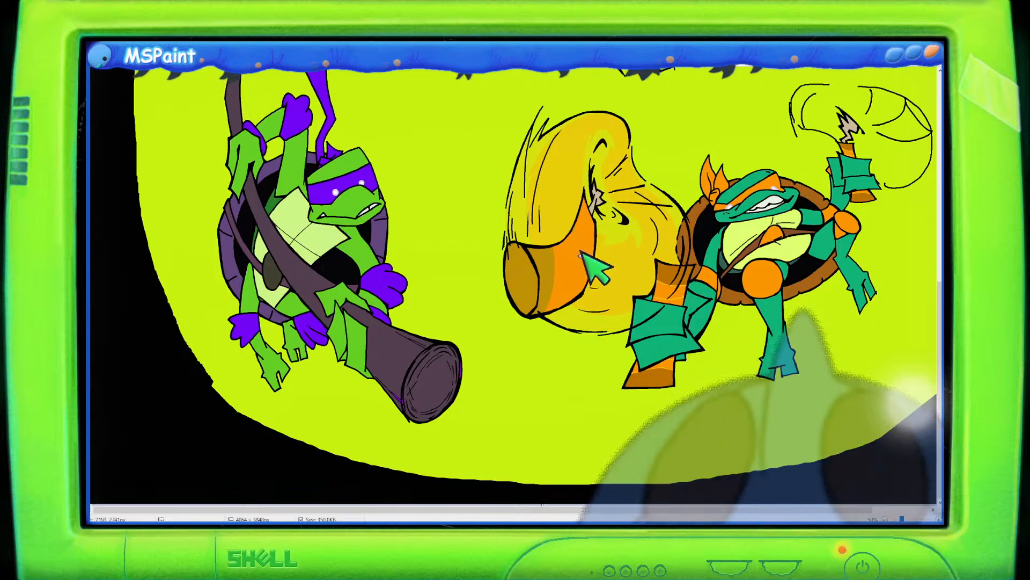
left_click(577, 250)
key("ctrl+z")
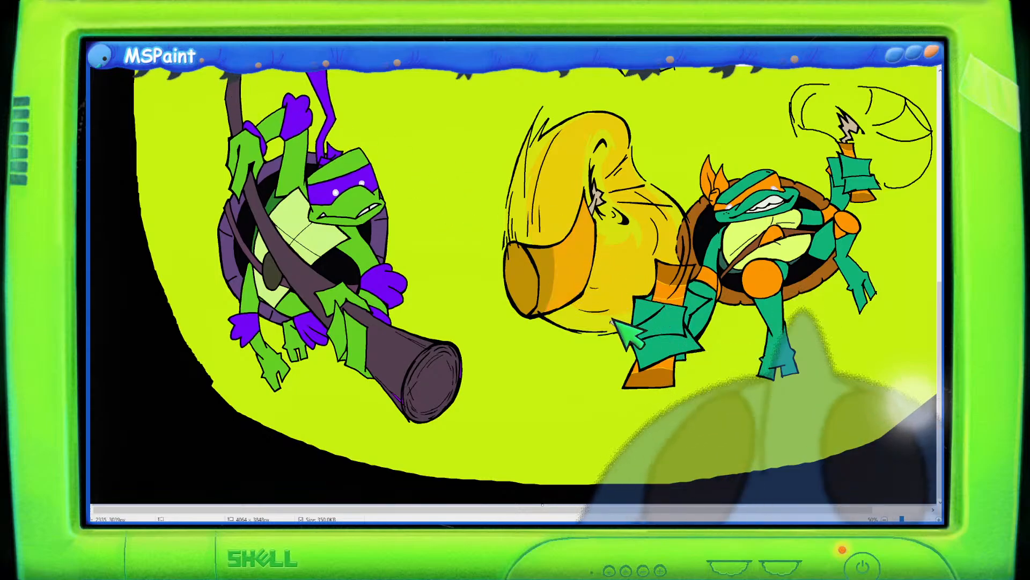
Examine the recoloured large weapon and the uncoloured raised weapon outline against the whole group composition.
scroll(617, 329, "down", 2)
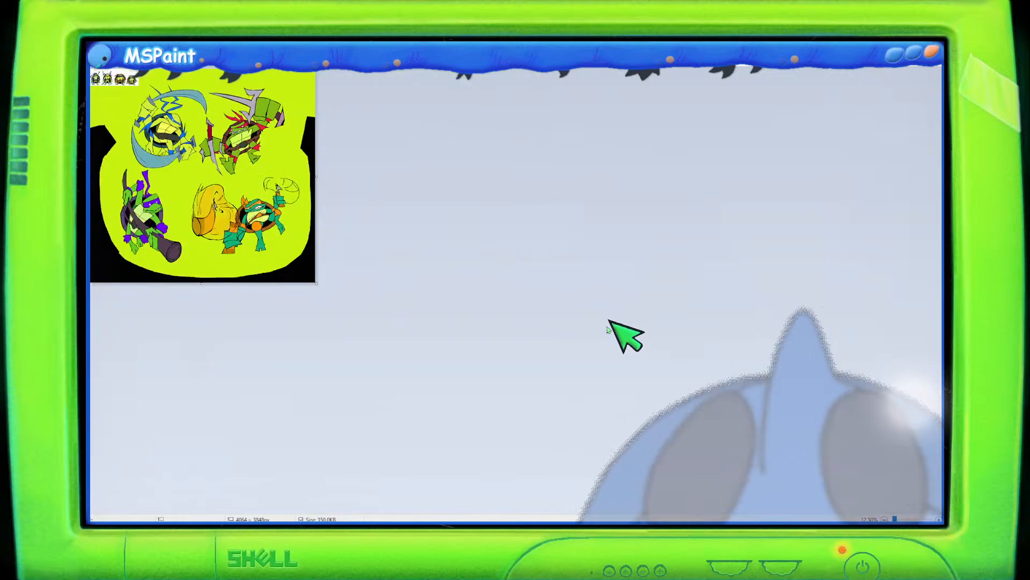
scroll(608, 322, "up", 2)
scroll(611, 323, "down", 5)
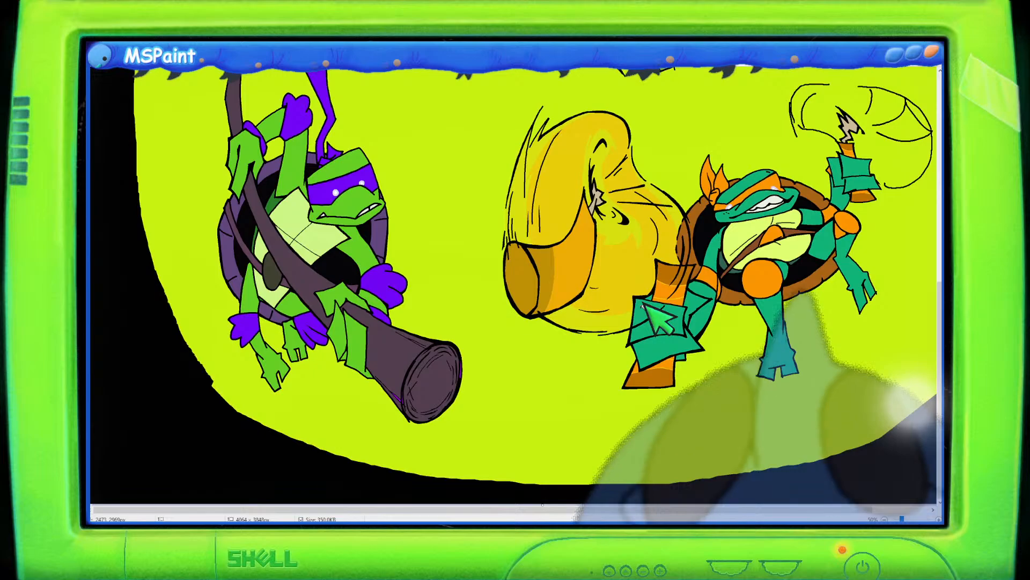
left_click_drag(589, 509, 716, 513)
scroll(800, 382, "up", 3)
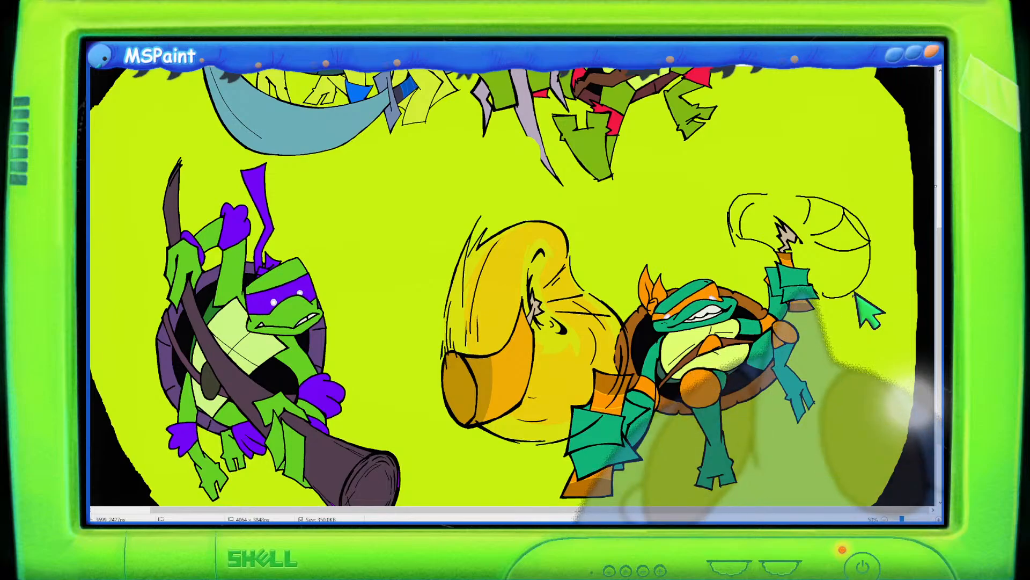
scroll(867, 311, "down", 3)
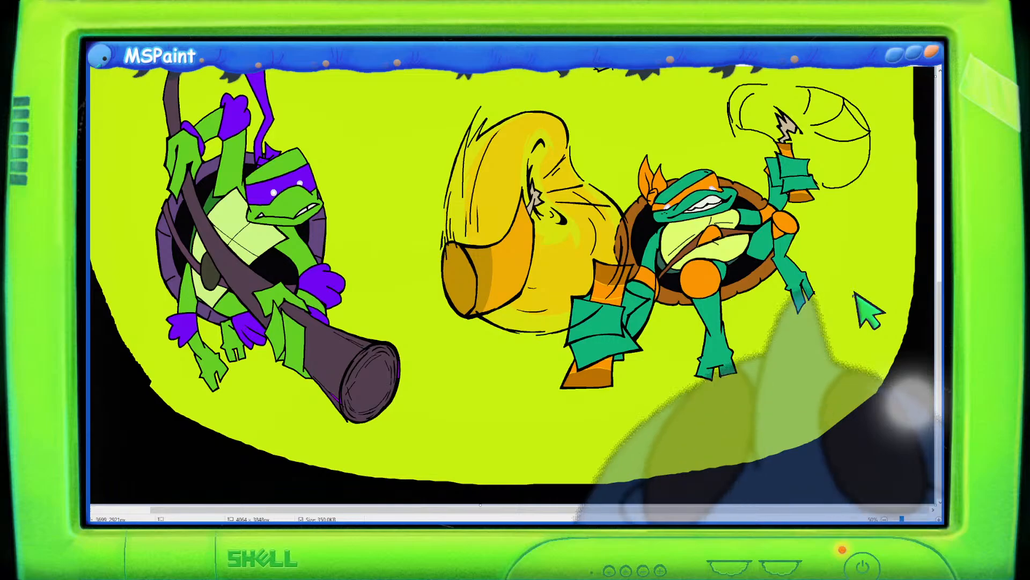
scroll(866, 311, "up", 3)
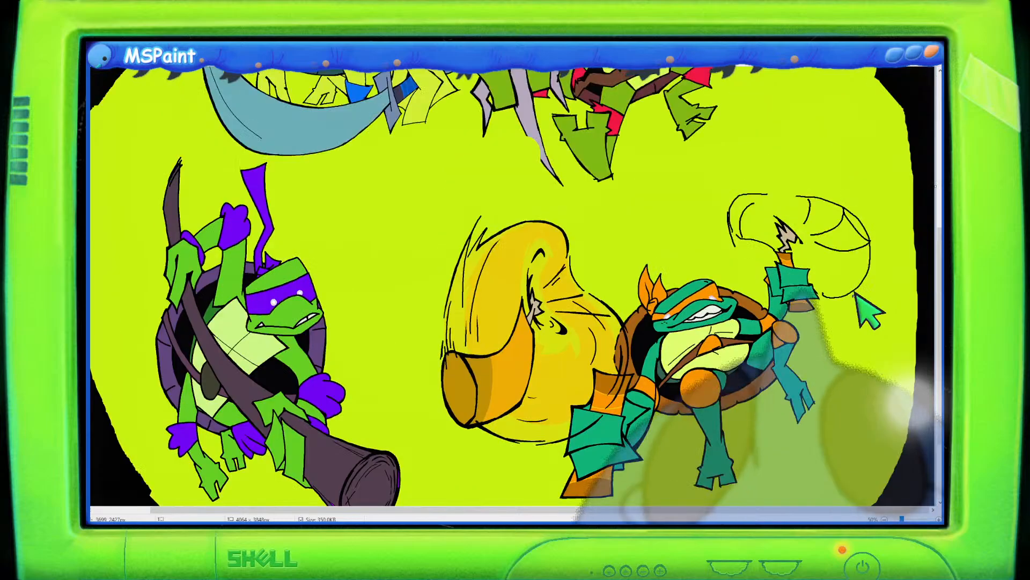
scroll(867, 312, "down", 1)
scroll(868, 311, "down", 2)
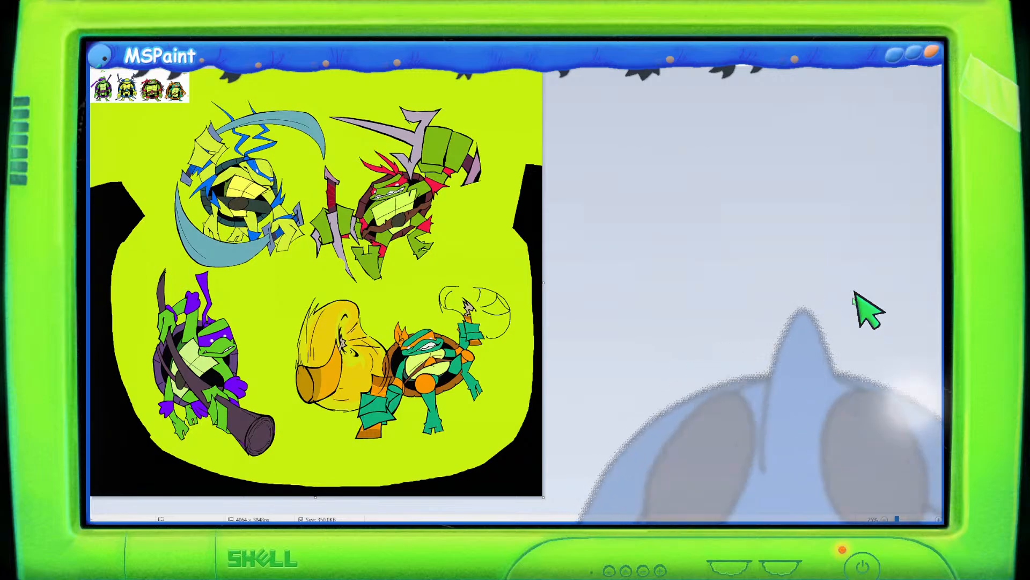
scroll(770, 242, "up", 1)
scroll(771, 242, "down", 5)
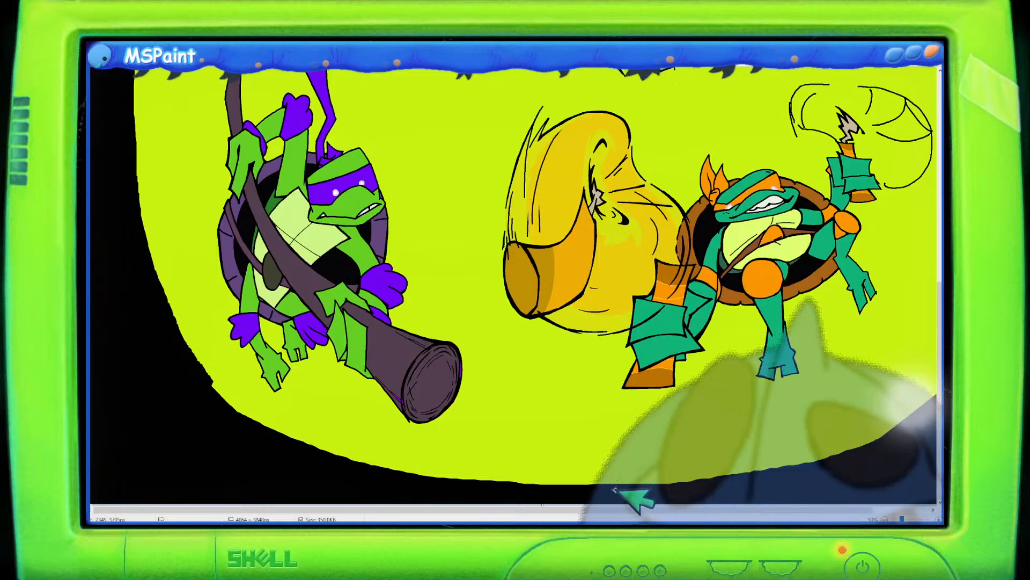
left_click_drag(607, 509, 810, 494)
scroll(840, 365, "up", 2)
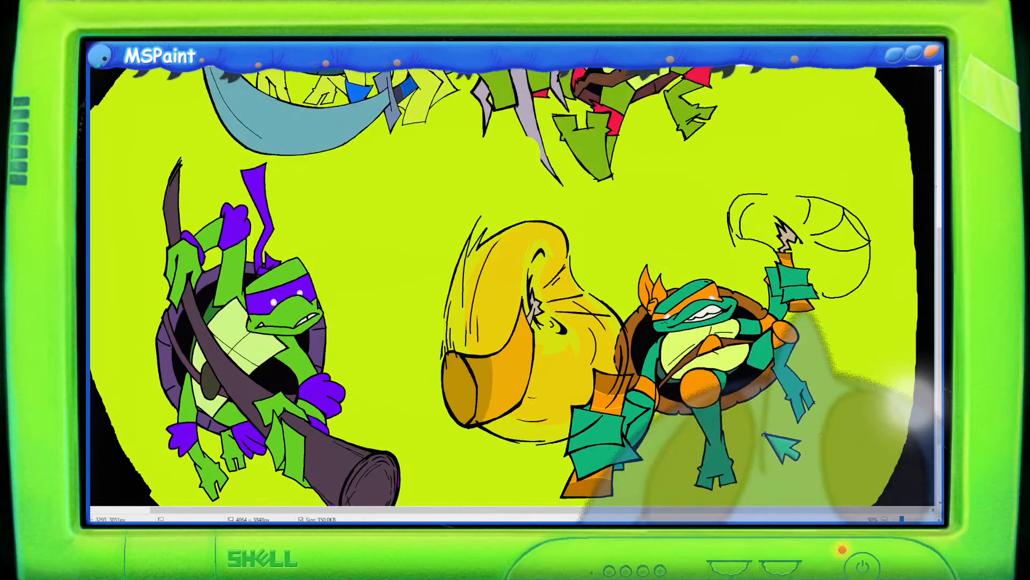
scroll(781, 445, "down", 2)
scroll(406, 247, "up", 2)
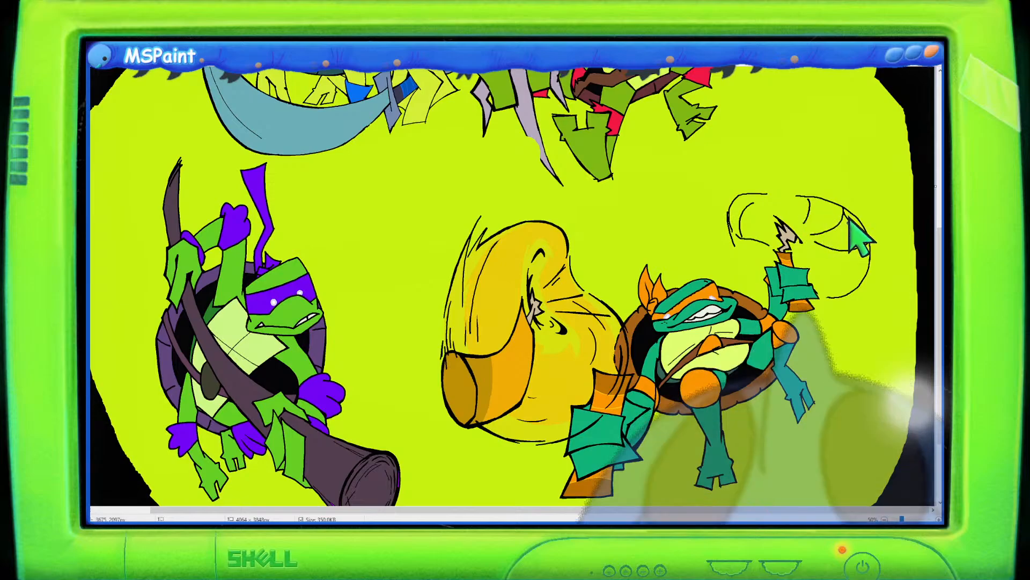
Clear the old motion outline above the raised hand and begin a new one with short curved black strokes.
key("ctrl+z")
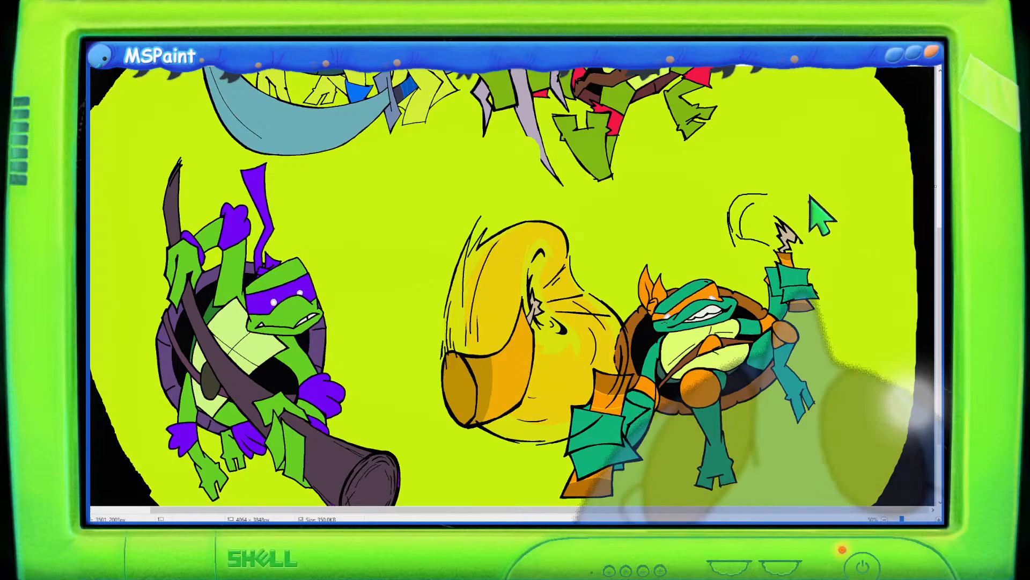
key("ctrl+z")
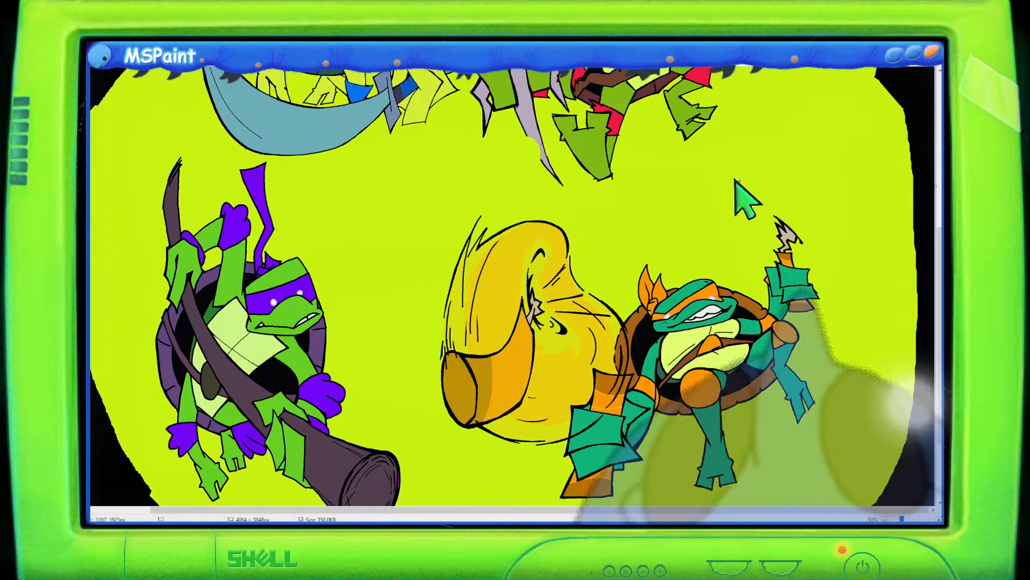
left_click_drag(725, 156, 720, 216)
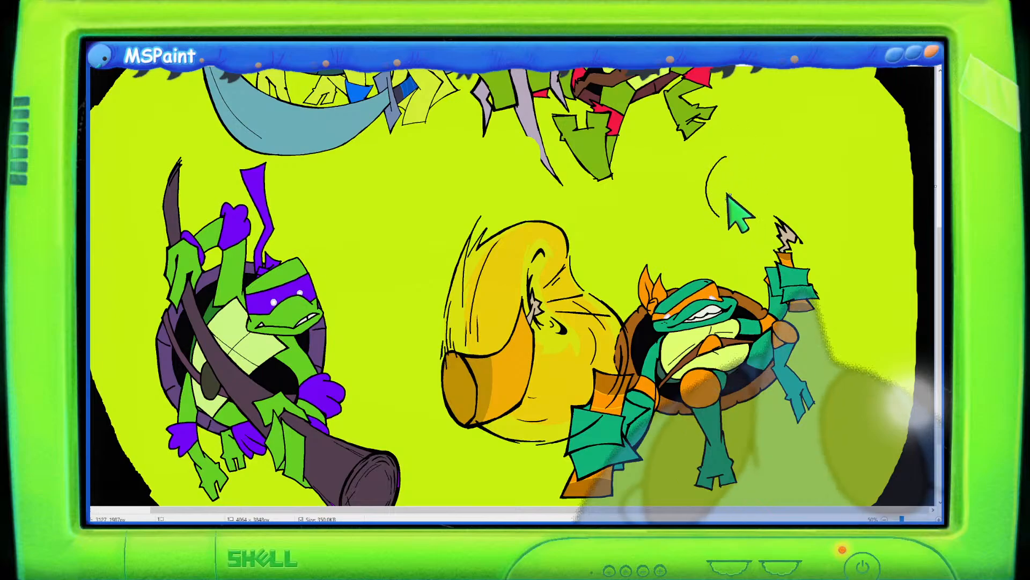
mouse_move(734, 160)
left_mouse_down()
mouse_move(721, 216)
mouse_move(763, 157)
left_mouse_up()
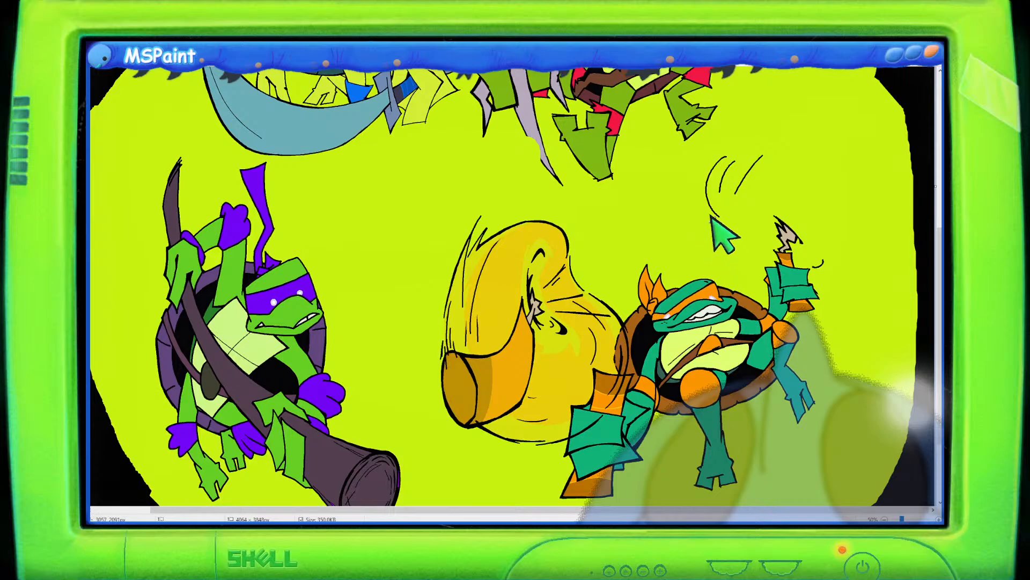
left_click_drag(708, 202, 722, 243)
key("ctrl+z")
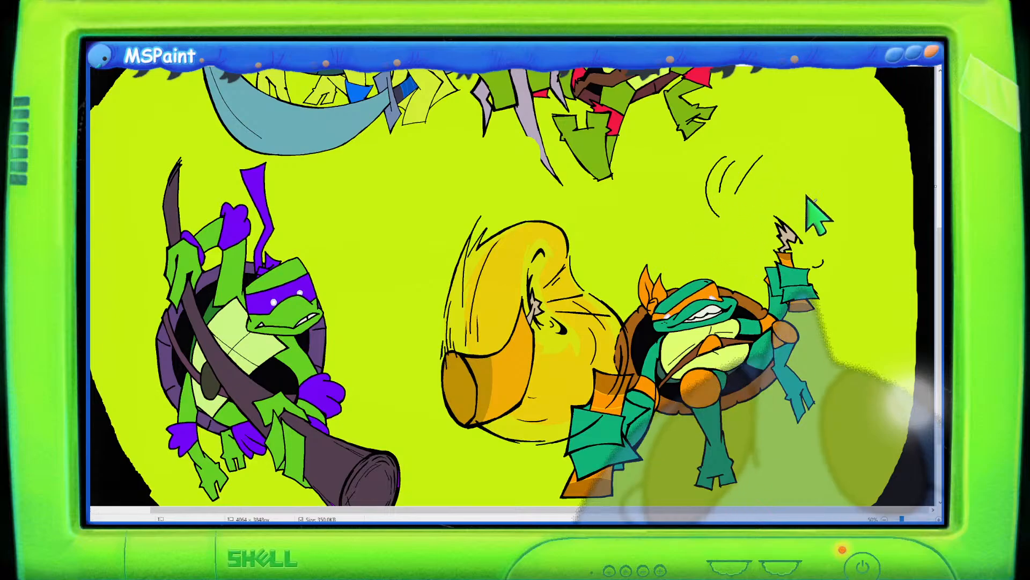
Draw the raised weapon's outer motion strokes and close the blur into a rounded outline around the chain stub.
mouse_move(809, 198)
left_mouse_down()
mouse_move(818, 240)
mouse_move(836, 244)
mouse_move(833, 279)
left_mouse_up()
key("ctrl+z")
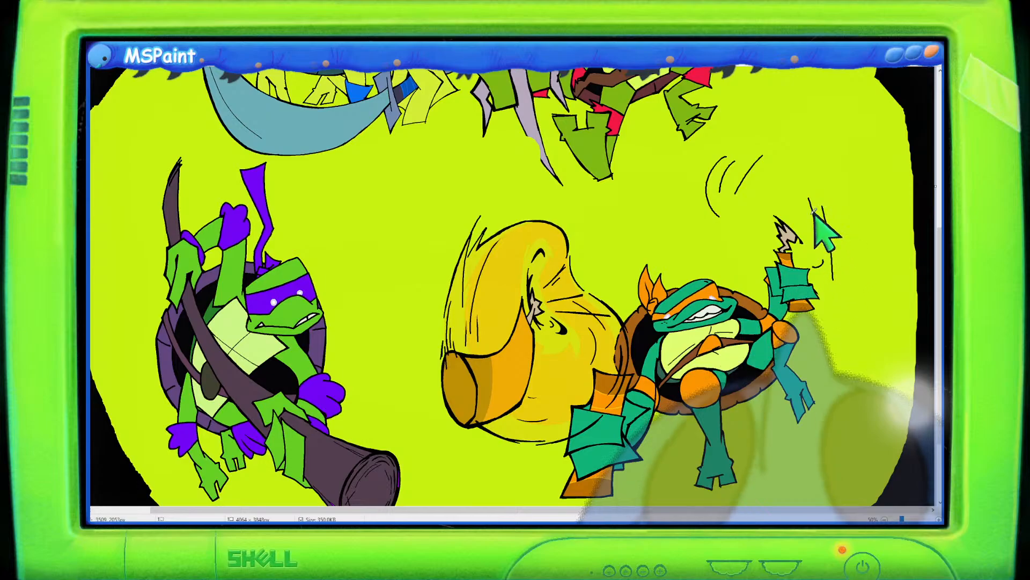
key("ctrl+z")
left_click_drag(726, 158, 768, 153)
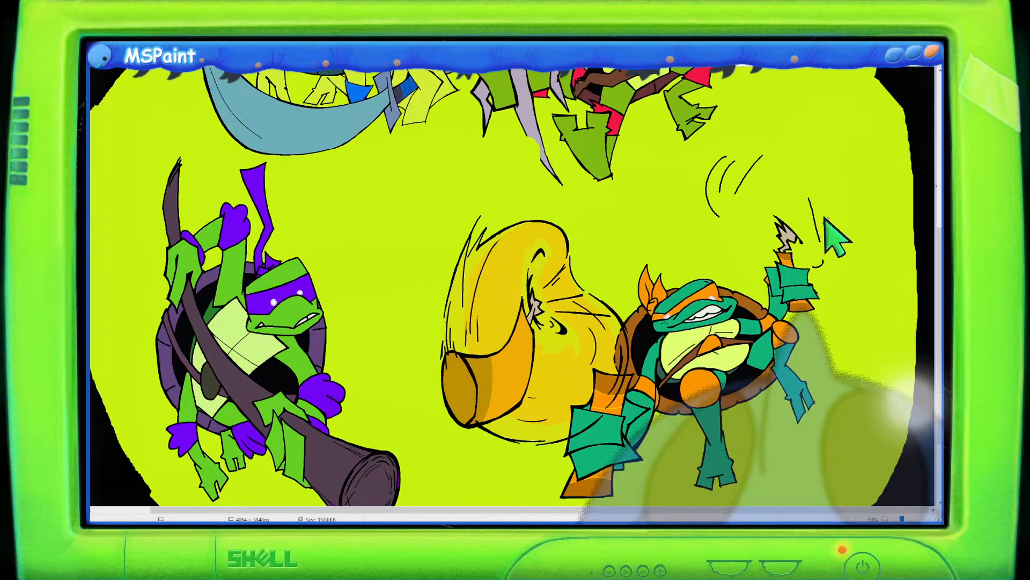
left_click_drag(822, 218, 827, 273)
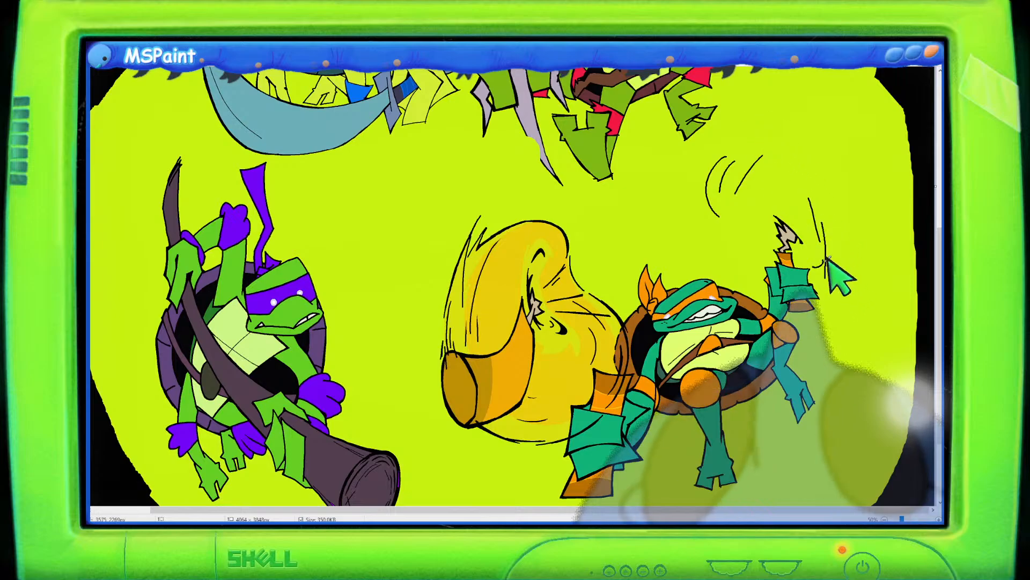
mouse_move(730, 157)
left_mouse_down()
mouse_move(797, 149)
mouse_move(815, 178)
mouse_move(824, 248)
left_mouse_up()
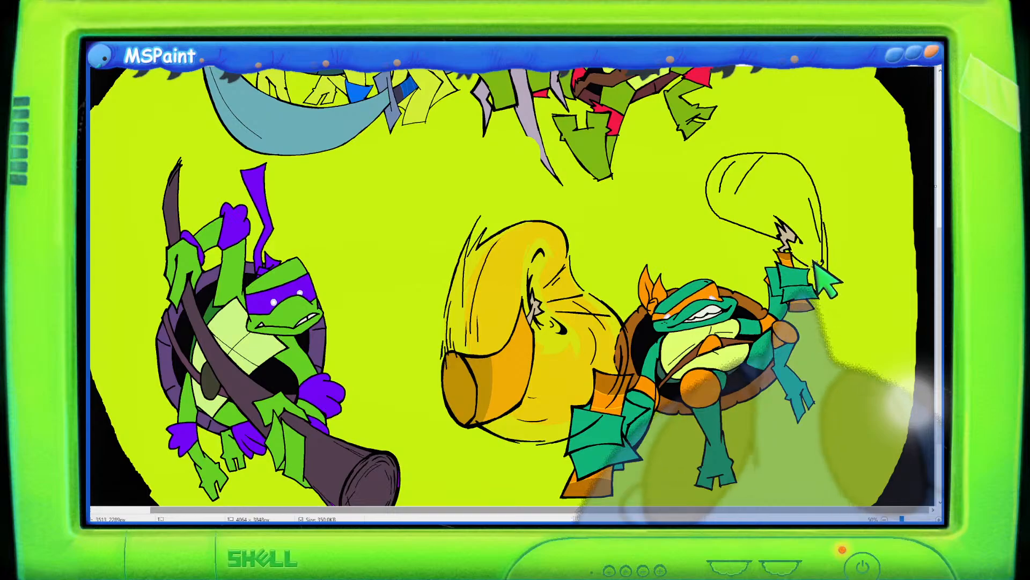
Examine the redrawn raised weapon outline in the full composition and up close beside the other turtles.
scroll(896, 148, "down", 1)
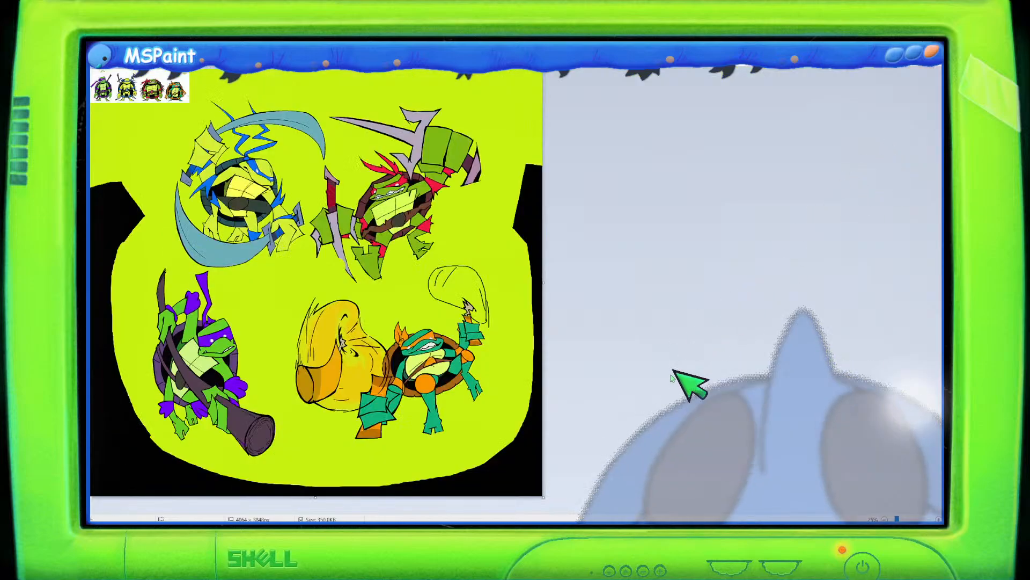
scroll(683, 379, "up", 1)
scroll(617, 456, "down", 5)
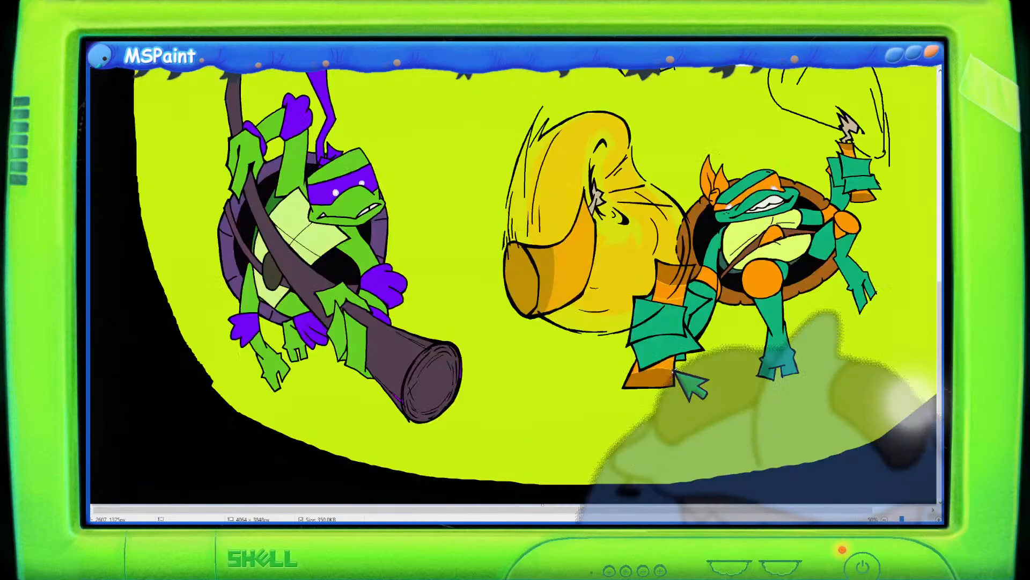
scroll(570, 510, "right", 2)
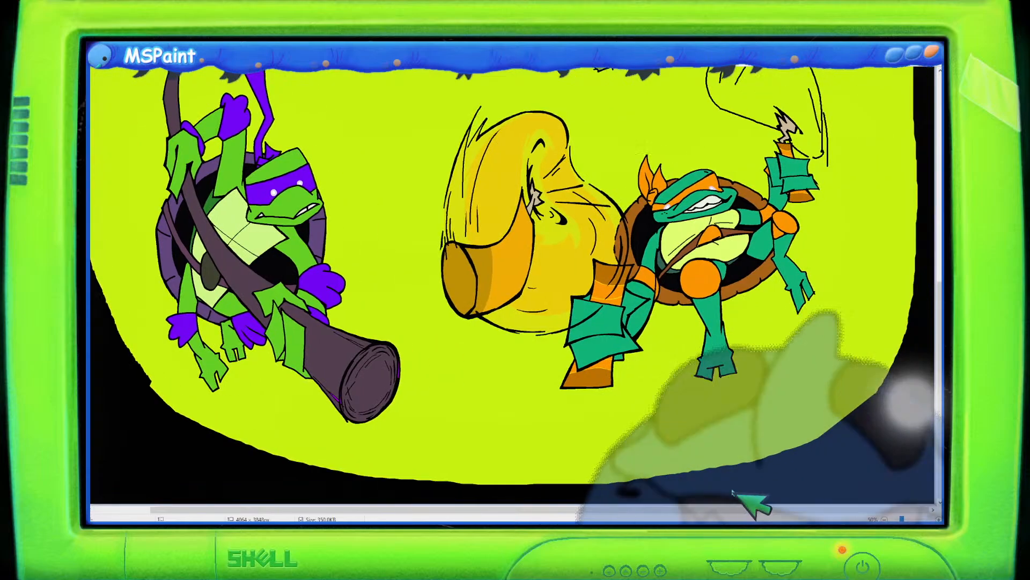
scroll(749, 417, "up", 3)
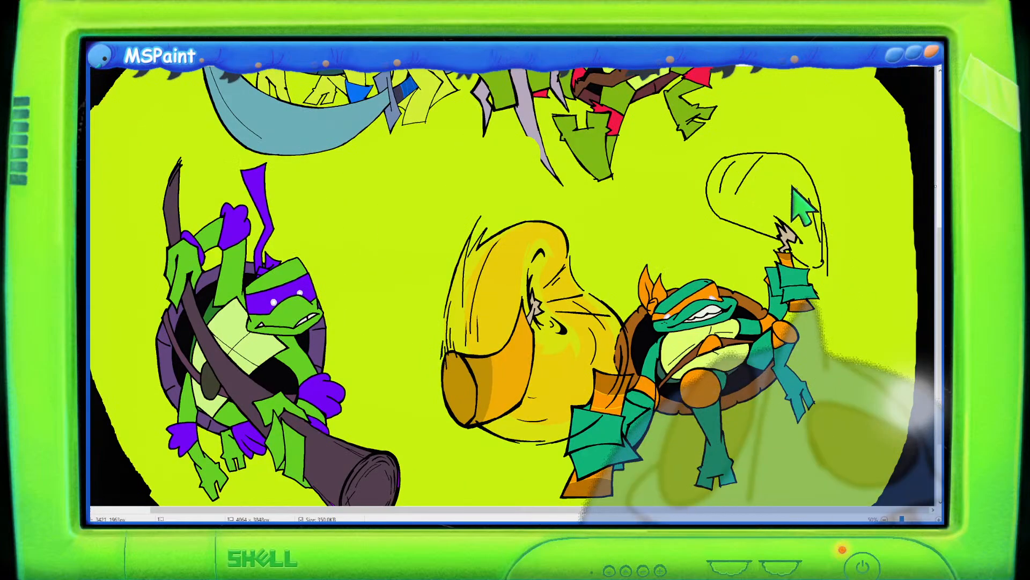
scroll(816, 203, "down", 1)
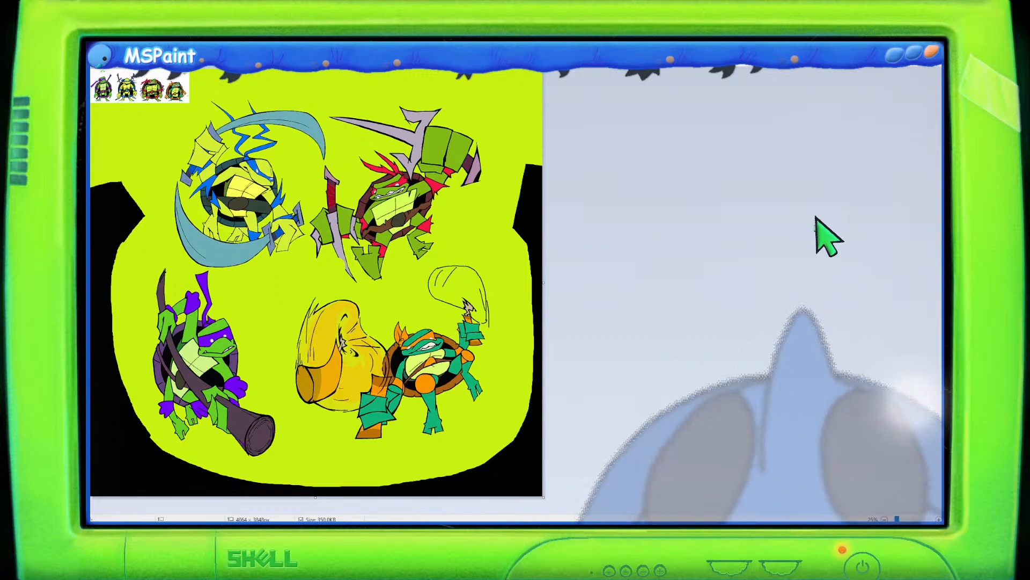
scroll(829, 236, "up", 1)
scroll(821, 231, "down", 5)
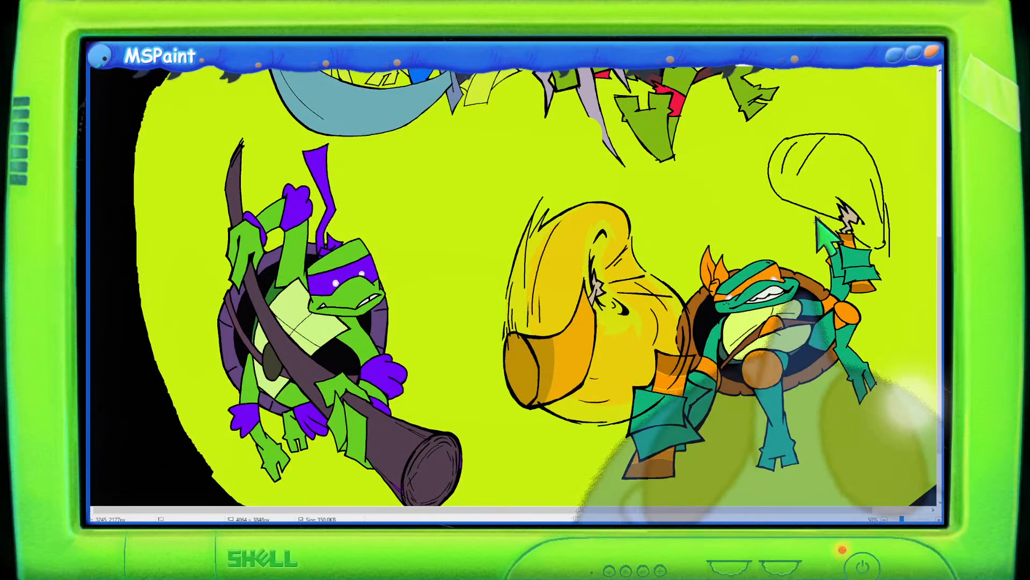
Remove the large golden weapon blur and the raised weapon's motion outline from around the orange-masked turtle.
left_click_drag(761, 510, 854, 512)
scroll(817, 432, "up", 5)
scroll(593, 169, "down", 5)
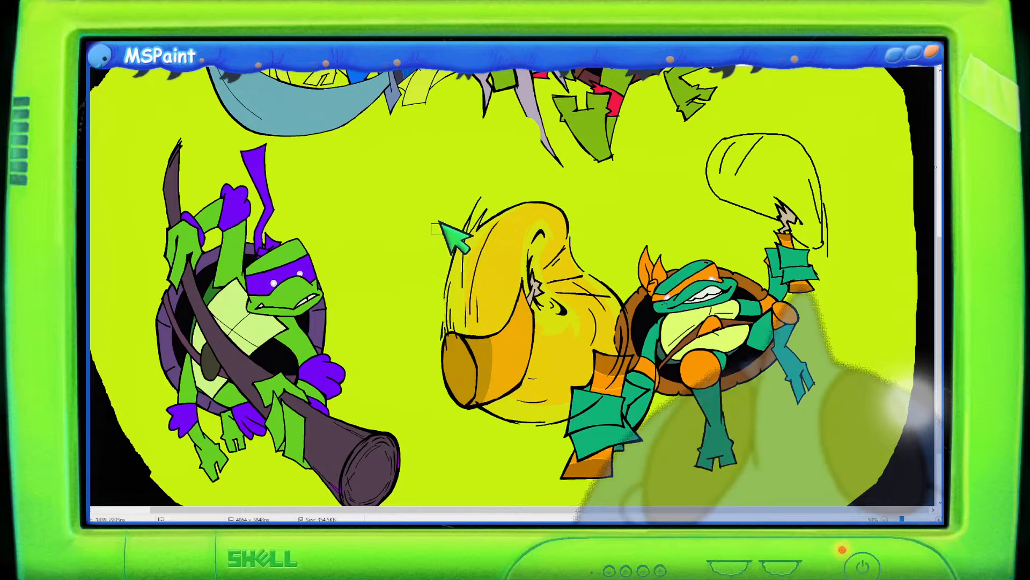
mouse_move(512, 175)
left_mouse_down()
mouse_move(475, 192)
mouse_move(416, 342)
mouse_move(465, 417)
mouse_move(521, 442)
mouse_move(553, 436)
mouse_move(588, 357)
mouse_move(620, 351)
mouse_move(615, 329)
mouse_move(650, 199)
mouse_move(759, 224)
mouse_move(780, 220)
mouse_move(789, 187)
mouse_move(813, 200)
mouse_move(799, 221)
mouse_move(805, 242)
mouse_move(831, 254)
mouse_move(841, 151)
mouse_move(753, 113)
mouse_move(699, 136)
mouse_move(648, 180)
mouse_move(591, 200)
mouse_move(529, 186)
left_mouse_up()
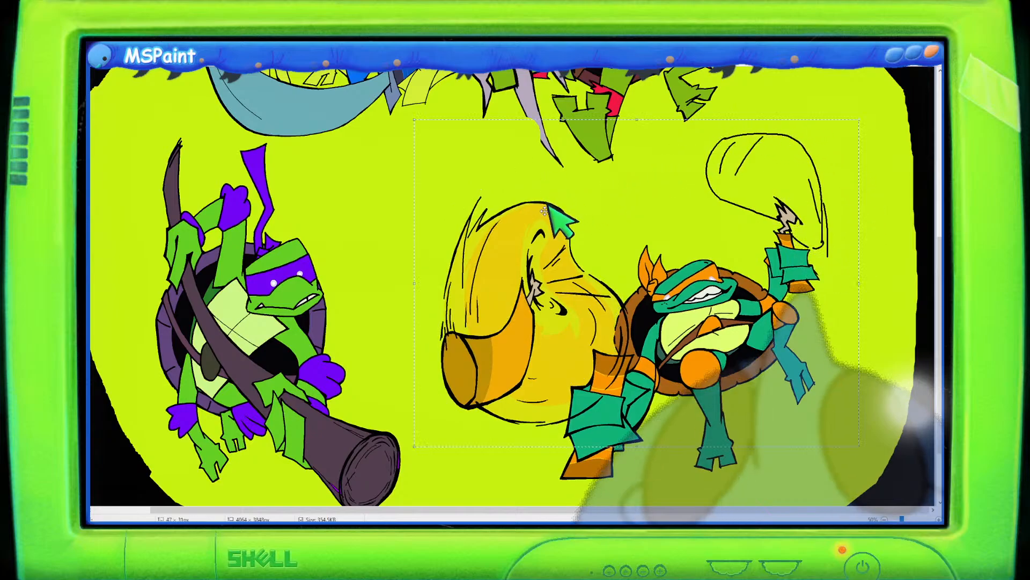
key("Delete")
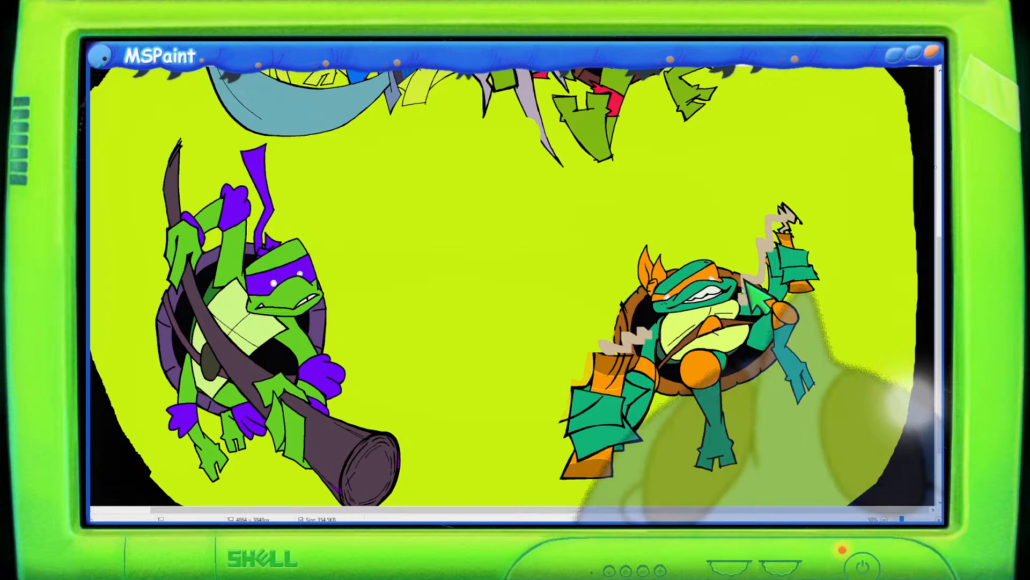
Try short brown weapon handles at the lower ends of the orange-masked turtle's beige zigzag chains.
left_click_drag(745, 305, 742, 318)
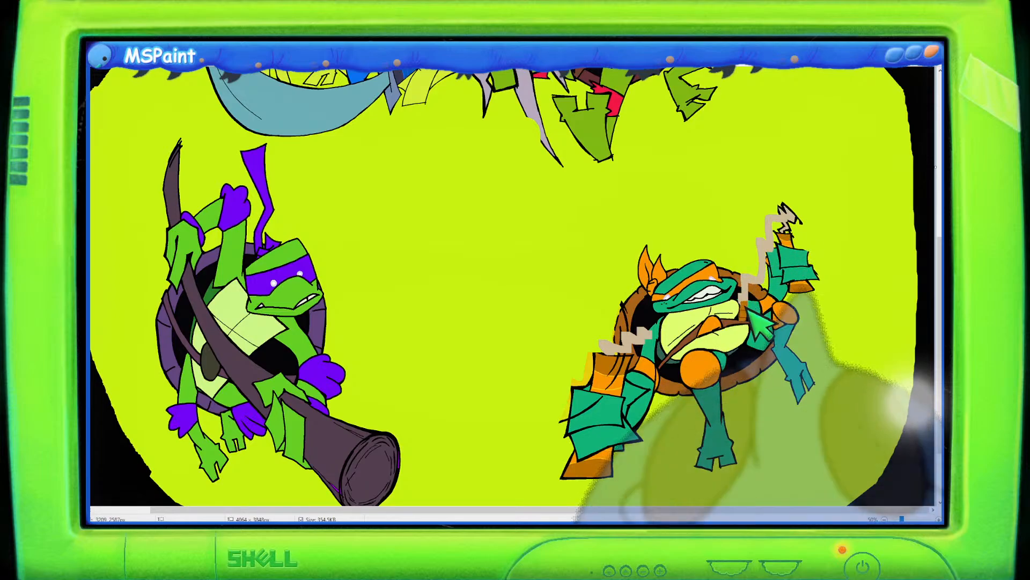
left_click_drag(650, 328, 662, 355)
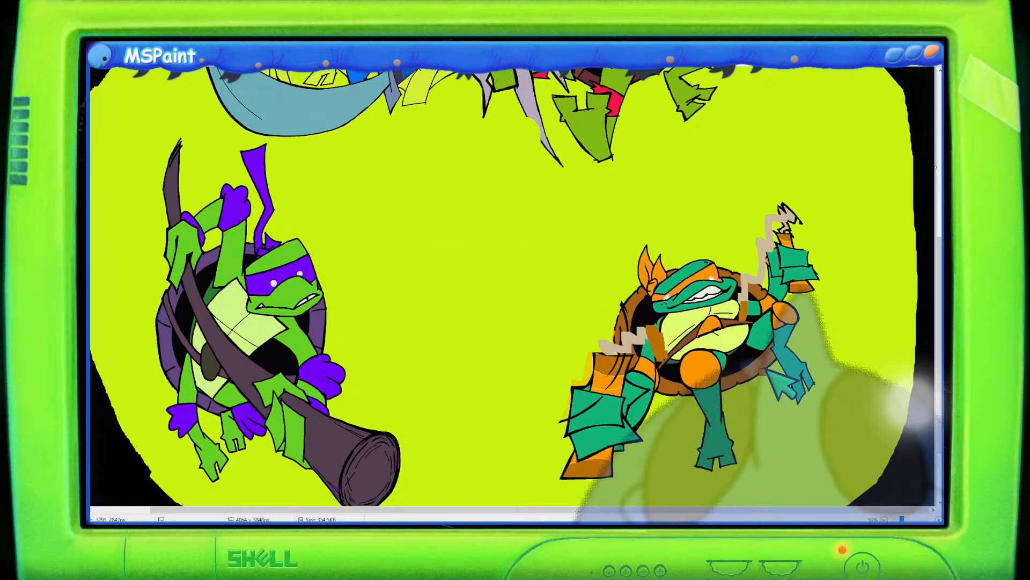
scroll(765, 369, "down", 1)
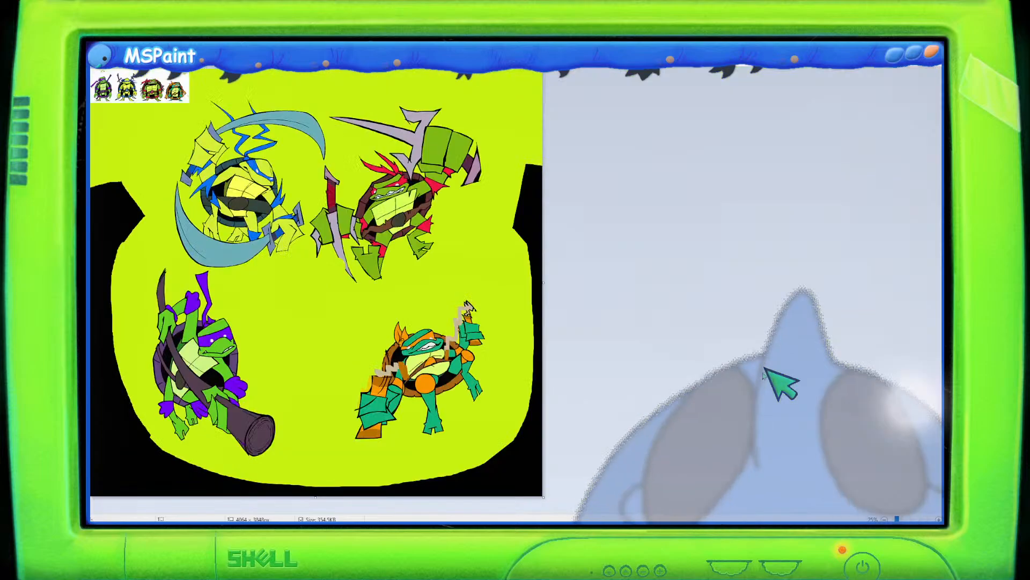
scroll(765, 369, "up", 1)
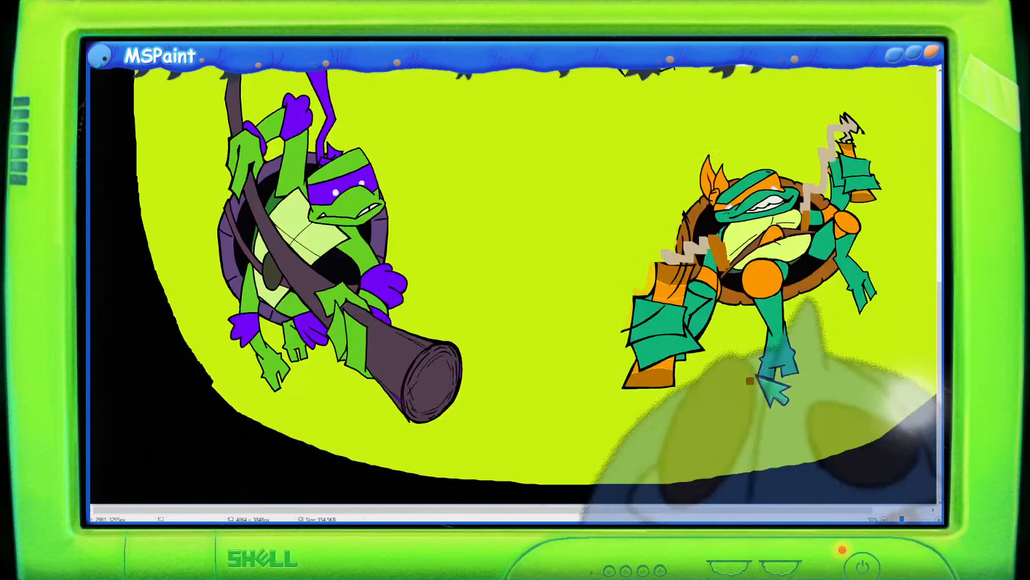
left_click_drag(593, 511, 703, 512)
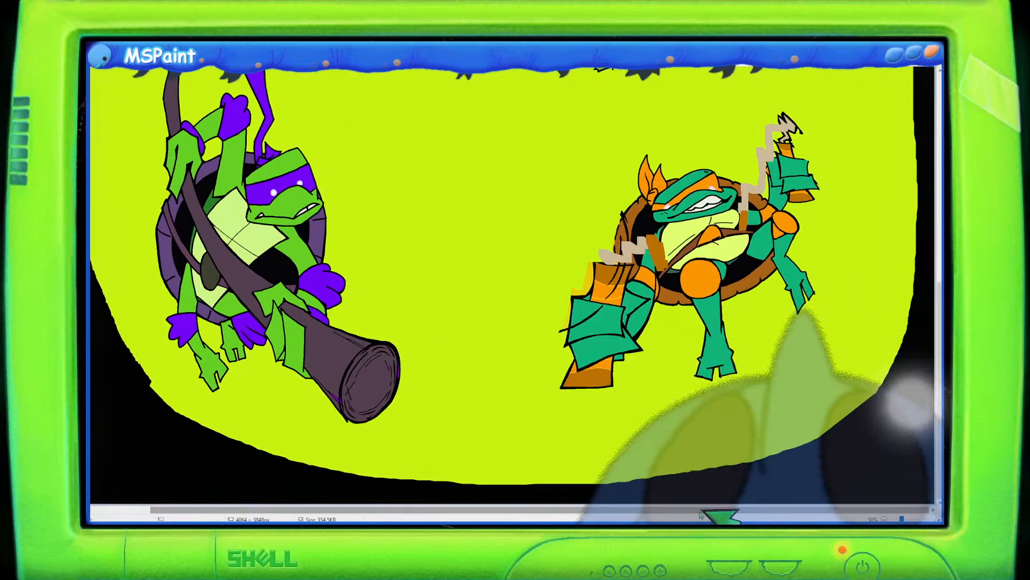
Examine the orange-masked turtle's zigzag chain weapons against the other turtles and in the full composition.
scroll(567, 462, "up", 2)
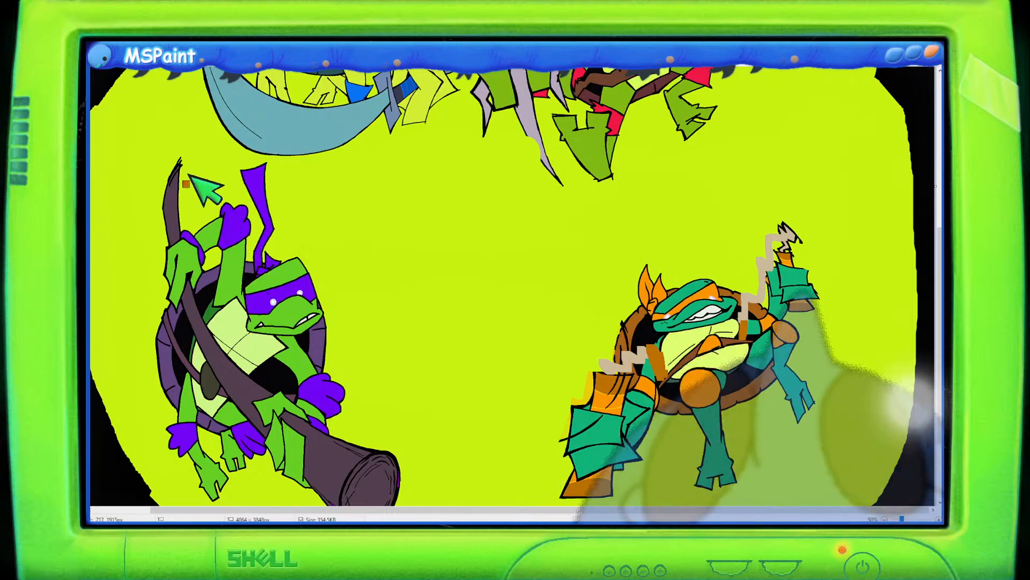
scroll(754, 244, "down", 2)
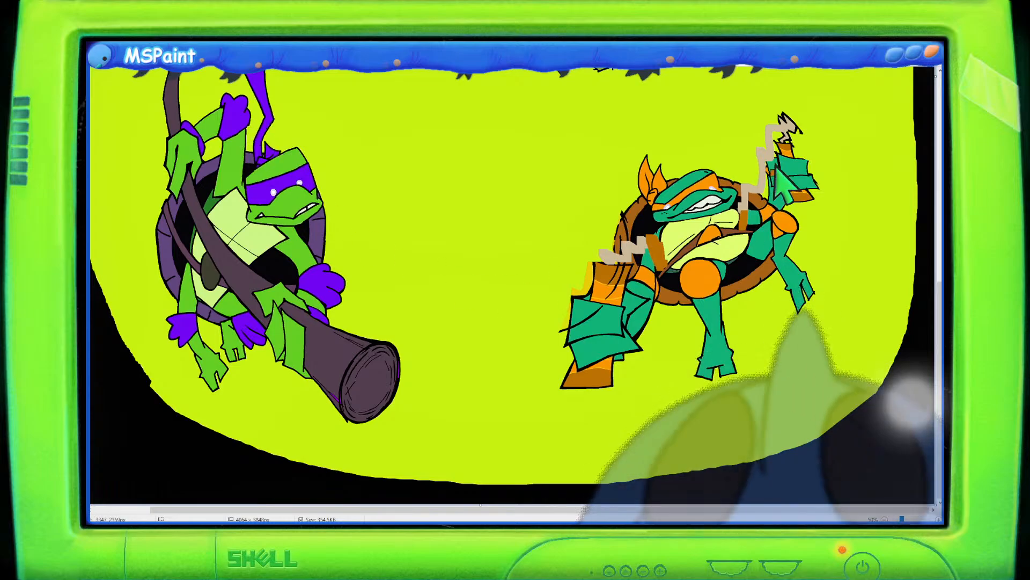
scroll(752, 268, "up", 2)
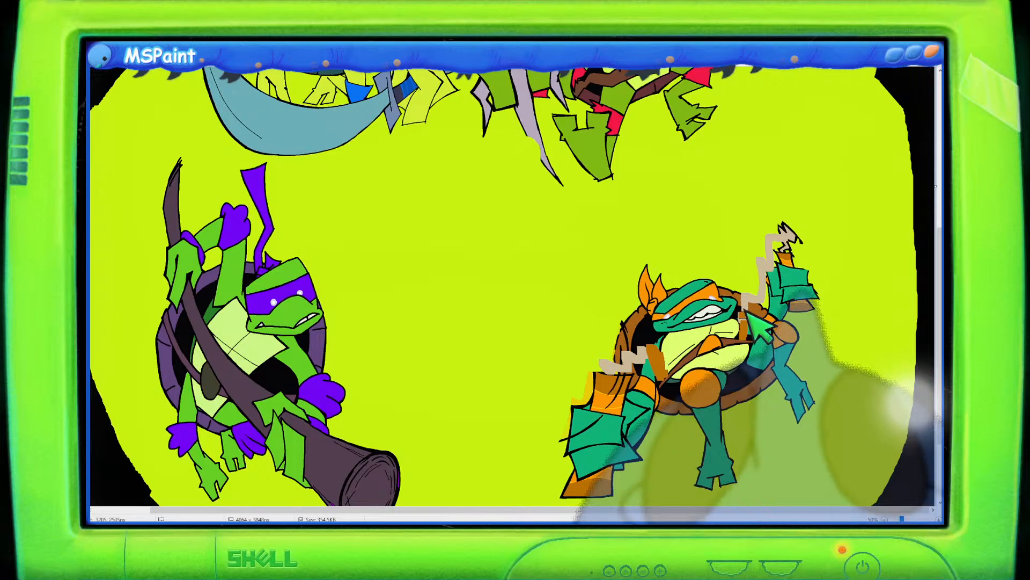
scroll(746, 314, "down", 3)
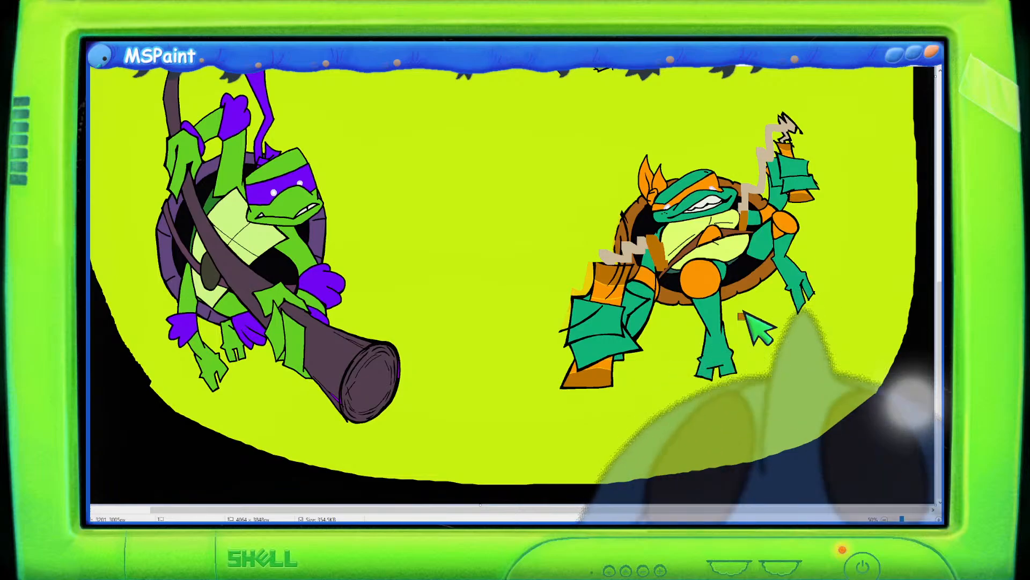
scroll(744, 315, "up", 5)
scroll(744, 314, "down", 4)
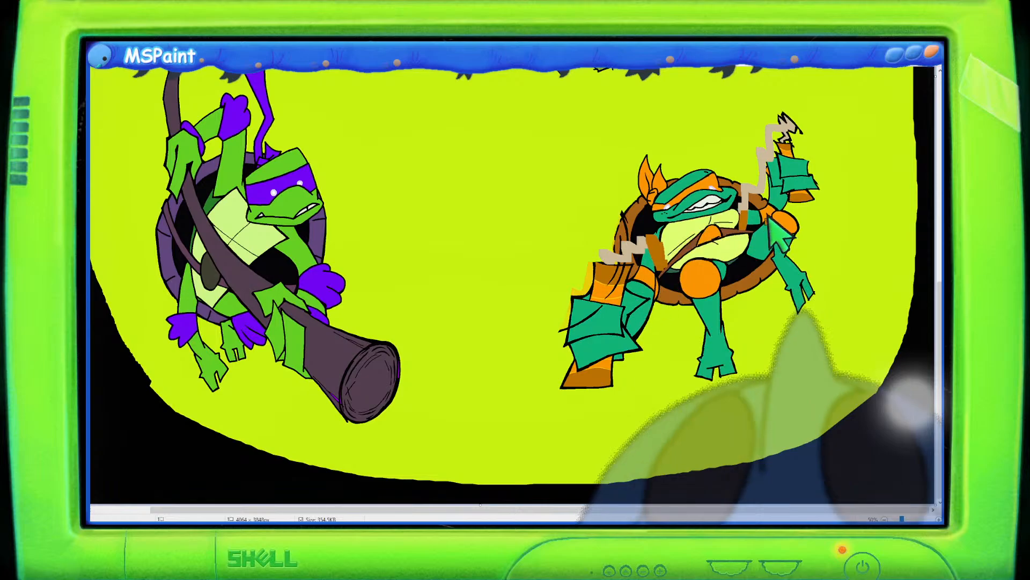
scroll(840, 202, "up", 2)
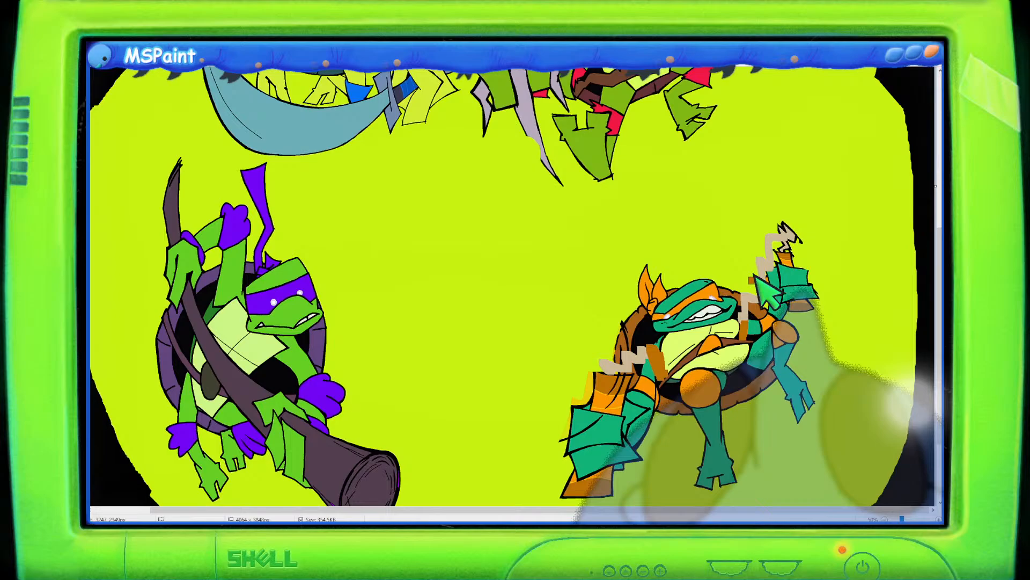
scroll(755, 276, "down", 3)
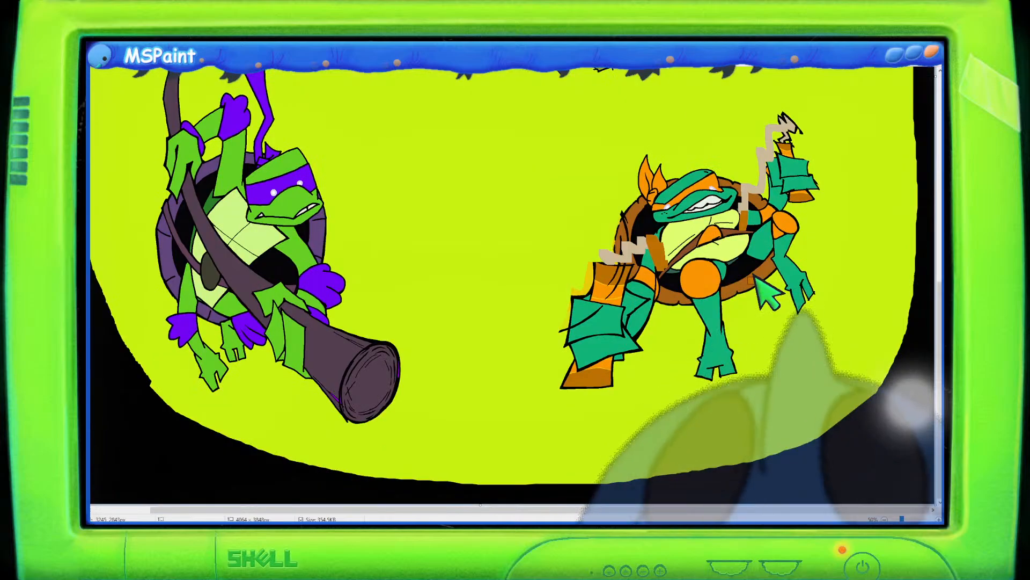
scroll(766, 292, "down", 2)
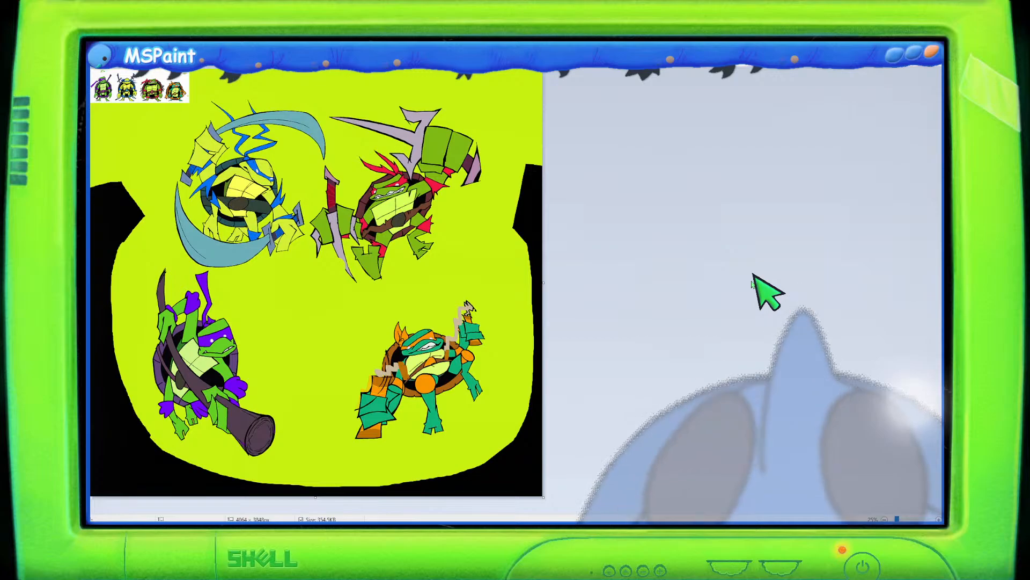
scroll(773, 333, "up", 1)
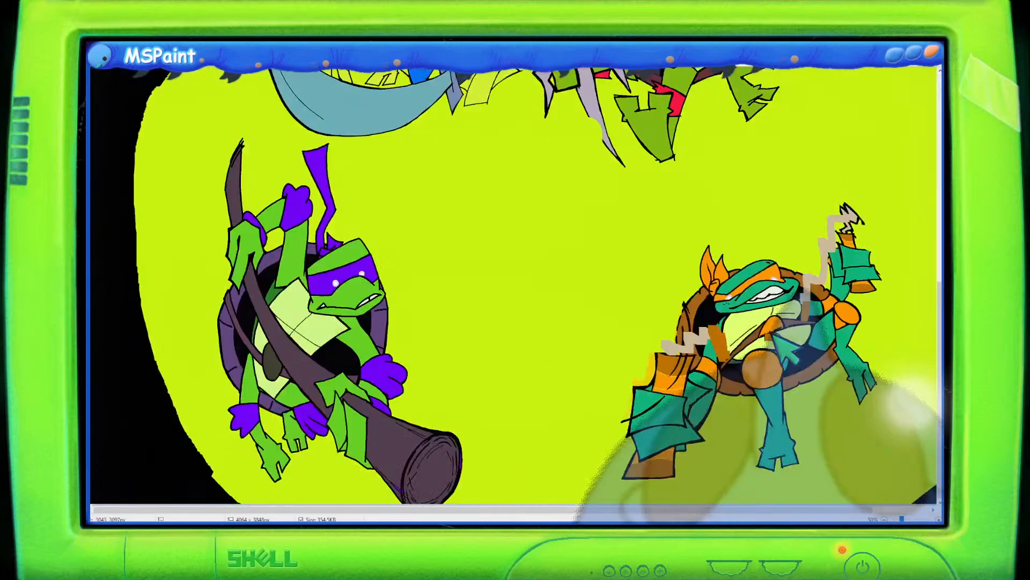
scroll(783, 343, "down", 2)
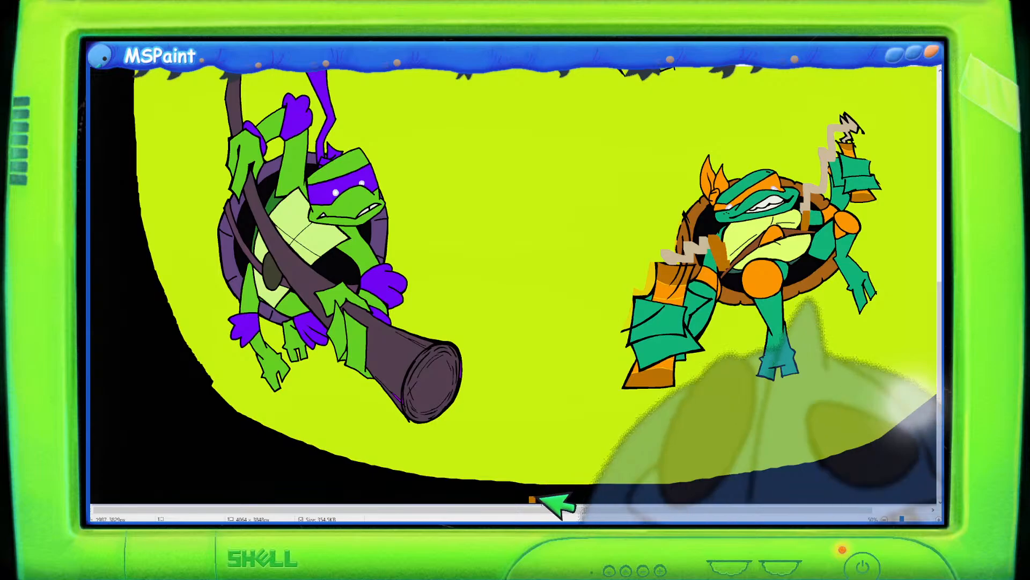
left_click_drag(534, 510, 679, 510)
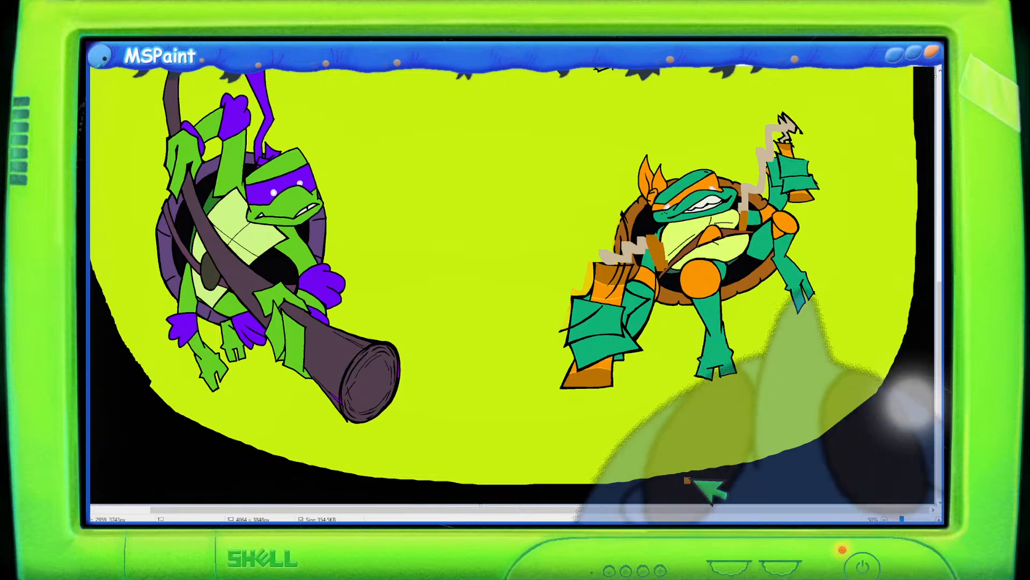
scroll(710, 489, "up", 3)
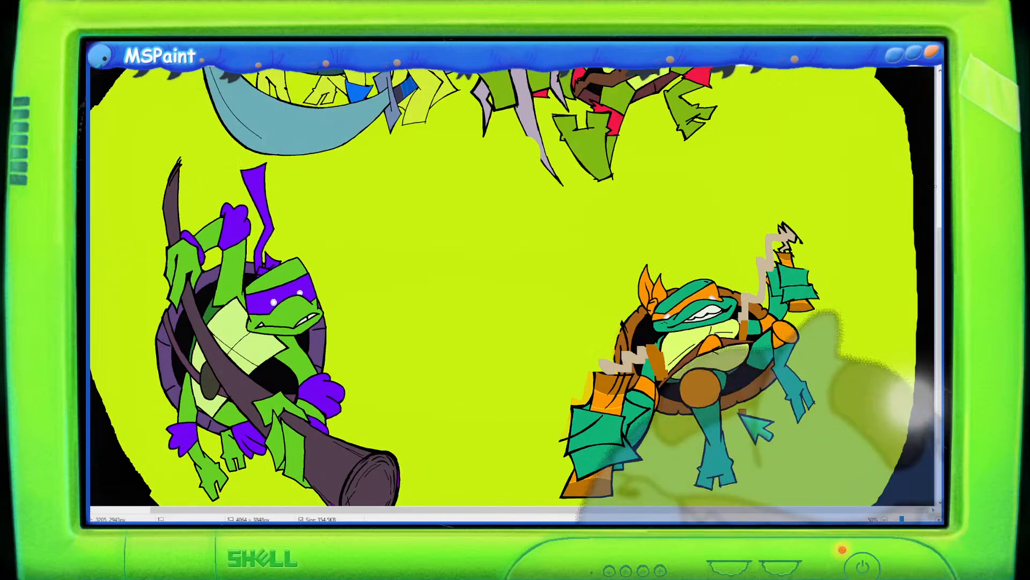
Undo the zigzag chain redesign to restore the golden weapon blur and the raised weapon's motion outline.
scroll(264, 455, "down", 3)
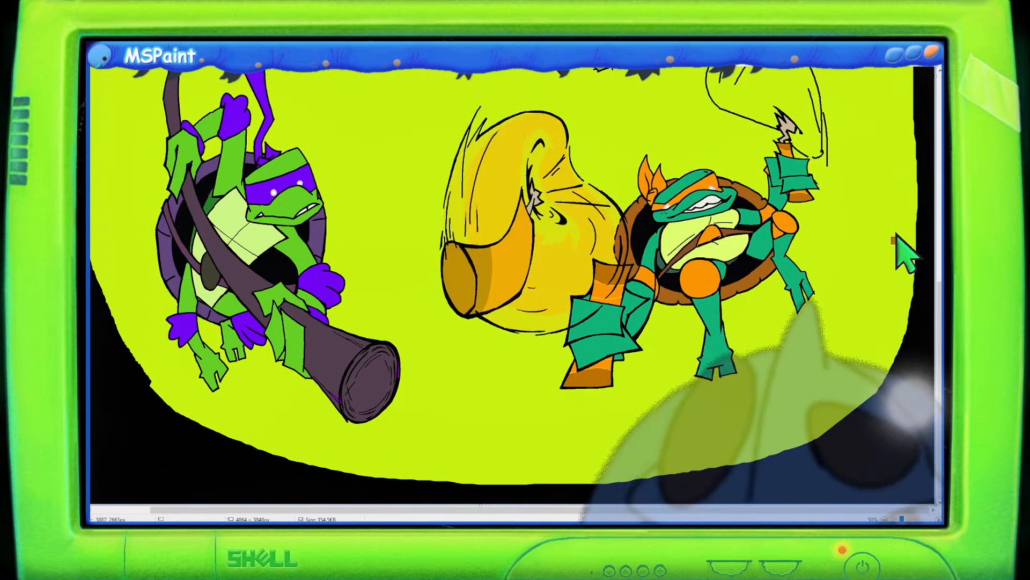
scroll(896, 237, "up", 3)
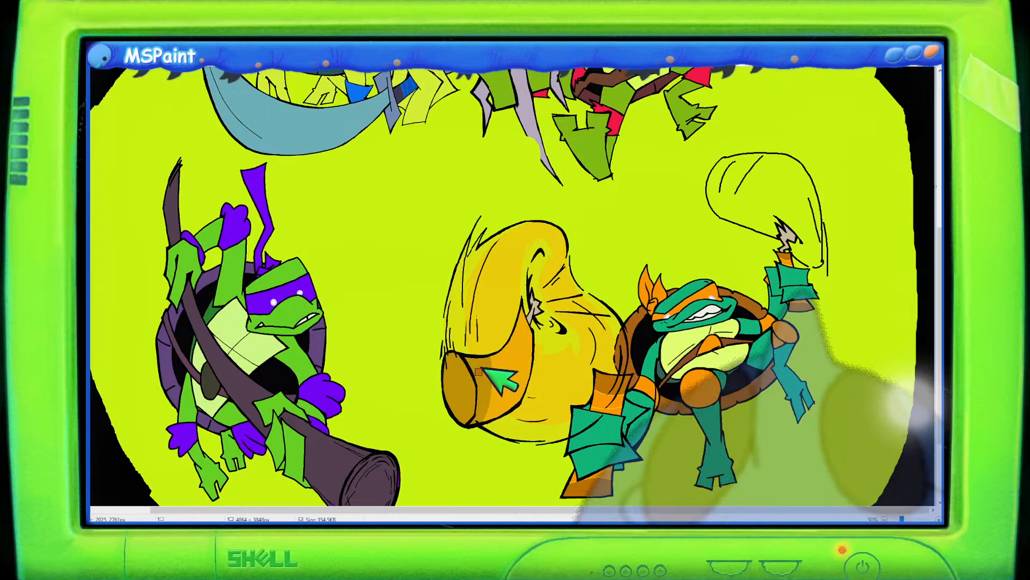
scroll(486, 370, "down", 3)
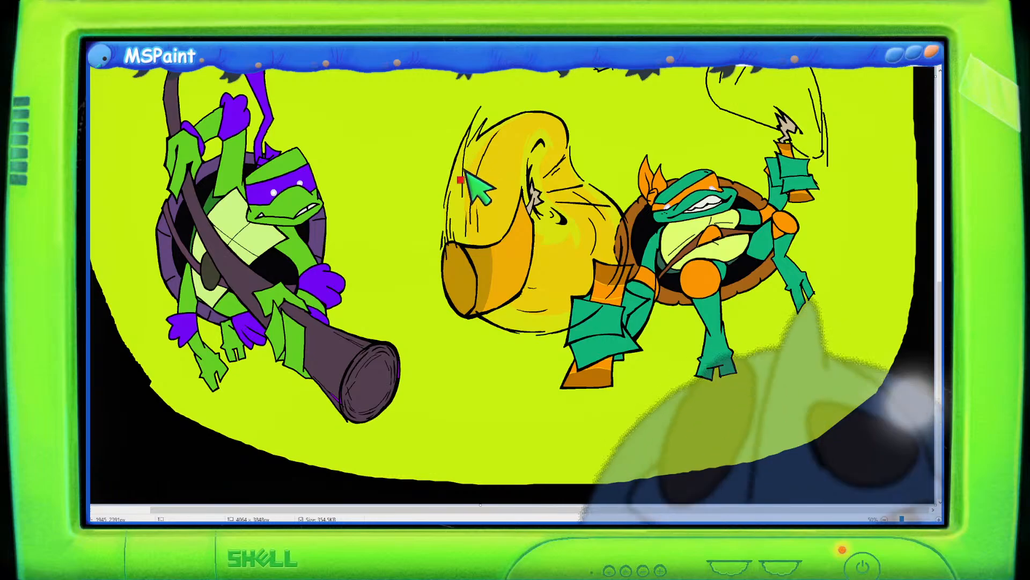
Try red guide strokes tracing the swing over the golden weapon blur, and undo them.
mouse_move(460, 256)
left_mouse_down()
mouse_move(464, 184)
mouse_move(524, 196)
left_mouse_up()
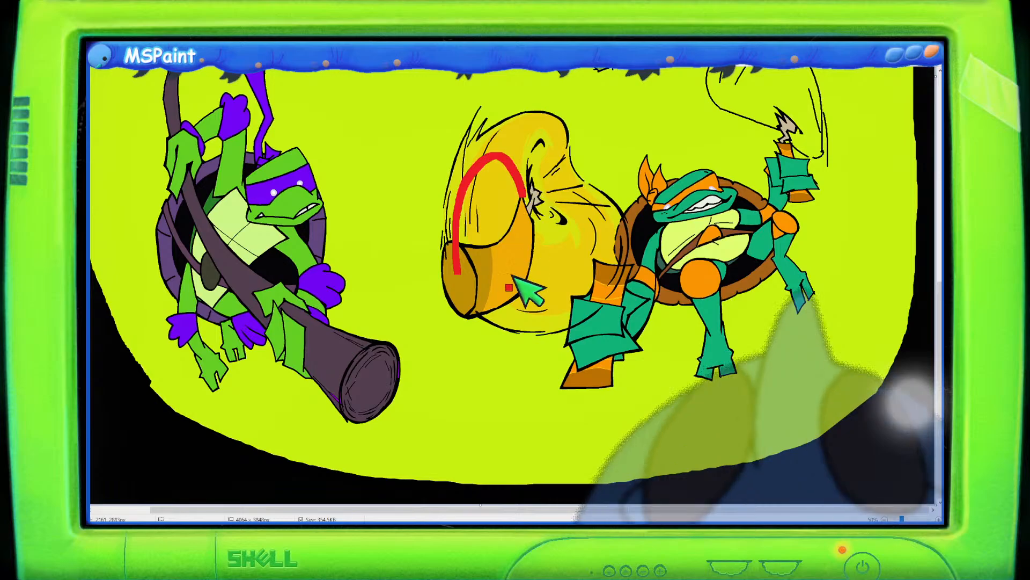
left_click_drag(534, 361, 490, 186)
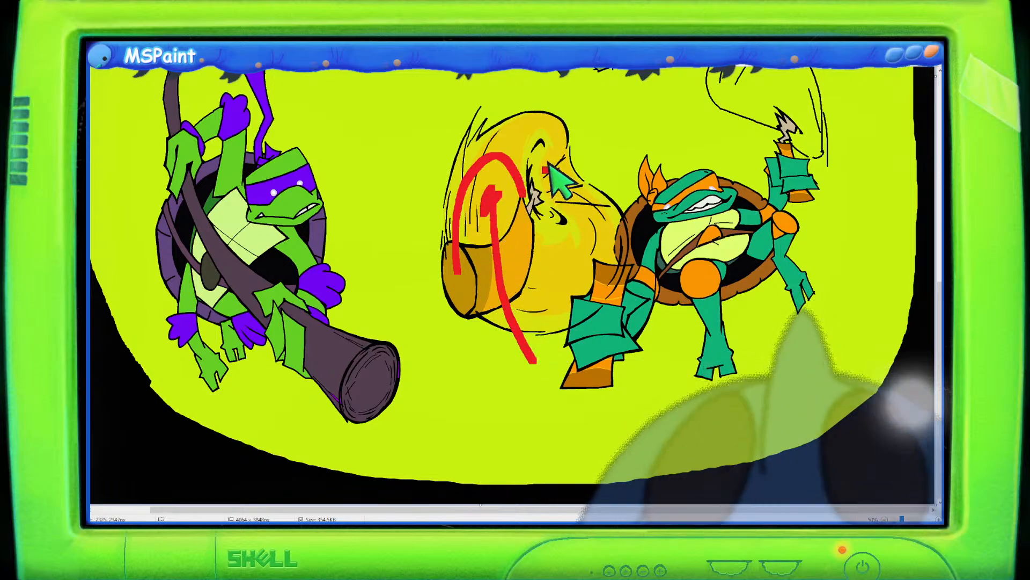
key("ctrl+z")
key("ctrl+z")
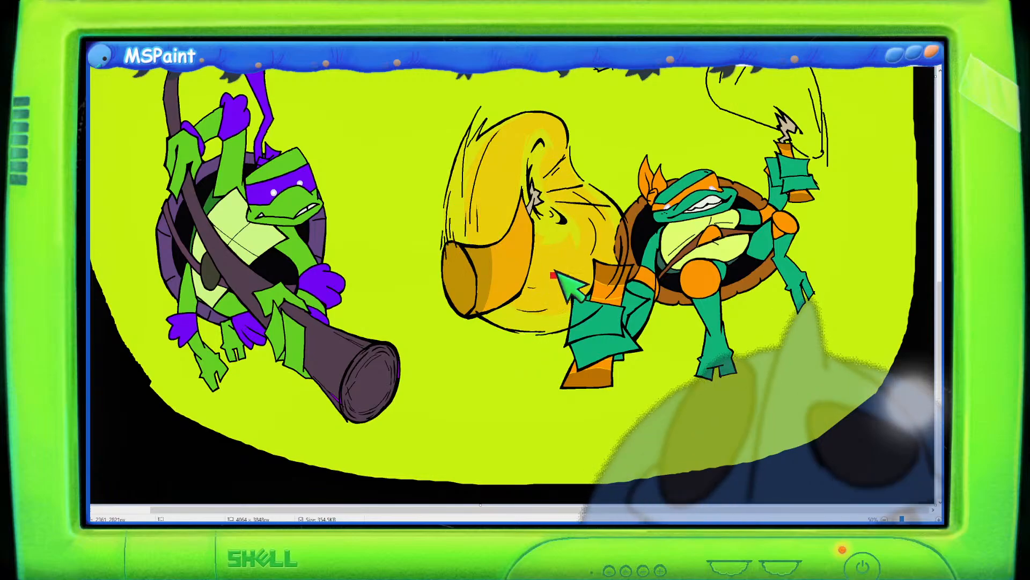
mouse_move(557, 207)
left_mouse_down()
mouse_move(546, 122)
mouse_move(490, 111)
mouse_move(451, 134)
left_mouse_up()
key("ctrl+z")
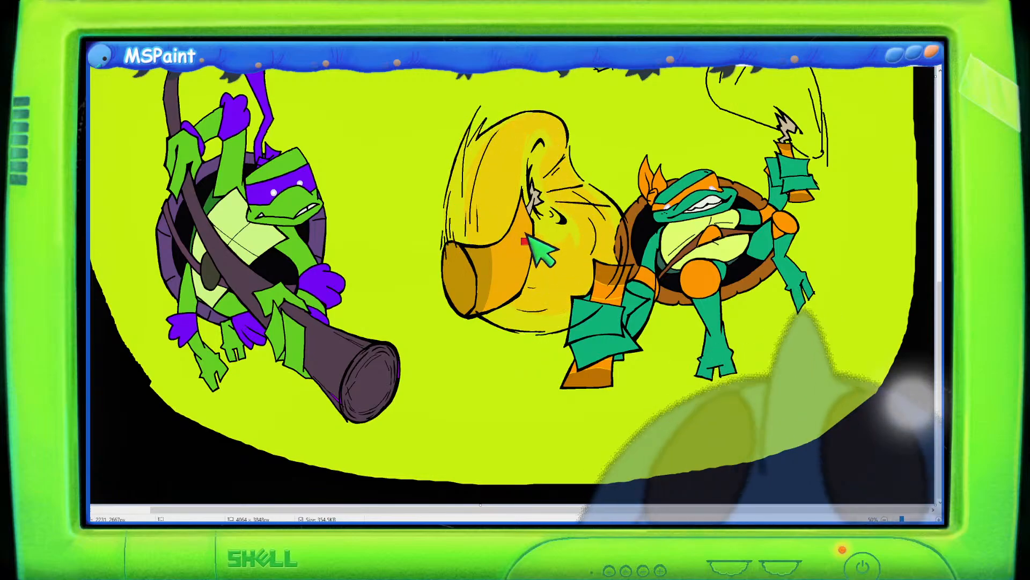
Try long red arcs sweeping from the golden blur towards the purple-masked turtle, and undo them.
mouse_move(553, 231)
left_mouse_down()
mouse_move(402, 138)
mouse_move(368, 147)
mouse_move(457, 141)
mouse_move(538, 196)
left_mouse_up()
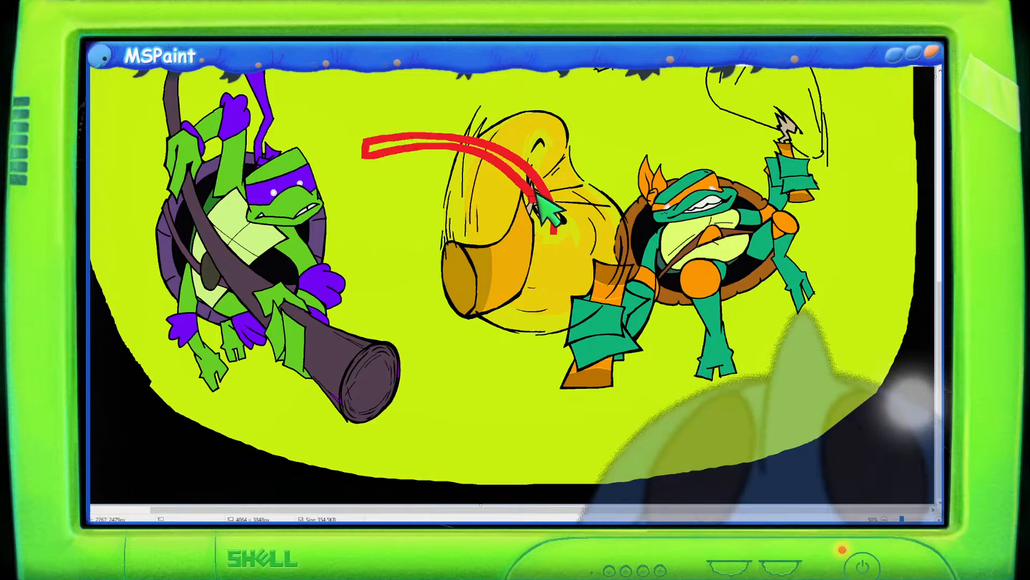
mouse_move(250, 225)
left_mouse_down()
mouse_move(511, 310)
mouse_move(268, 249)
left_mouse_up()
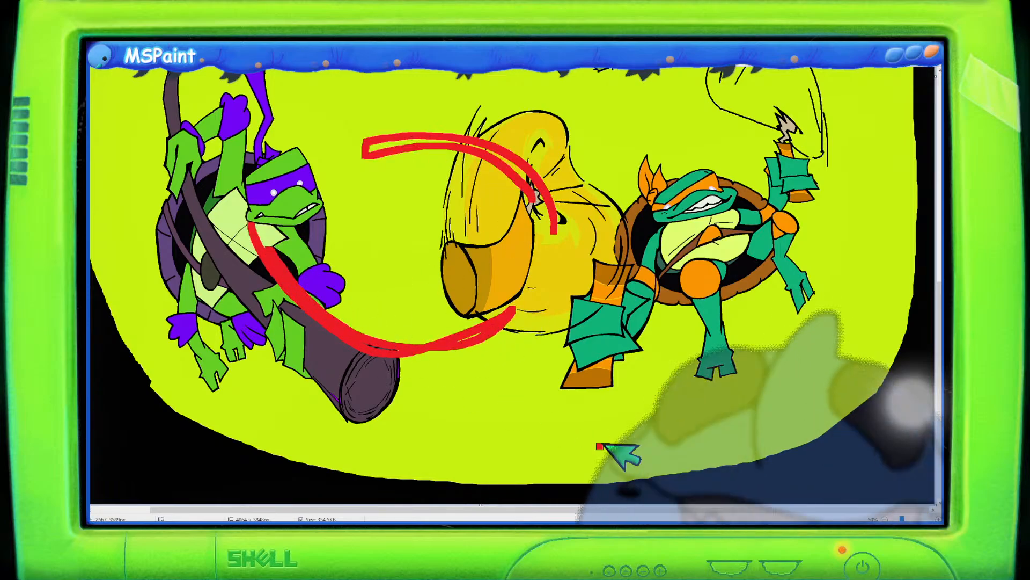
key("ctrl+z")
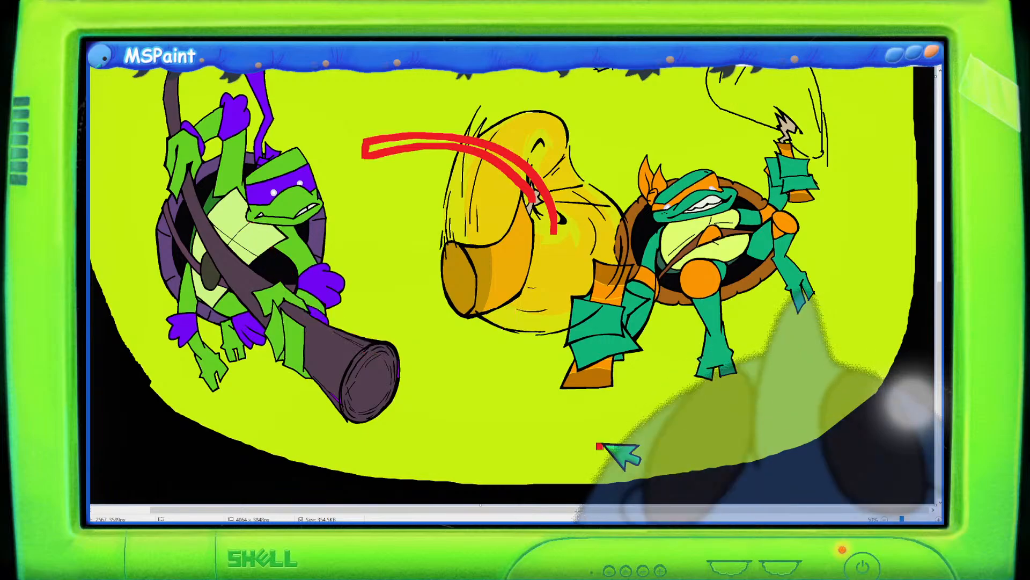
key("ctrl+z")
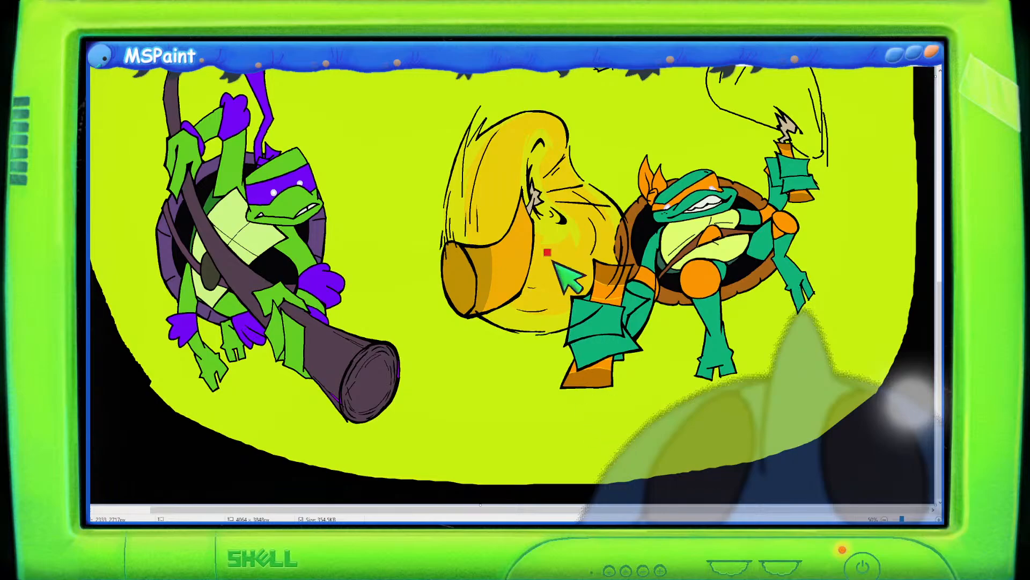
mouse_move(502, 244)
left_mouse_down()
mouse_move(500, 113)
mouse_move(555, 80)
left_mouse_up()
key("ctrl+z")
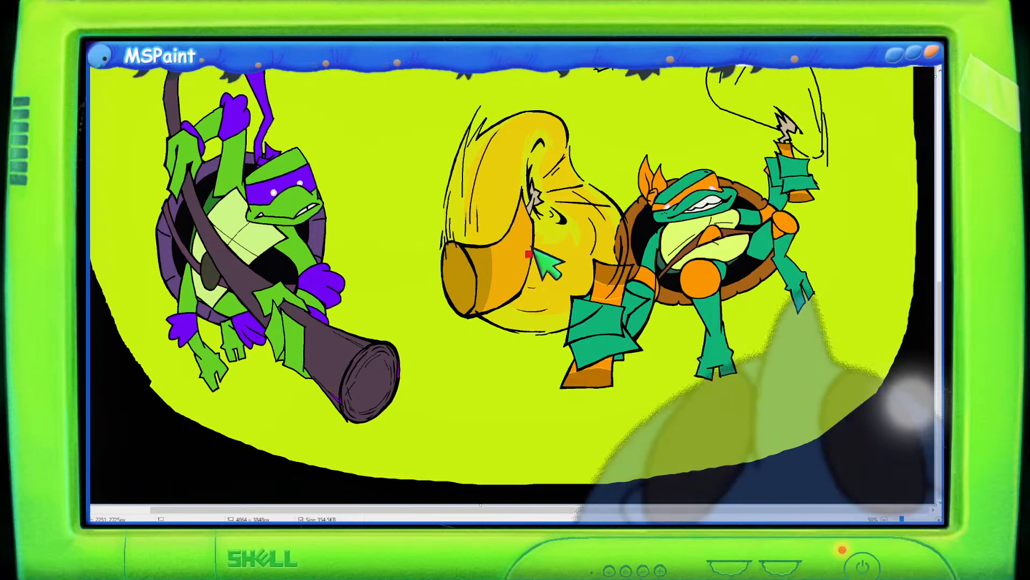
Try a curved red stroke from the golden blur's chain stub to the orange mask's knot, and undo it.
left_click_drag(548, 200, 638, 170)
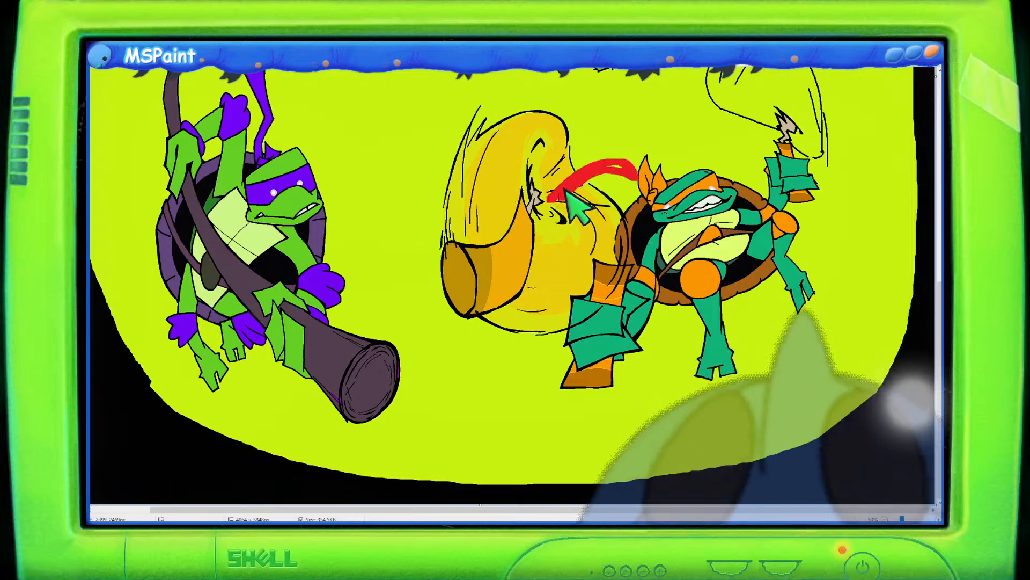
scroll(605, 269, "up", 2)
key("ctrl+z")
mouse_move(552, 288)
left_mouse_down()
mouse_move(599, 213)
mouse_move(614, 216)
mouse_move(546, 276)
left_mouse_up()
scroll(613, 353, "down", 1)
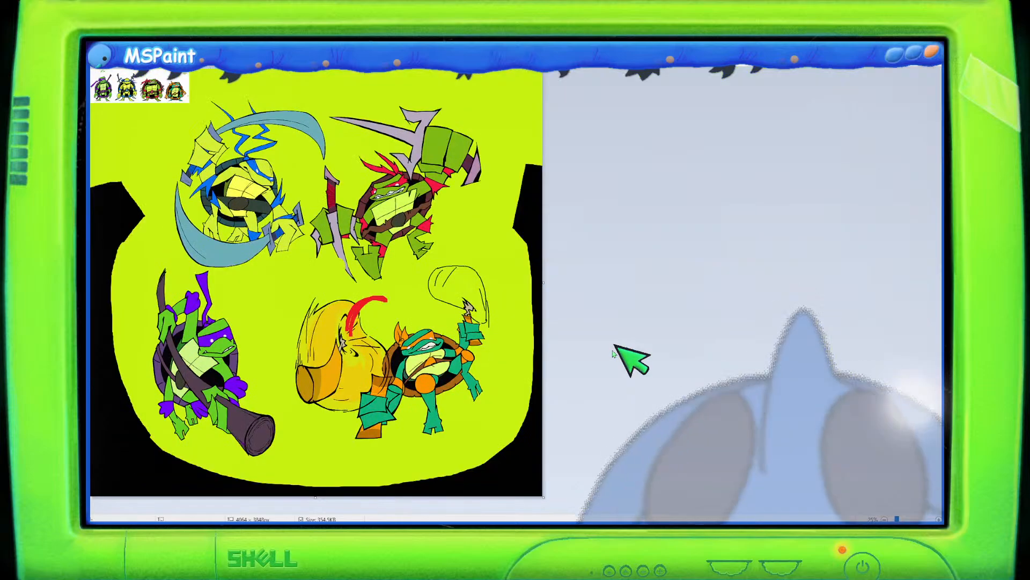
scroll(617, 348, "up", 1)
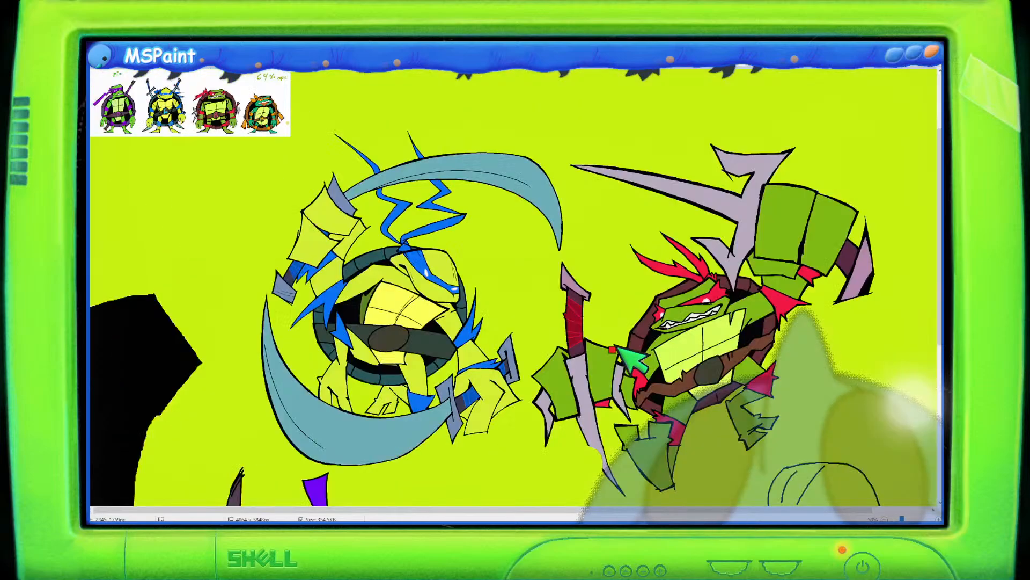
scroll(617, 348, "down", 3)
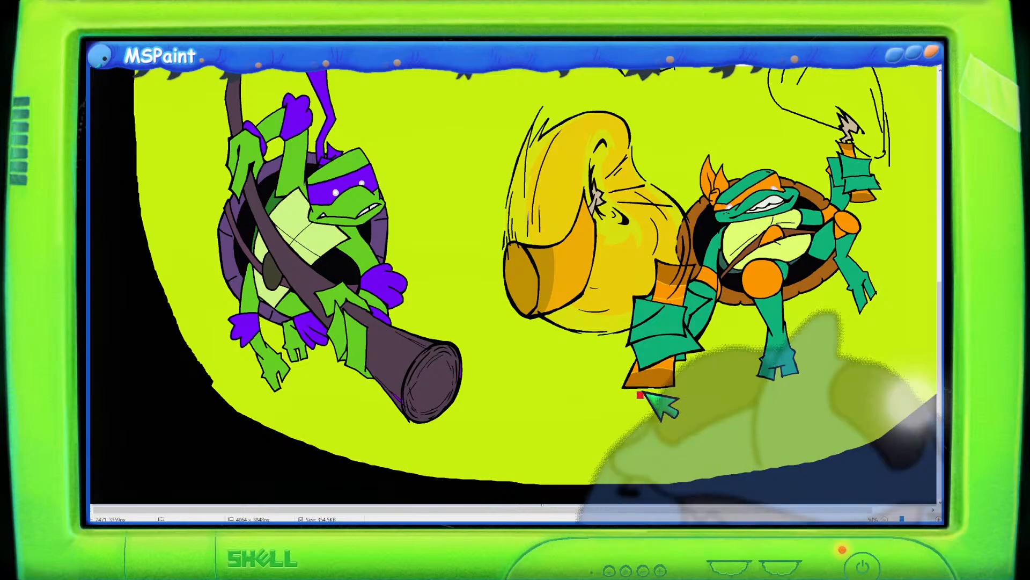
scroll(642, 394, "up", 3)
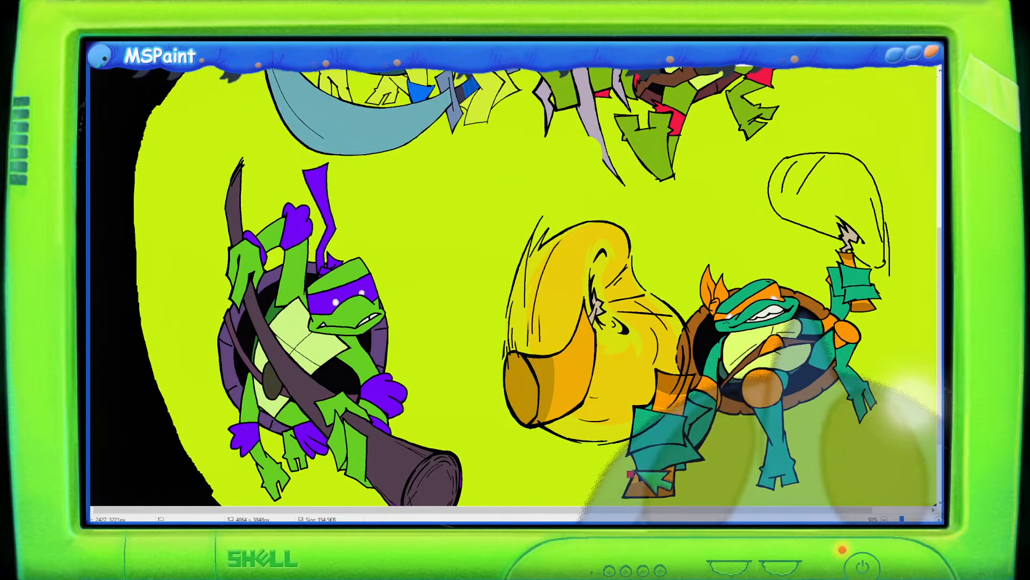
left_click_drag(647, 510, 716, 510)
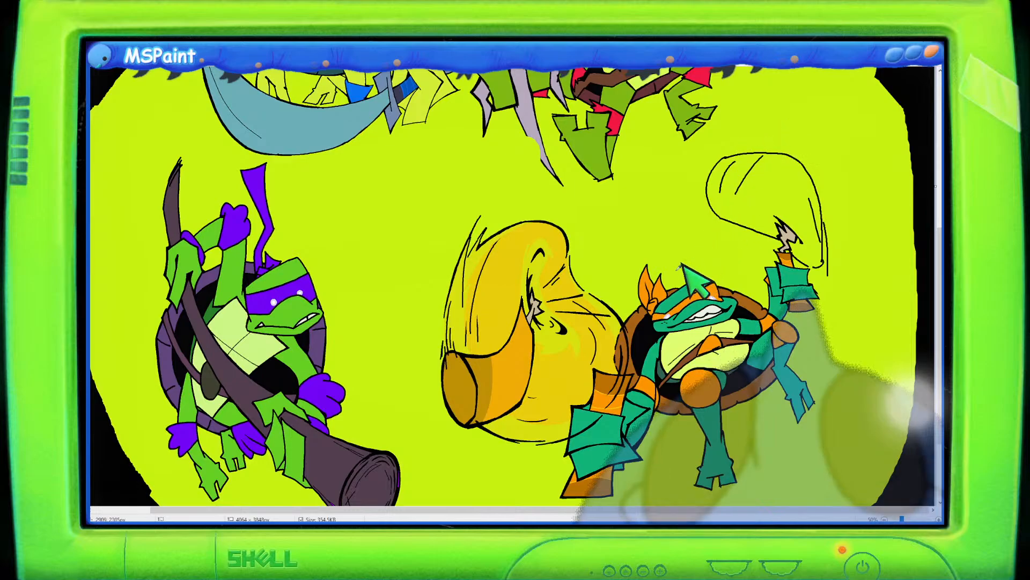
Try red guide strokes at different angles above the orange-masked turtle's raised weapon, and undo them.
scroll(582, 269, "up", 3)
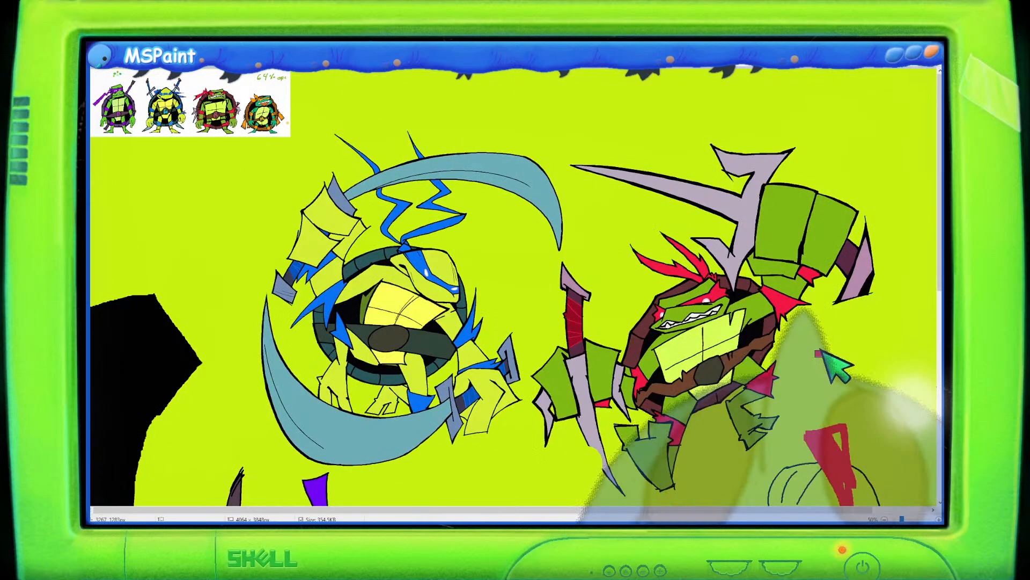
scroll(821, 350, "down", 5)
scroll(816, 350, "down", 1)
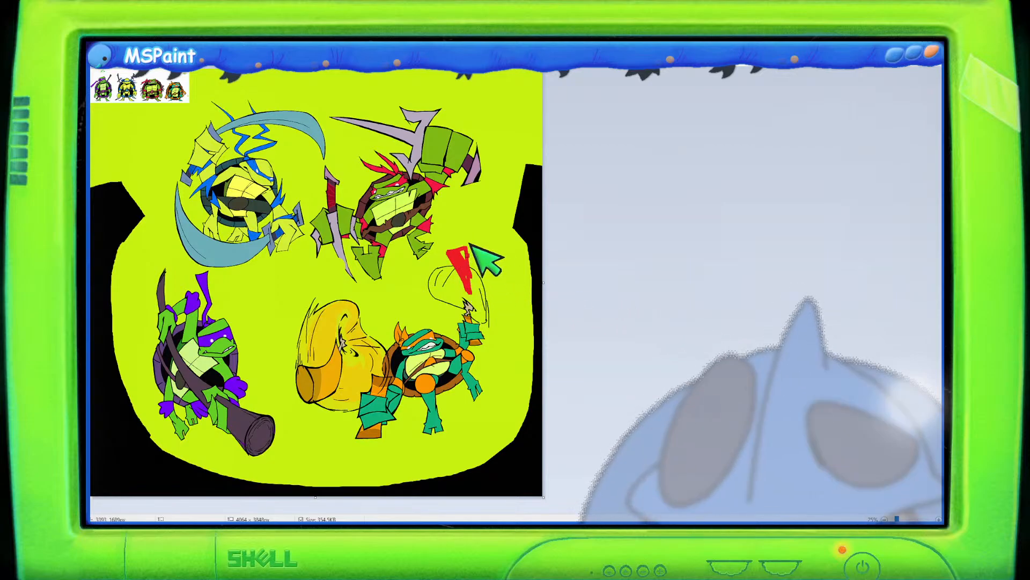
mouse_move(463, 289)
left_mouse_down()
mouse_move(483, 255)
mouse_move(487, 276)
mouse_move(483, 254)
left_mouse_up()
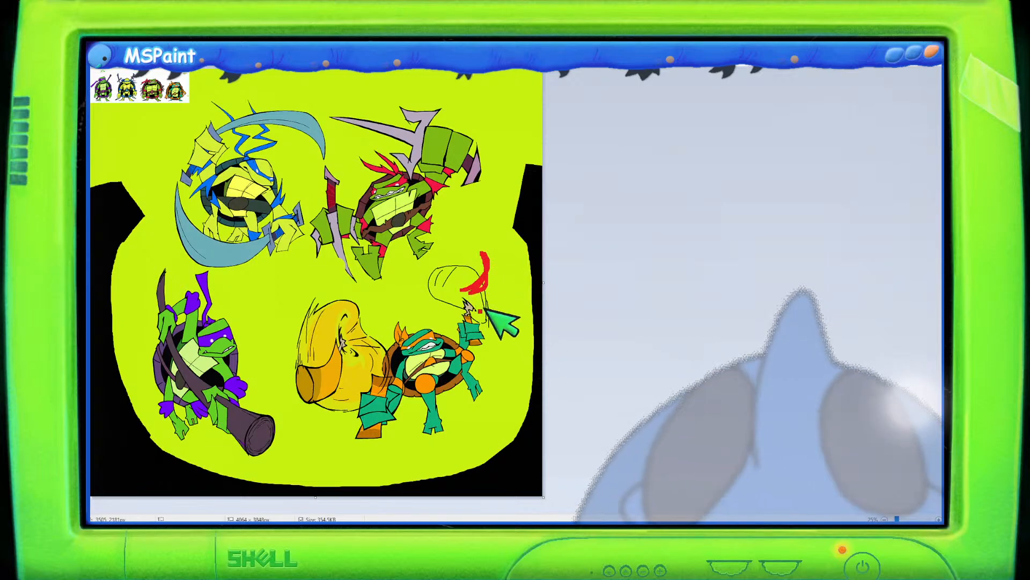
key("ctrl+z")
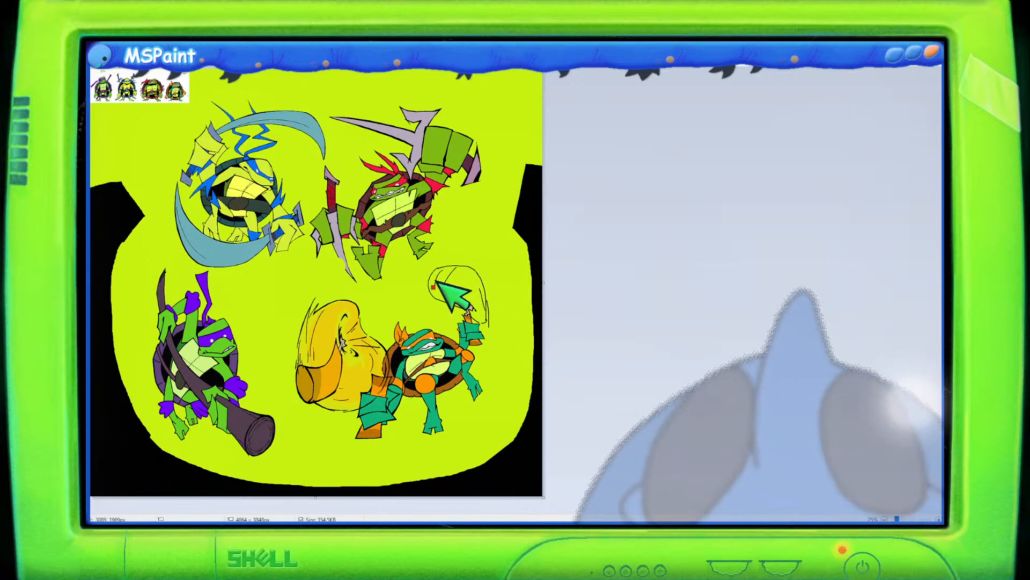
mouse_move(421, 291)
left_mouse_down()
mouse_move(464, 292)
mouse_move(425, 290)
left_mouse_up()
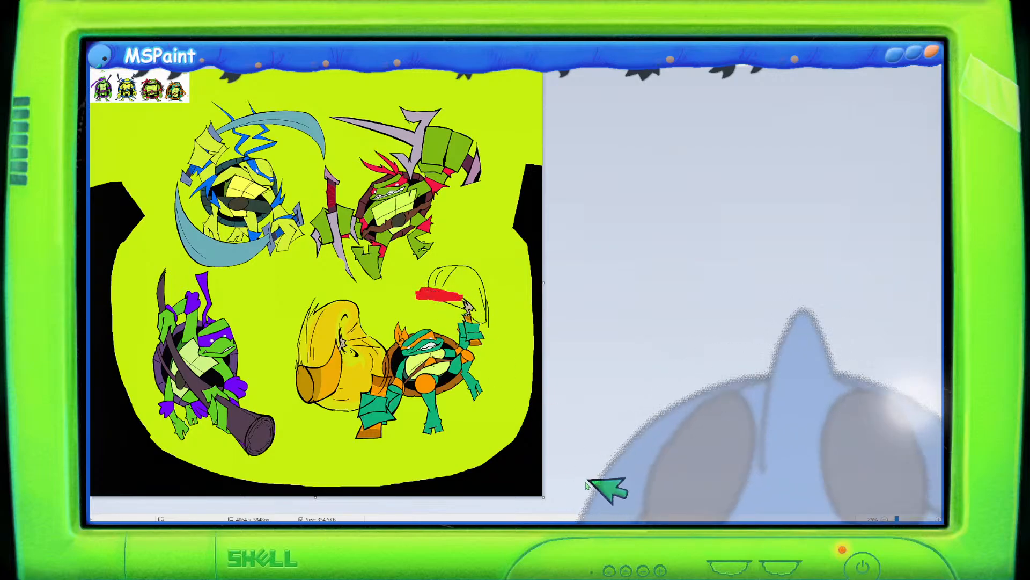
key("ctrl+z")
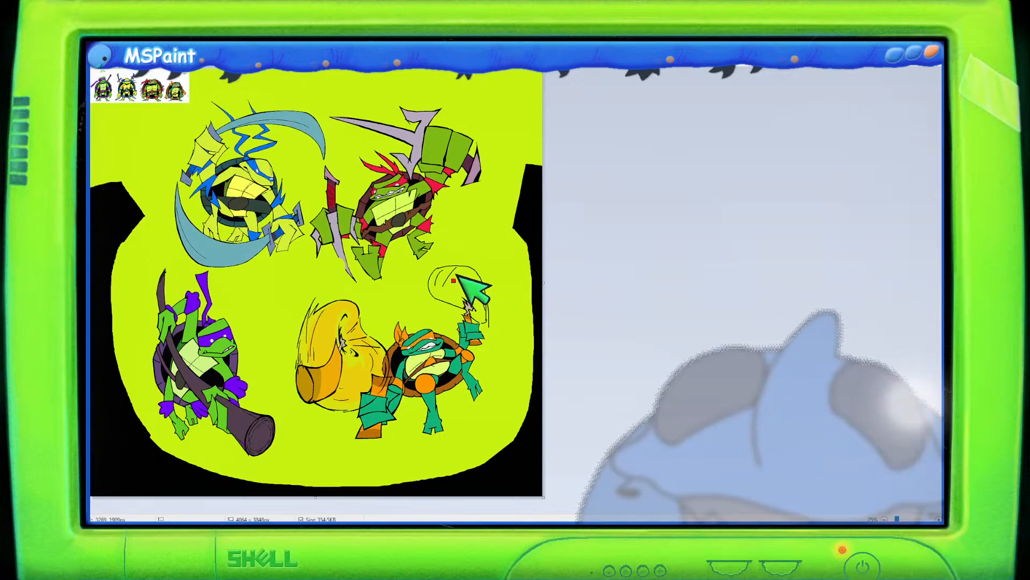
mouse_move(454, 281)
left_mouse_down()
mouse_move(438, 247)
mouse_move(453, 236)
mouse_move(459, 261)
left_mouse_up()
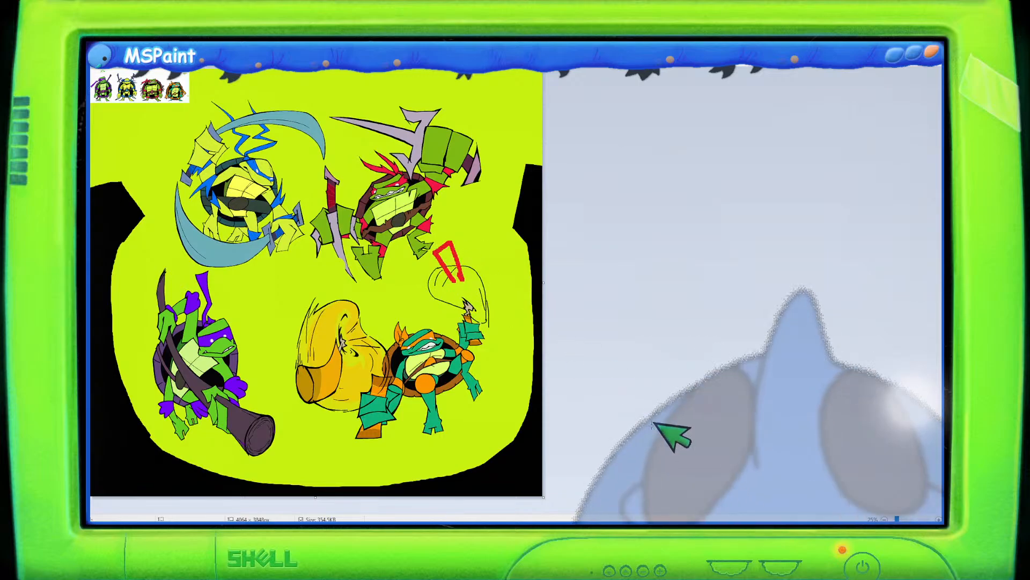
key("ctrl+z")
scroll(653, 427, "up", 1)
scroll(651, 425, "down", 1)
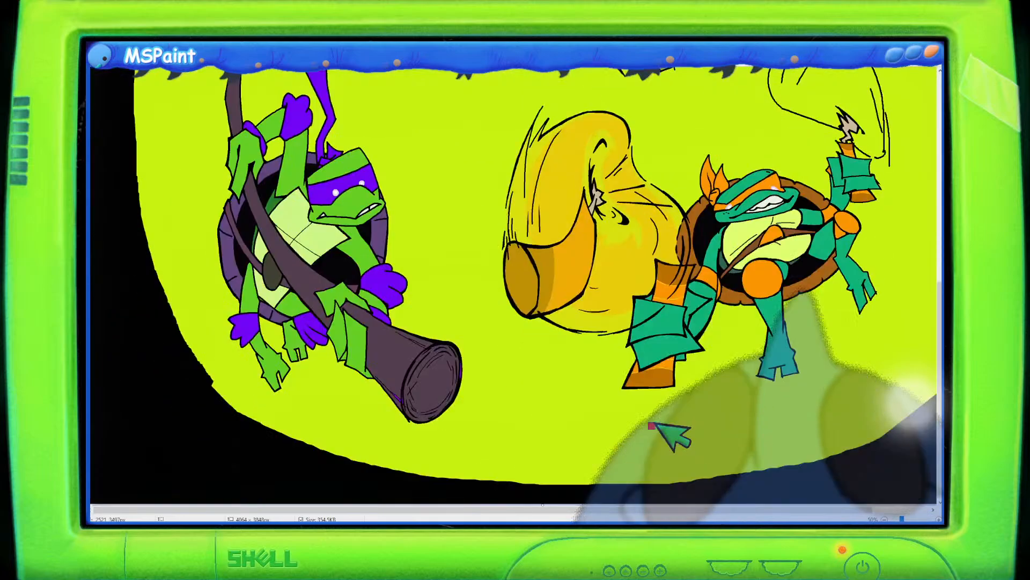
scroll(651, 426, "up", 1)
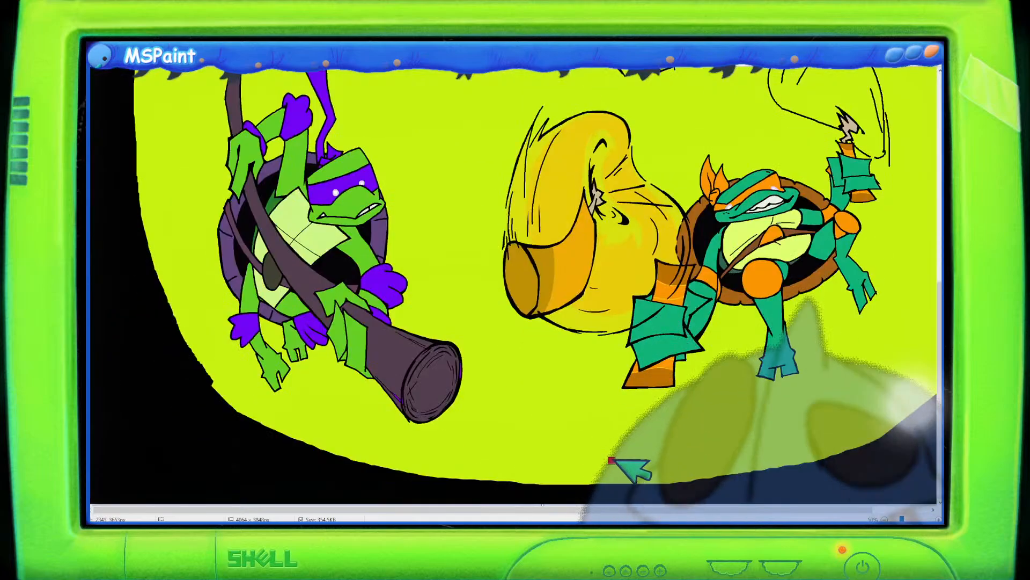
left_click_drag(666, 505, 713, 504)
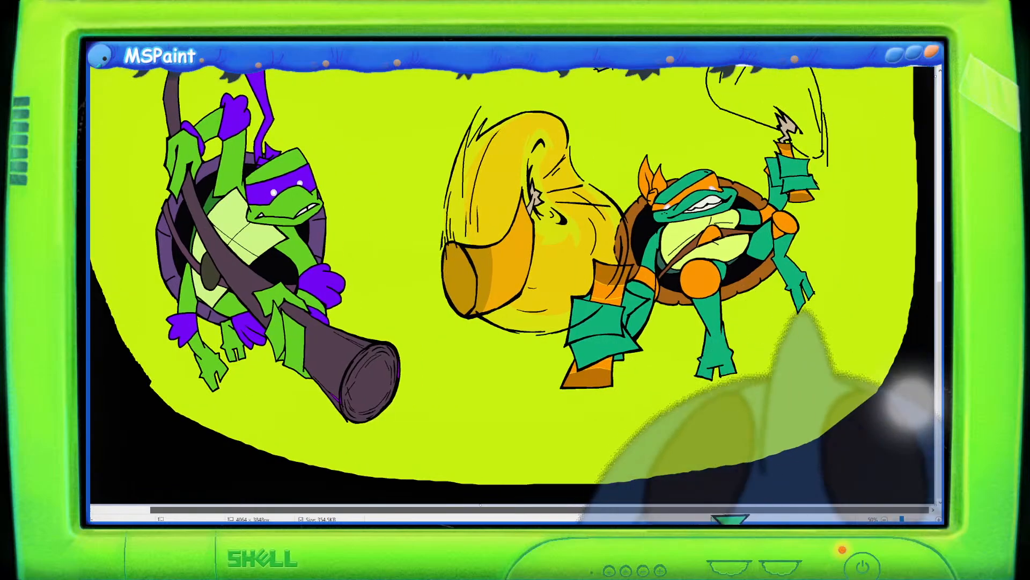
scroll(776, 445, "up", 3)
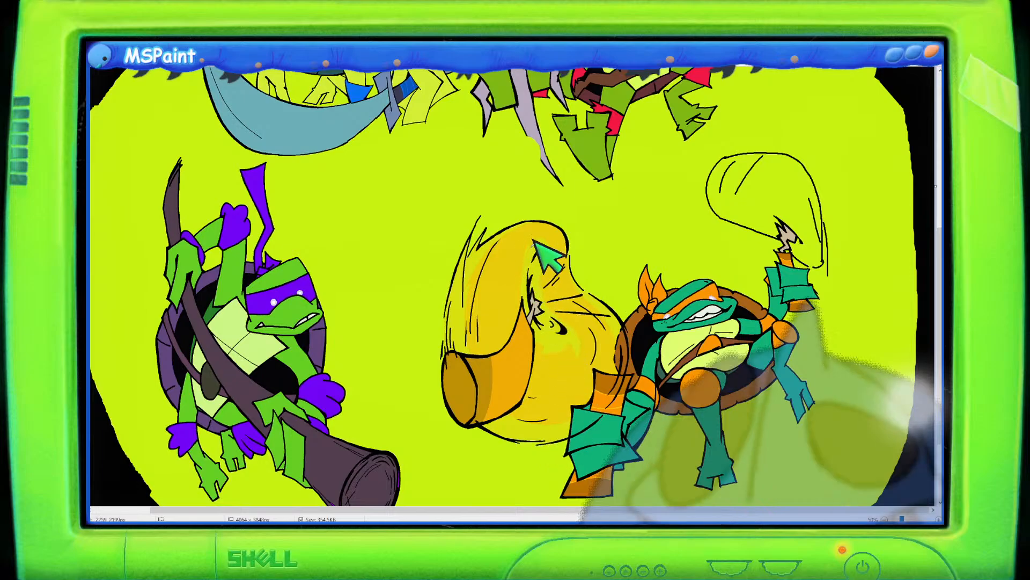
scroll(573, 359, "down", 3)
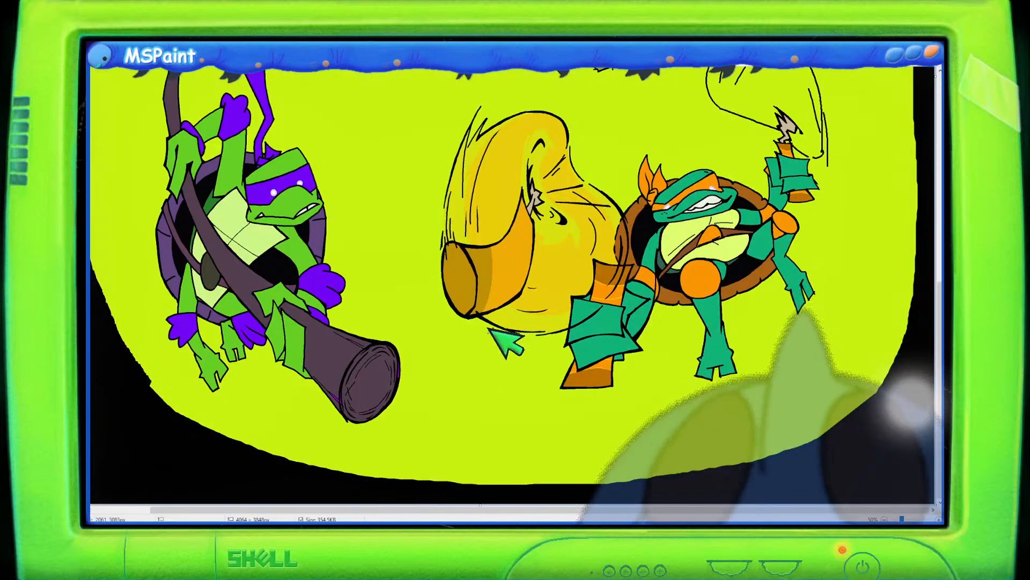
scroll(573, 228, "up", 3)
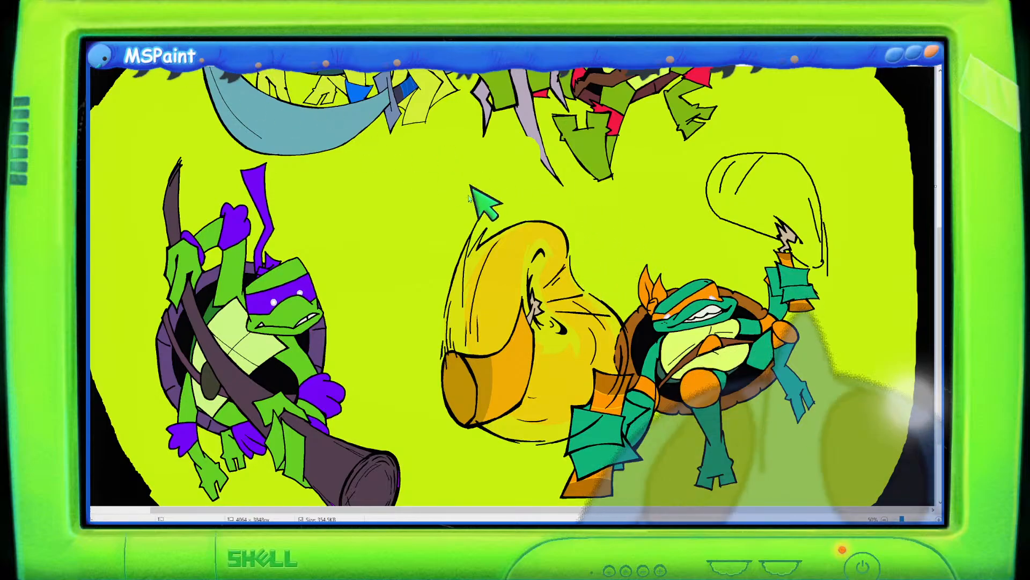
Define a reddish-brown drawing colour with red 174, green 60 and blue 11.
left_click_drag(885, 153, 819, 163)
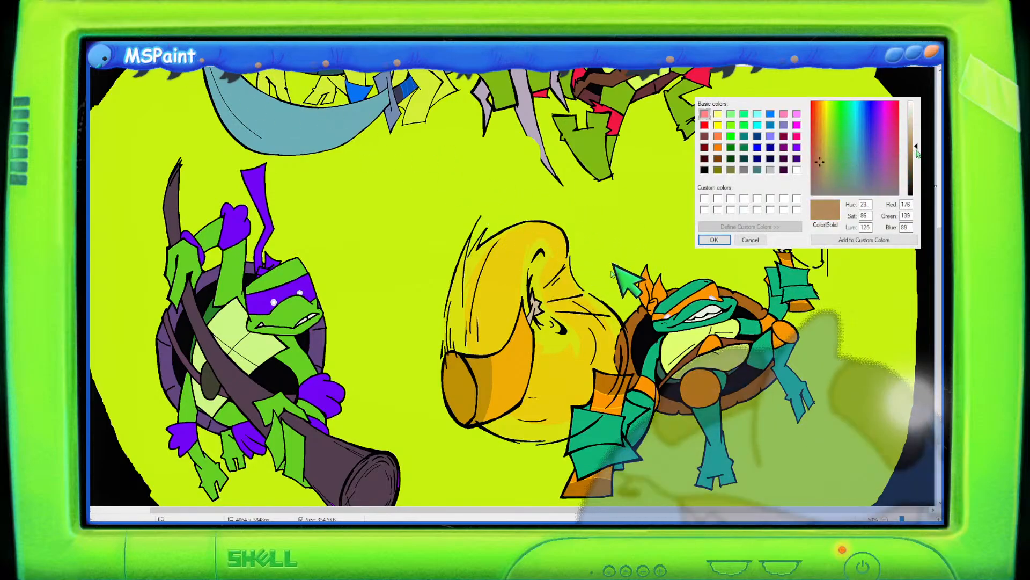
left_click_drag(917, 151, 916, 161)
left_click_drag(818, 115, 815, 112)
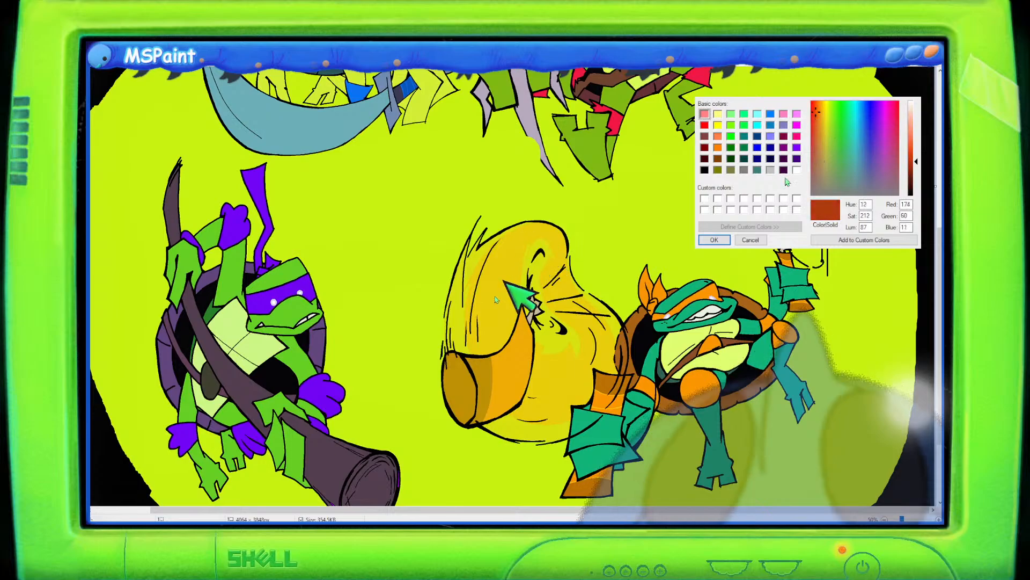
left_click(714, 240)
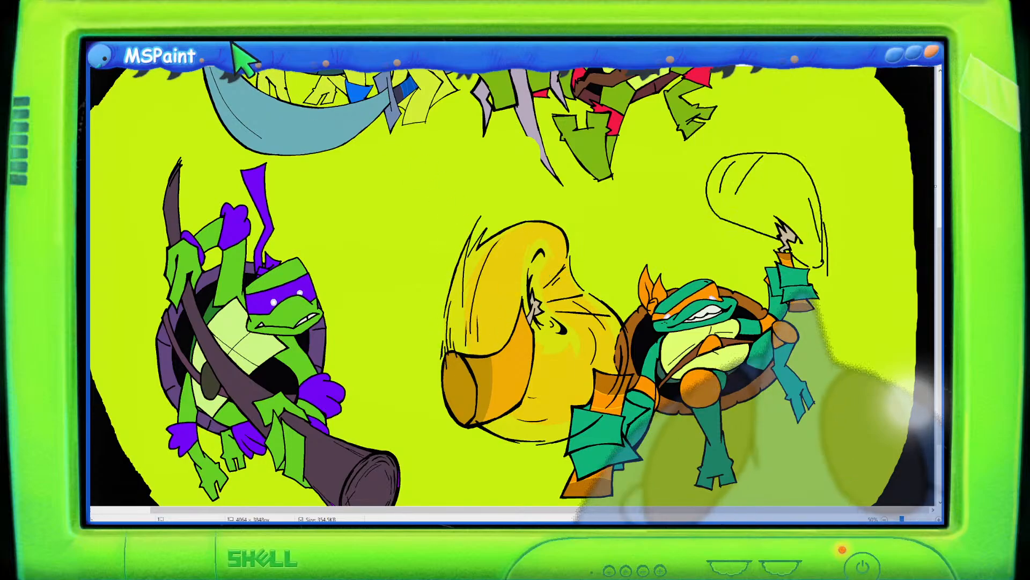
Recolour the golden weapon blur's upper outline and its upper motion lines from black to the reddish-brown.
scroll(517, 298, "up", 1)
scroll(518, 317, "down", 5)
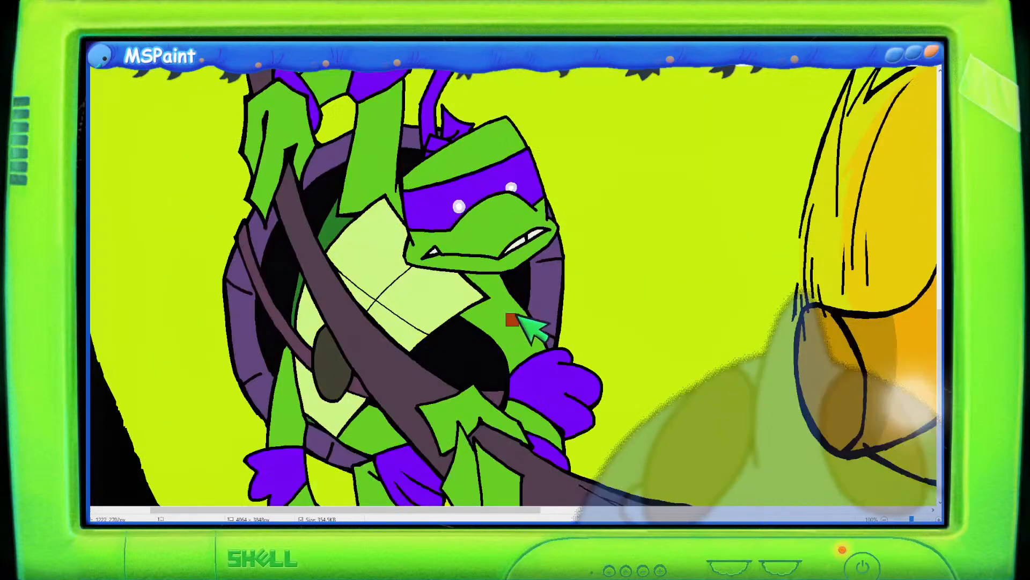
left_click_drag(498, 510, 716, 510)
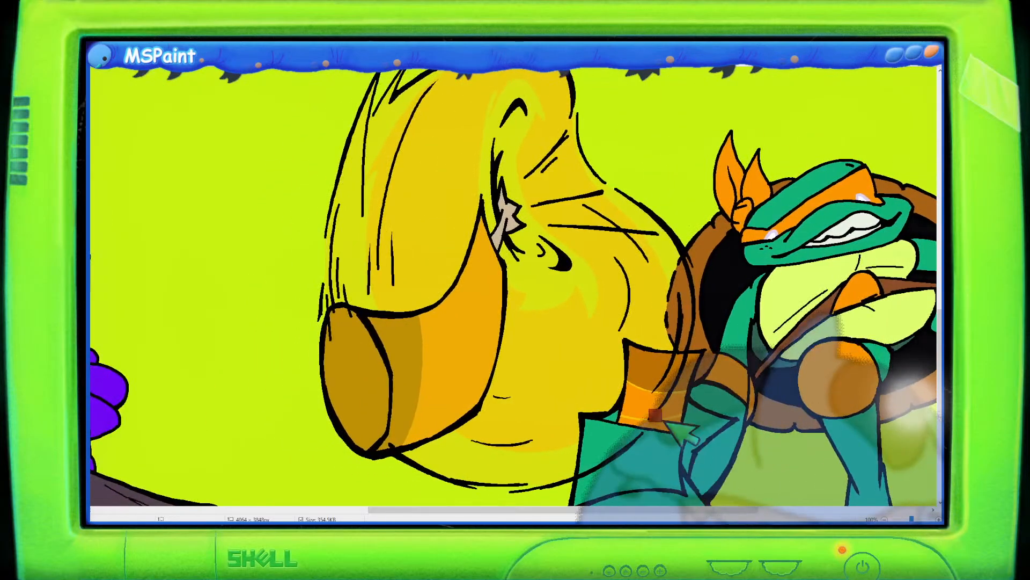
scroll(648, 413, "up", 2)
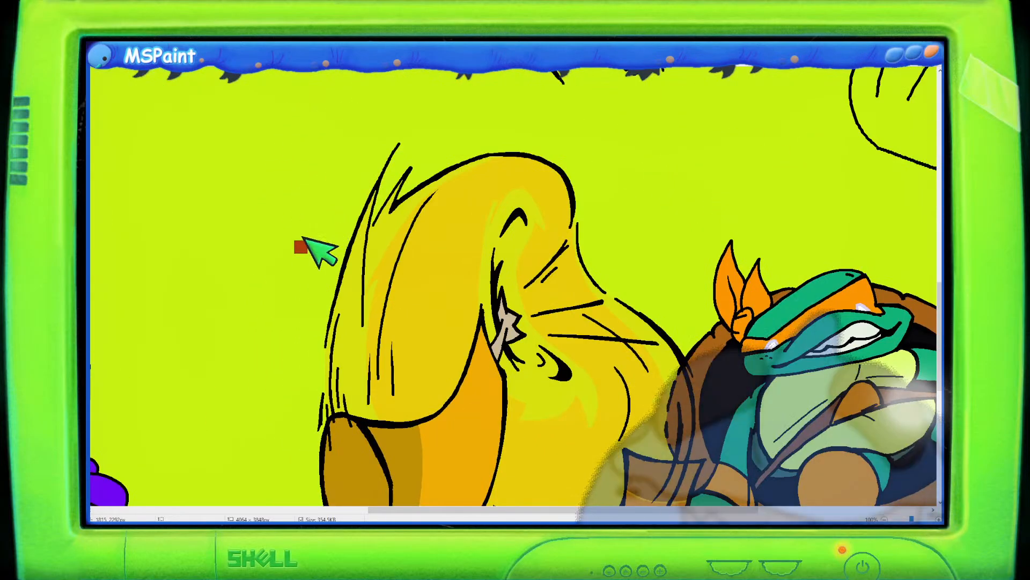
mouse_move(326, 348)
left_mouse_down()
mouse_move(398, 135)
mouse_move(371, 197)
mouse_move(359, 344)
mouse_move(449, 153)
mouse_move(460, 186)
mouse_move(481, 148)
mouse_move(497, 160)
mouse_move(524, 144)
mouse_move(534, 172)
mouse_move(554, 173)
mouse_move(568, 149)
mouse_move(579, 171)
mouse_move(578, 251)
mouse_move(596, 237)
mouse_move(633, 319)
mouse_move(662, 308)
left_mouse_up()
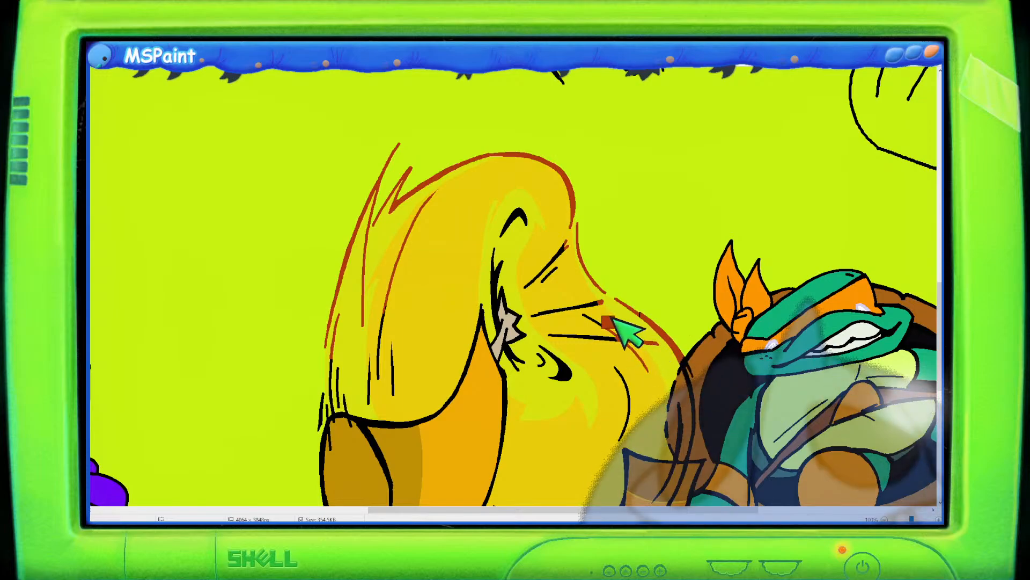
mouse_move(609, 320)
left_mouse_down()
mouse_move(556, 319)
mouse_move(565, 331)
mouse_move(576, 323)
mouse_move(579, 302)
mouse_move(647, 307)
left_mouse_up()
mouse_move(558, 255)
left_mouse_down()
mouse_move(536, 268)
mouse_move(535, 282)
mouse_move(569, 261)
mouse_move(575, 238)
mouse_move(555, 206)
left_mouse_up()
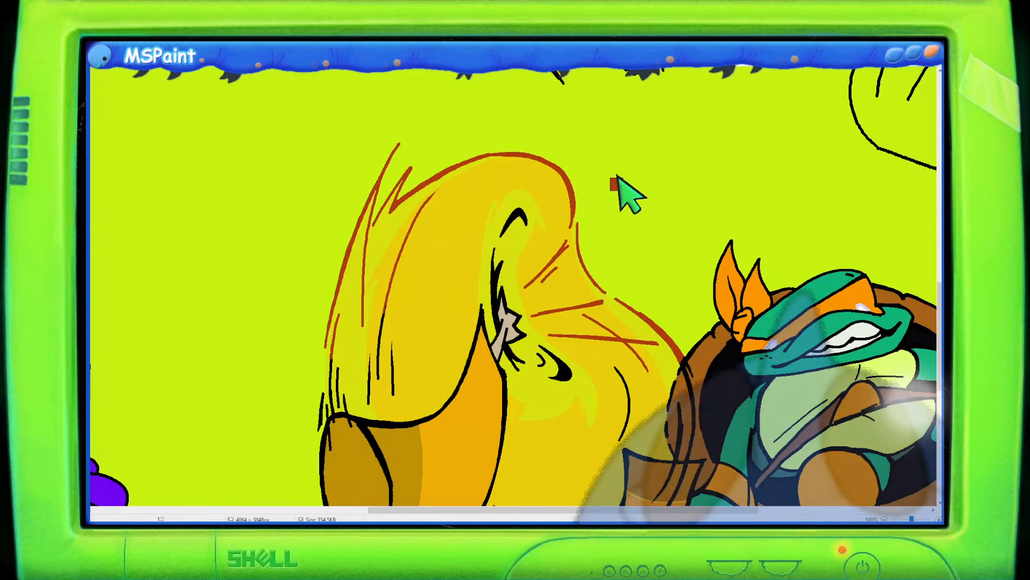
Recolour the blur's lower arcs and remaining outer speed lines reddish-brown, keeping the solid weapon handle outlined in black.
scroll(897, 253, "down", 4)
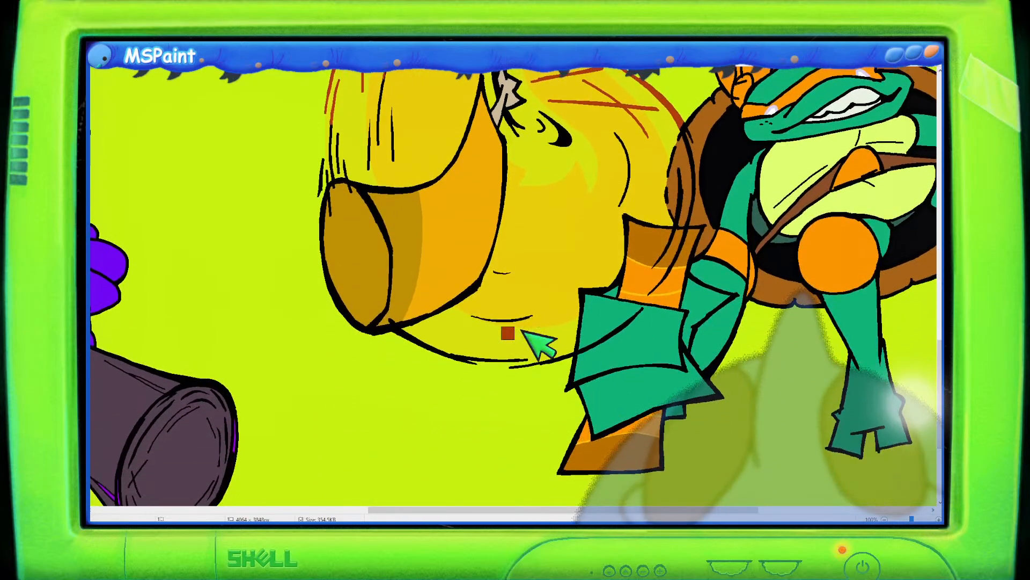
mouse_move(437, 338)
left_mouse_down()
mouse_move(399, 343)
mouse_move(412, 335)
mouse_move(446, 367)
mouse_move(502, 353)
mouse_move(519, 329)
mouse_move(532, 334)
mouse_move(510, 362)
mouse_move(519, 371)
mouse_move(566, 342)
mouse_move(564, 362)
mouse_move(506, 276)
left_mouse_up()
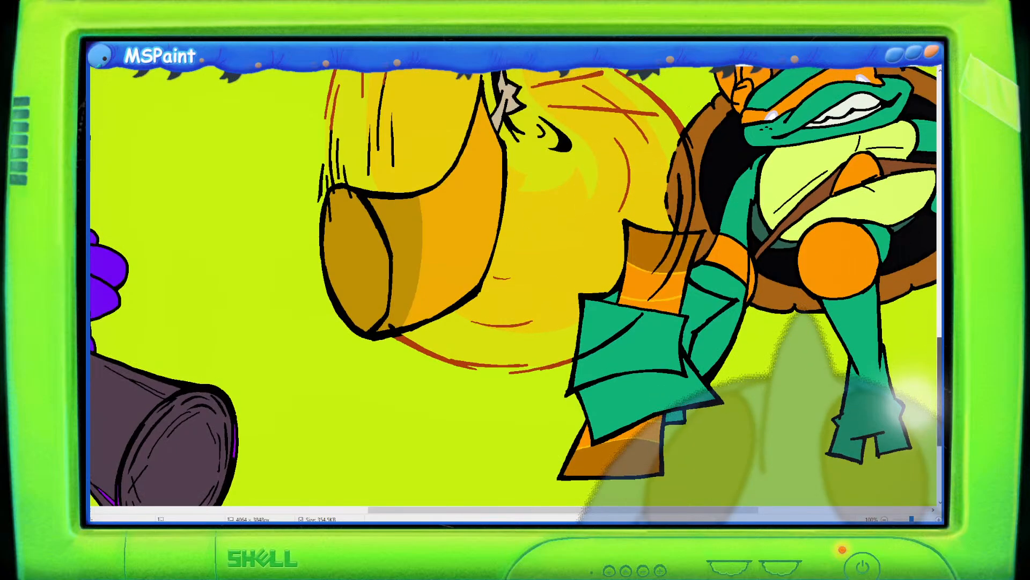
scroll(301, 275, "up", 3)
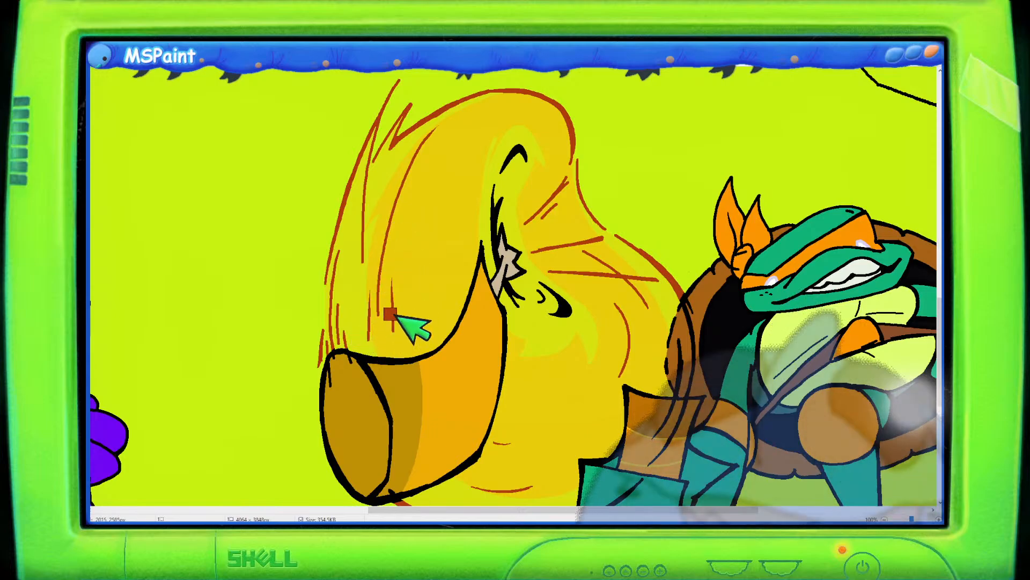
scroll(396, 305, "down", 2)
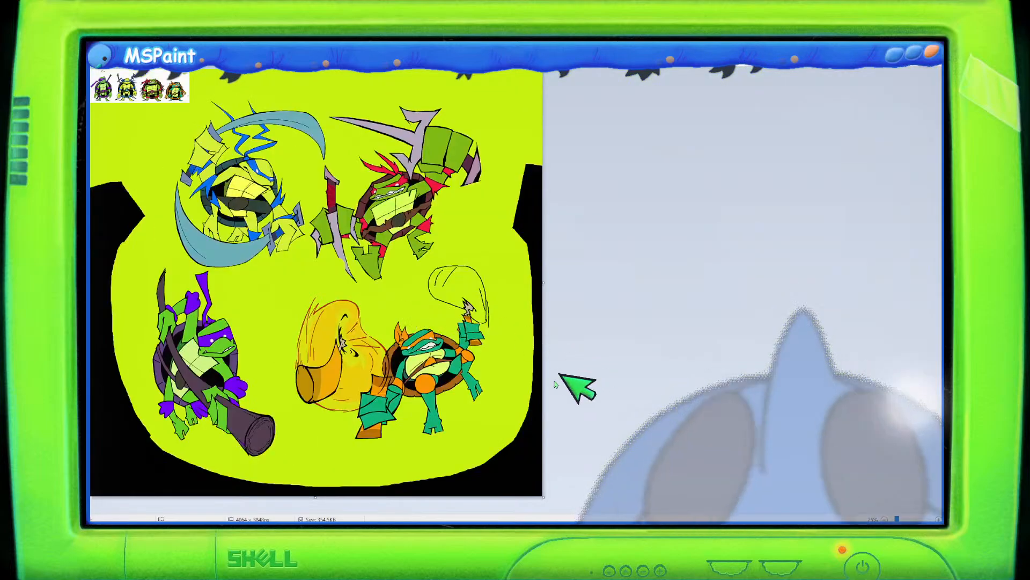
Soften the golden weapon blur by lightening its reddish-brown motion lines and shifting its fill towards yellow.
scroll(535, 413, "up", 1)
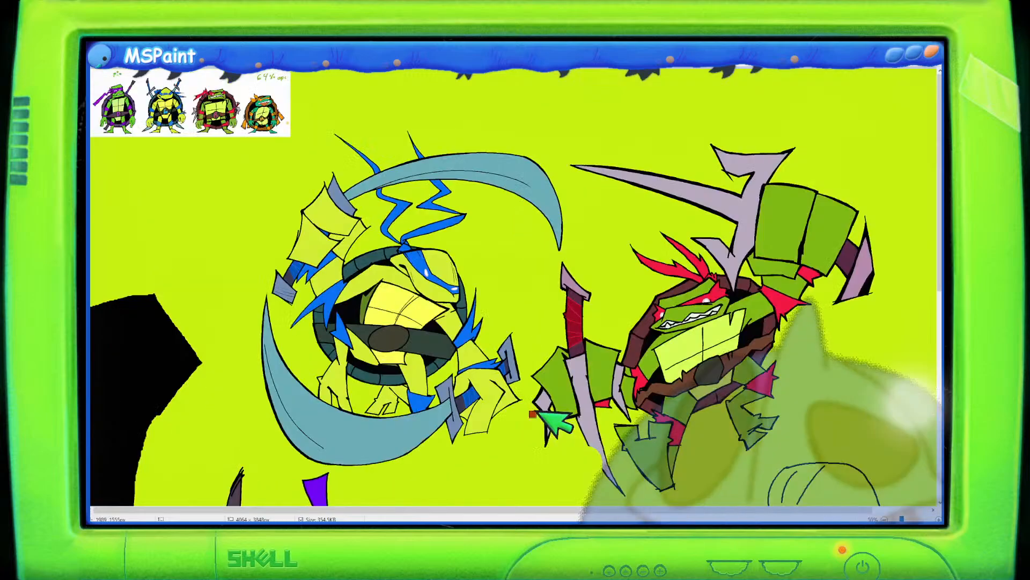
scroll(535, 429, "down", 5)
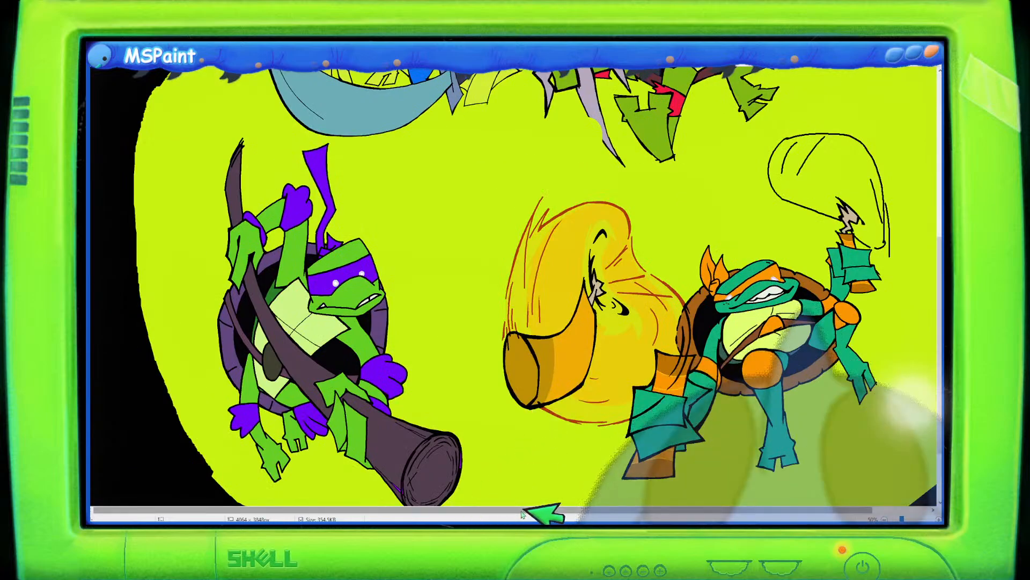
left_click_drag(519, 515, 657, 512)
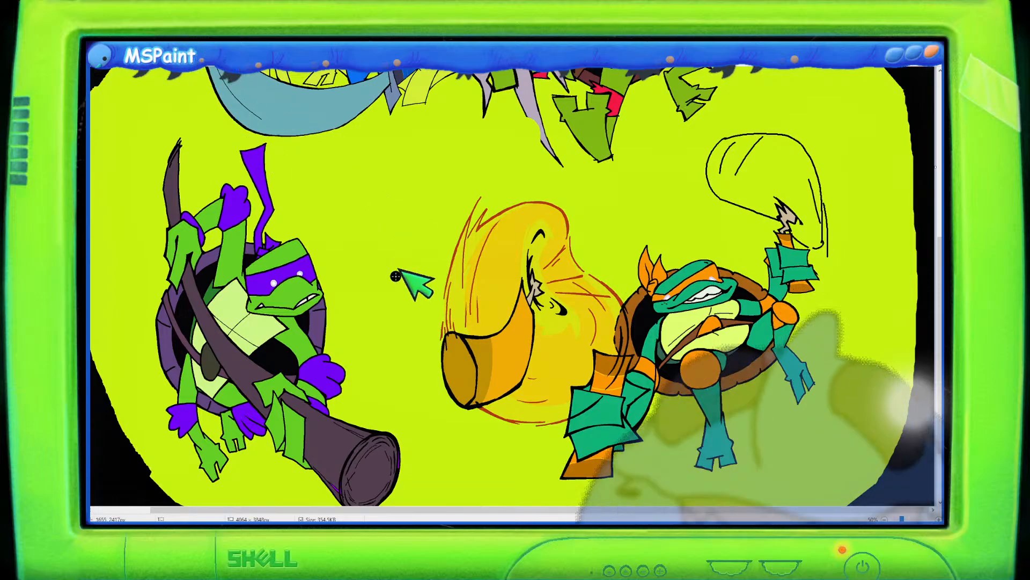
mouse_move(395, 278)
left_mouse_down()
mouse_move(455, 226)
mouse_move(472, 185)
left_mouse_up()
key("ctrl+z")
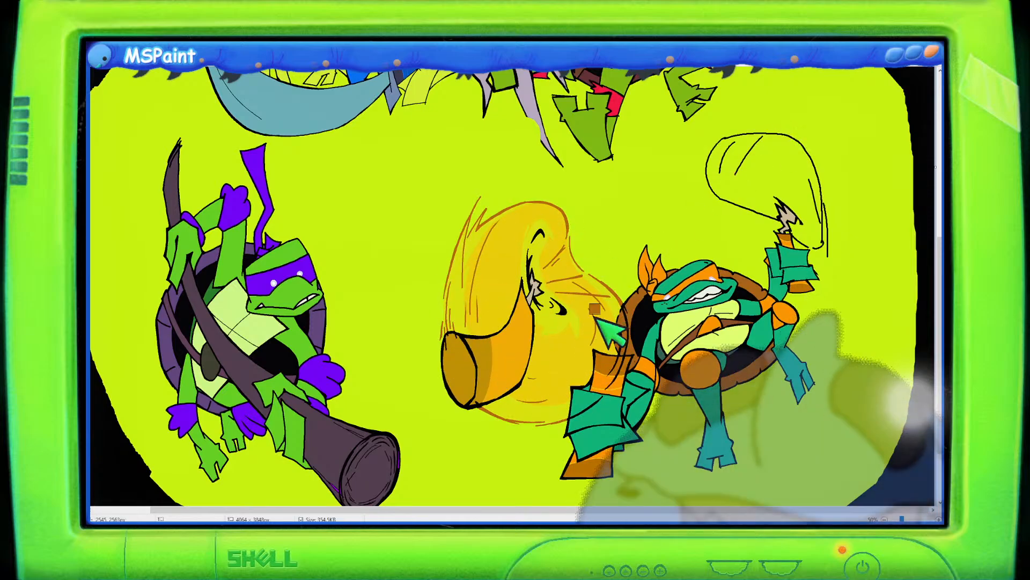
scroll(571, 356, "down", 1)
scroll(408, 391, "up", 1)
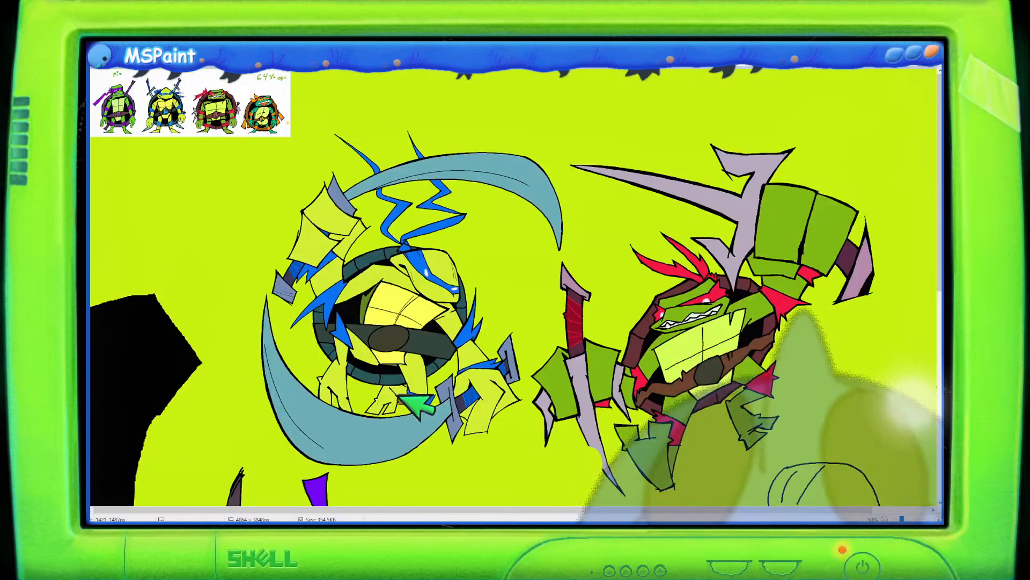
scroll(413, 394, "down", 6)
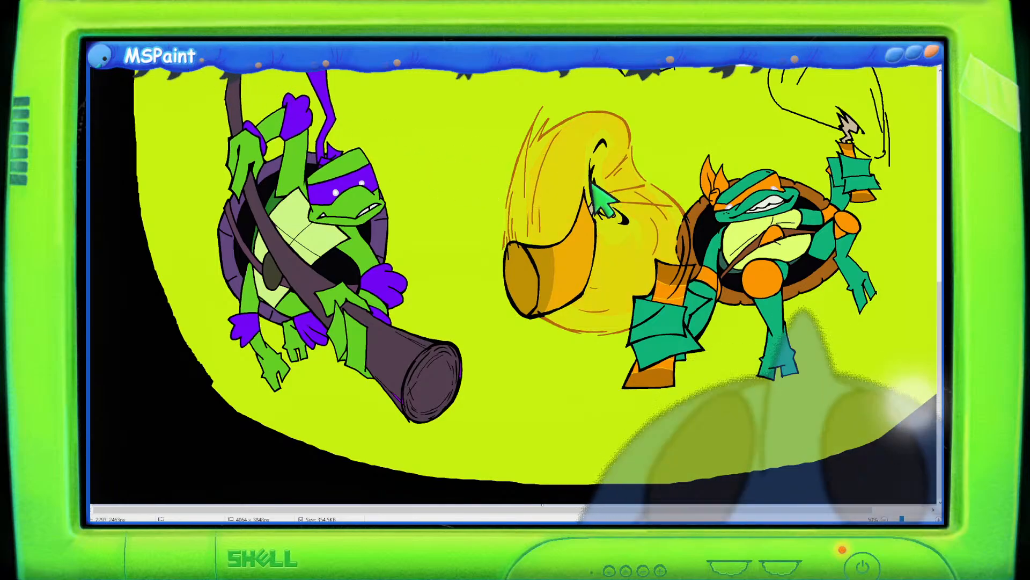
left_click_drag(636, 509, 693, 508)
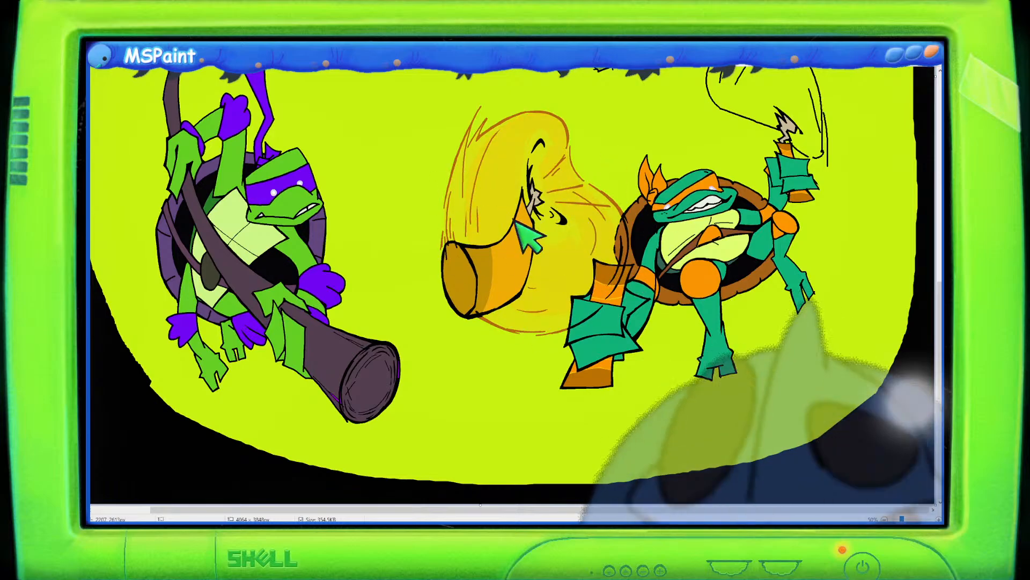
scroll(529, 237, "up", 1)
left_click_drag(533, 510, 745, 510)
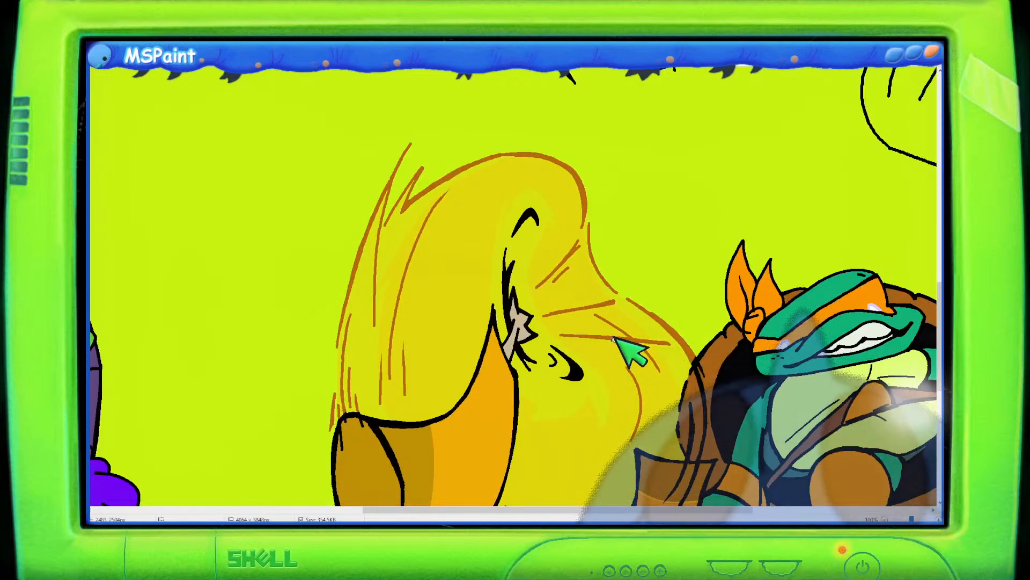
scroll(608, 340, "down", 1)
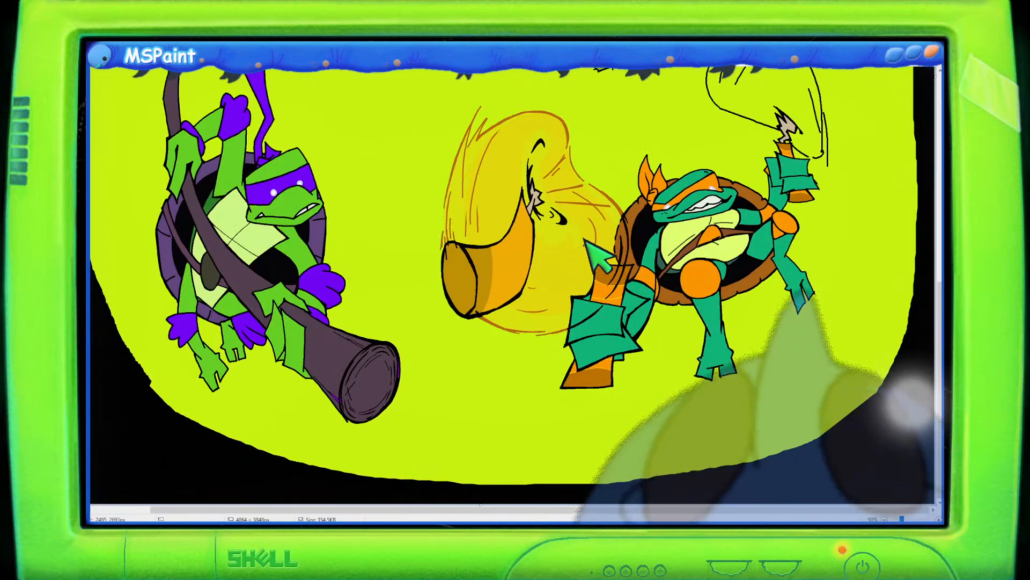
scroll(596, 274, "up", 1)
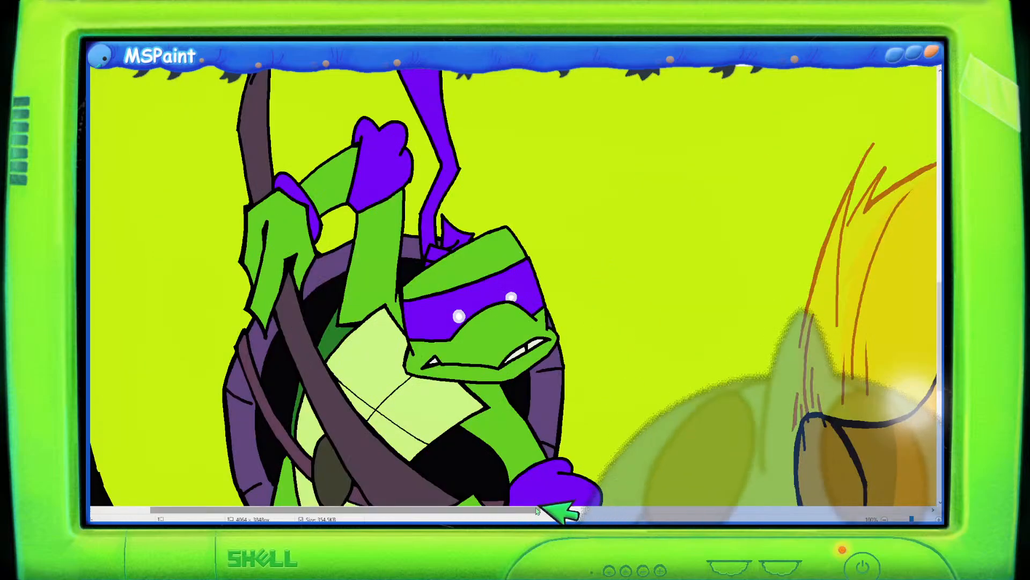
Review the recoloured golden weapon blur against the orange-masked turtle and the overall four-turtle composition.
left_click_drag(537, 509, 832, 497)
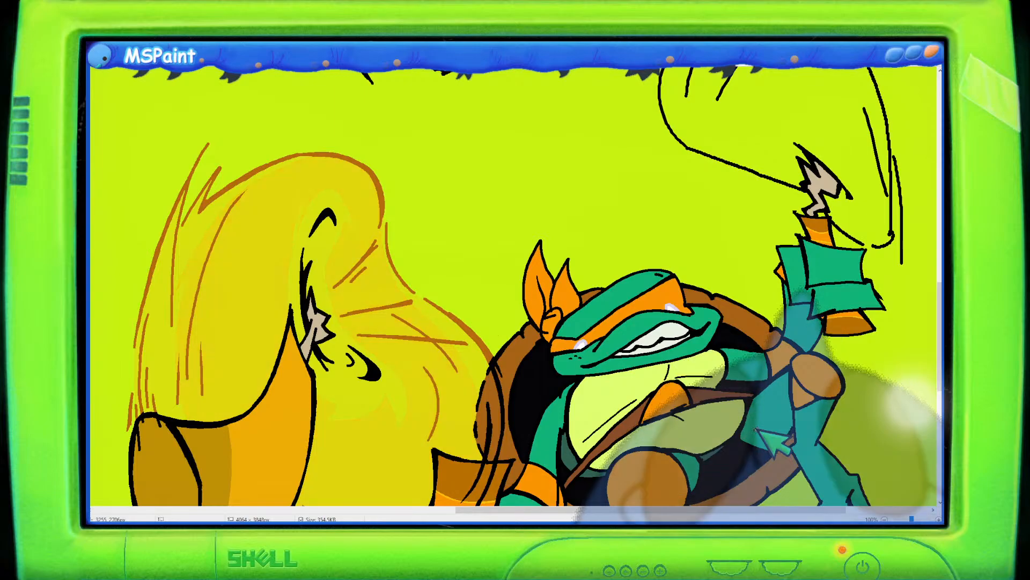
scroll(757, 429, "down", 3)
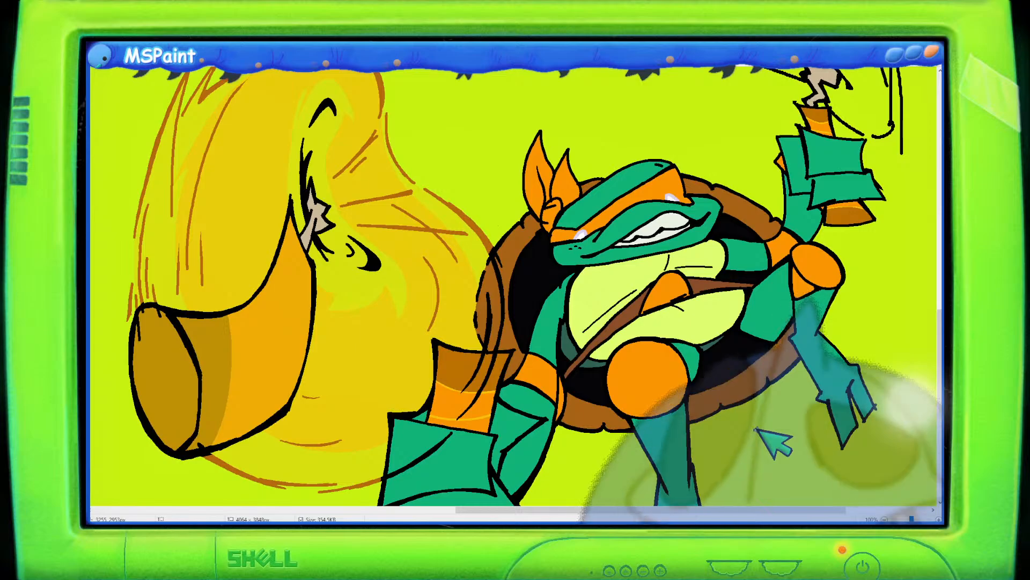
scroll(757, 430, "down", 1)
scroll(757, 429, "up", 3)
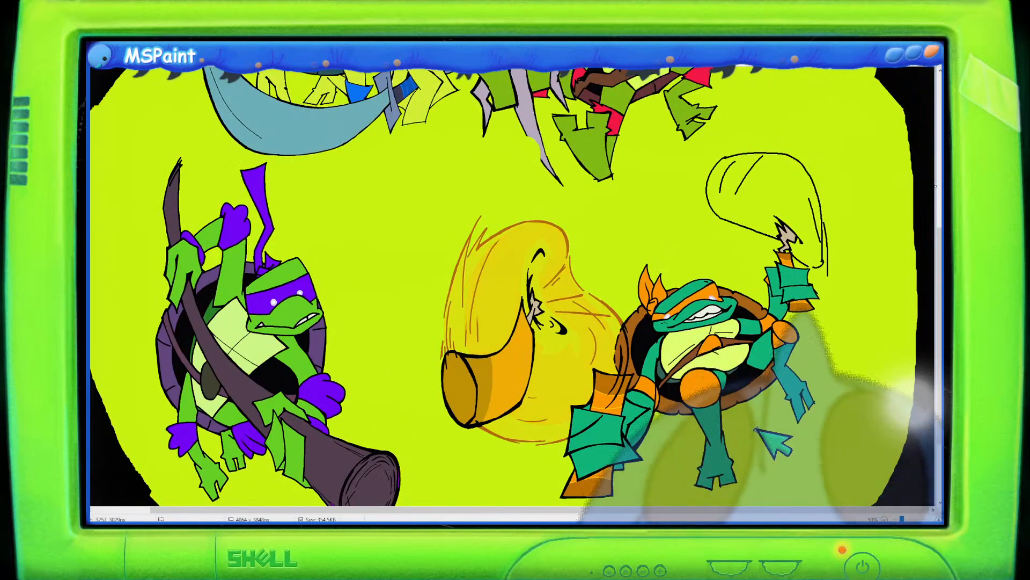
scroll(799, 395, "down", 1)
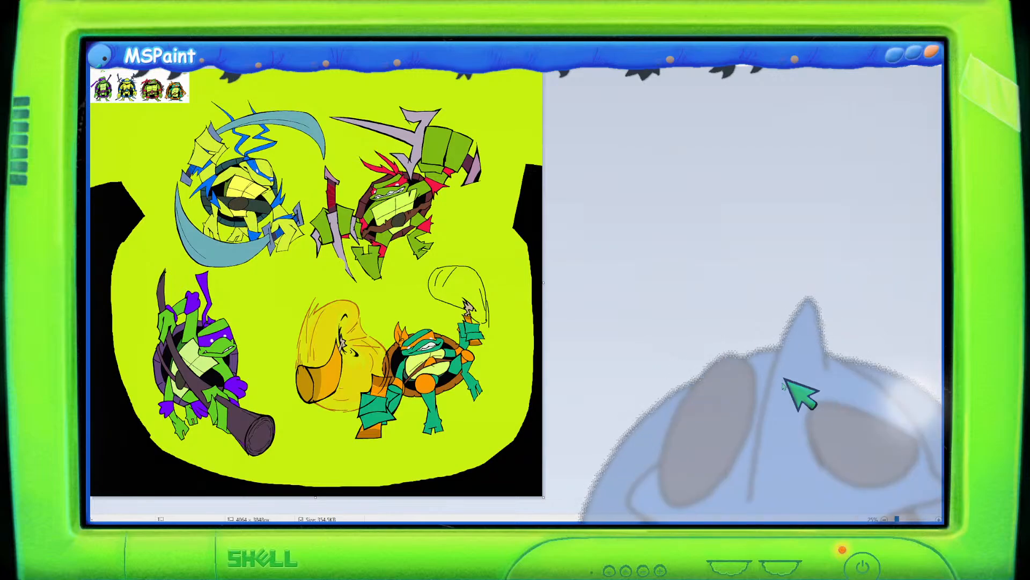
scroll(799, 396, "up", 1)
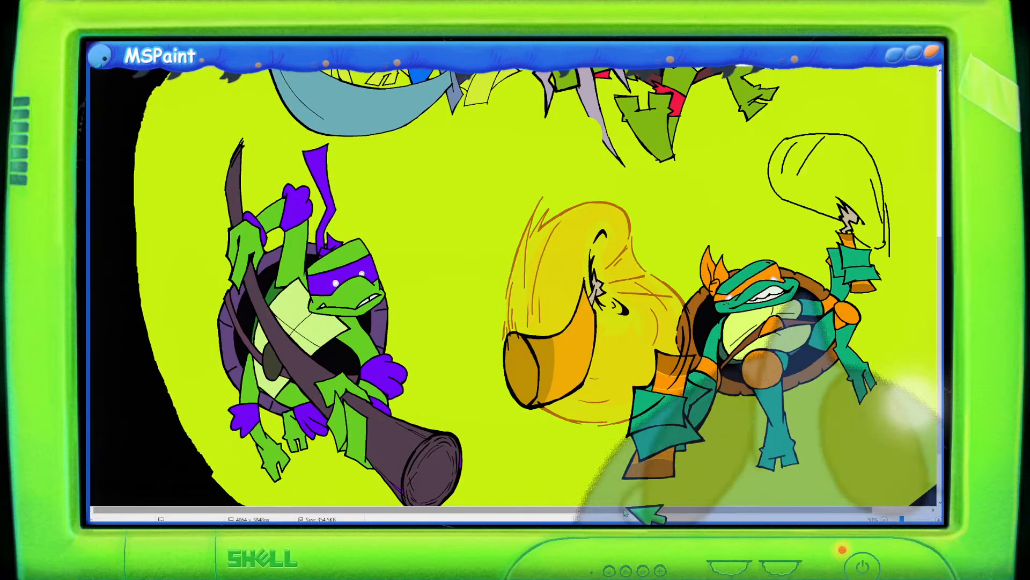
left_click_drag(624, 511, 837, 513)
scroll(741, 405, "up", 1)
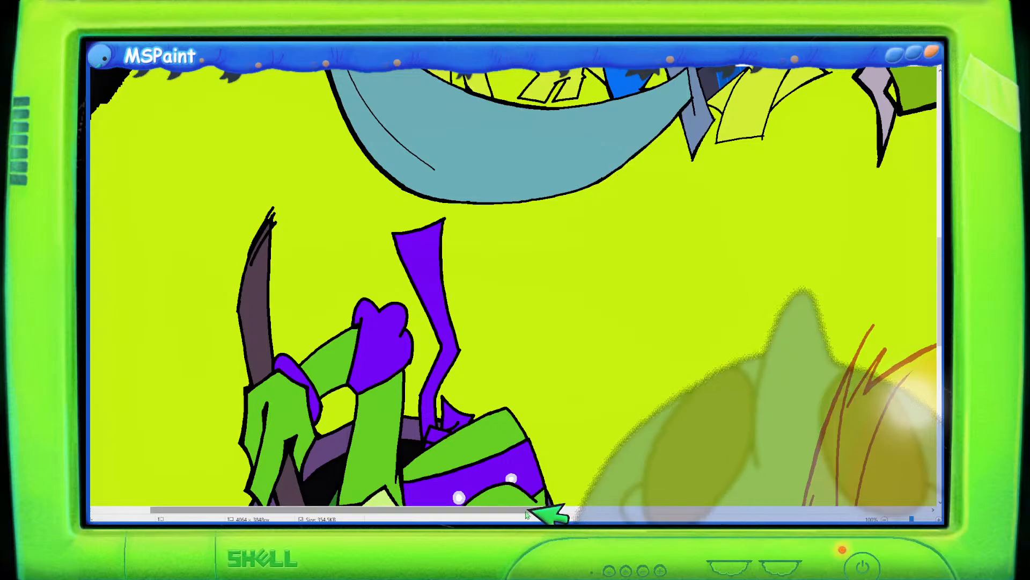
Draw a black-outlined tapering weapon head above the orange-masked turtle's raised hand, wide at its upper end and narrowing towards the grip.
left_click_drag(529, 511, 886, 512)
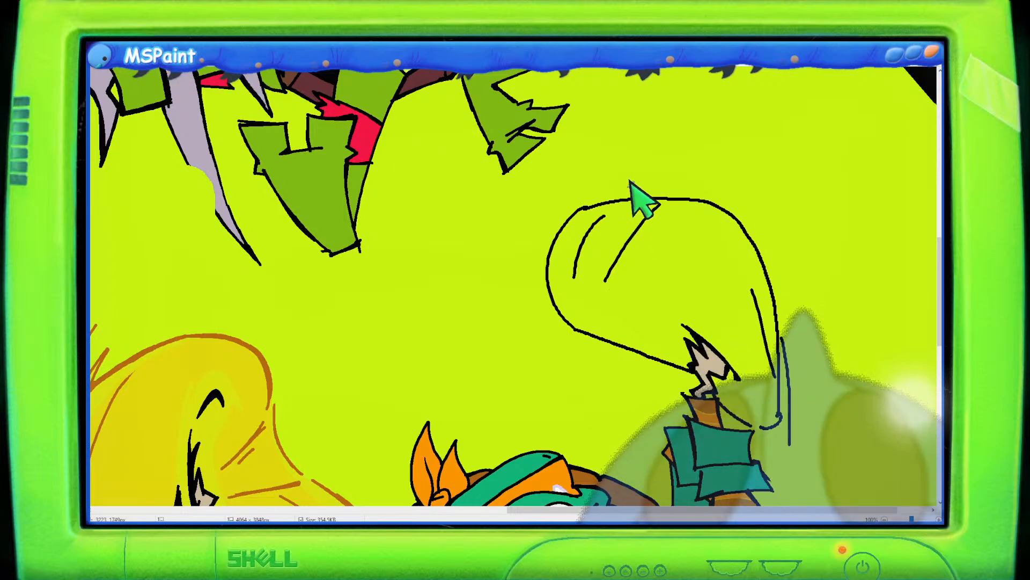
left_click_drag(617, 157, 681, 299)
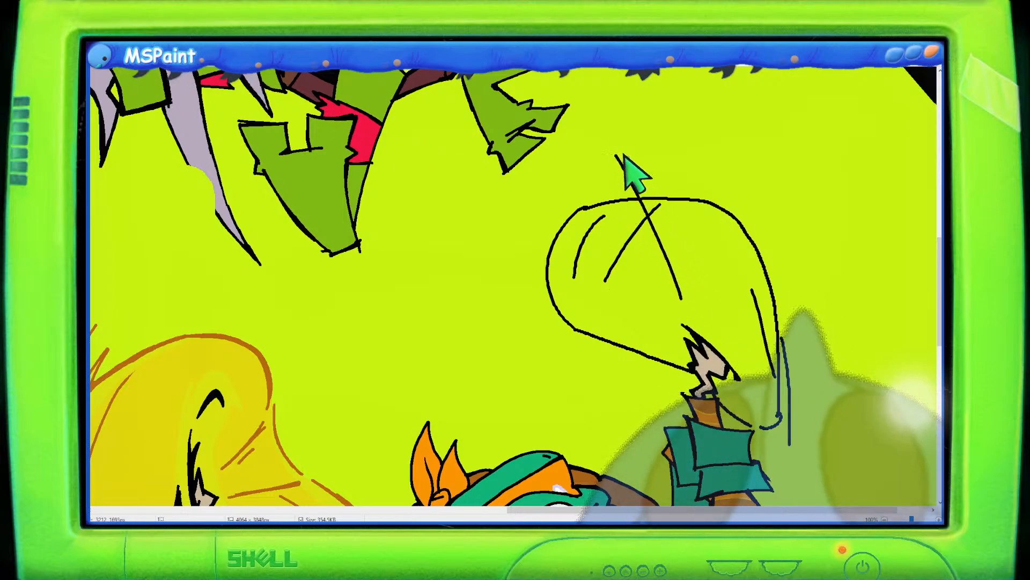
mouse_move(669, 144)
left_mouse_down()
mouse_move(614, 142)
mouse_move(698, 151)
left_mouse_up()
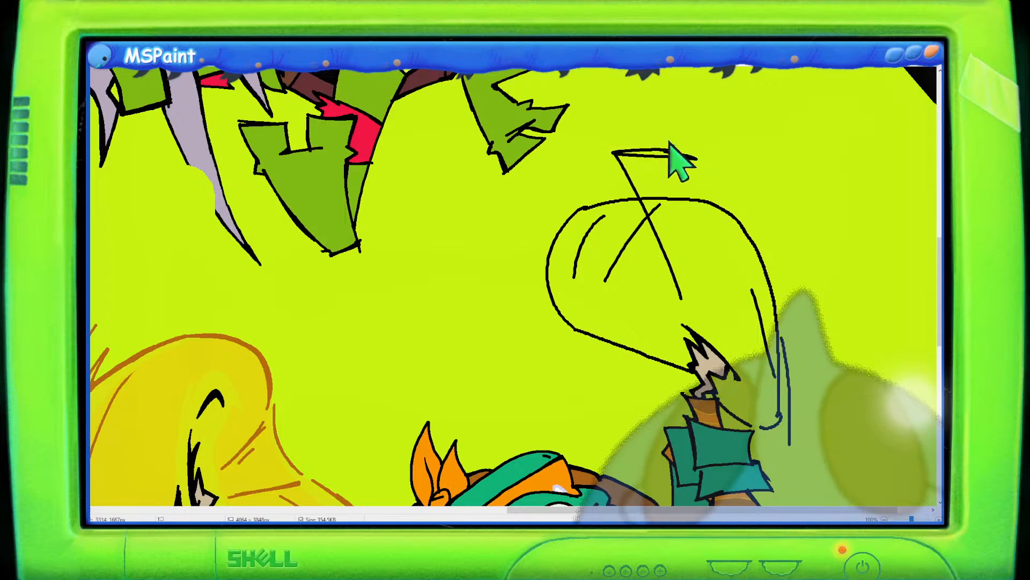
left_click_drag(697, 157, 697, 301)
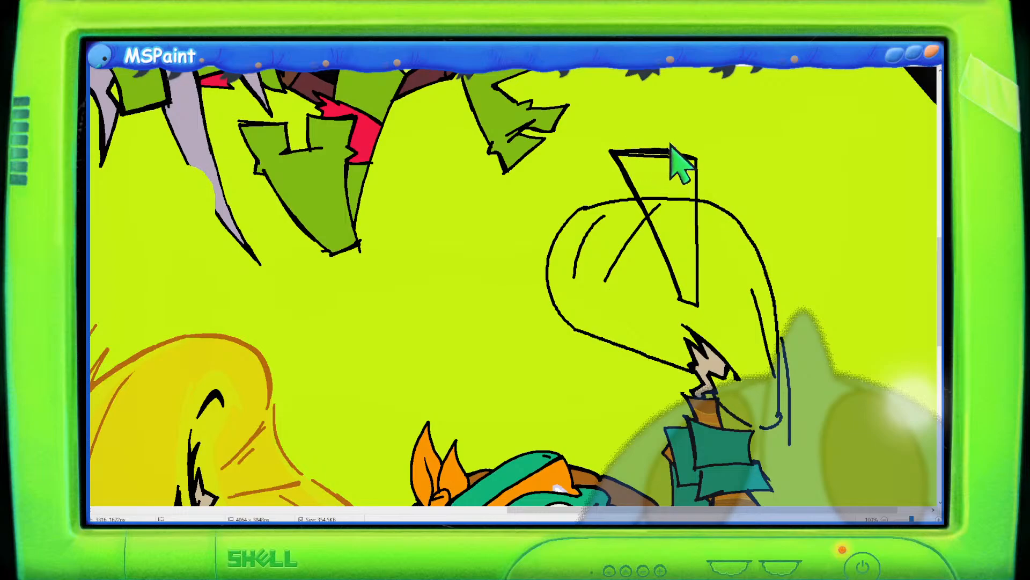
mouse_move(631, 144)
left_mouse_down()
mouse_move(699, 146)
mouse_move(696, 297)
left_mouse_up()
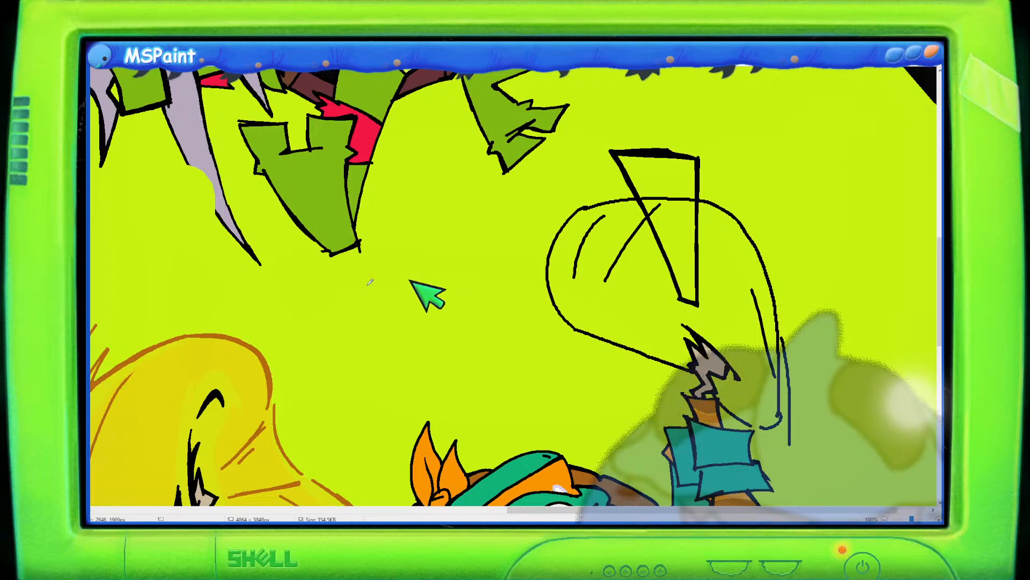
Fill the tapered weapon head above the raised hand with golden orange, shading its two ends darker to match the lower weapon.
scroll(322, 296, "down", 3)
scroll(223, 292, "up", 1)
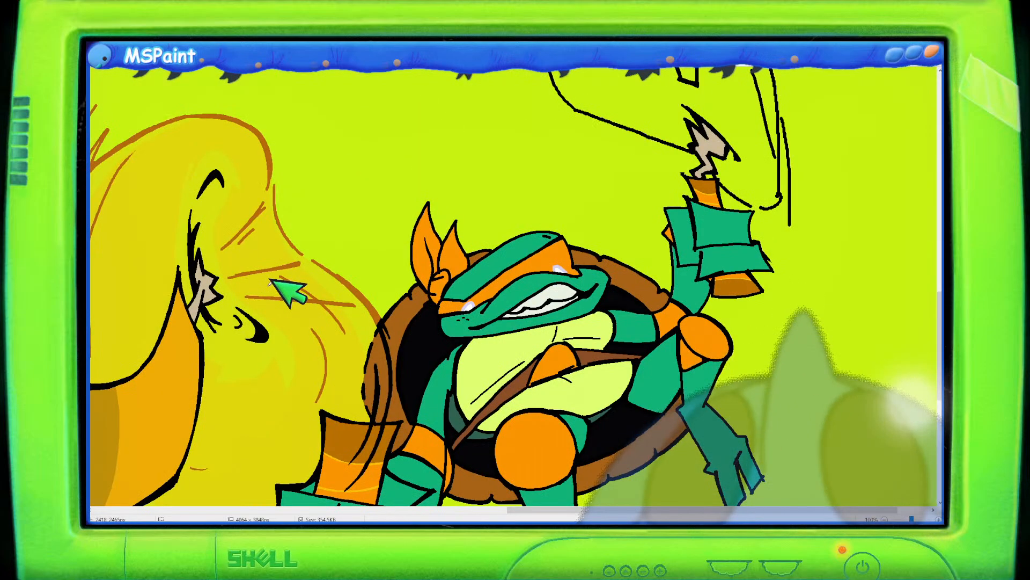
scroll(289, 290, "down", 1)
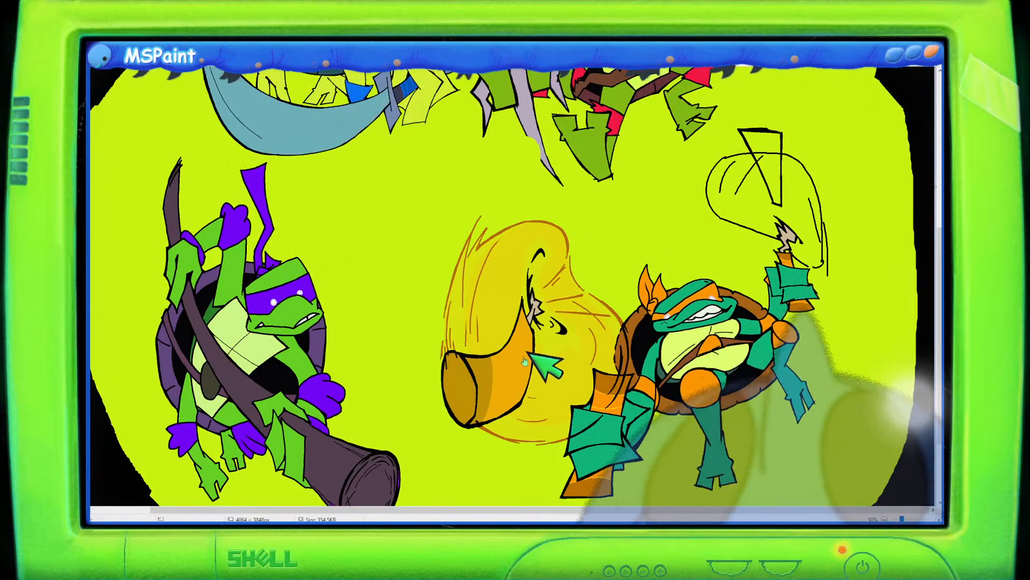
left_click(777, 161)
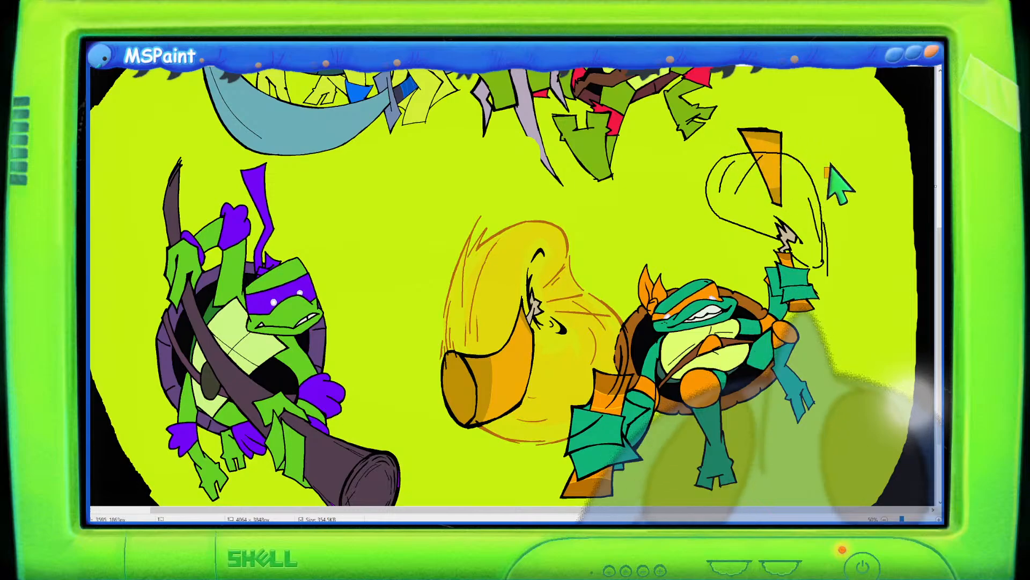
Sketch a shallow curved motion line across the short speed lines inside the raised weapon's black blur outline.
scroll(829, 168, "up", 1)
left_click_drag(517, 513, 926, 513)
scroll(896, 410, "down", 2)
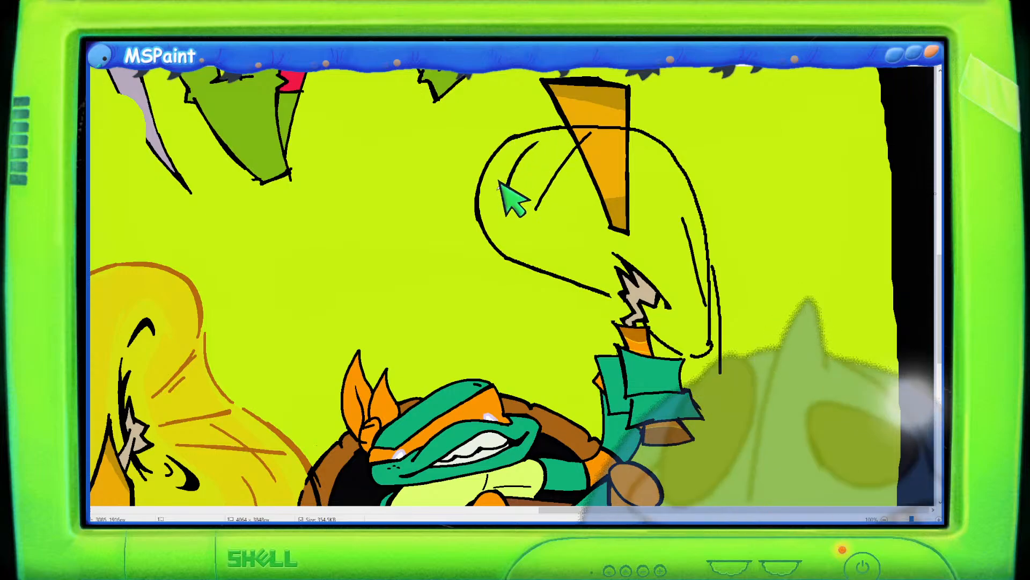
mouse_move(494, 191)
left_mouse_down()
mouse_move(572, 173)
mouse_move(511, 166)
mouse_move(591, 146)
mouse_move(550, 144)
mouse_move(659, 150)
mouse_move(561, 142)
mouse_move(595, 146)
left_mouse_up()
key("ctrl+z")
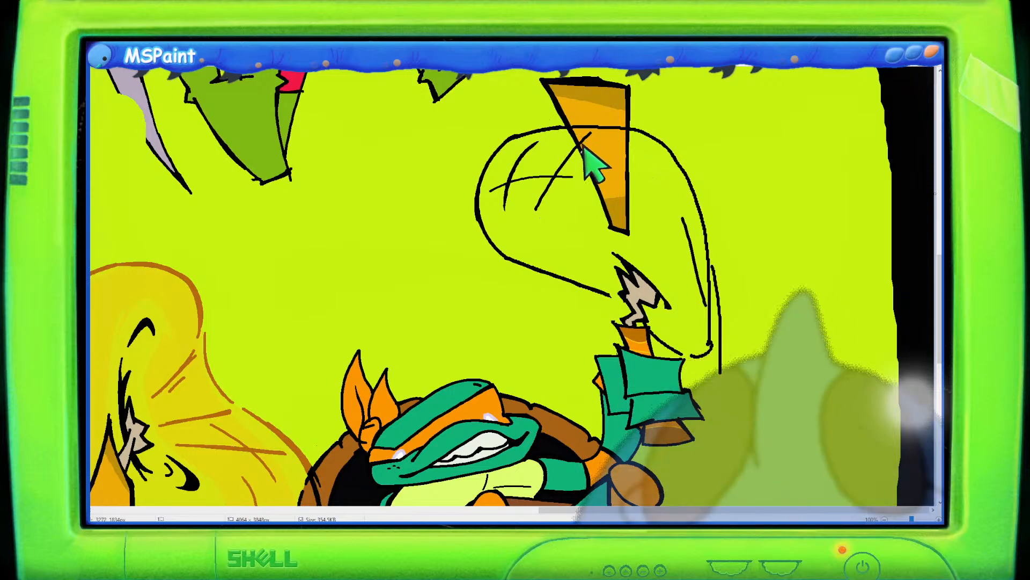